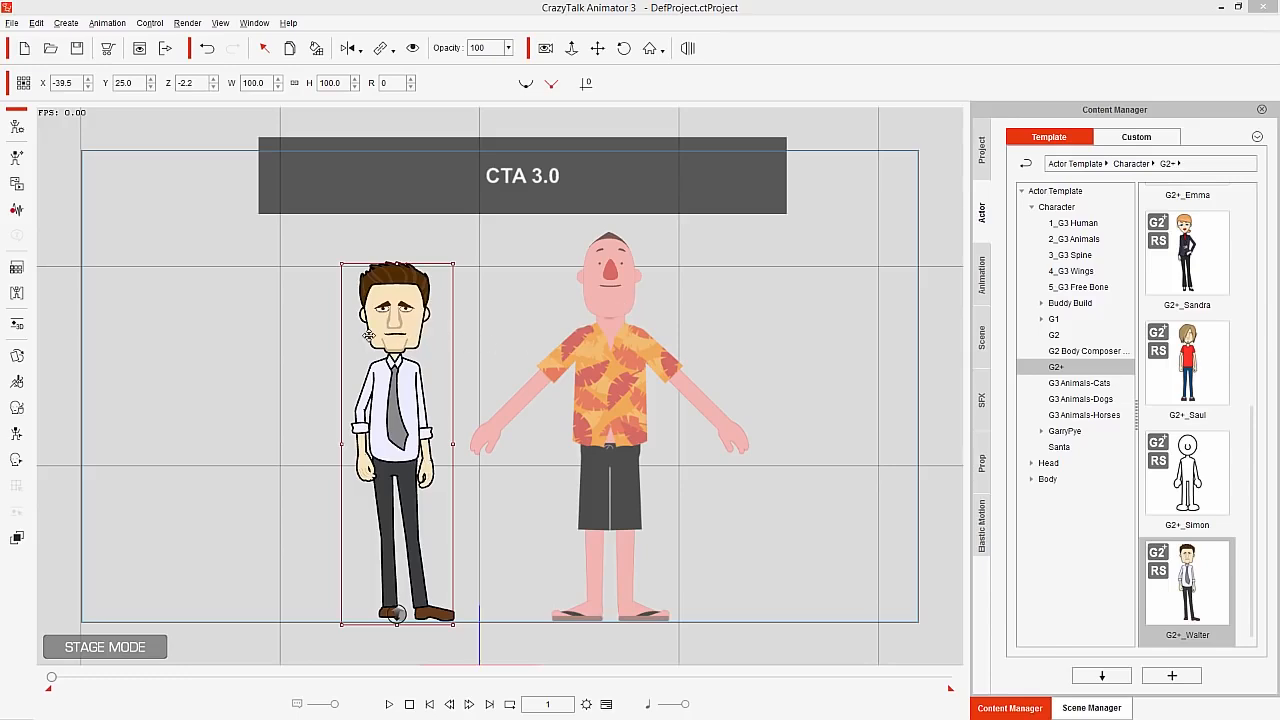
# Select the tie-wearing character and the character in the floral shirt in turn to compare the editing tools available for each
pyautogui.click(603, 366)
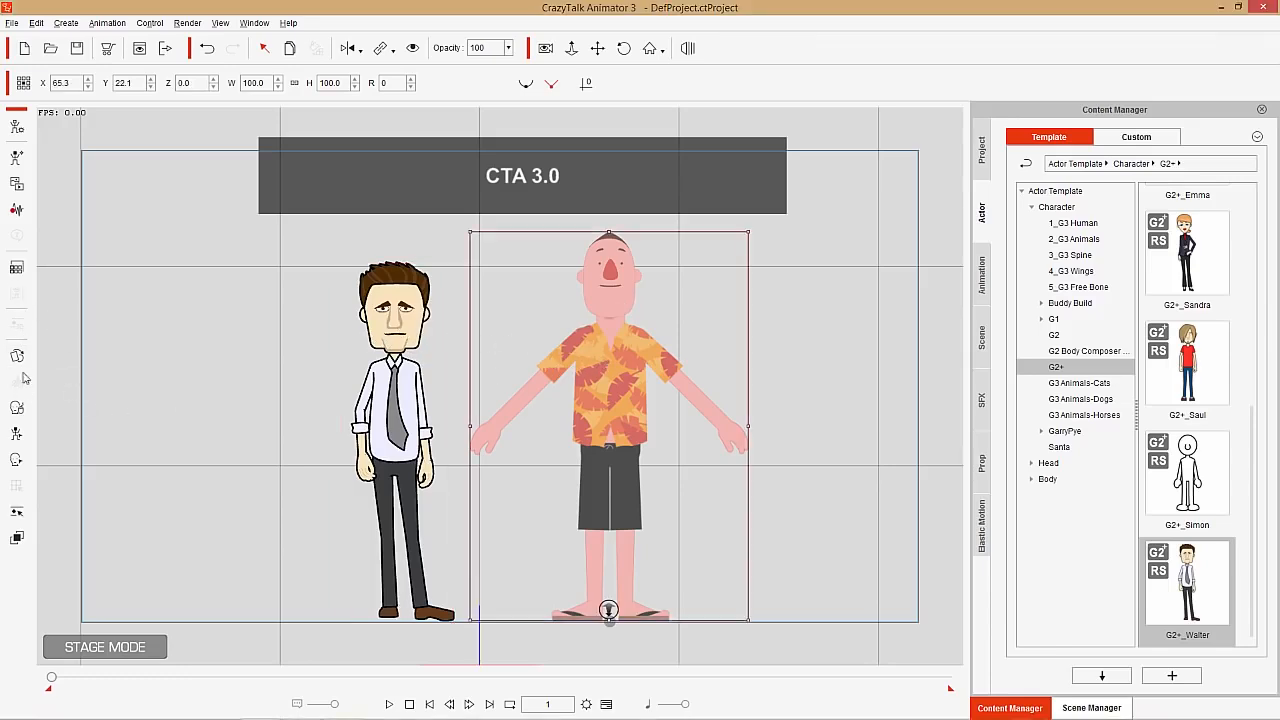
pyautogui.click(403, 386)
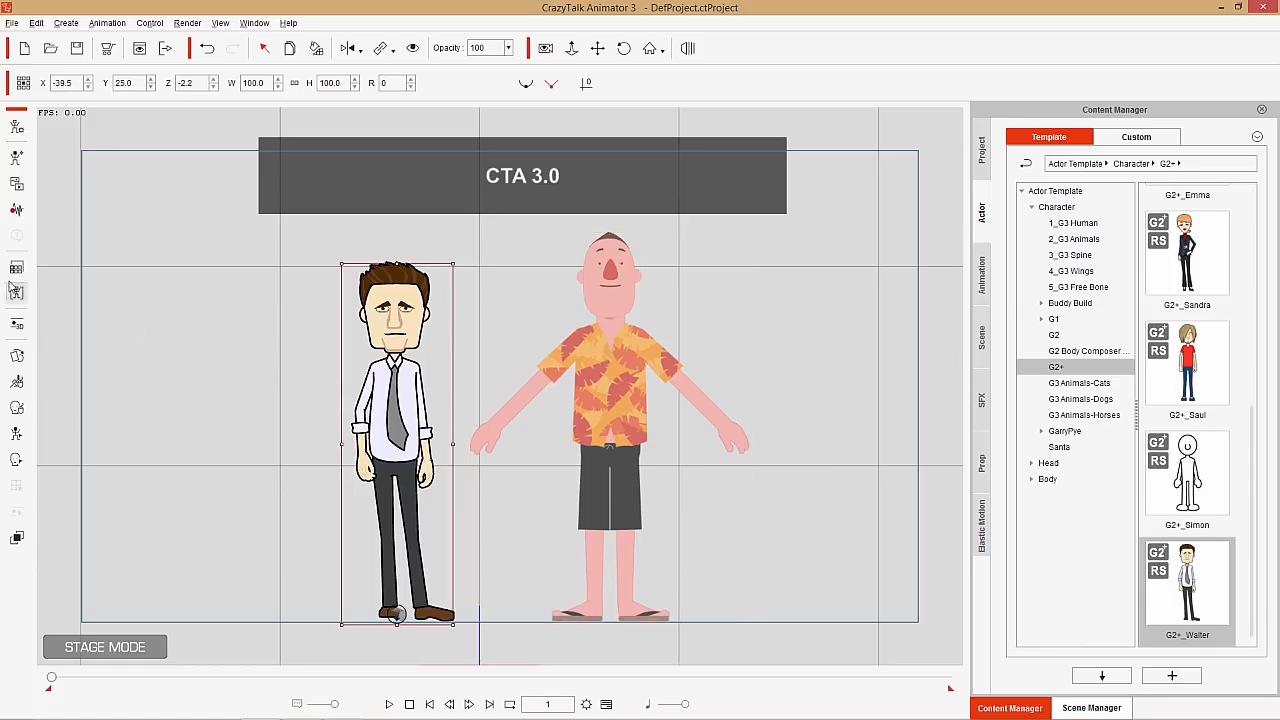
pyautogui.click(603, 368)
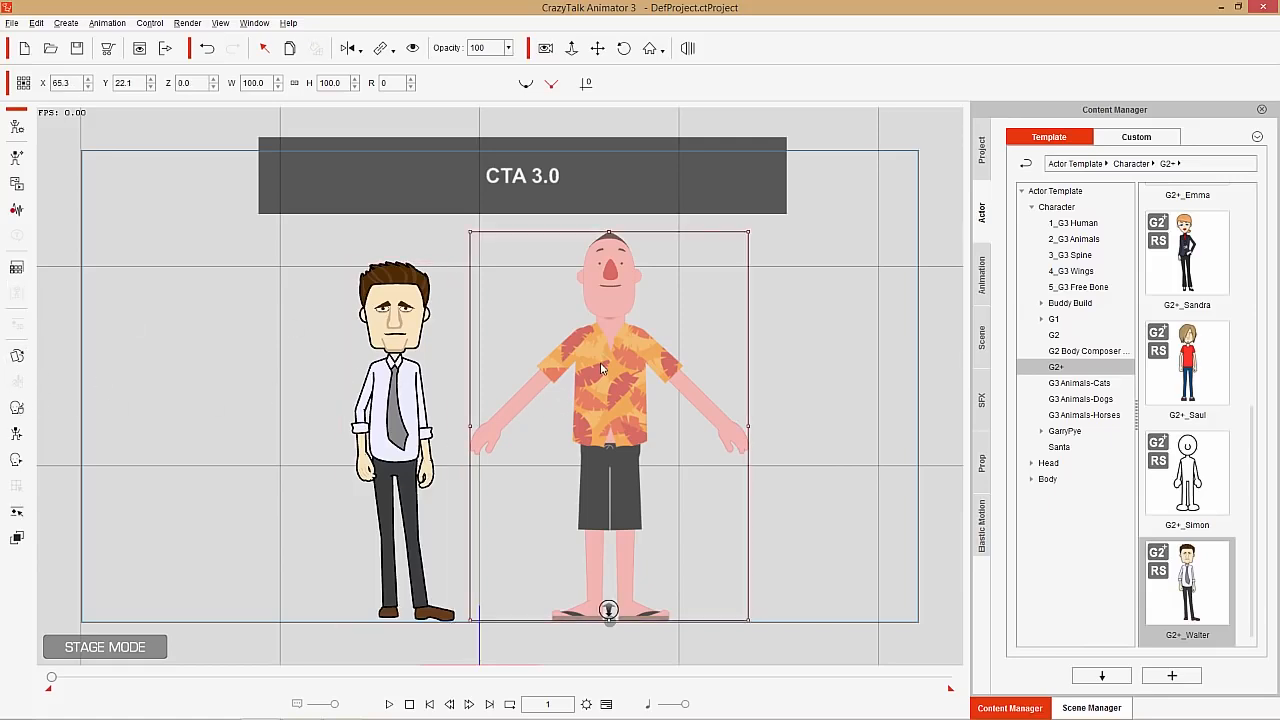
pyautogui.click(399, 391)
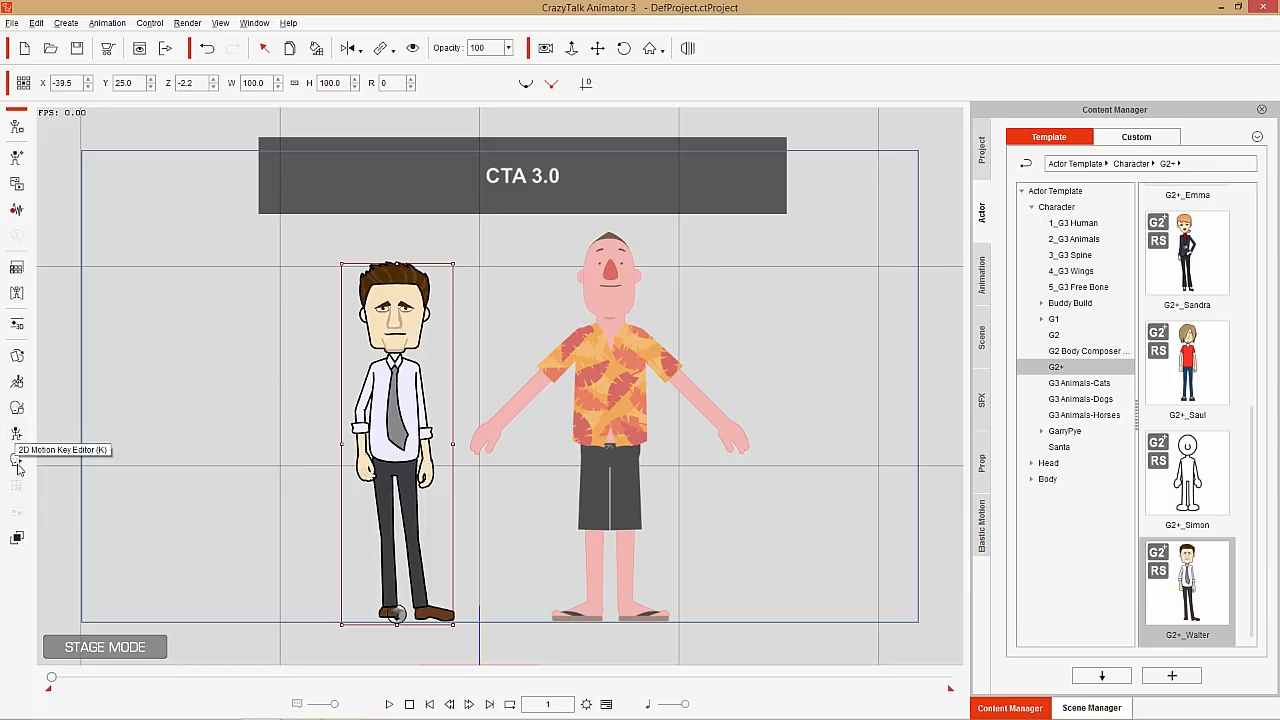
pyautogui.click(595, 407)
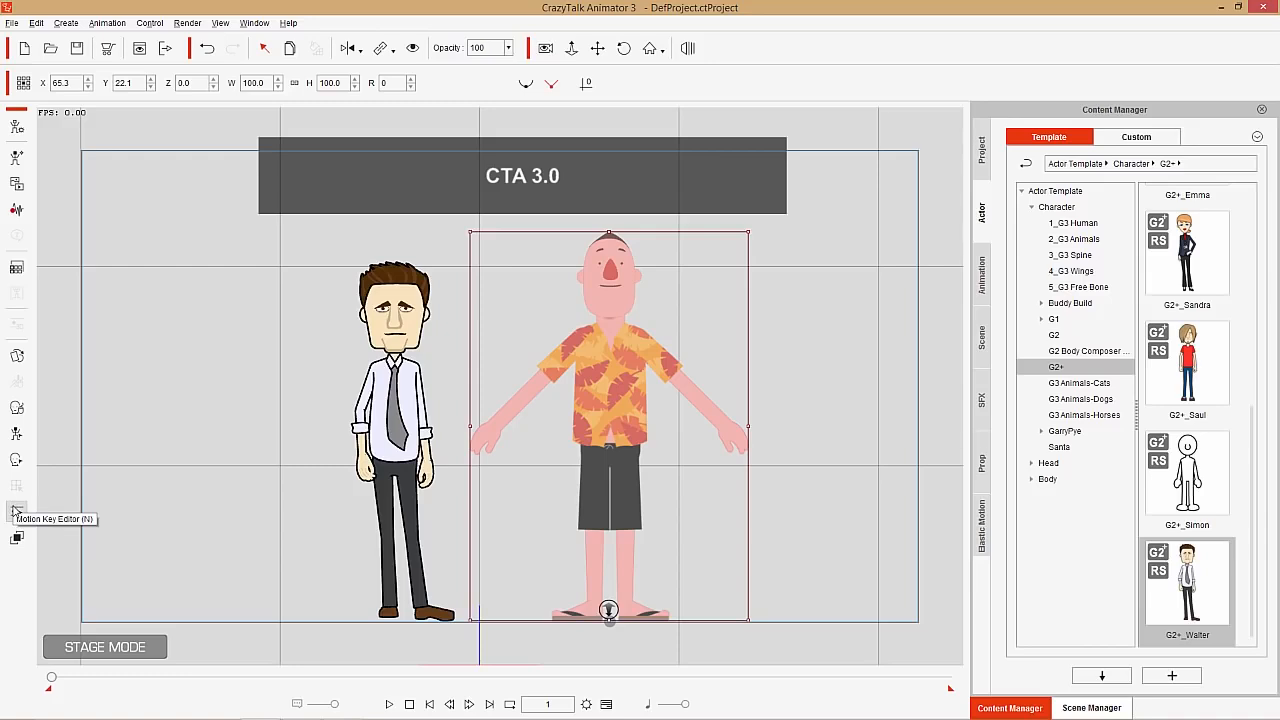
# Open the 2D Motion Key Editor for the tie-wearing character and reposition its window closer to the characters
pyautogui.click(400, 385)
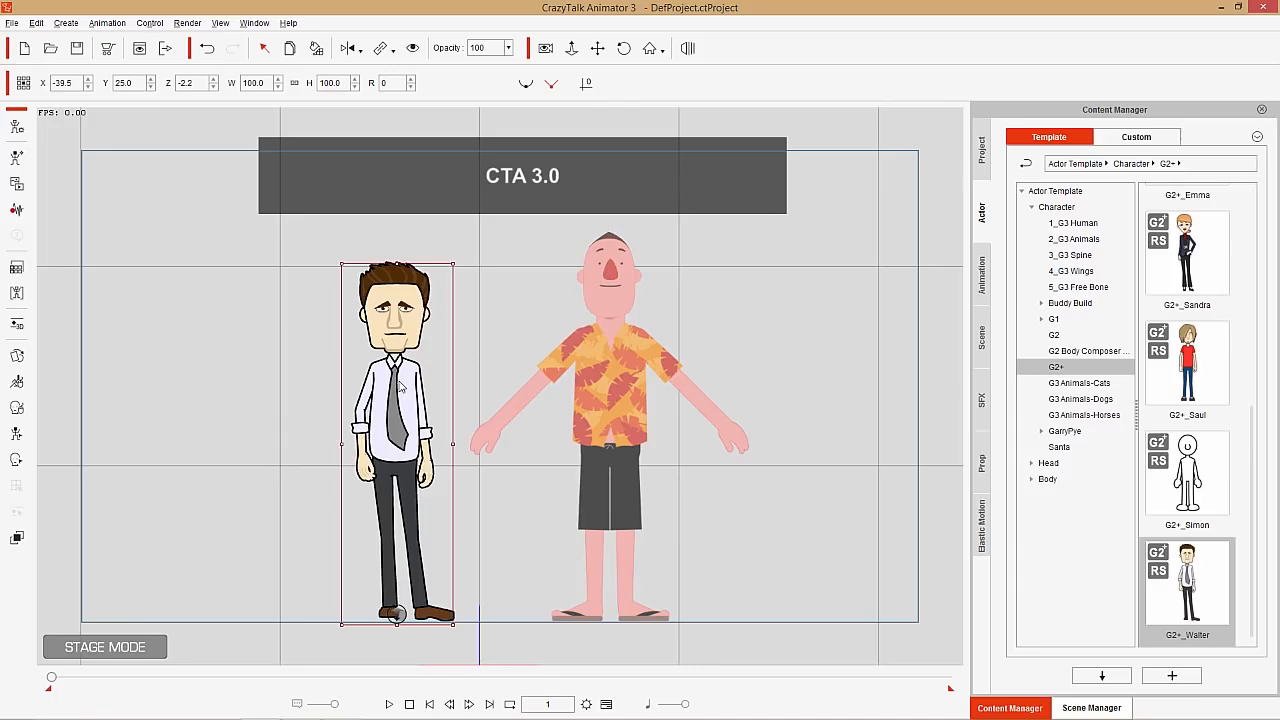
pyautogui.click(17, 433)
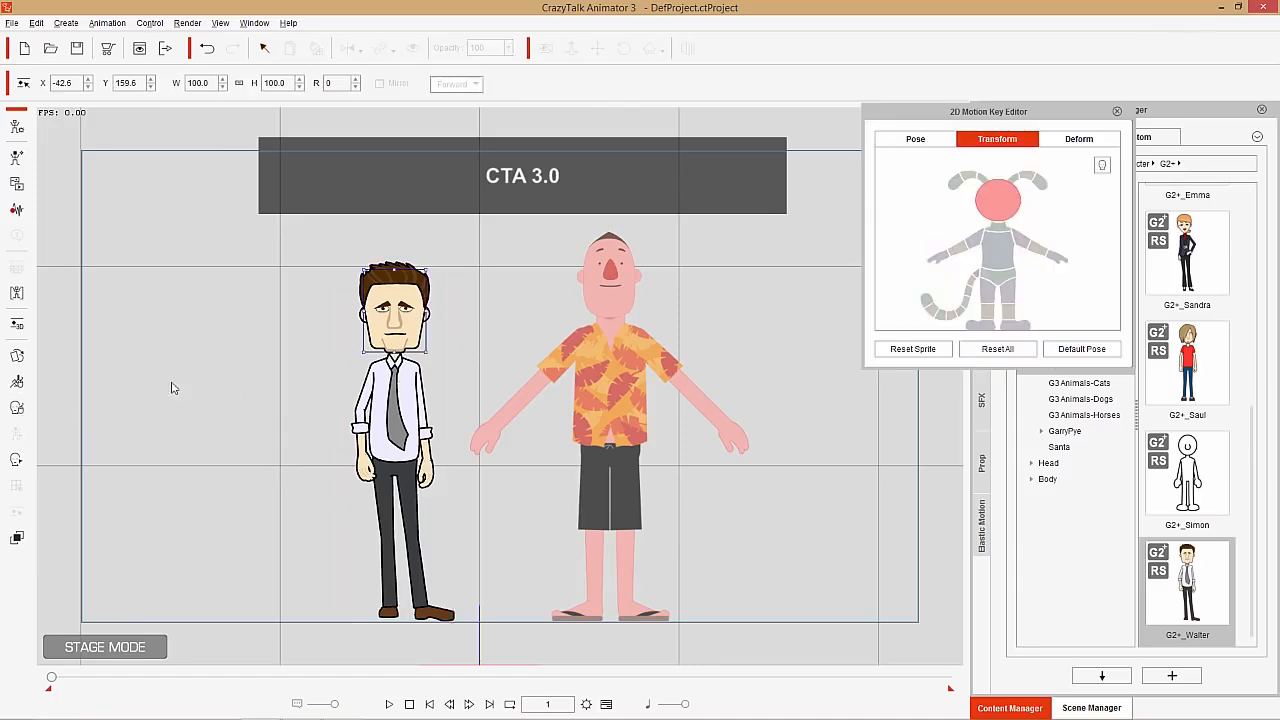
pyautogui.moveTo(1024, 118); pyautogui.dragTo(934, 234)
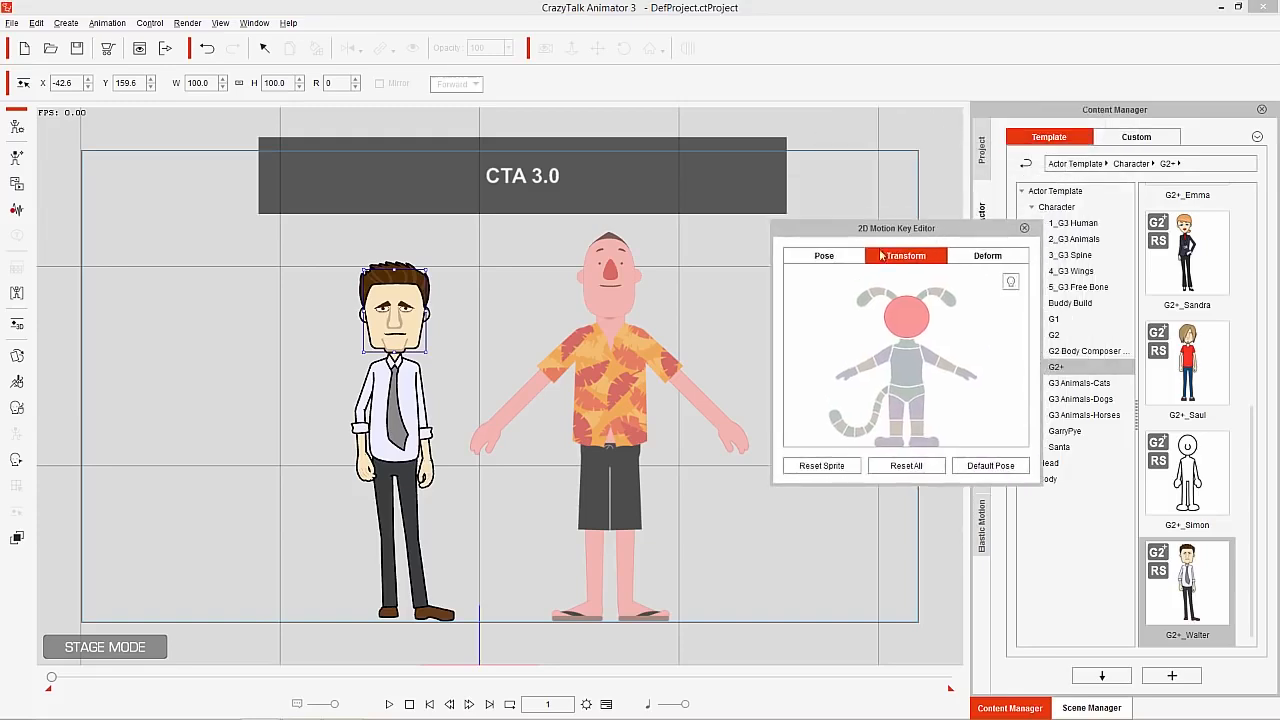
# Tilt the tie-wearing character's head slightly in Pose mode and select the arm on the viewer's left
pyautogui.click(828, 258)
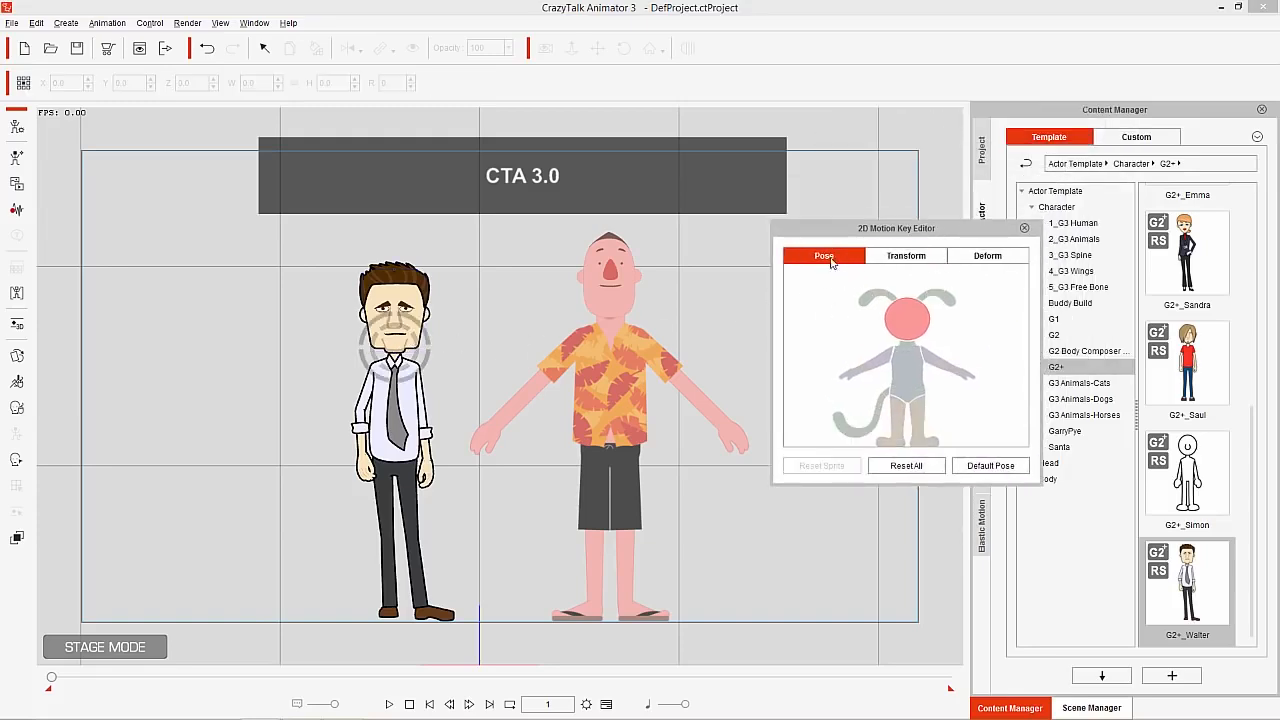
pyautogui.moveTo(424, 340); pyautogui.dragTo(411, 330)
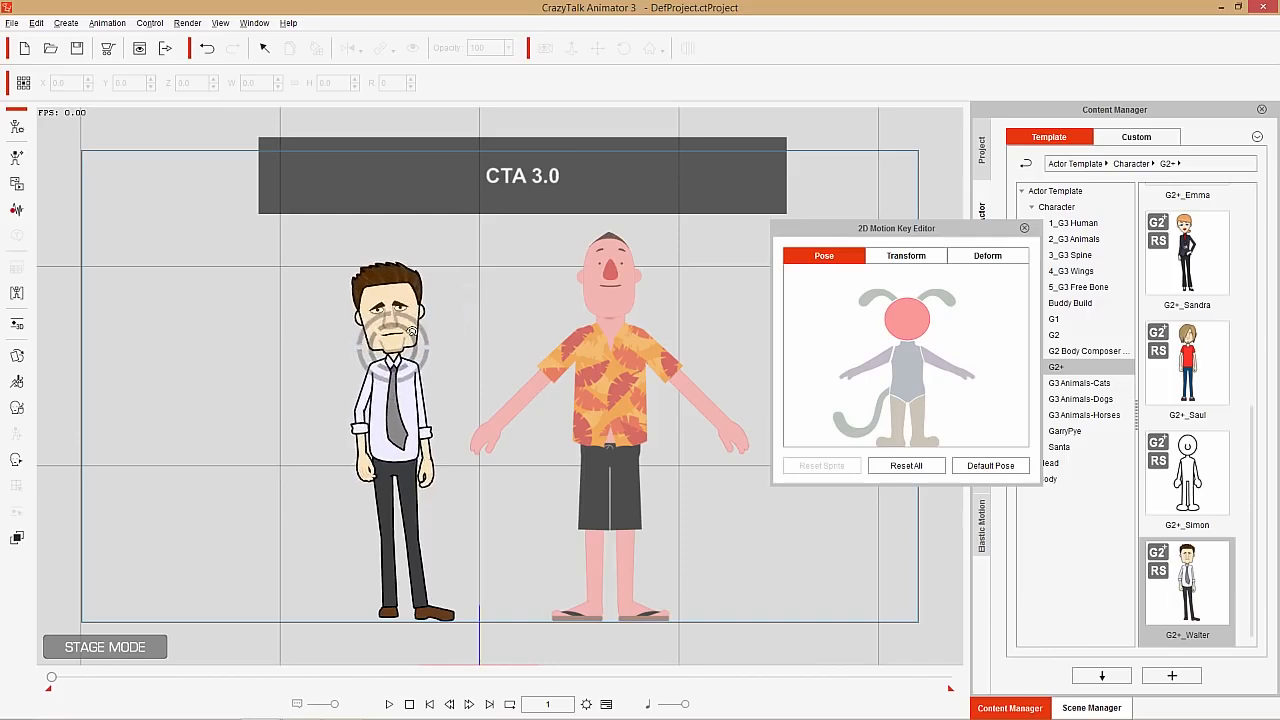
pyautogui.click(362, 345)
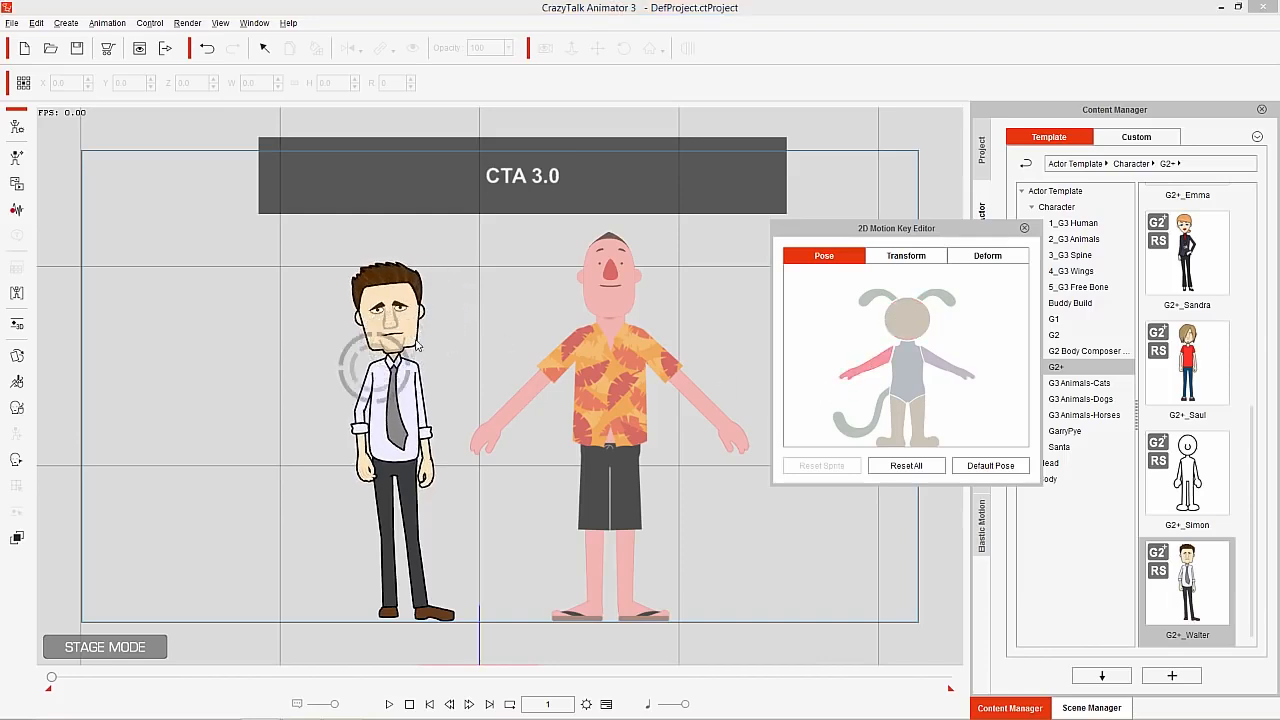
pyautogui.moveTo(362, 345)
pyautogui.mouseDown()
pyautogui.moveTo(352, 350)
pyautogui.moveTo(364, 349)
pyautogui.mouseUp()
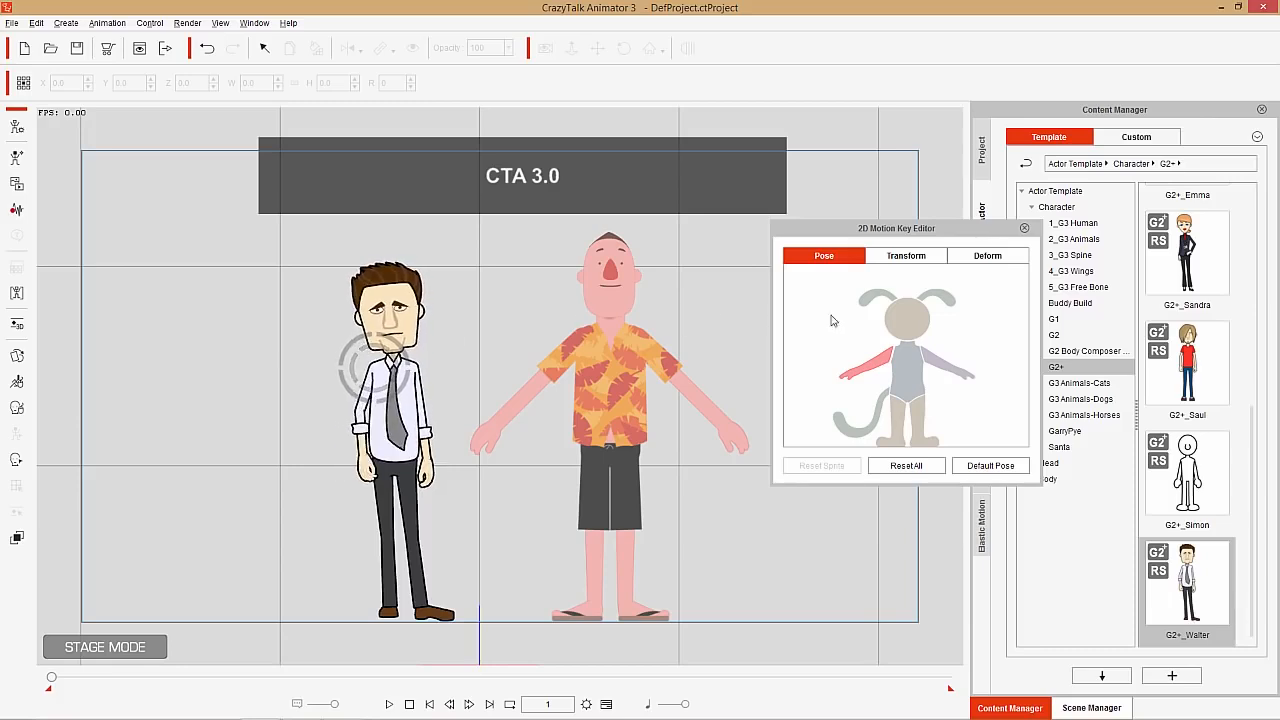
# Try moving the selected upper arm away from the body and rotating it 39 degrees in Transform mode, undoing both changes
pyautogui.click(915, 258)
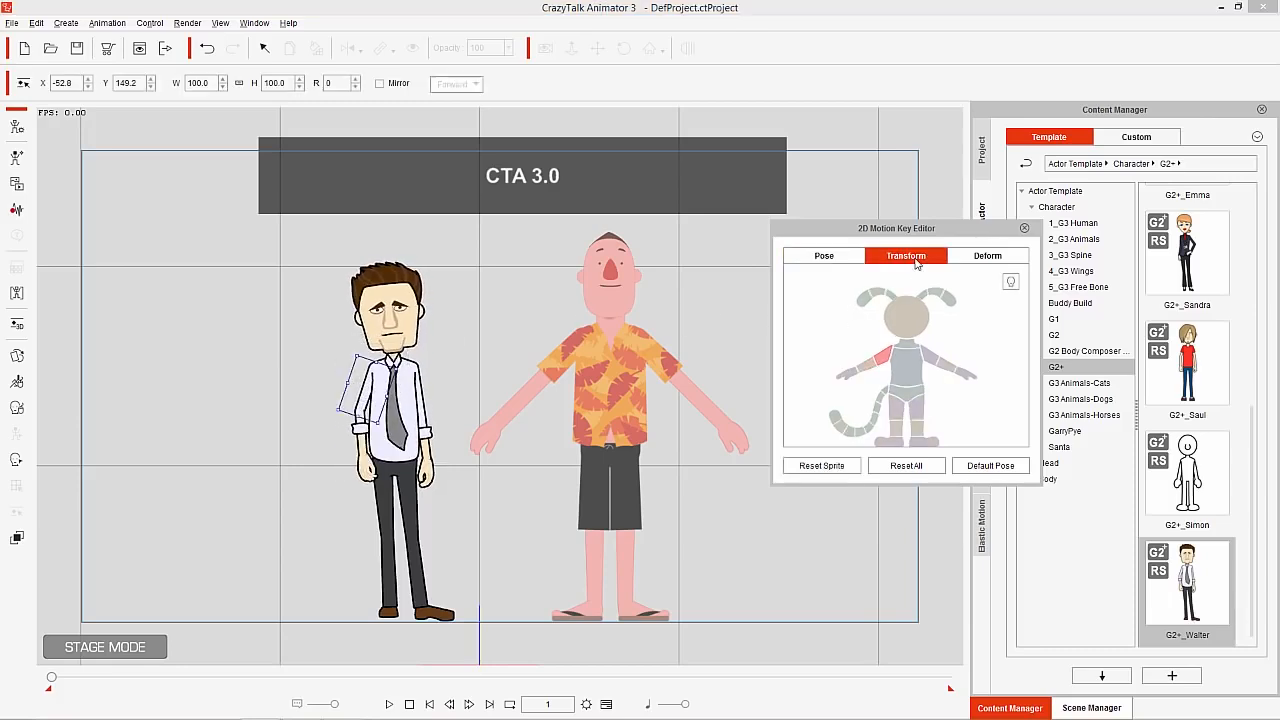
pyautogui.moveTo(374, 386); pyautogui.dragTo(324, 367)
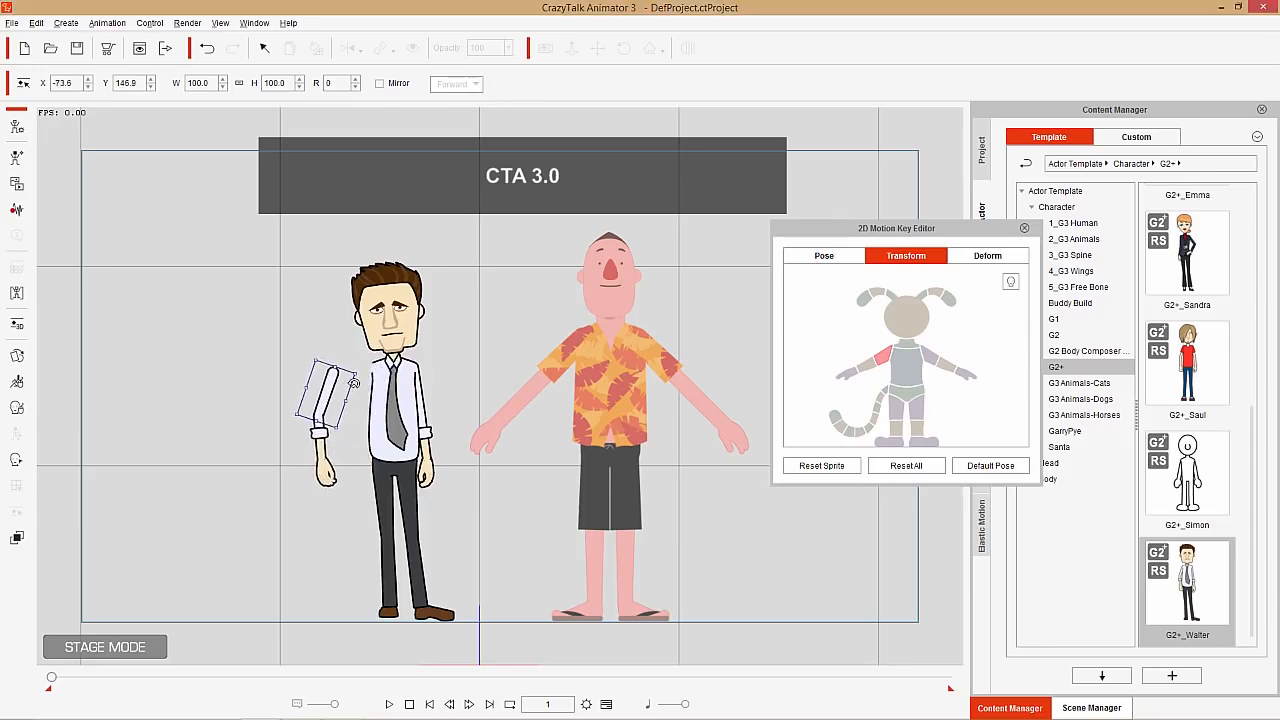
pyautogui.hotkey('ctrl', 'z')
pyautogui.moveTo(358, 362); pyautogui.dragTo(392, 384)
pyautogui.hotkey('ctrl', 'z')
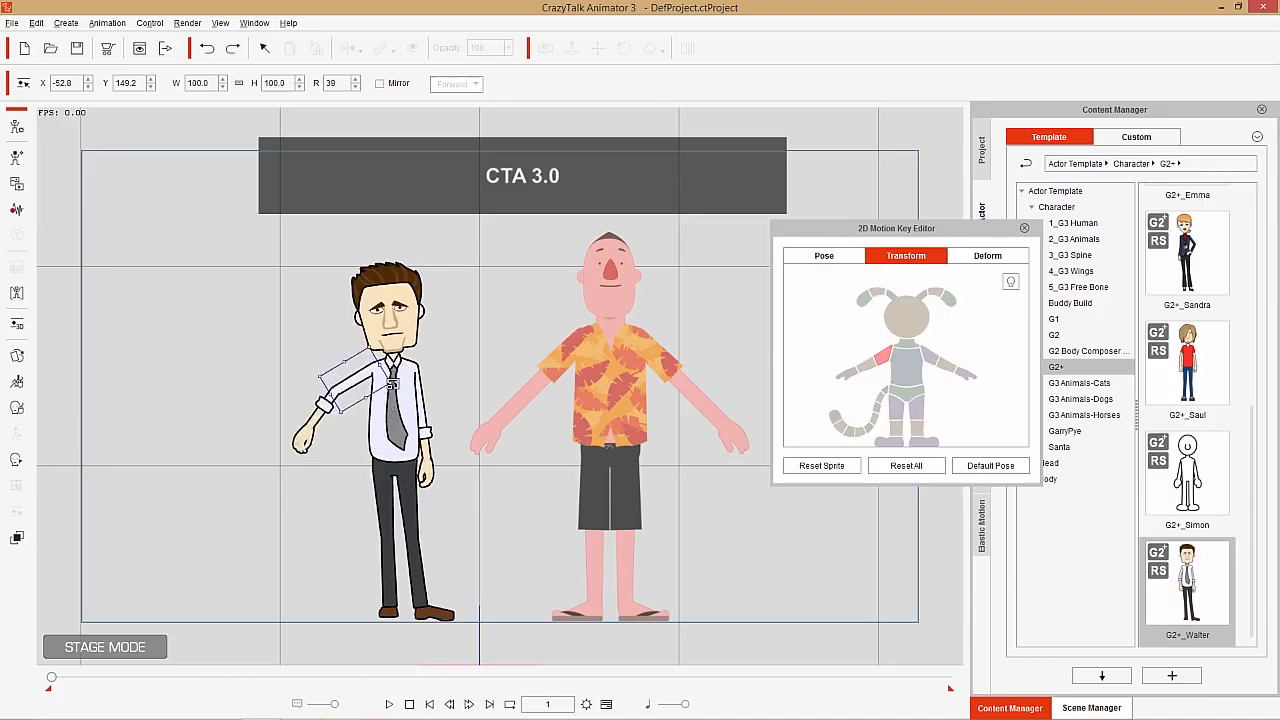
pyautogui.hotkey('ctrl', 'z')
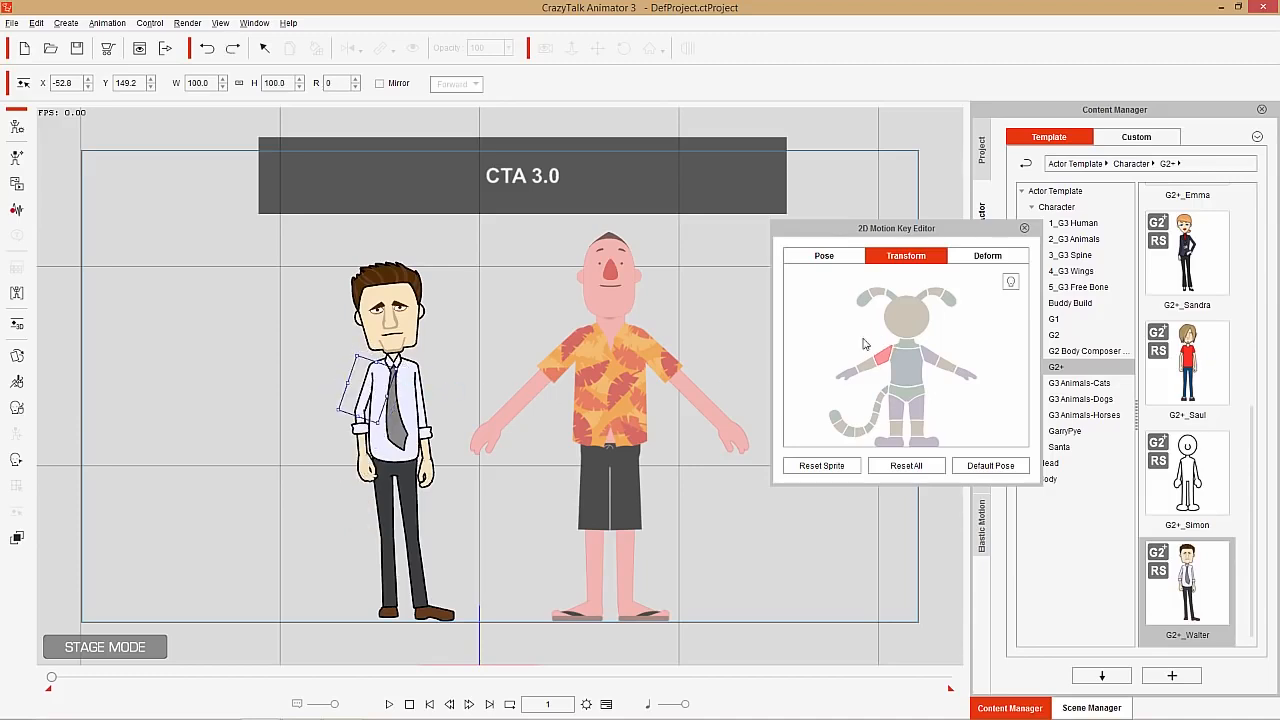
# Rotate the tie-wearing character's head to about 4 degrees in Transform mode
pyautogui.click(906, 316)
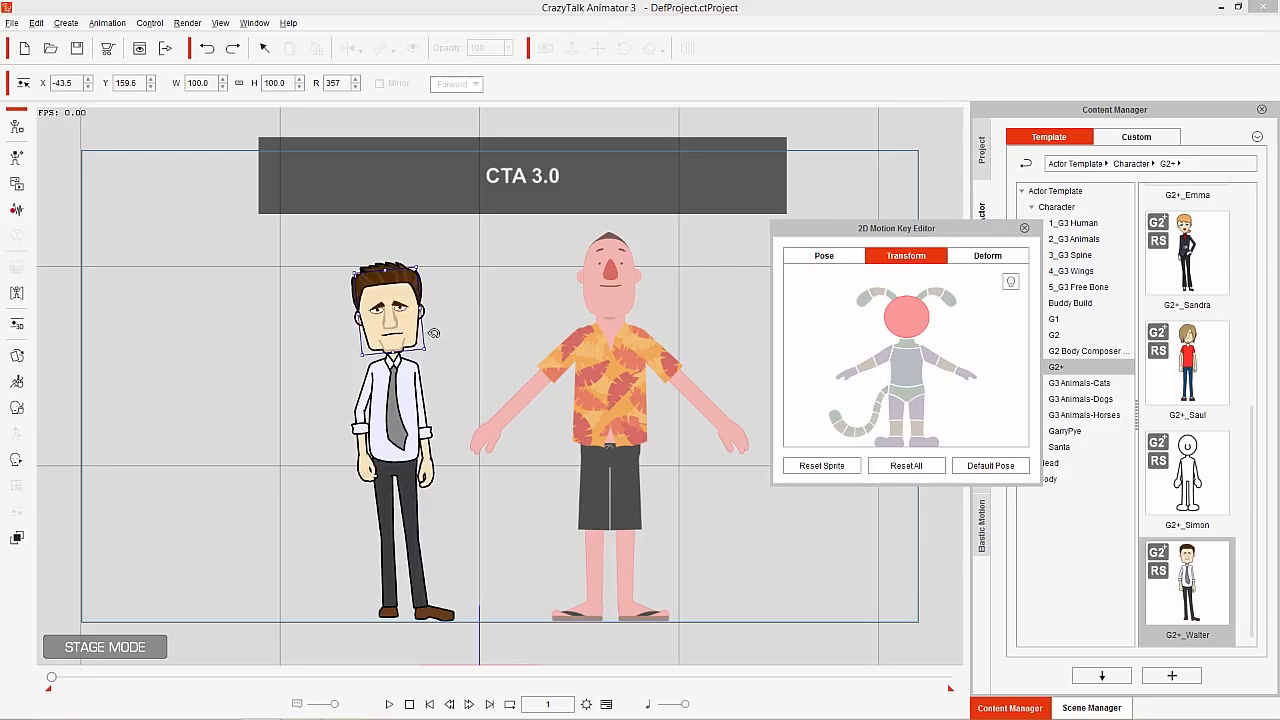
pyautogui.moveTo(434, 333); pyautogui.dragTo(440, 339)
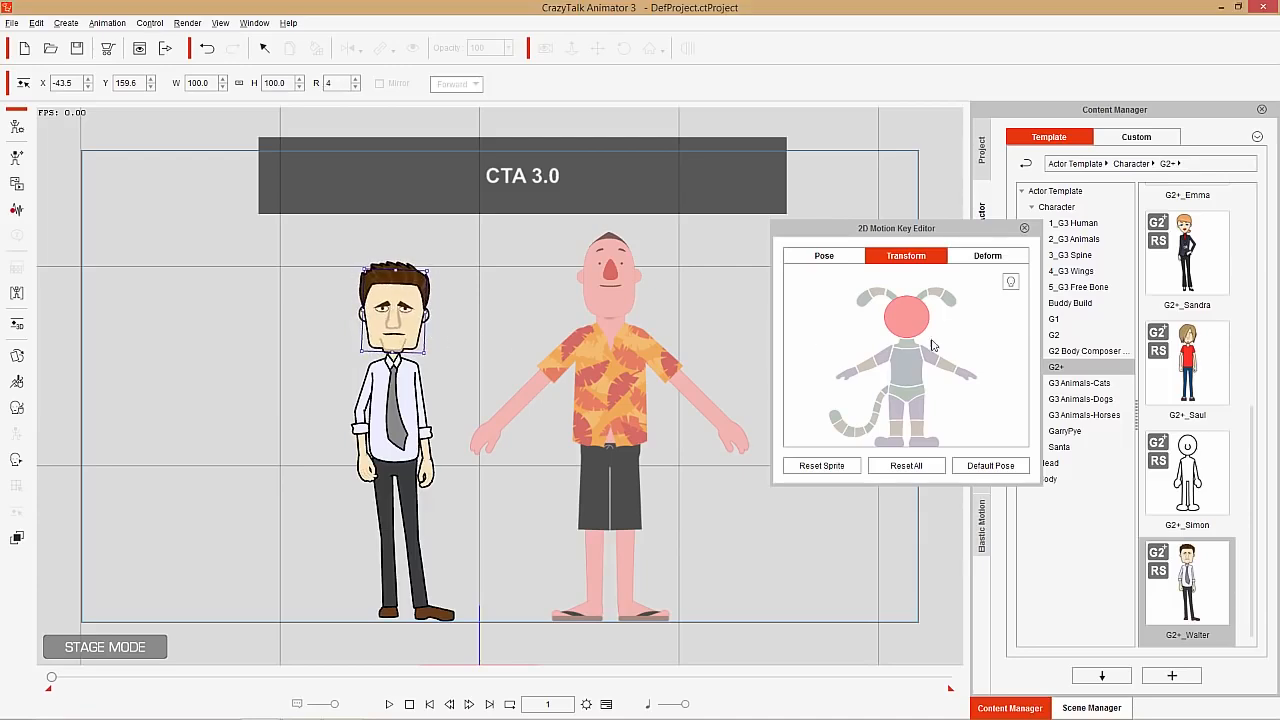
# Try raising and shifting both eyebrows among the face parts in Transform mode, and undo both moves
pyautogui.click(1012, 284)
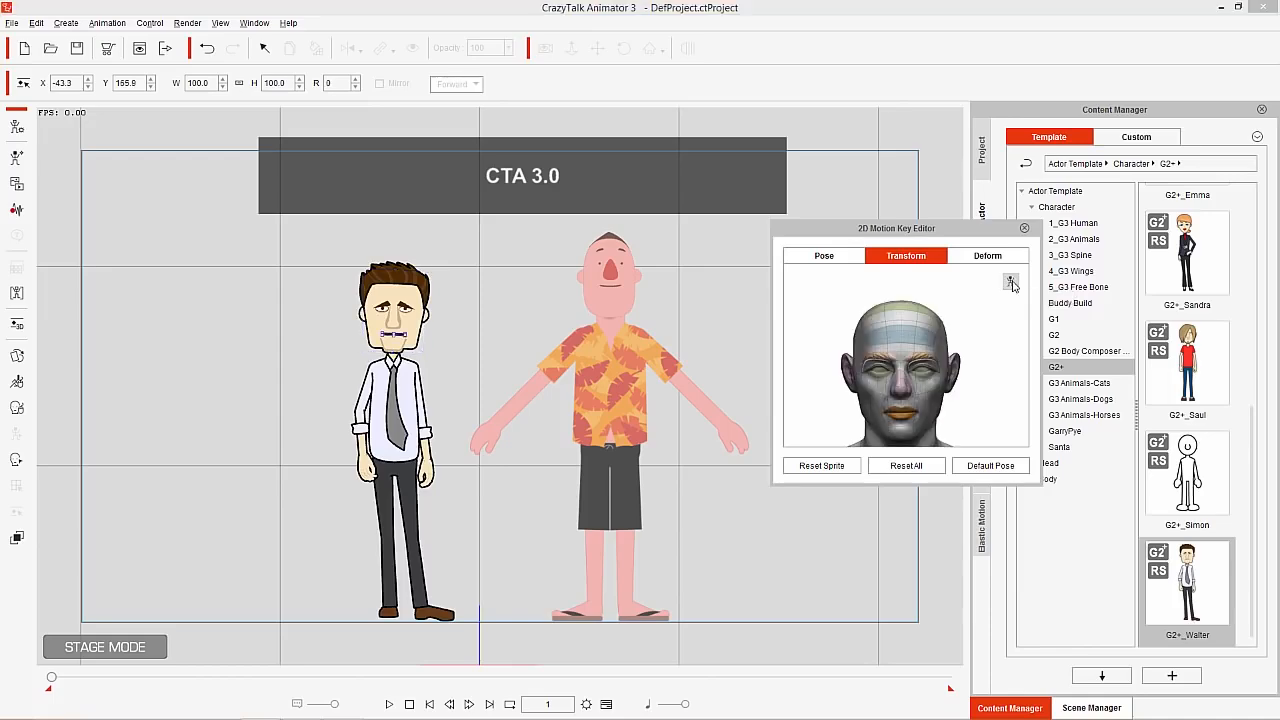
pyautogui.scroll(5, 414, 320)
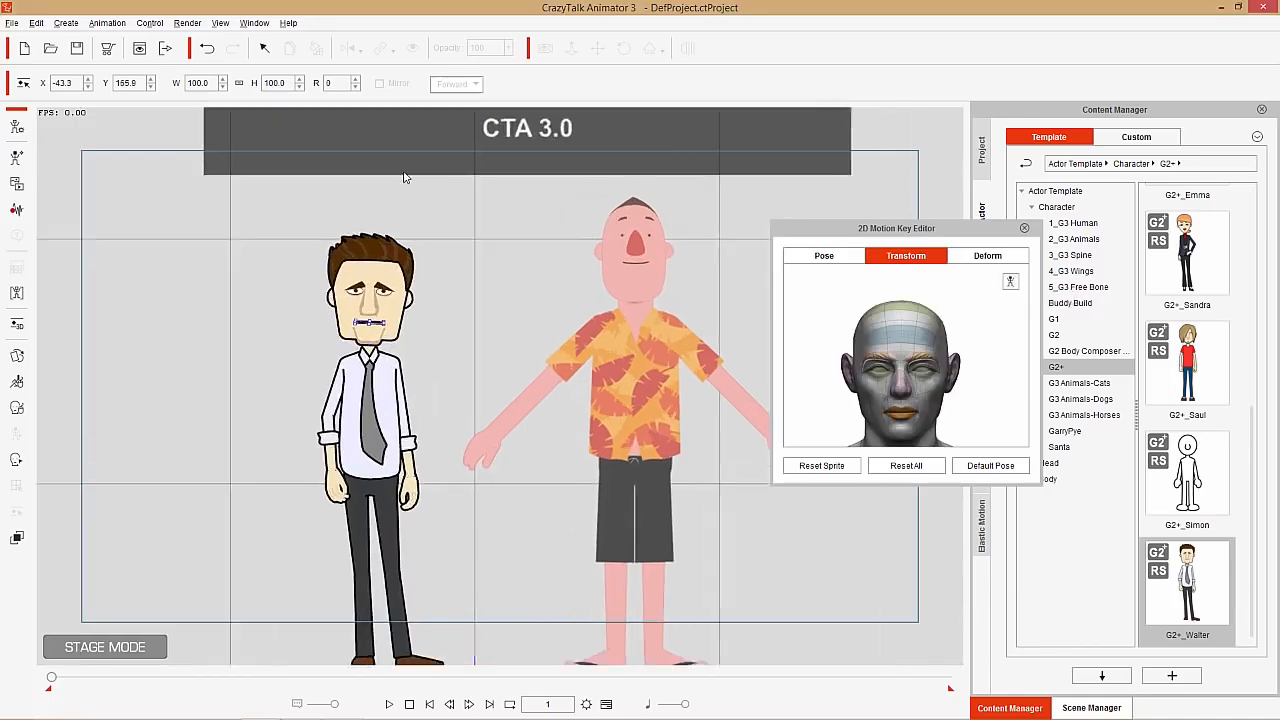
pyautogui.scroll(2, 480, 160)
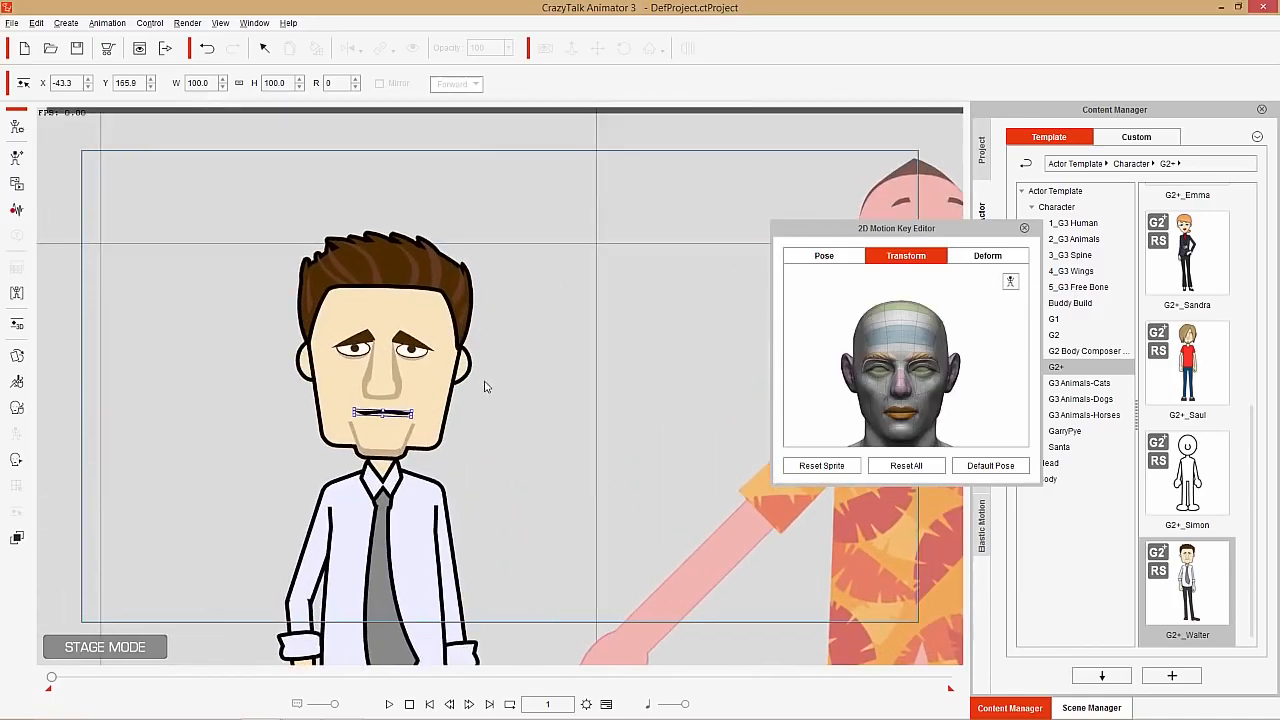
pyautogui.scroll(2, 486, 386)
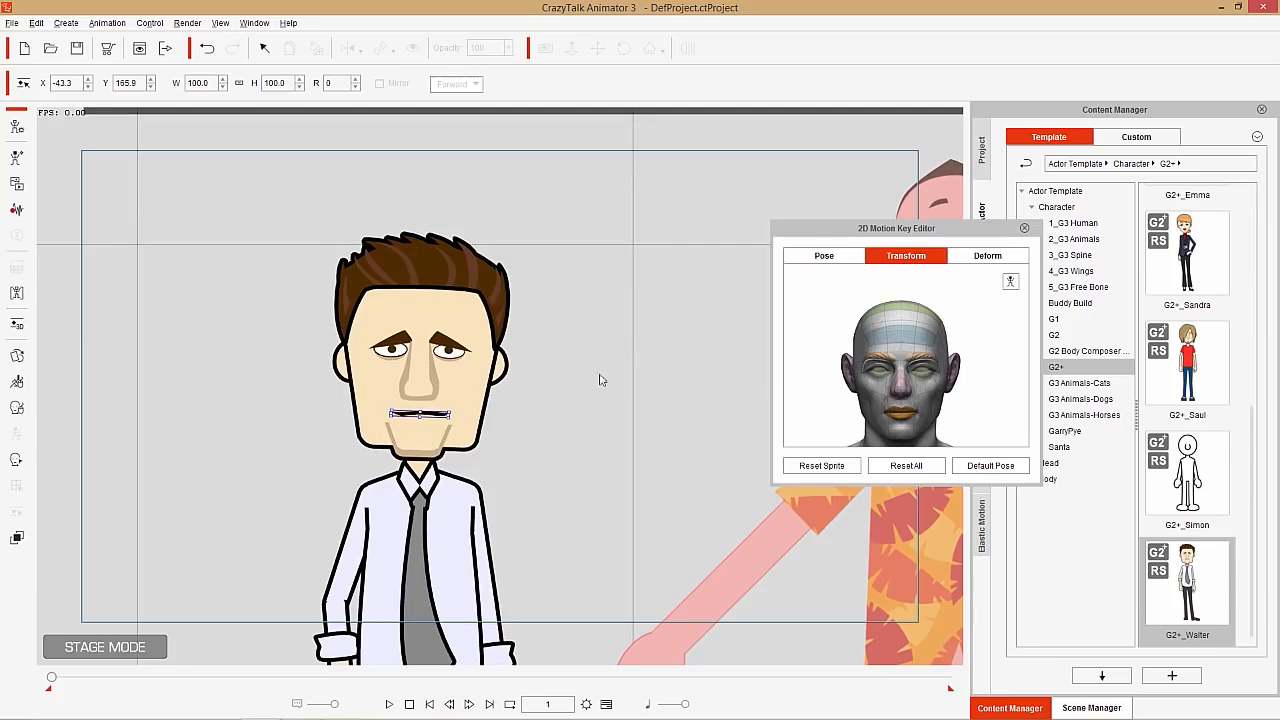
pyautogui.click(880, 362)
pyautogui.moveTo(403, 337); pyautogui.dragTo(466, 330)
pyautogui.click(947, 365)
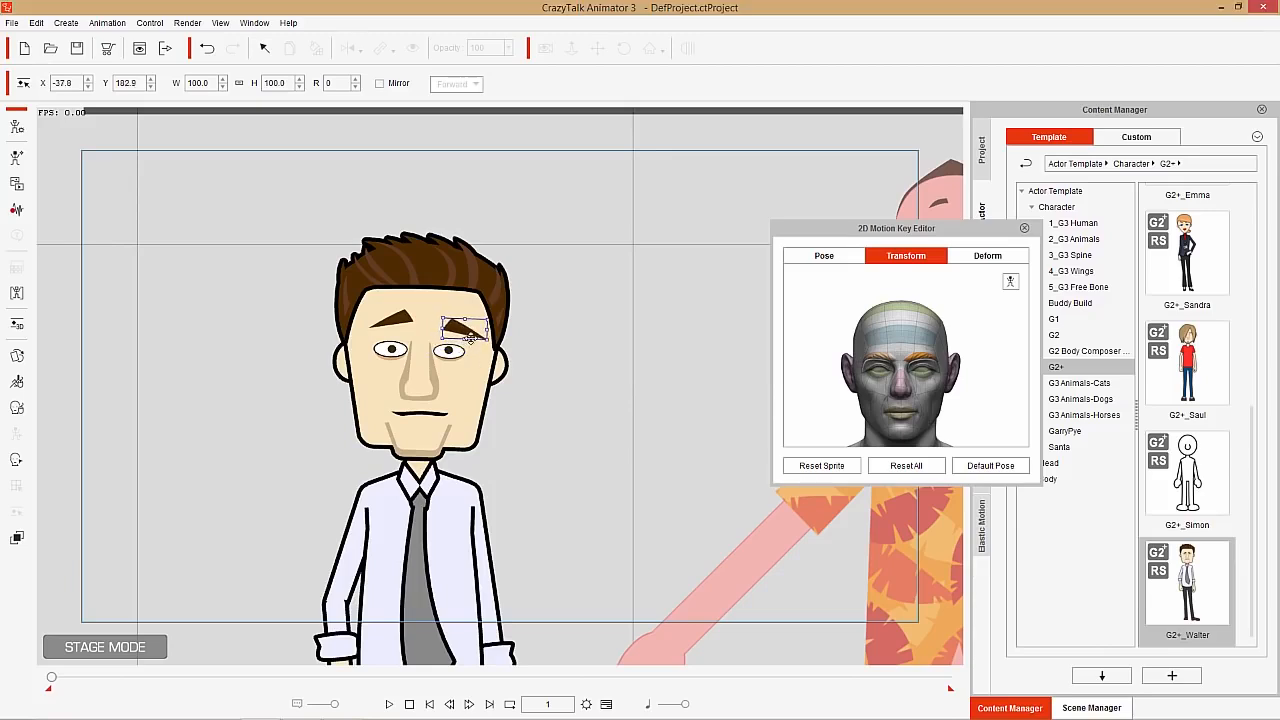
pyautogui.hotkey('ctrl', 'z')
pyautogui.hotkey('ctrl', 'z')
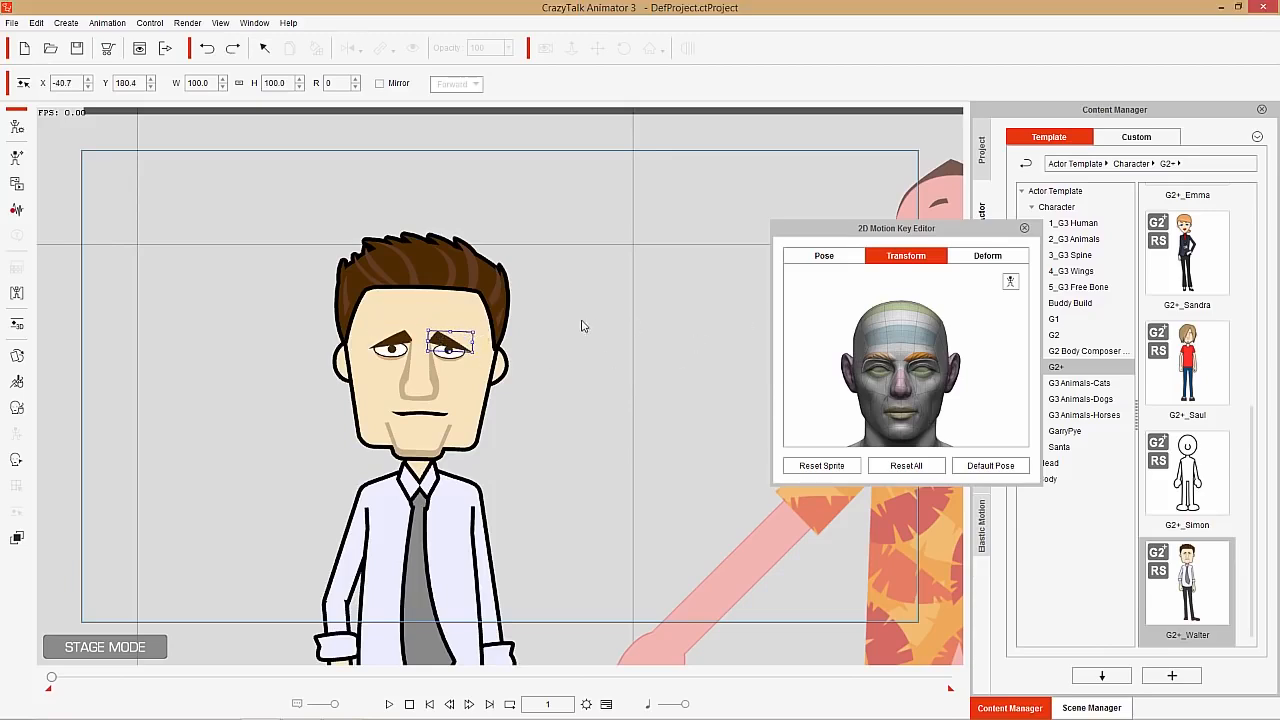
# Try enlarging the nose to about 148% in width and height, and undo the scaling
pyautogui.click(428, 393)
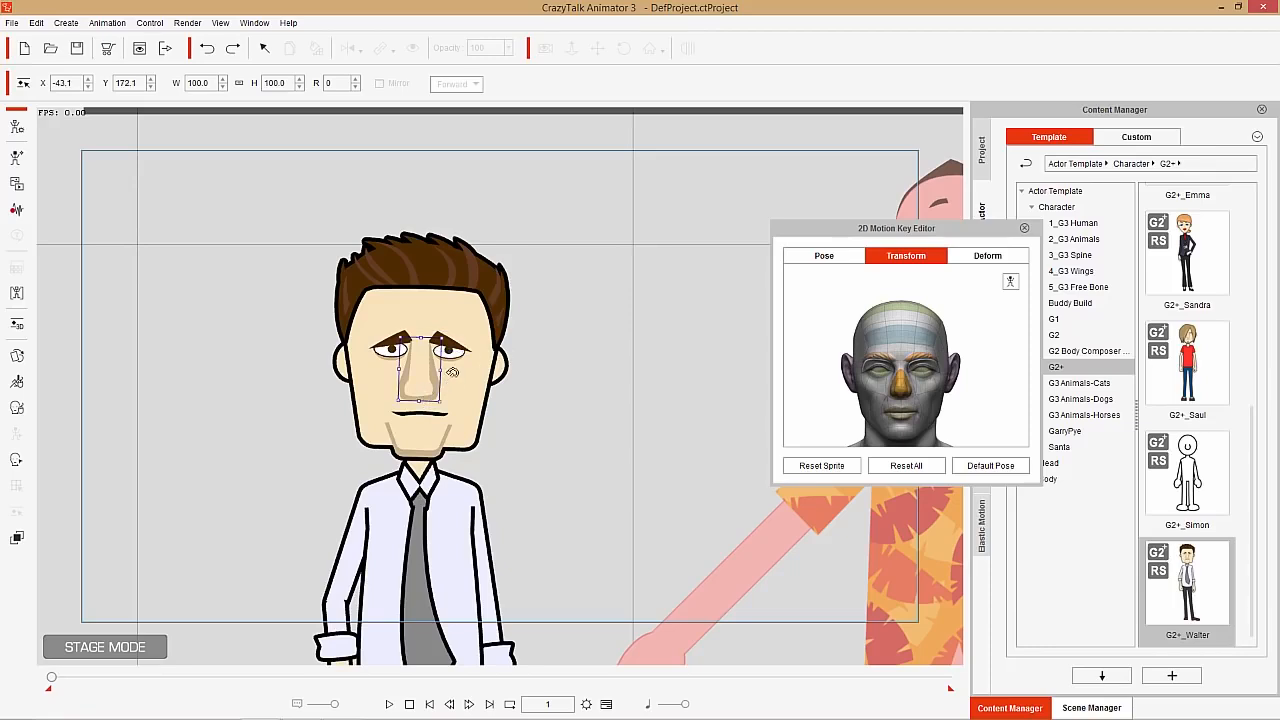
pyautogui.moveTo(441, 339); pyautogui.dragTo(462, 326)
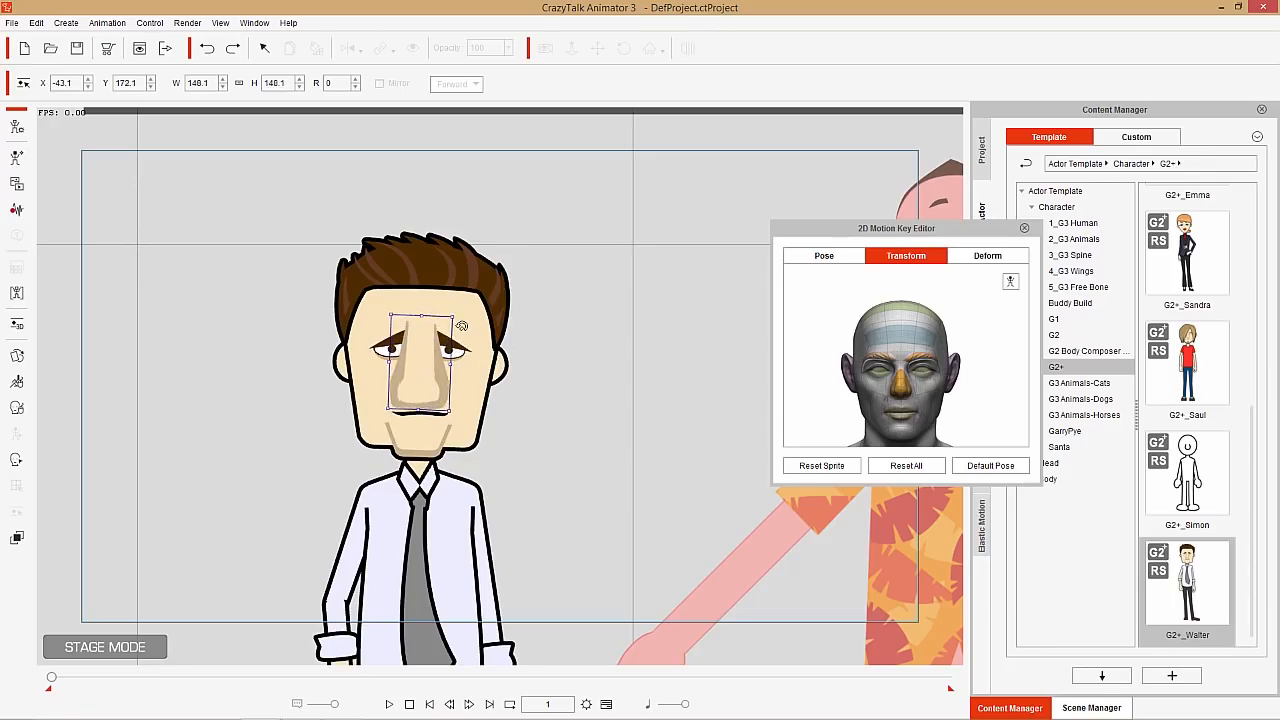
pyautogui.hotkey('ctrl', 'z')
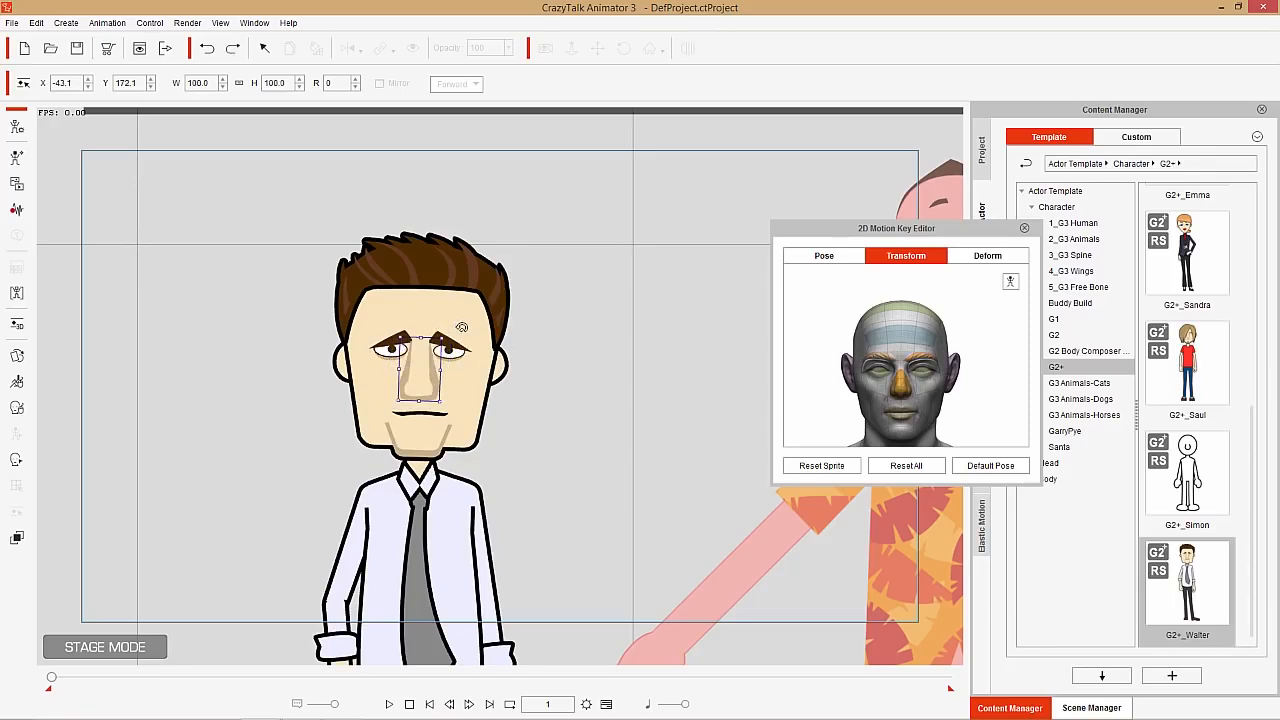
# Try flaring the nose in Deform mode by pulling both lower corner points outward, and undo both deformations
pyautogui.click(1010, 282)
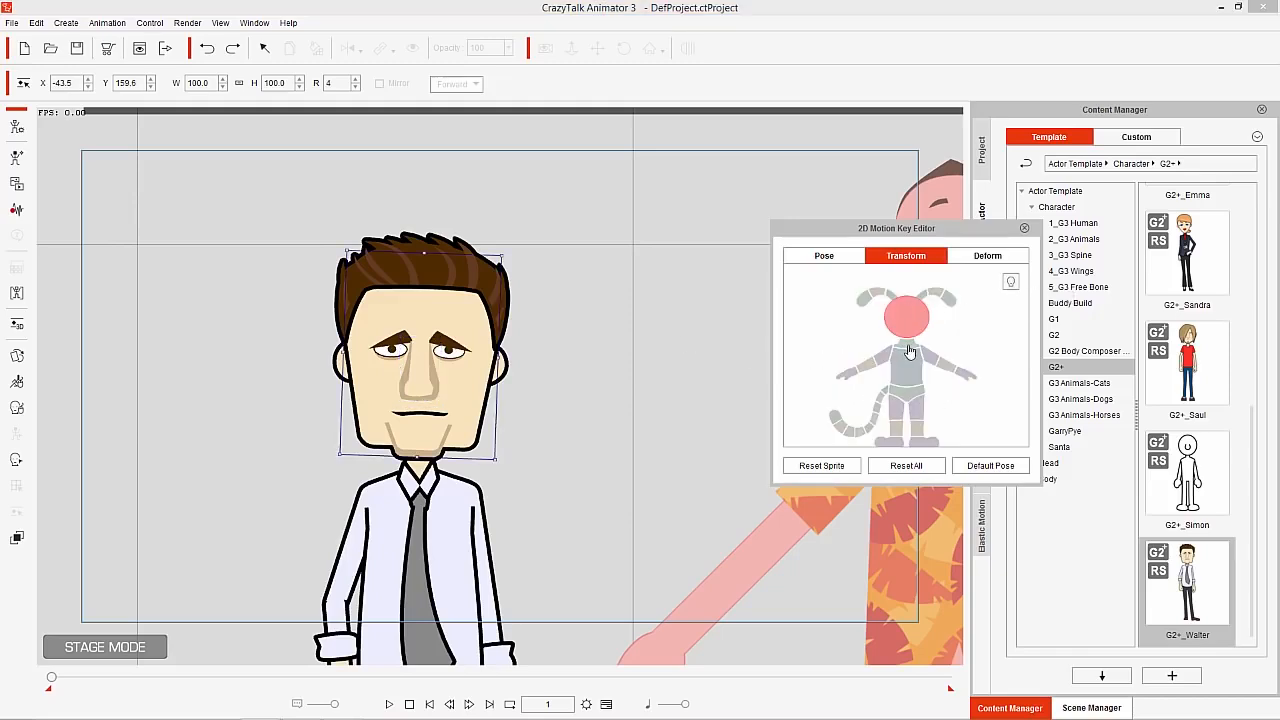
pyautogui.click(987, 257)
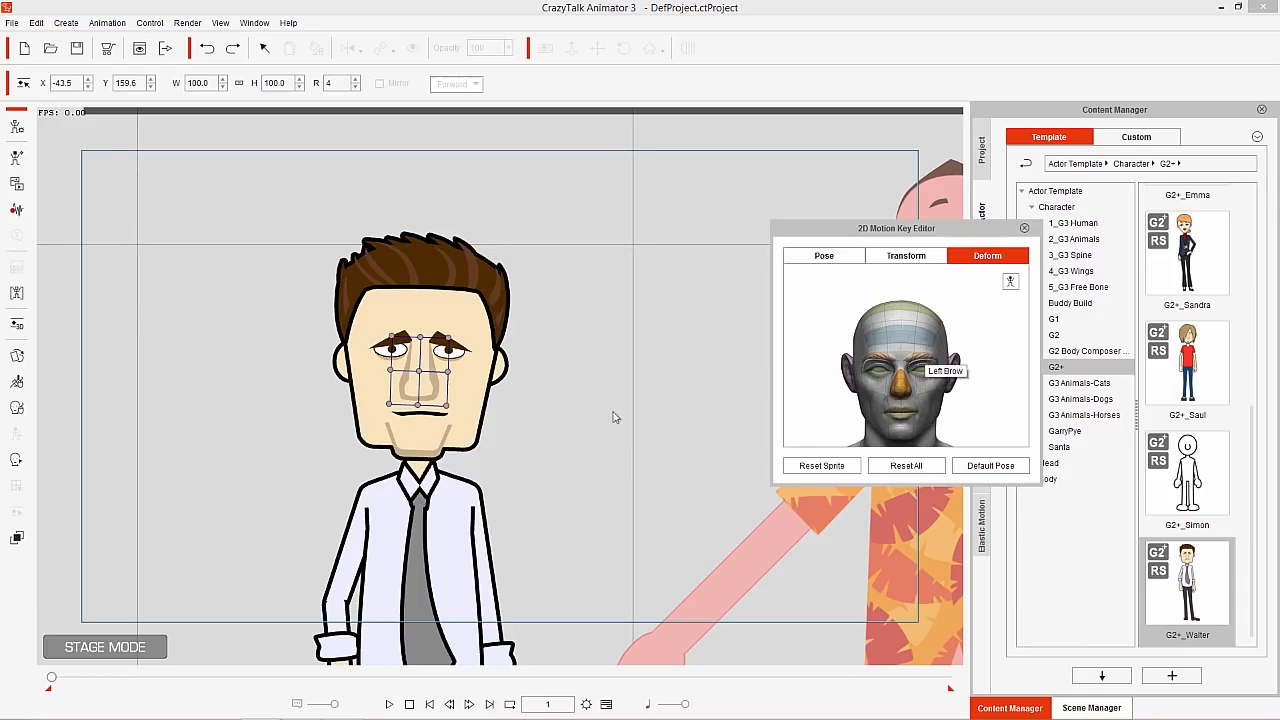
pyautogui.moveTo(450, 405); pyautogui.dragTo(492, 436)
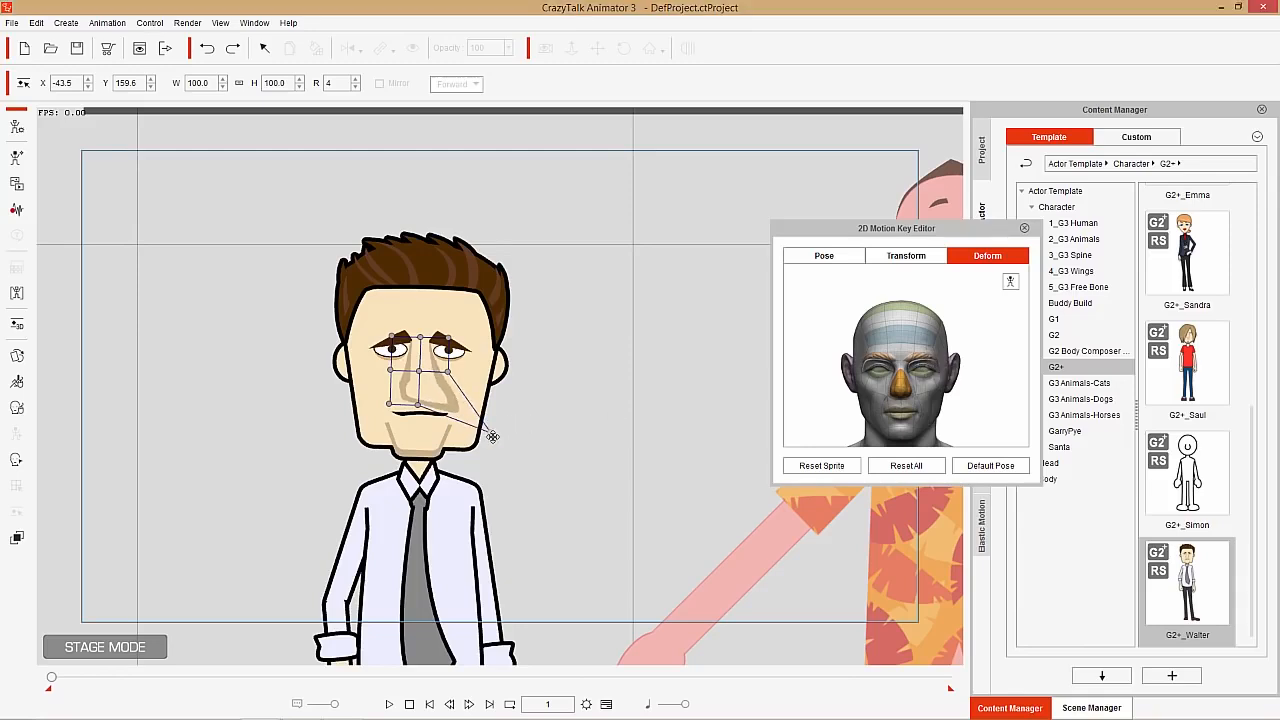
pyautogui.moveTo(389, 405); pyautogui.dragTo(325, 439)
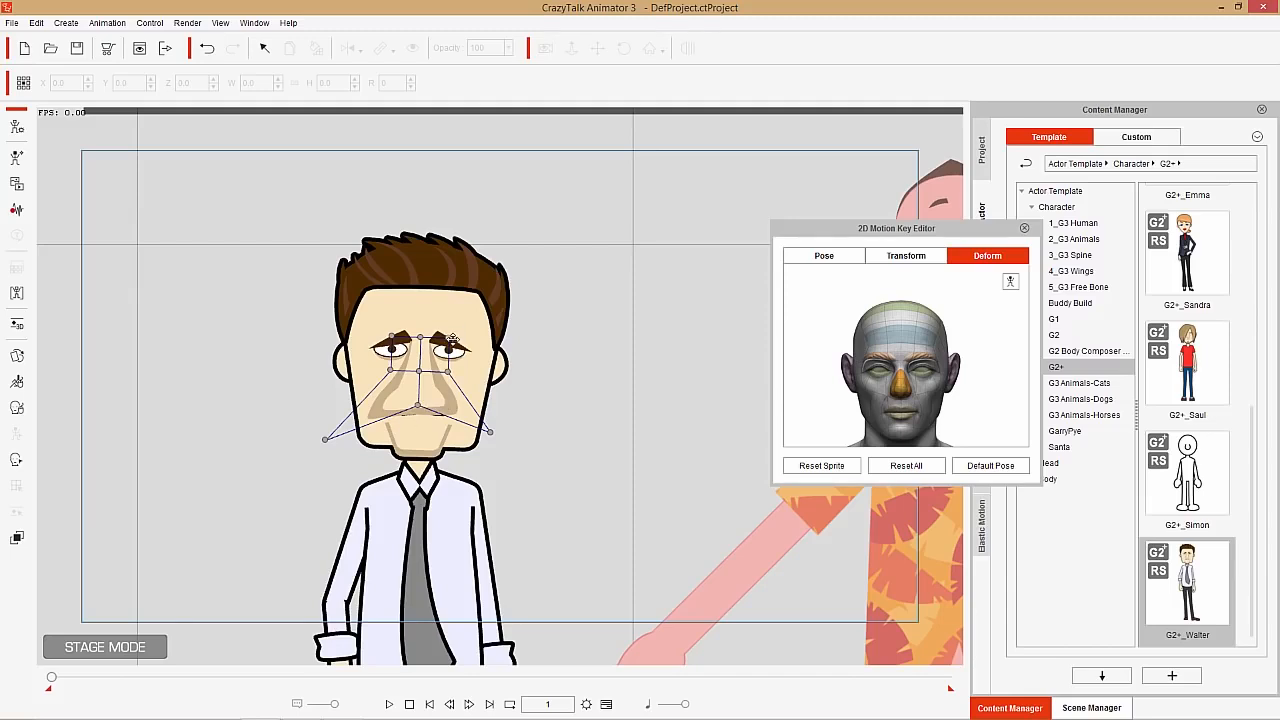
pyautogui.hotkey('ctrl', 'z')
pyautogui.hotkey('ctrl', 'z')
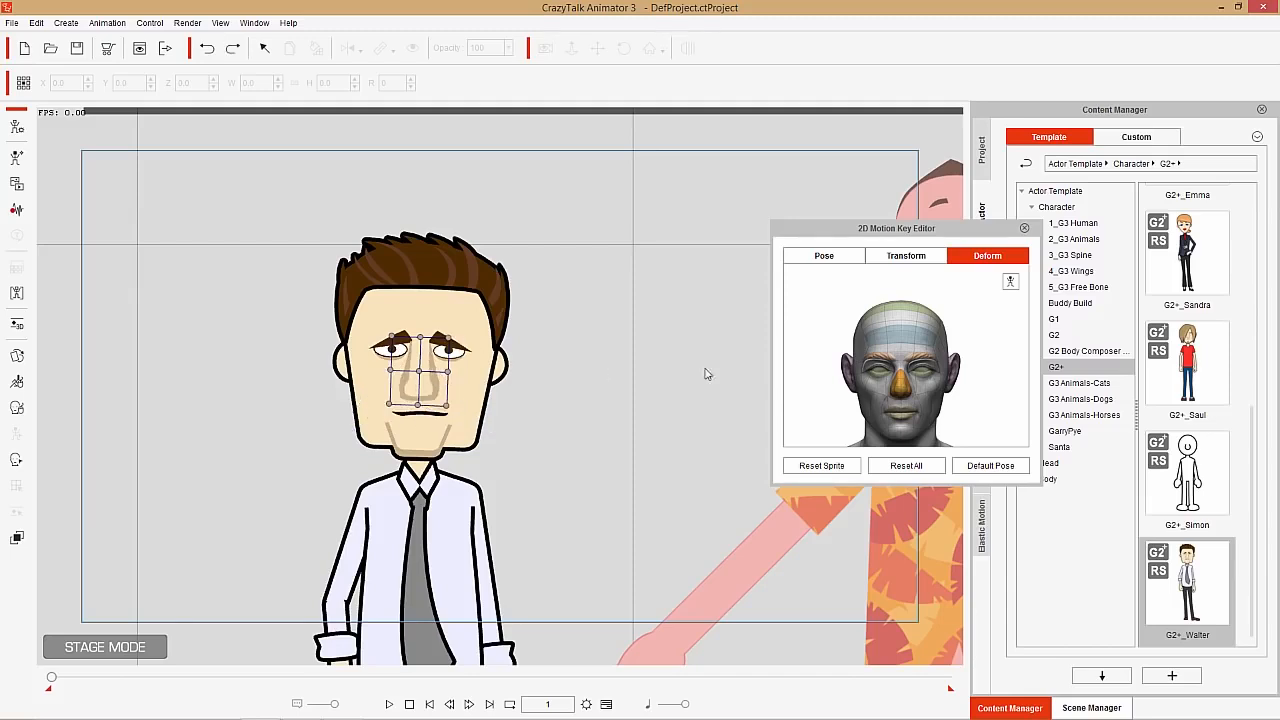
# Switch to the body parts and try stretching the head by its upper corner point on the viewer's right, undoing the deformation
pyautogui.click(1010, 285)
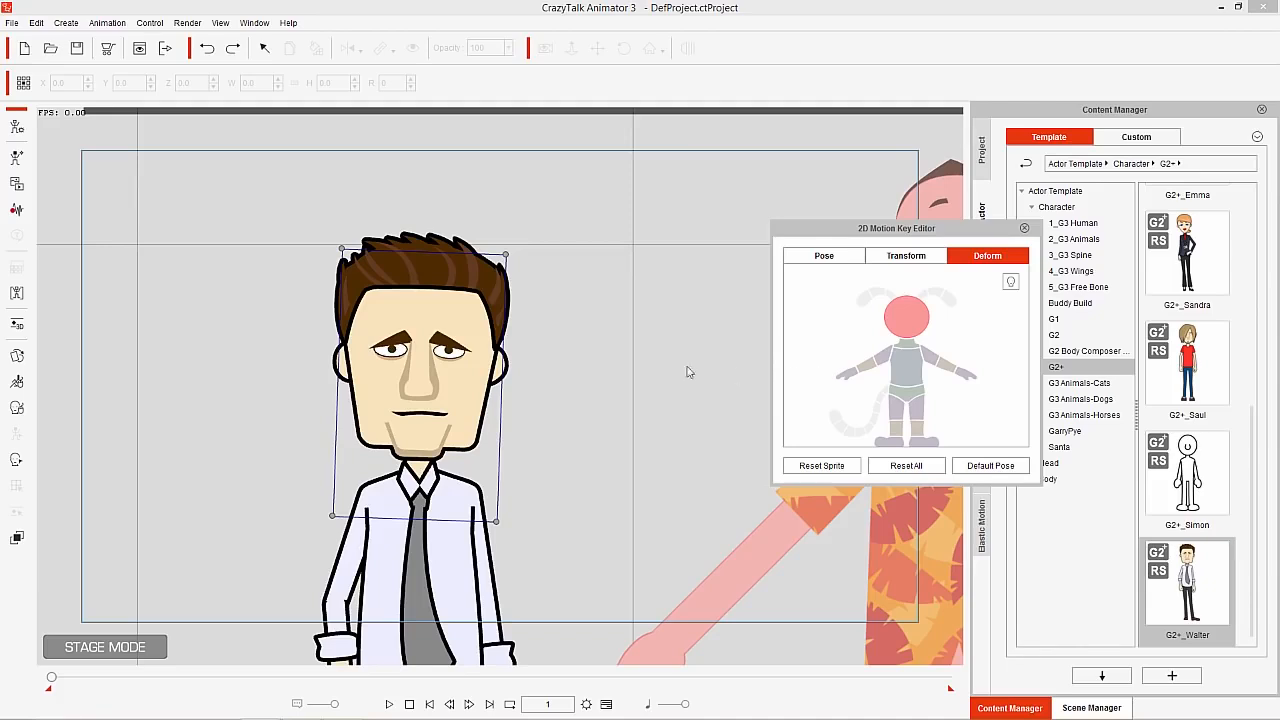
pyautogui.moveTo(509, 253); pyautogui.dragTo(623, 207)
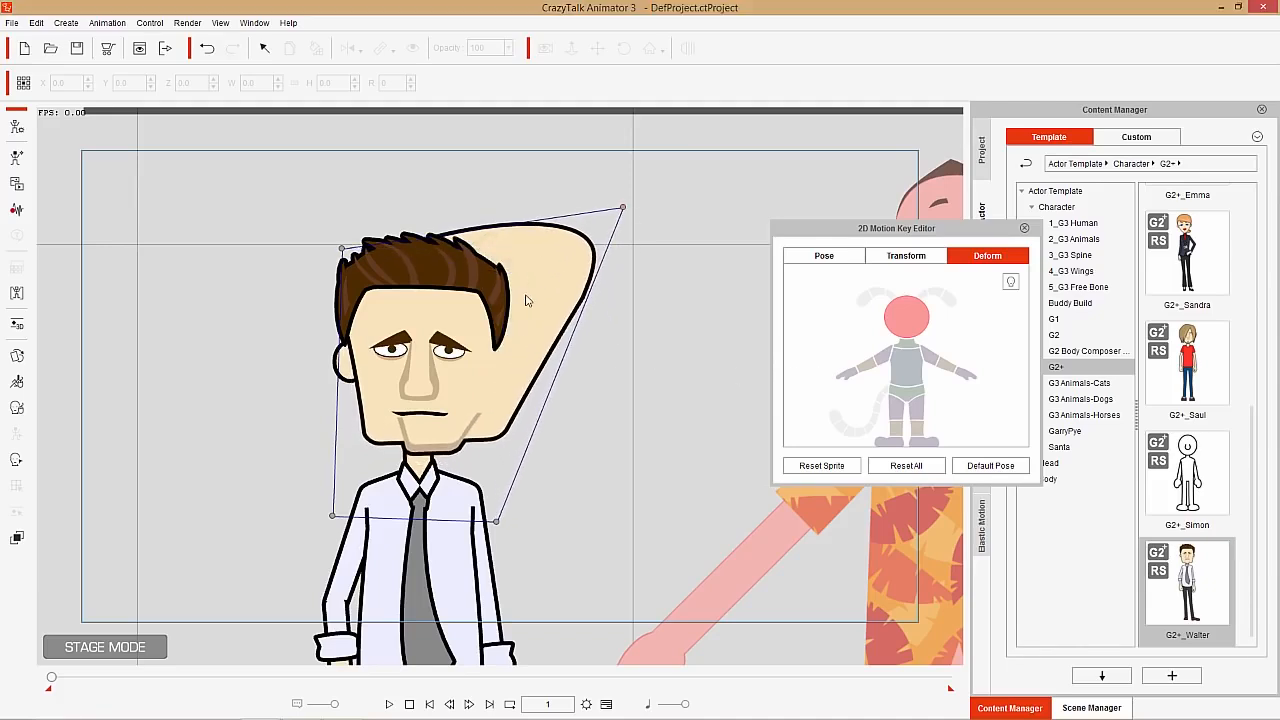
pyautogui.hotkey('ctrl', 'z')
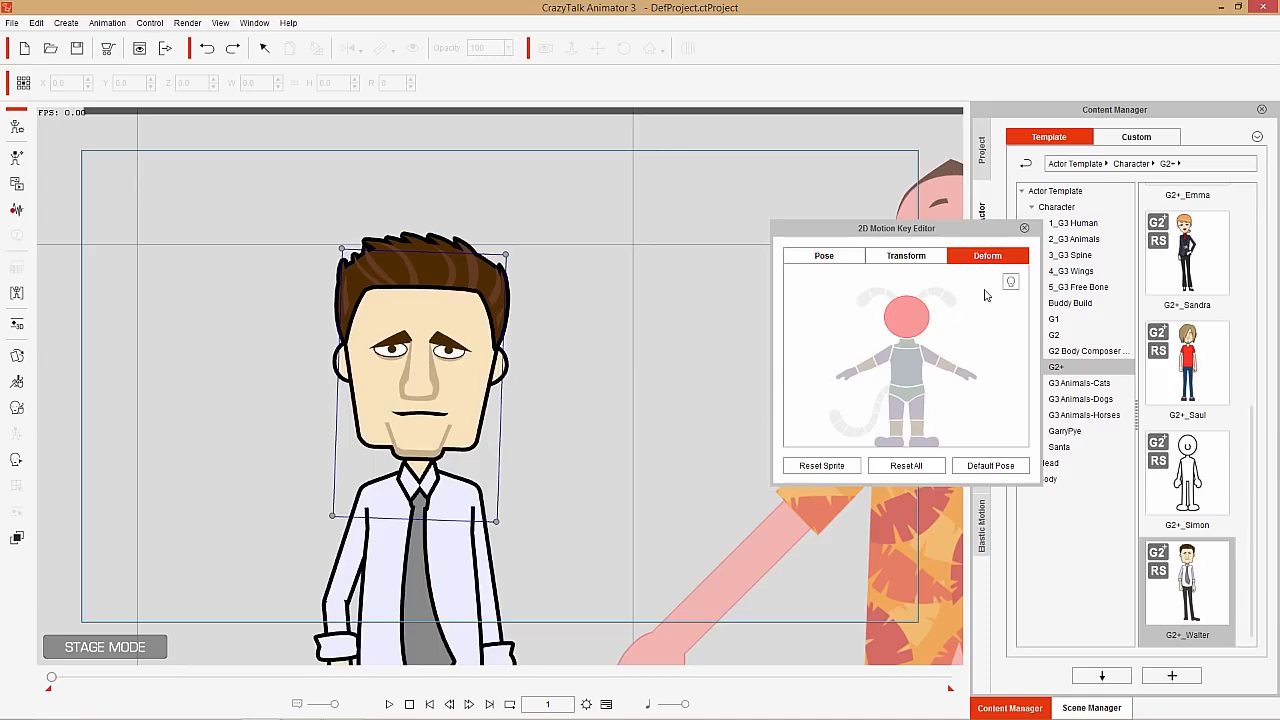
# Switch to the character in the orange shirt and try stretching the face in Deform mode by its upper corner point on the viewer's right, undoing it
pyautogui.moveTo(960, 229); pyautogui.dragTo(823, 214)
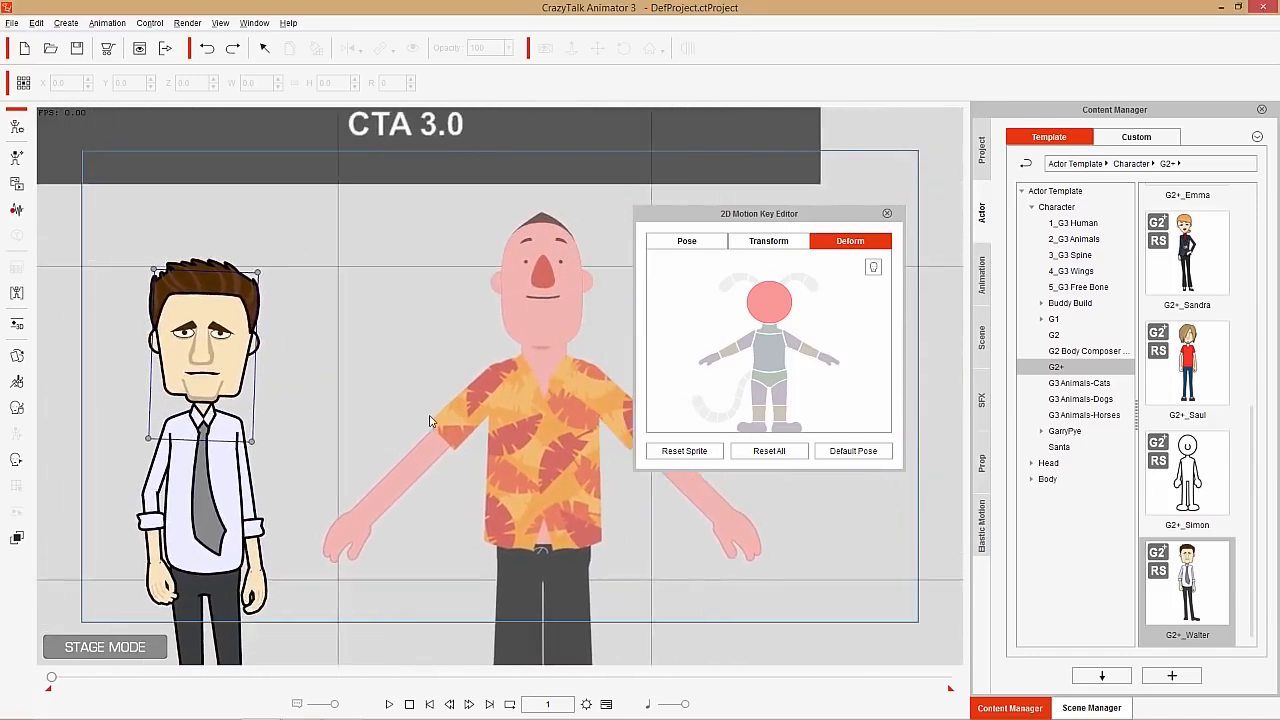
pyautogui.click(524, 300)
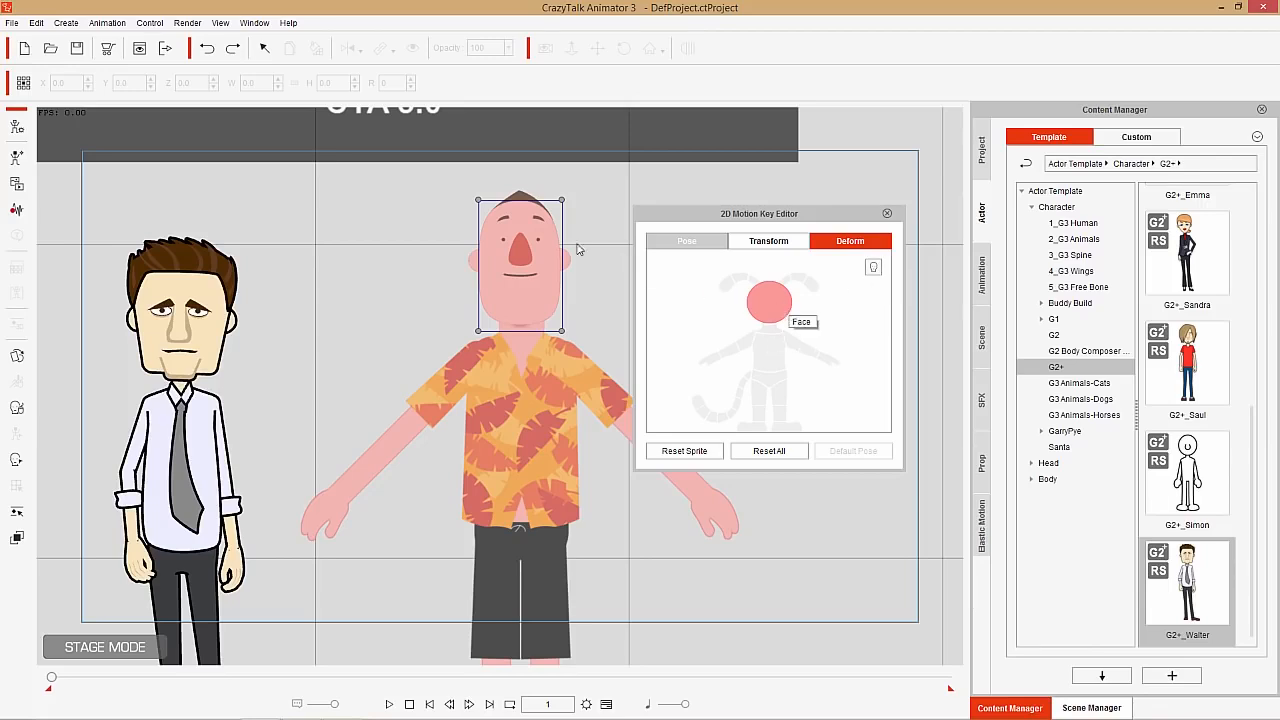
pyautogui.moveTo(562, 200); pyautogui.dragTo(616, 186)
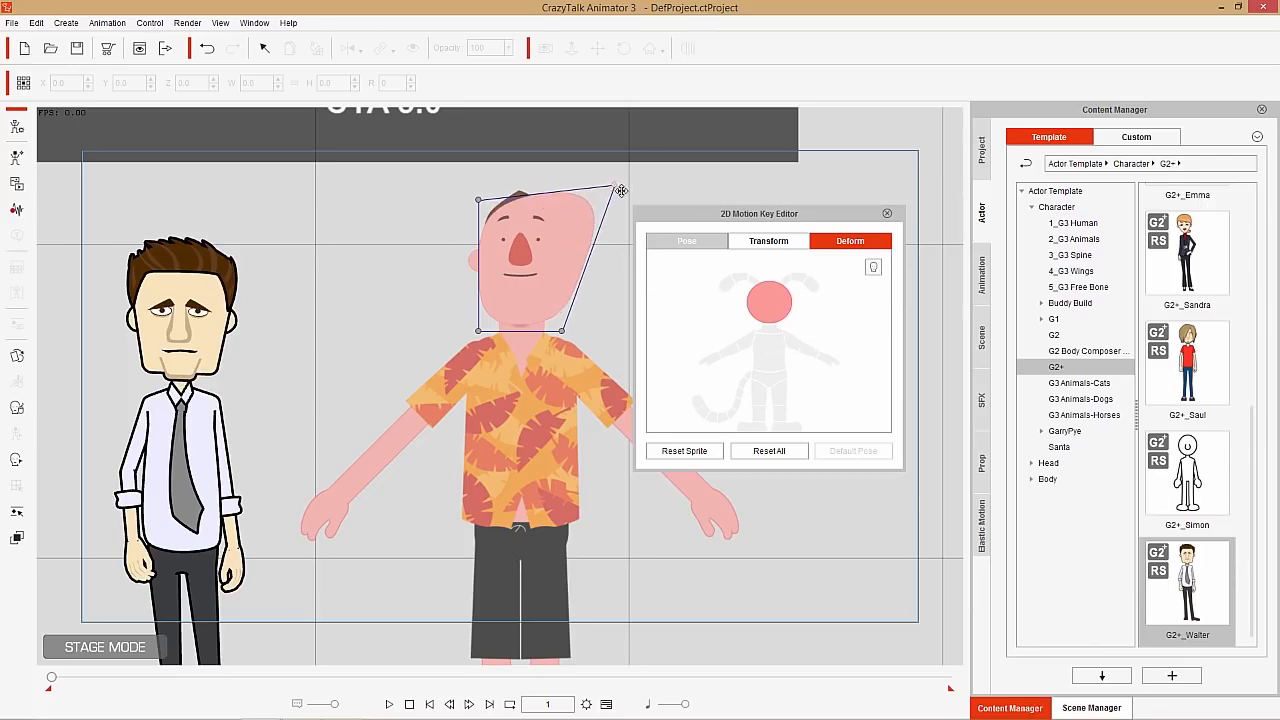
pyautogui.hotkey('ctrl', 'z')
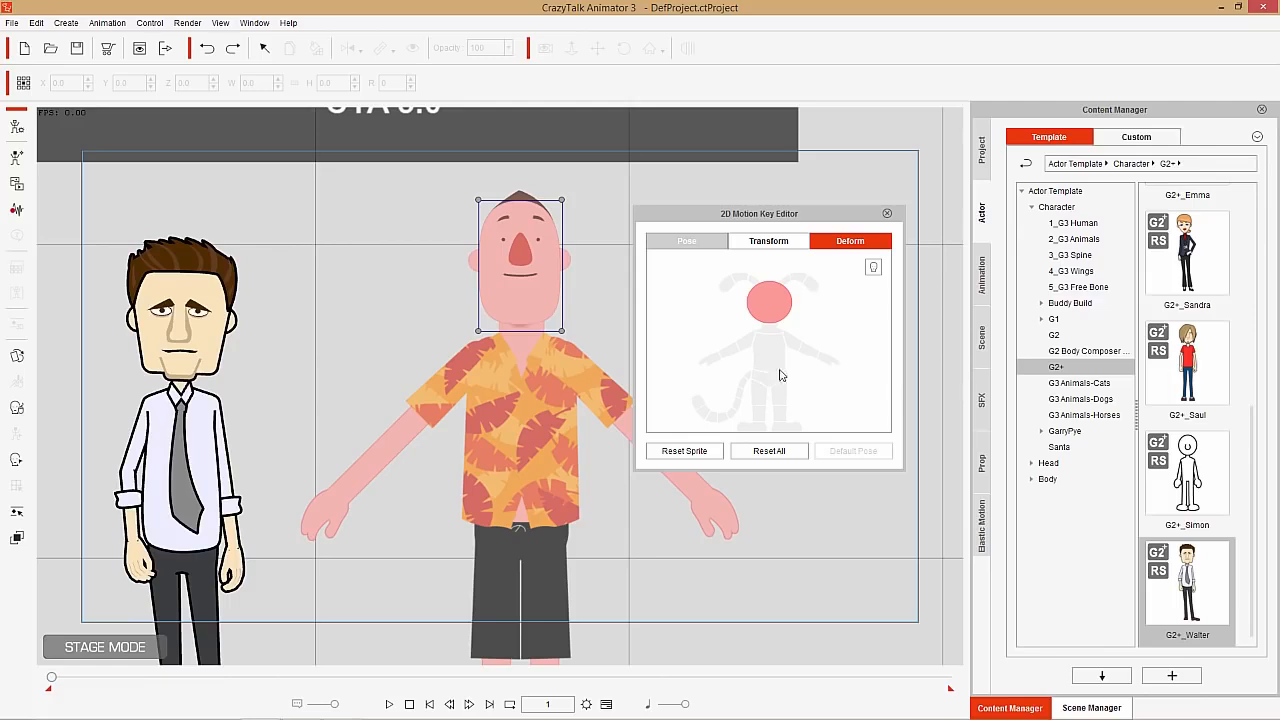
# Switch to the face parts and try deforming the orange-shirted character's nose, undoing the change
pyautogui.click(873, 267)
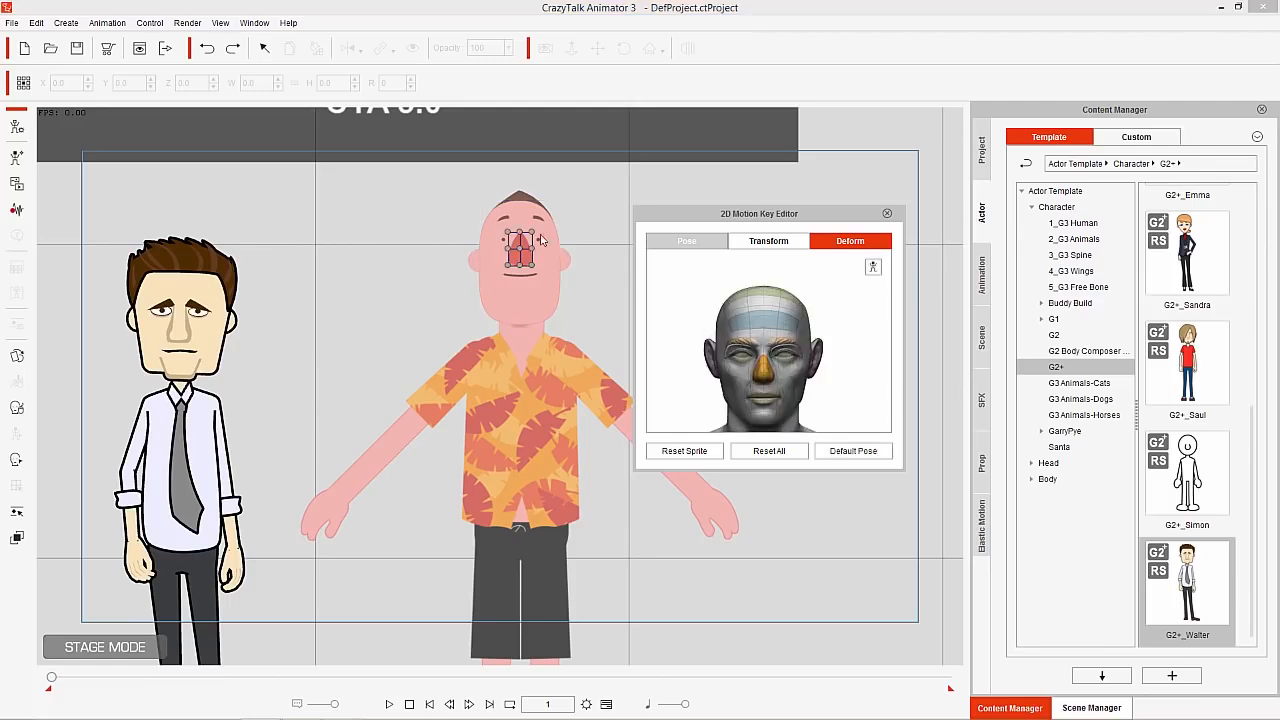
pyautogui.moveTo(541, 240)
pyautogui.mouseDown()
pyautogui.moveTo(565, 202)
pyautogui.moveTo(543, 230)
pyautogui.mouseUp()
pyautogui.hotkey('ctrl', 'z')
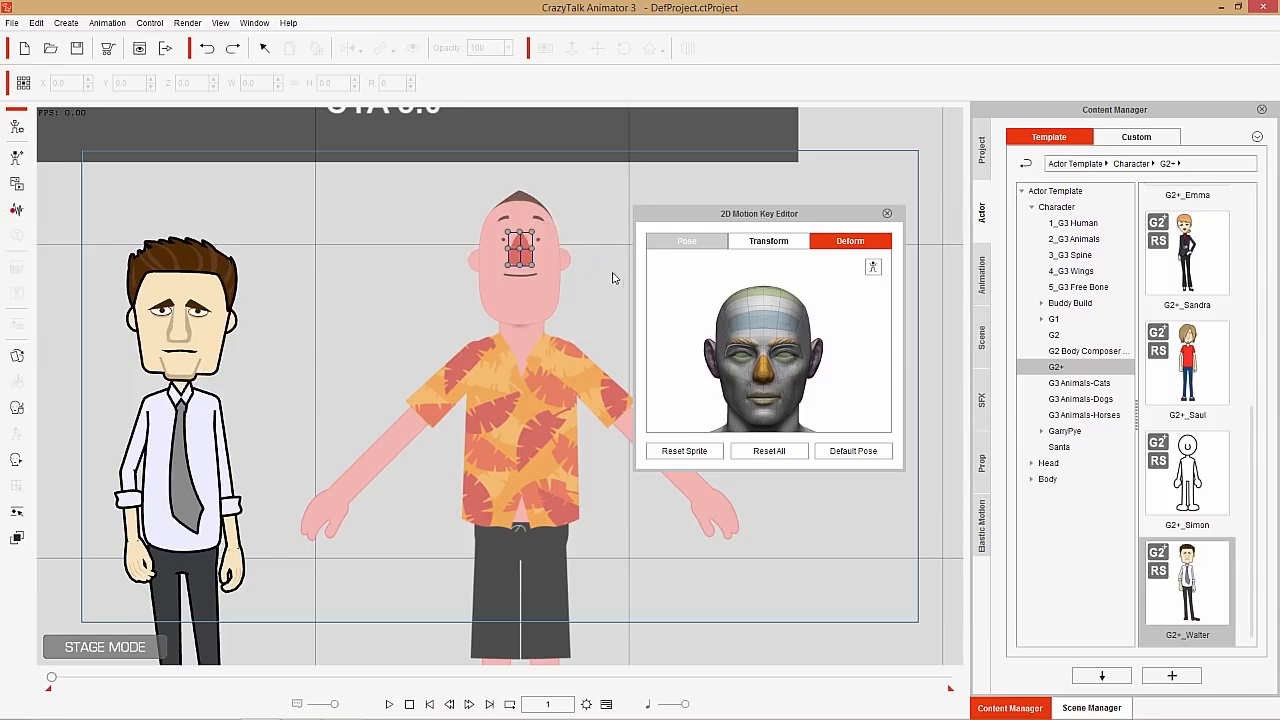
# Switch to Transform mode and try moving the whole face upward, undoing the move
pyautogui.click(798, 246)
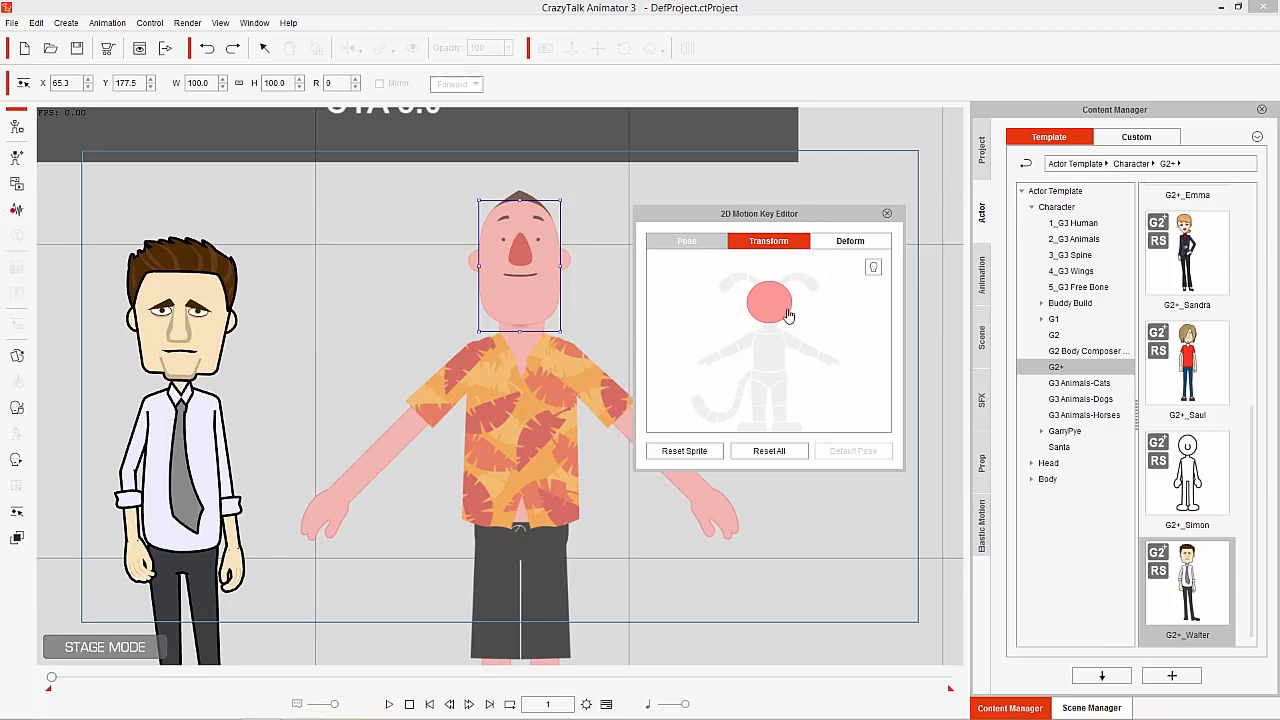
pyautogui.moveTo(537, 275)
pyautogui.mouseDown()
pyautogui.moveTo(567, 275)
pyautogui.moveTo(537, 256)
pyautogui.mouseUp()
pyautogui.hotkey('ctrl', 'z')
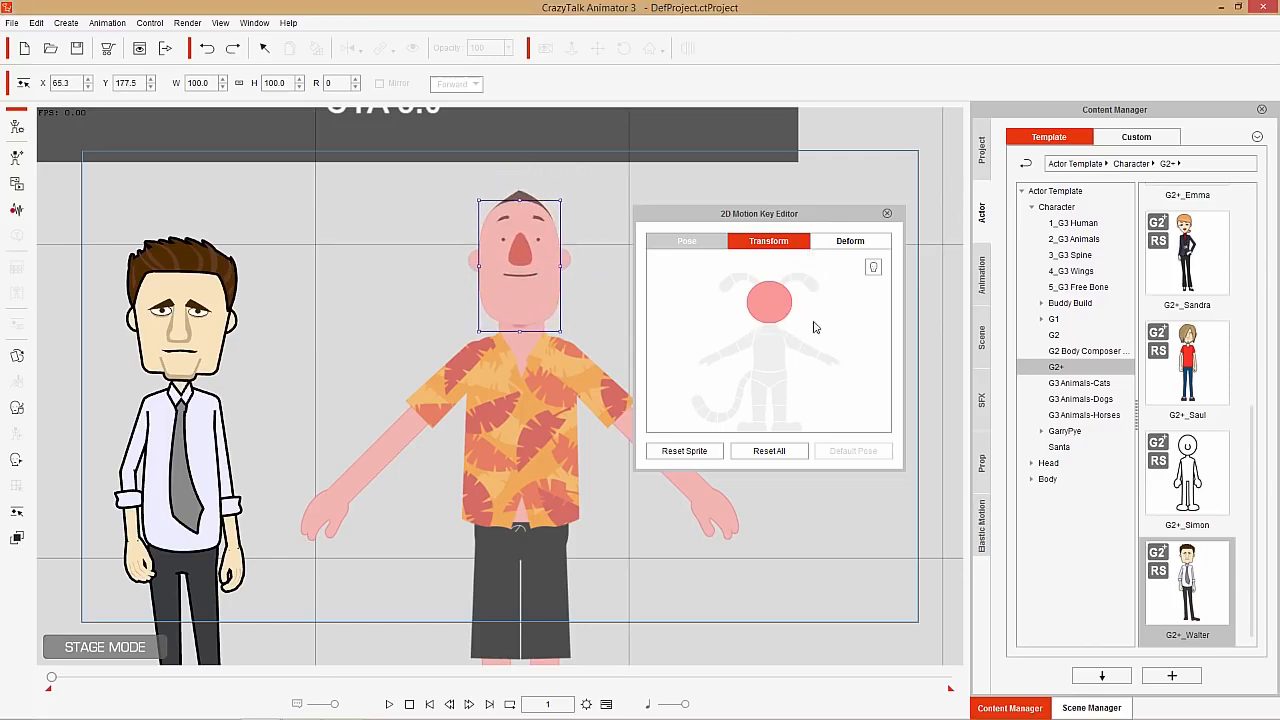
# Show the face parts in Transform mode, try shifting the nose, undo the move and close the editor
pyautogui.click(772, 356)
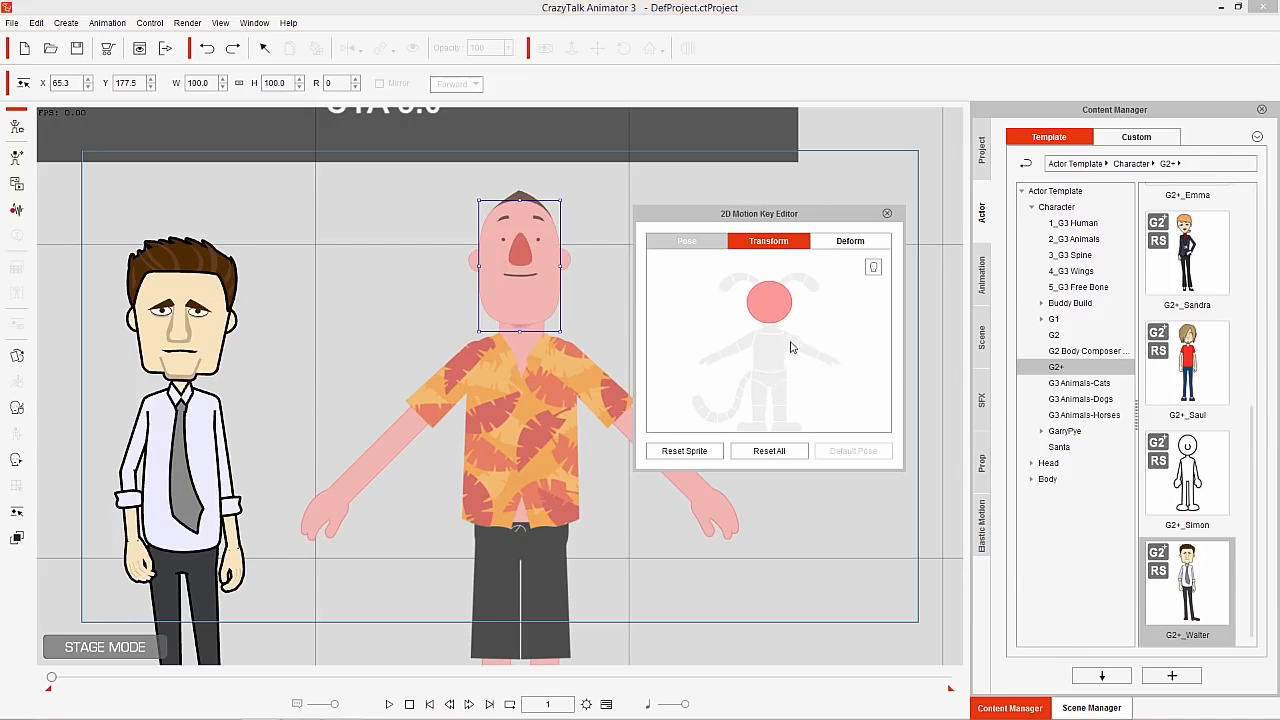
pyautogui.click(873, 270)
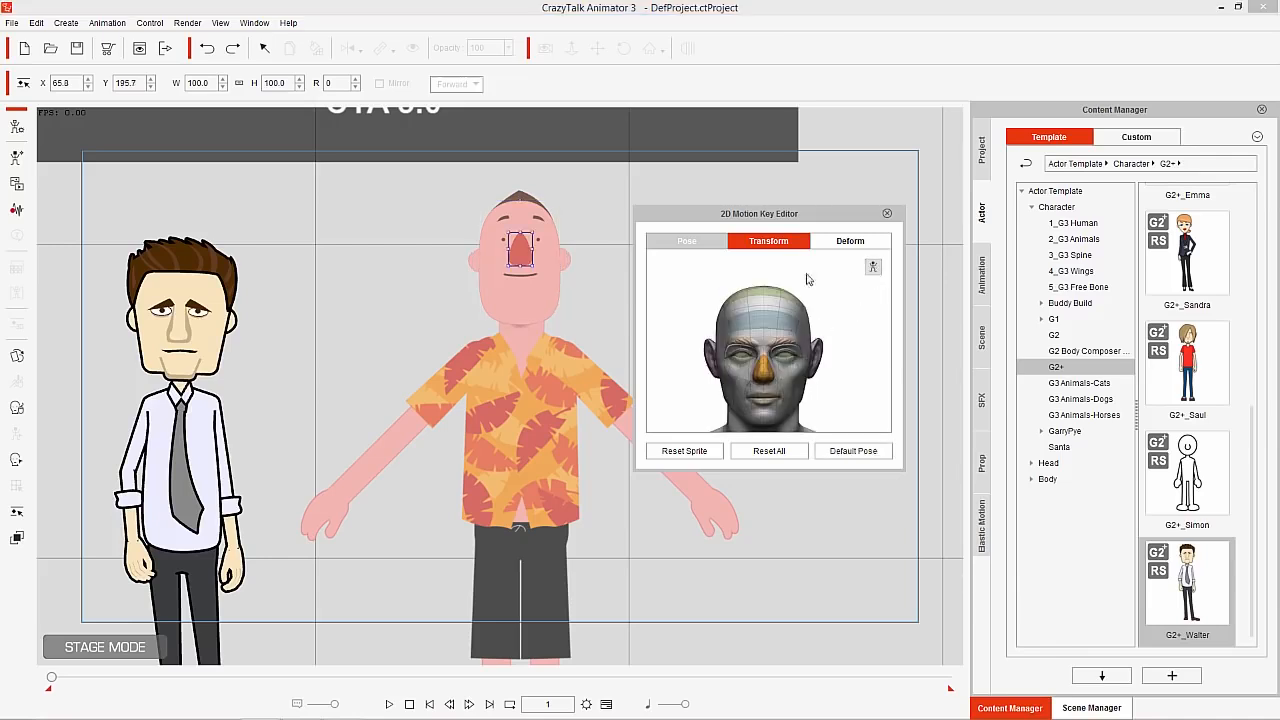
pyautogui.moveTo(519, 249)
pyautogui.mouseDown()
pyautogui.moveTo(562, 258)
pyautogui.moveTo(512, 265)
pyautogui.moveTo(527, 262)
pyautogui.mouseUp()
pyautogui.hotkey('ctrl', 'z')
pyautogui.click(886, 215)
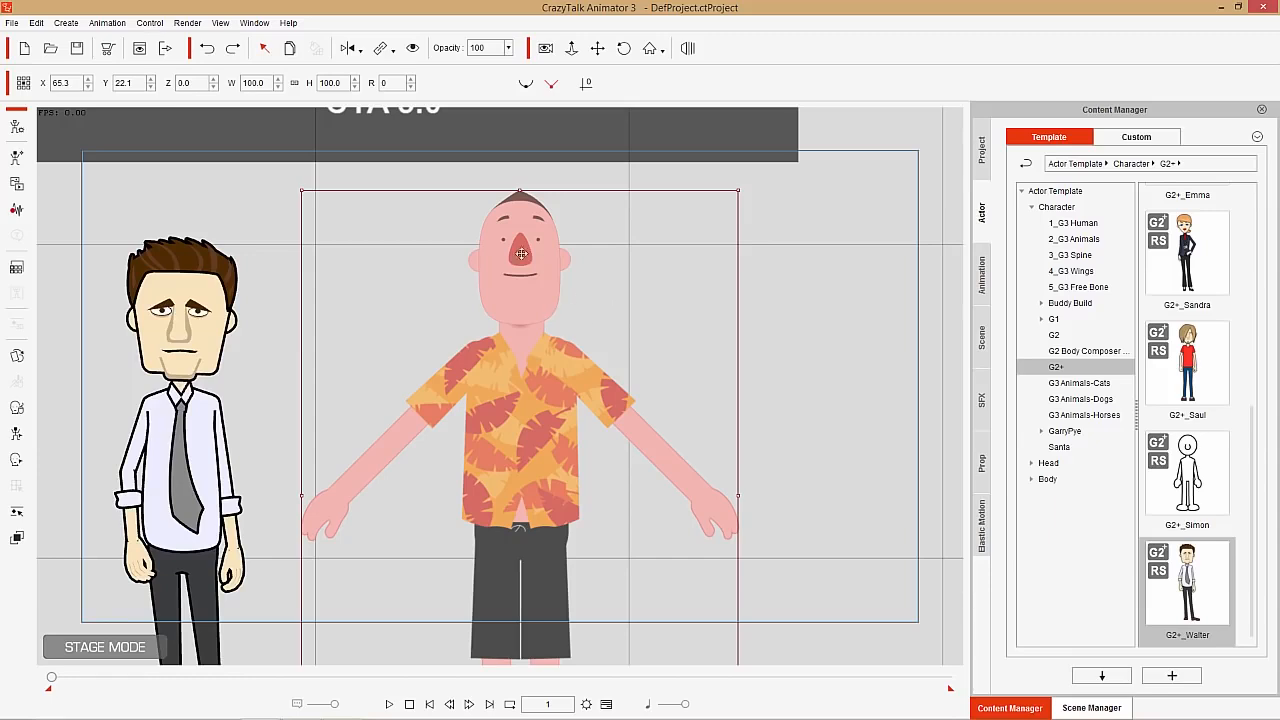
# Open the Motion Key Editor for the orange-shirted character, bend the left arm inward by its LHand bone, and close the editor
pyautogui.click(16, 513)
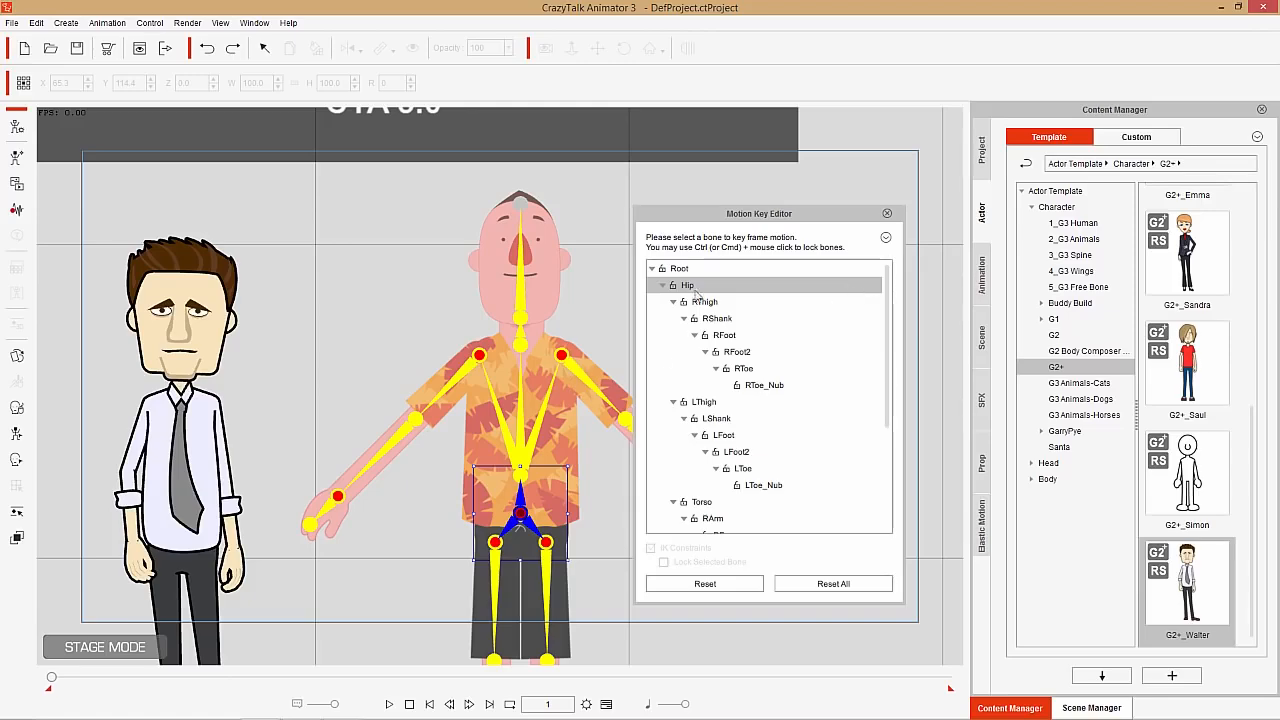
pyautogui.moveTo(770, 214); pyautogui.dragTo(907, 172)
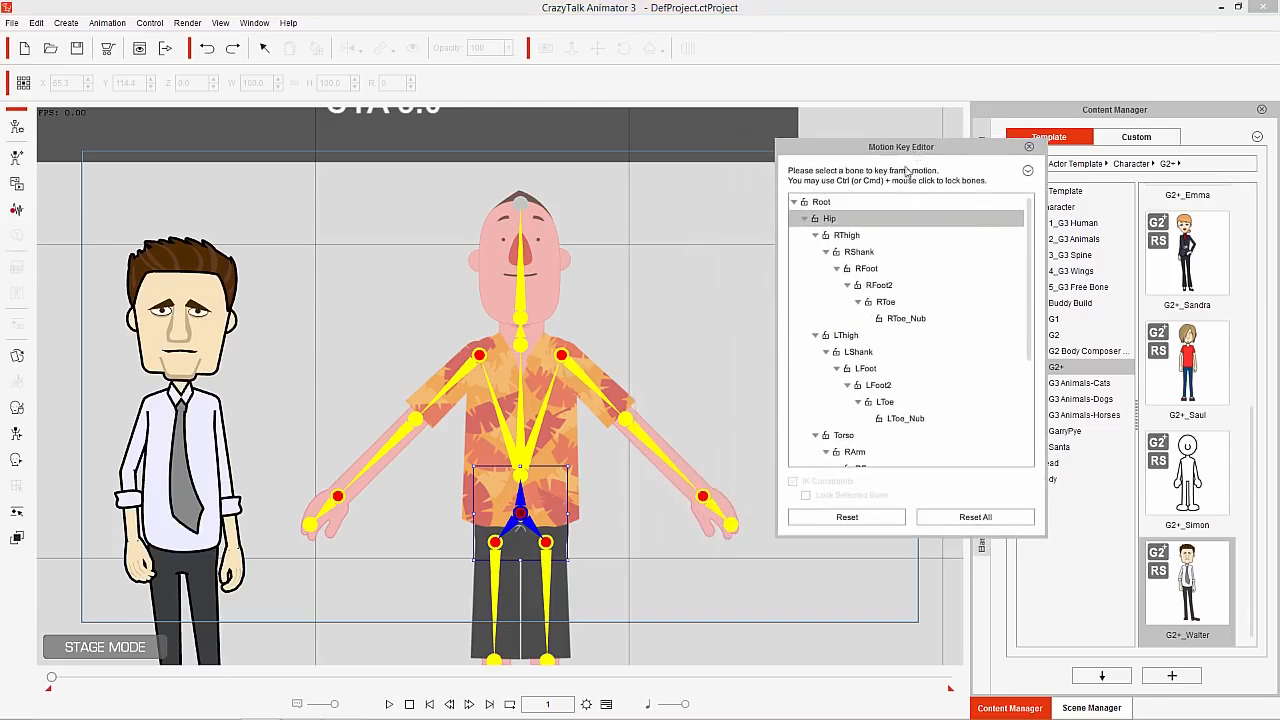
pyautogui.click(717, 506)
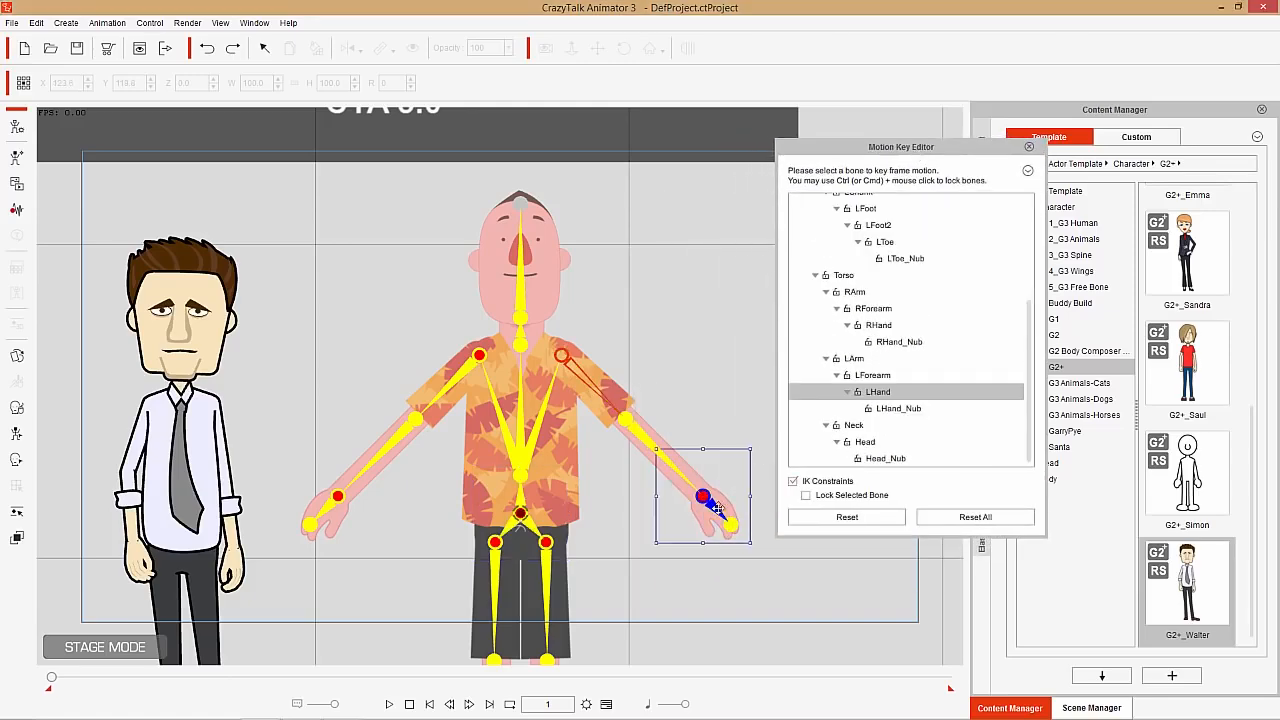
pyautogui.moveTo(717, 506); pyautogui.dragTo(662, 540)
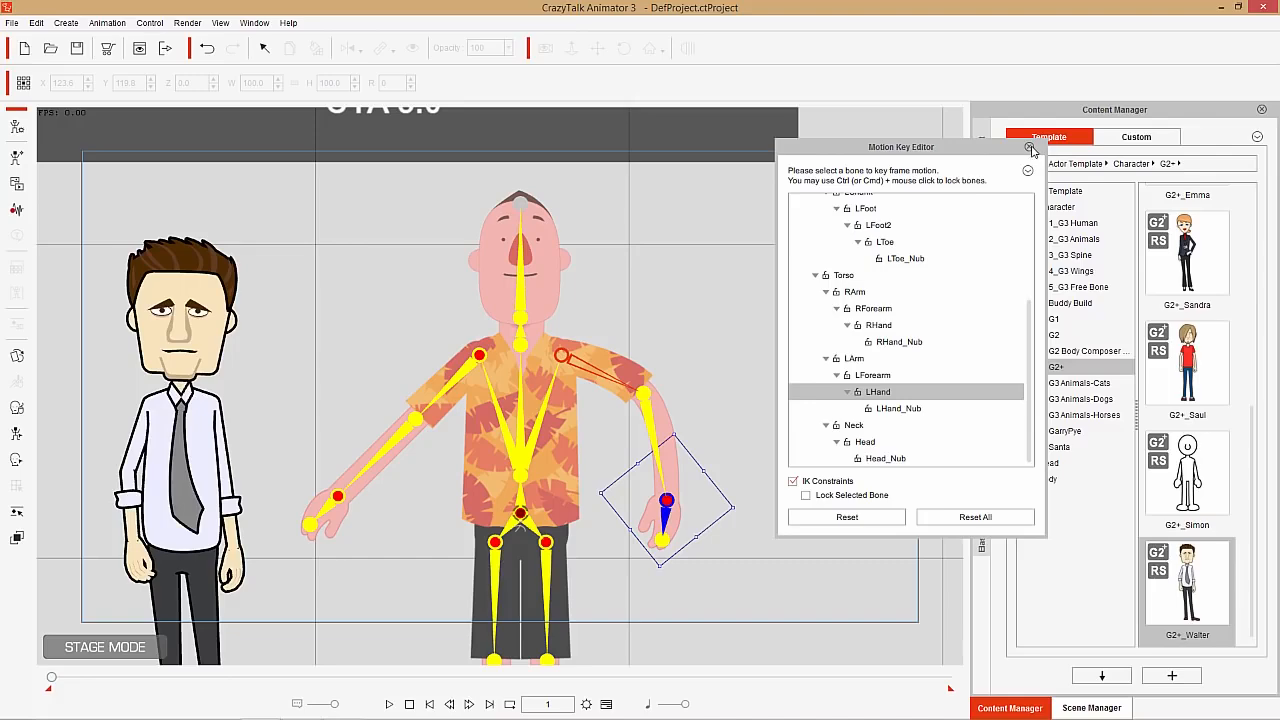
pyautogui.click(1029, 147)
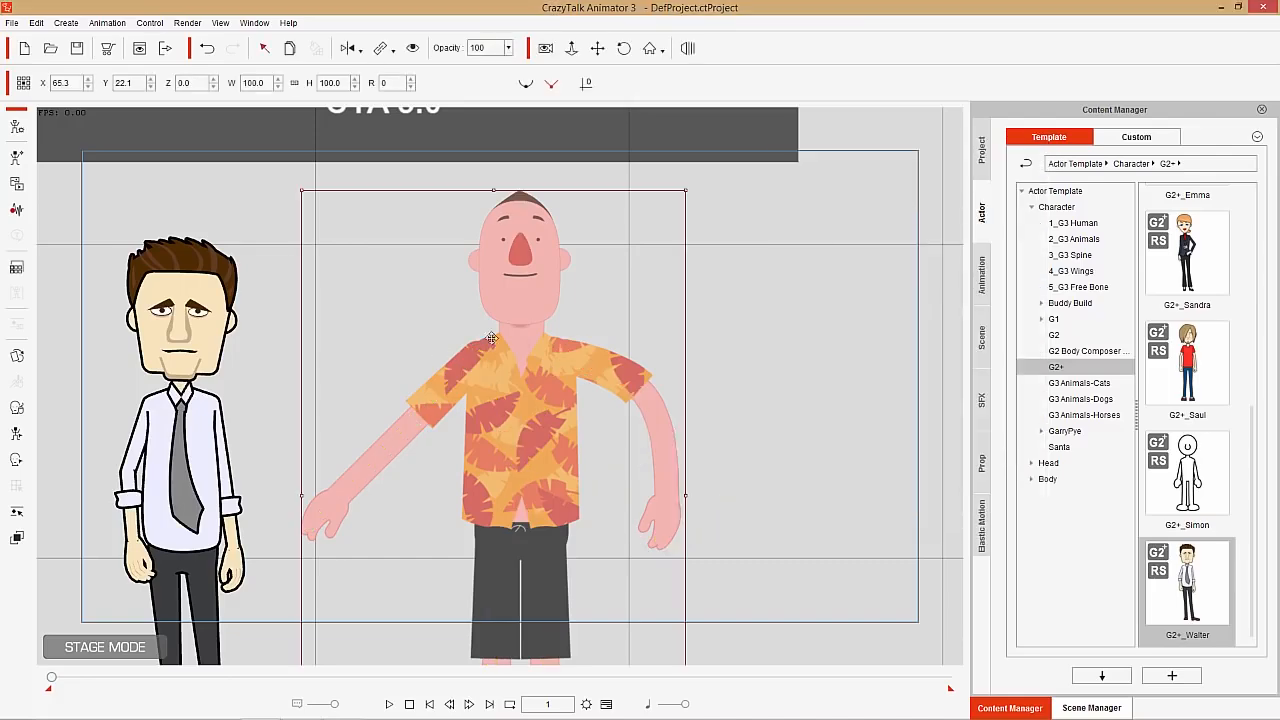
# Close CrazyTalk Animator 3 without saving the current project
pyautogui.moveTo(360, 420); pyautogui.dragTo(548, 352)
pyautogui.moveTo(560, 380); pyautogui.dragTo(574, 408)
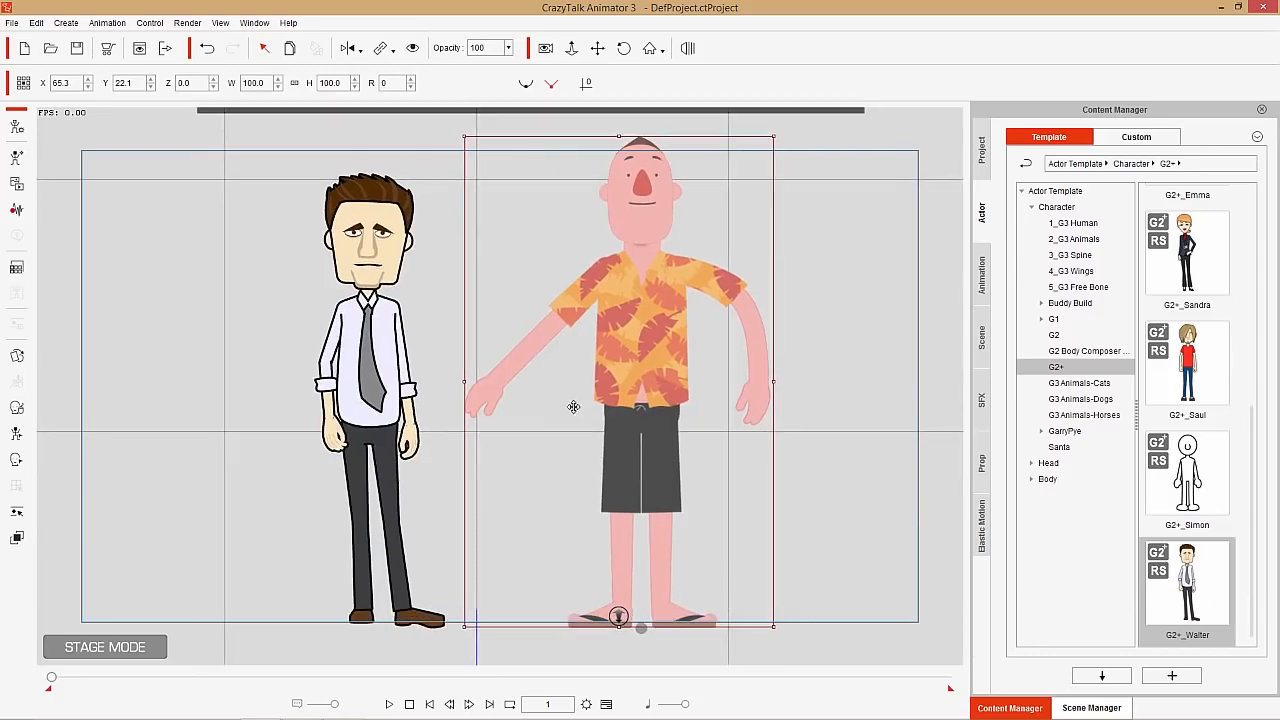
pyautogui.click(1273, 8)
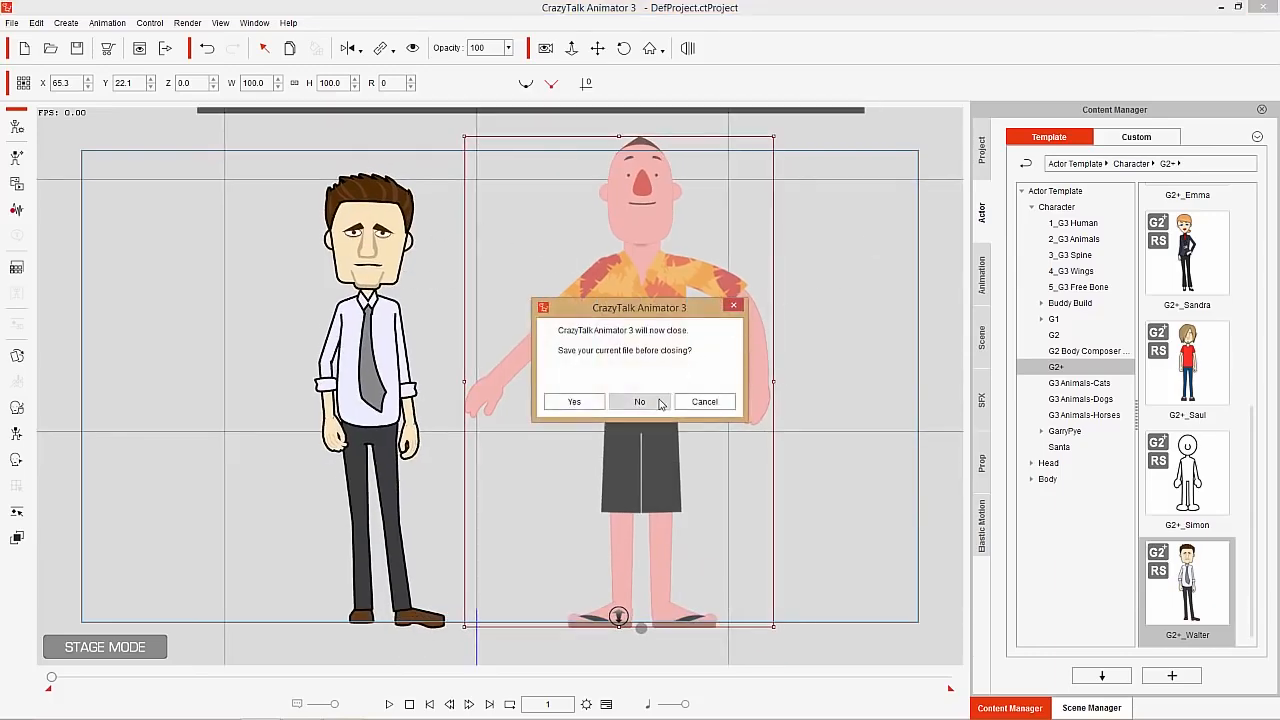
pyautogui.click(640, 400)
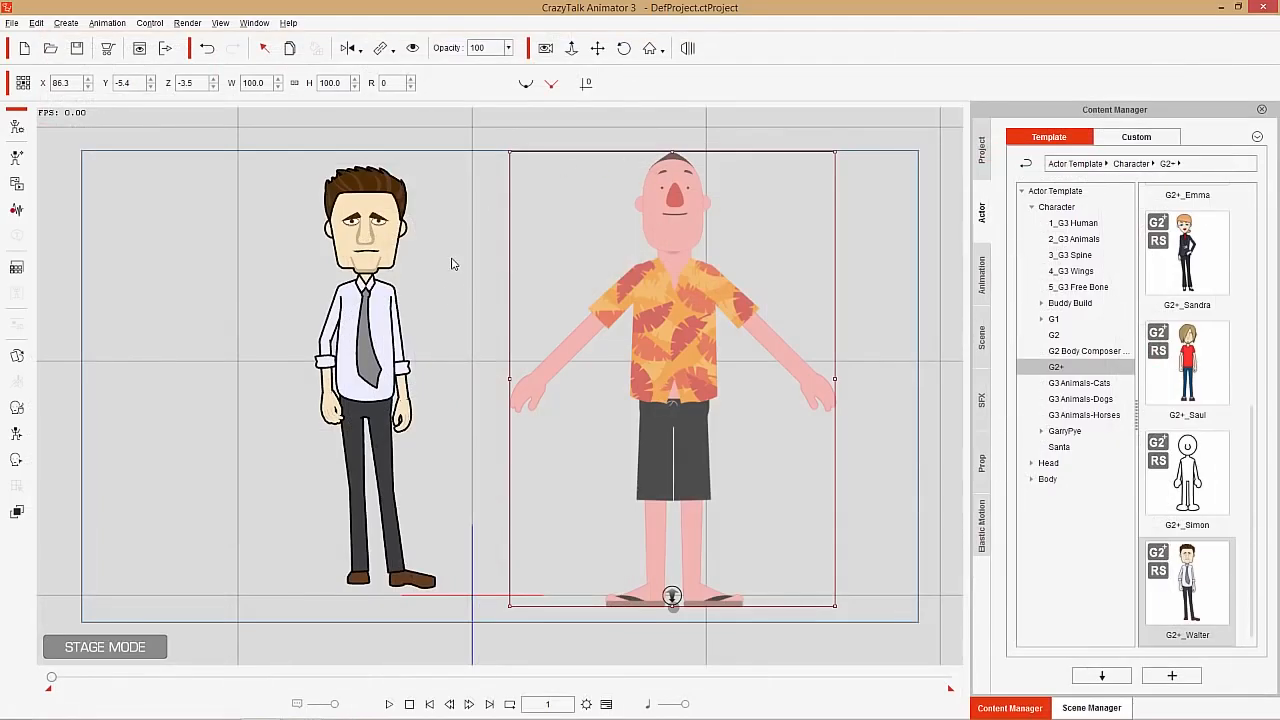
# Select the character in the tie and the one in the orange shirt in turn to compare the editors available for each
pyautogui.click(390, 320)
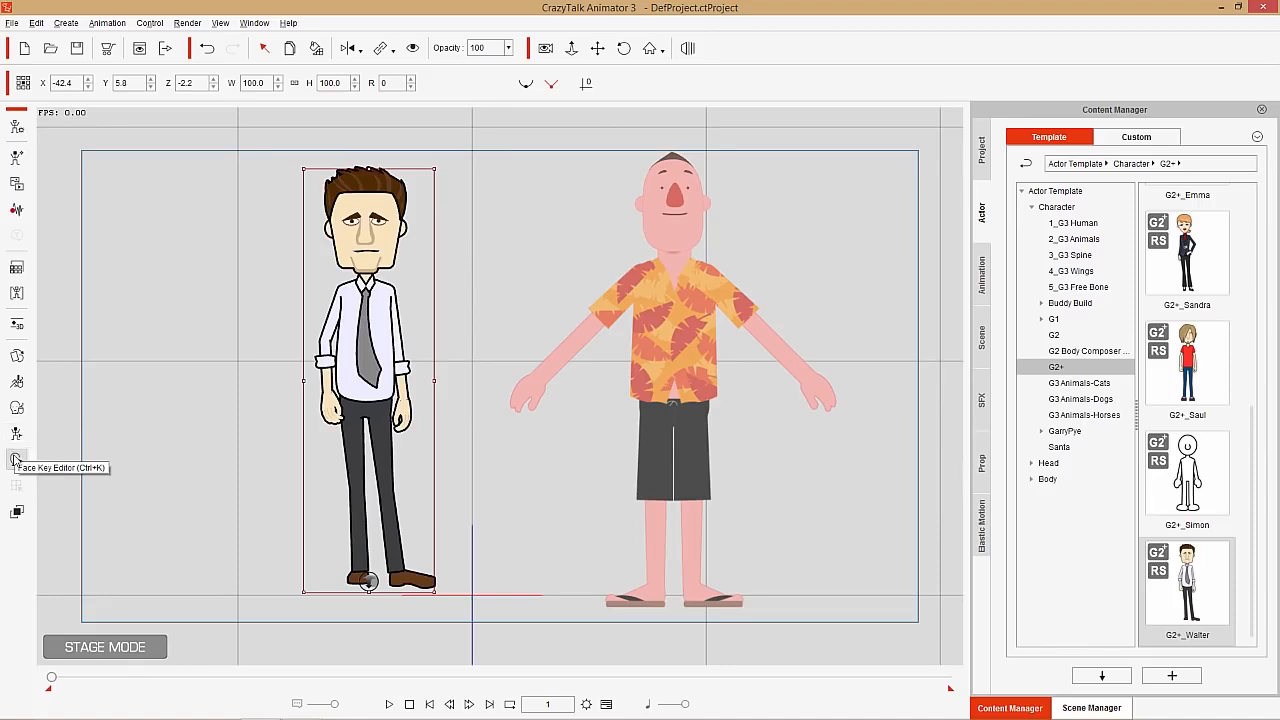
pyautogui.click(670, 322)
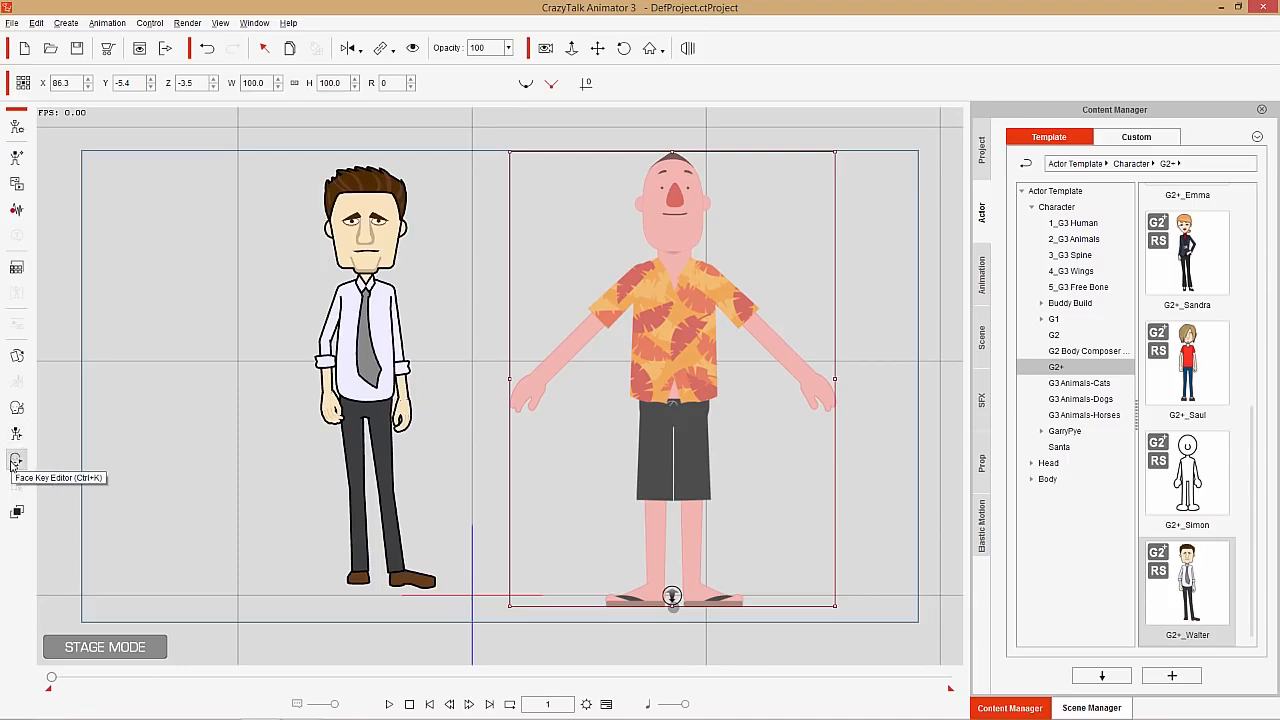
pyautogui.click(368, 316)
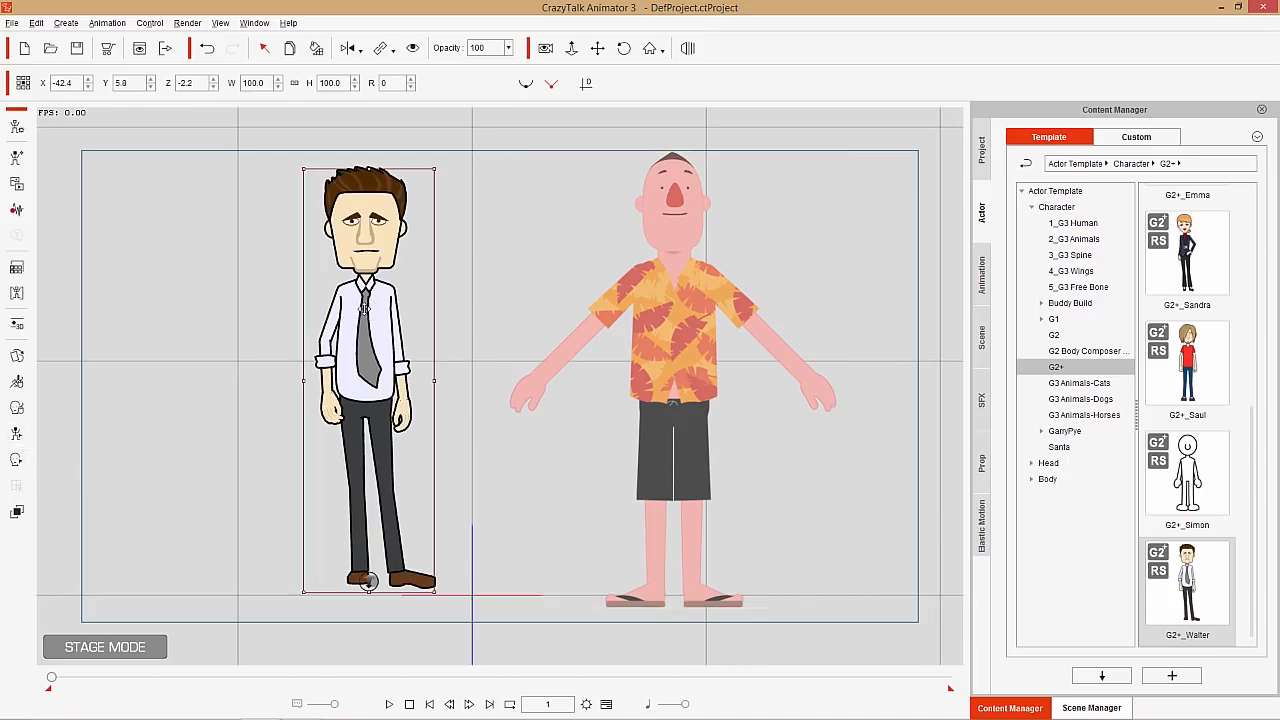
# Open the 2D Motion Key Editor for the character in the tie and look through its Transform, Deform and Pose modes
pyautogui.click(16, 433)
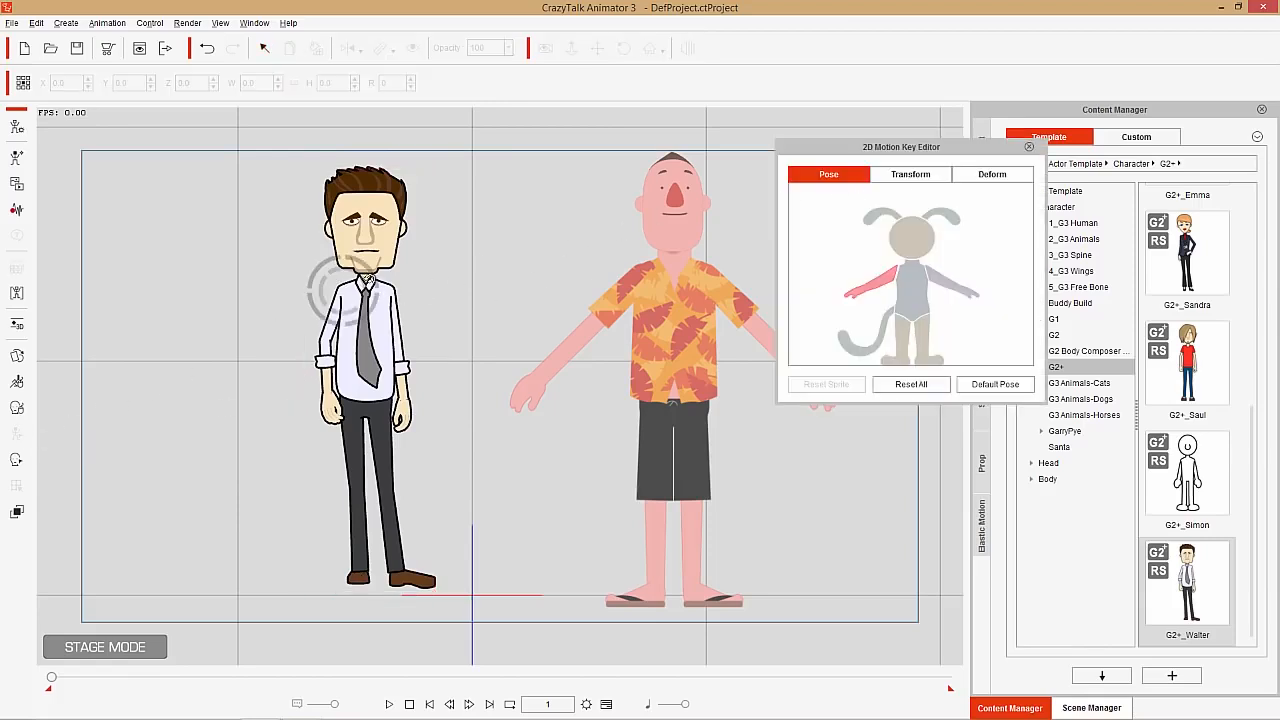
pyautogui.click(910, 174)
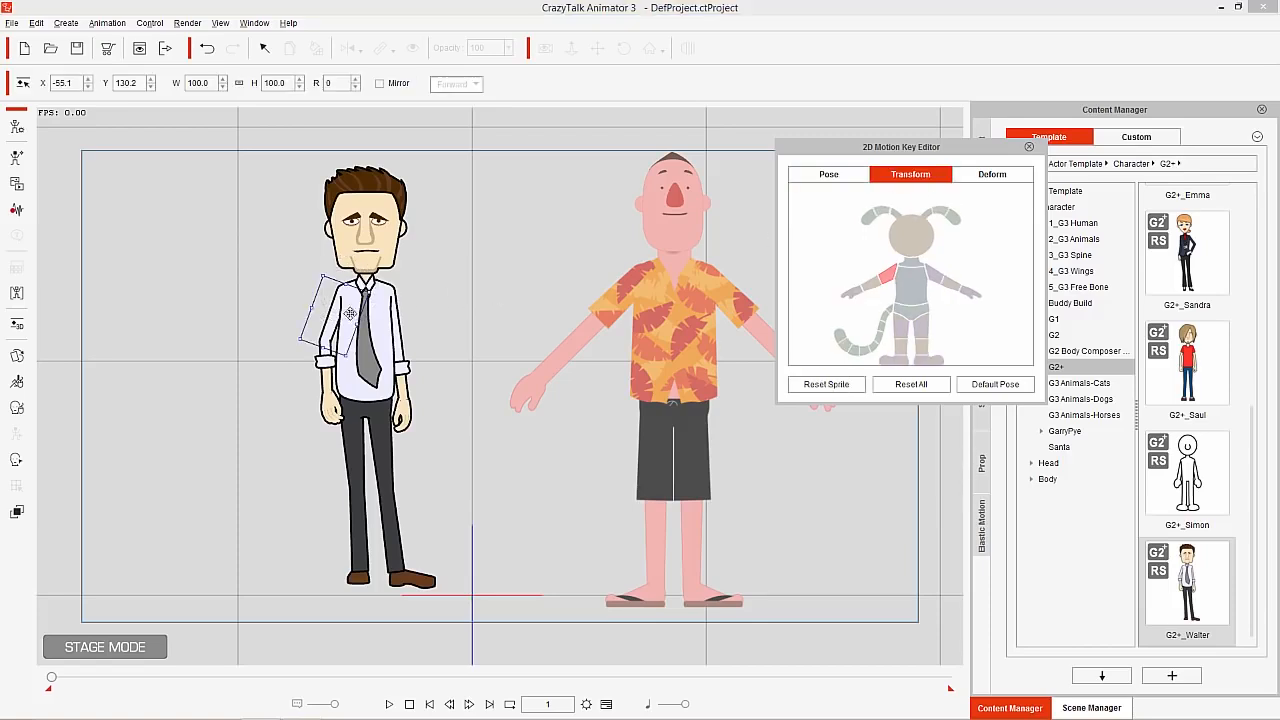
pyautogui.click(992, 175)
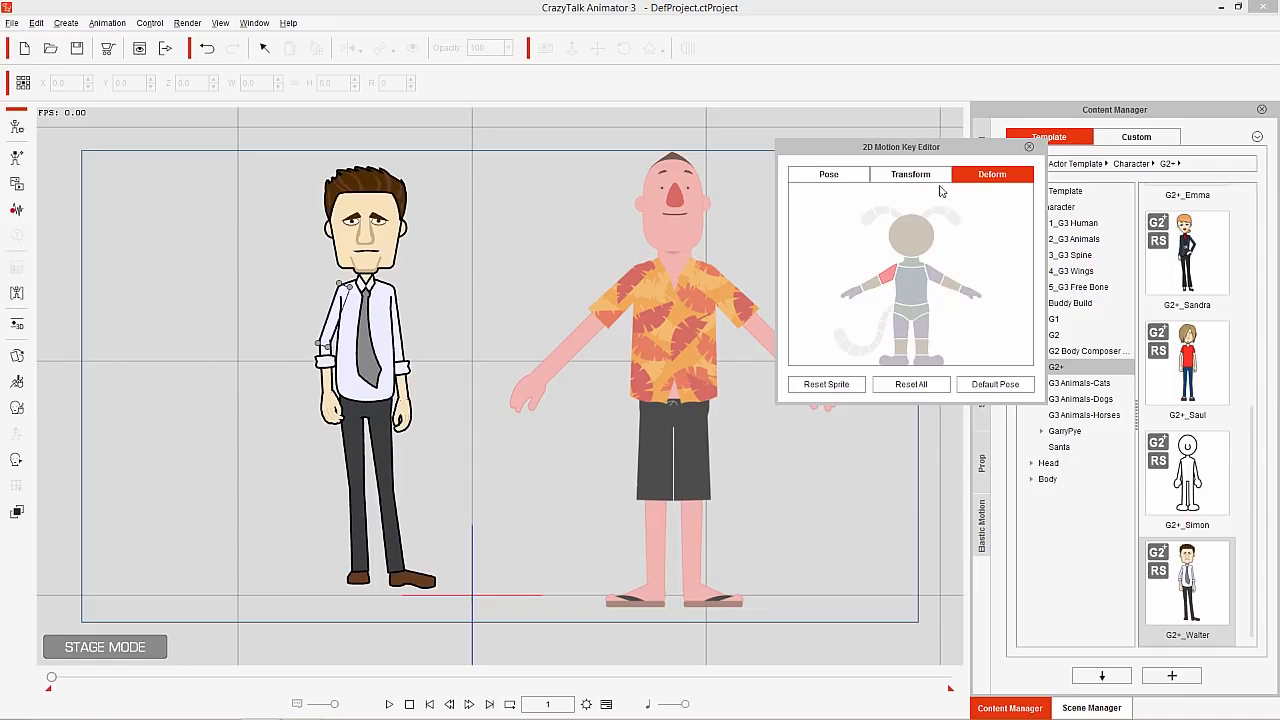
pyautogui.click(905, 176)
pyautogui.click(840, 176)
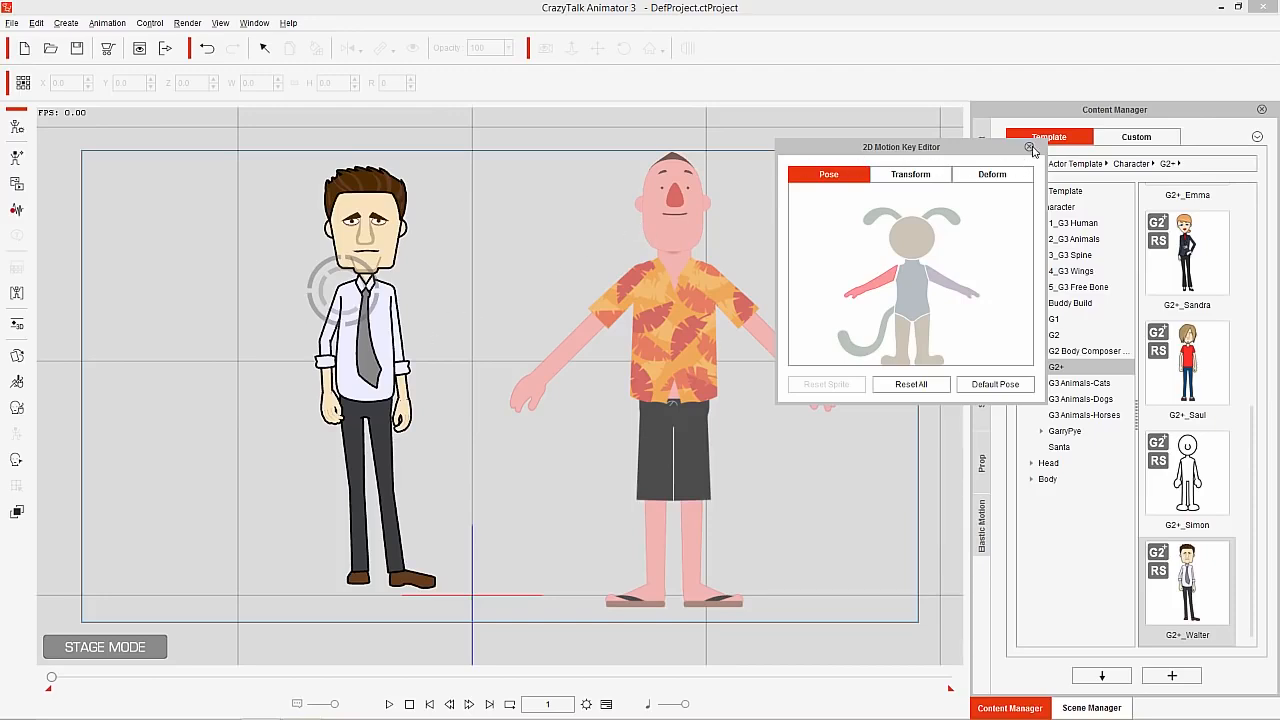
# Switch to the orange-shirted character's bones, try bending the right arm by its RHand bone, undo the pose and close the editor
pyautogui.click(683, 231)
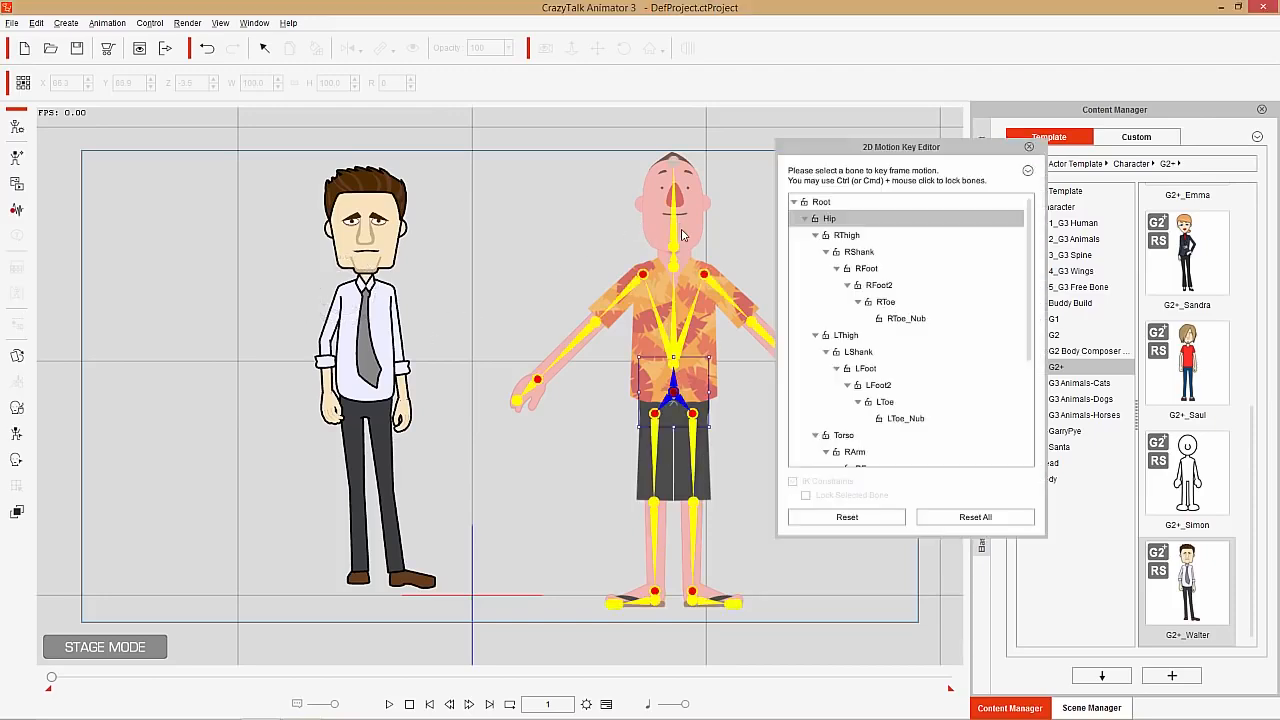
pyautogui.click(1029, 147)
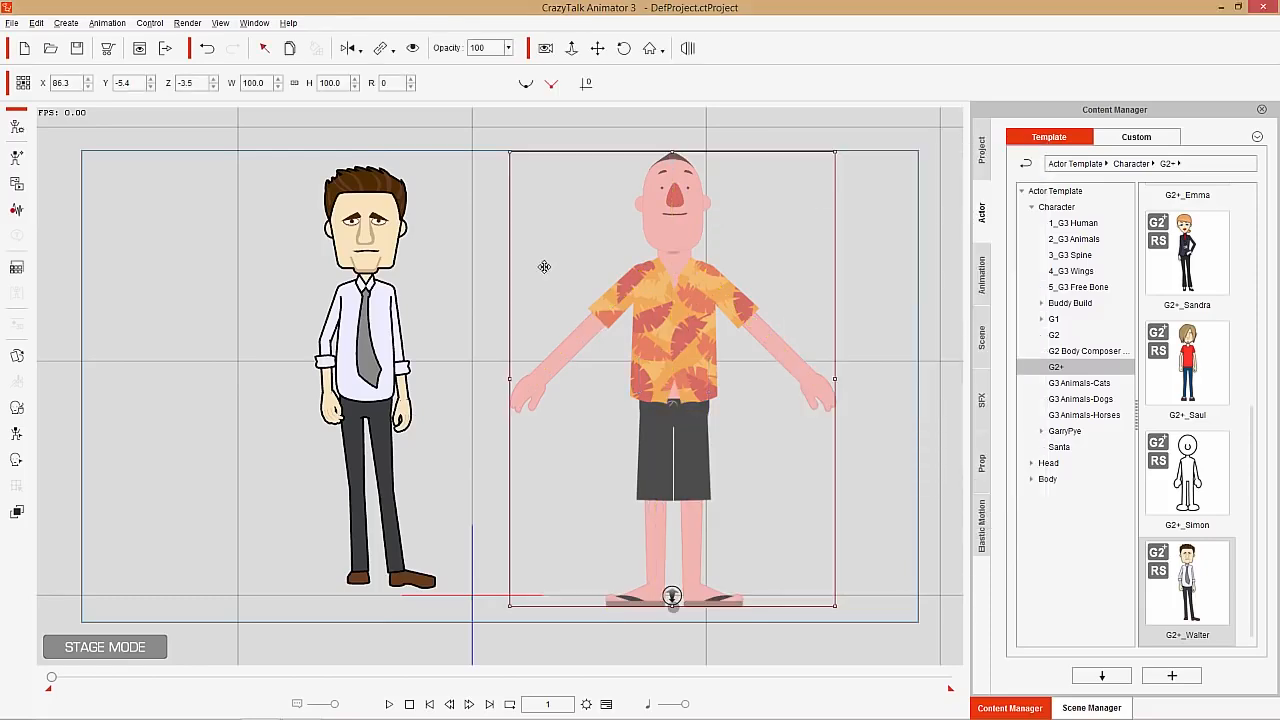
pyautogui.click(15, 433)
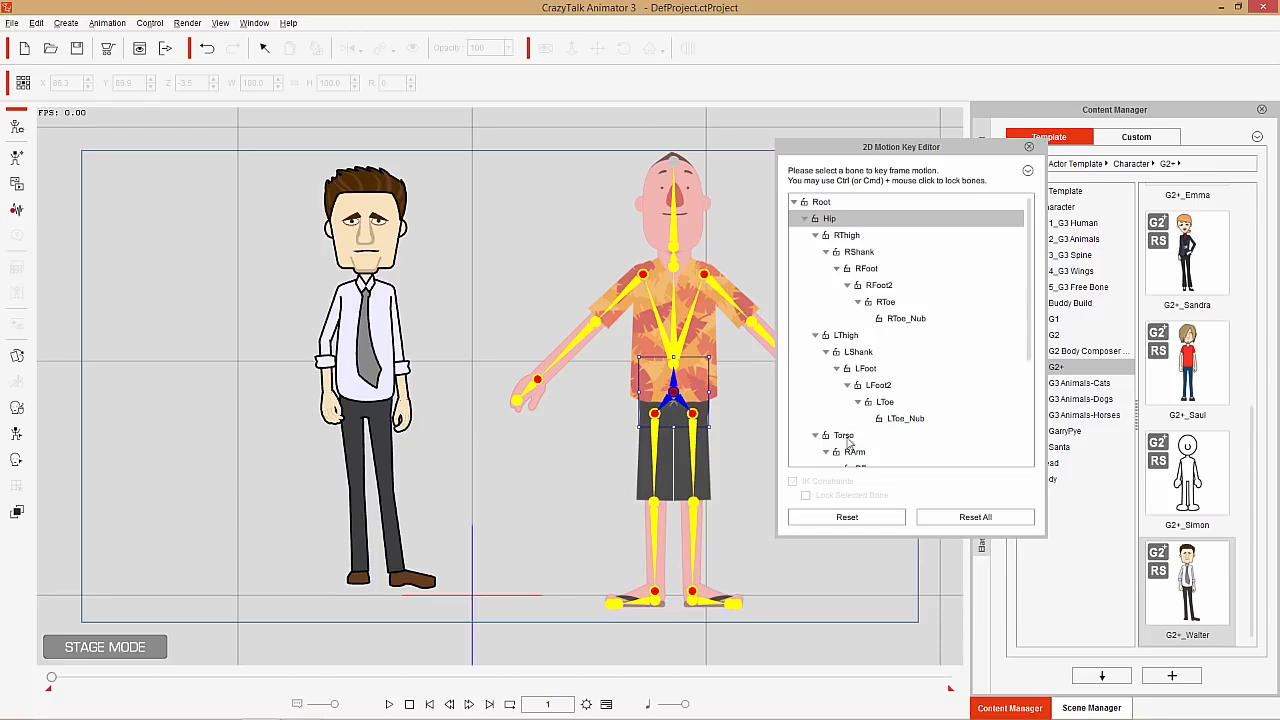
pyautogui.click(533, 388)
pyautogui.moveTo(530, 396); pyautogui.dragTo(577, 391)
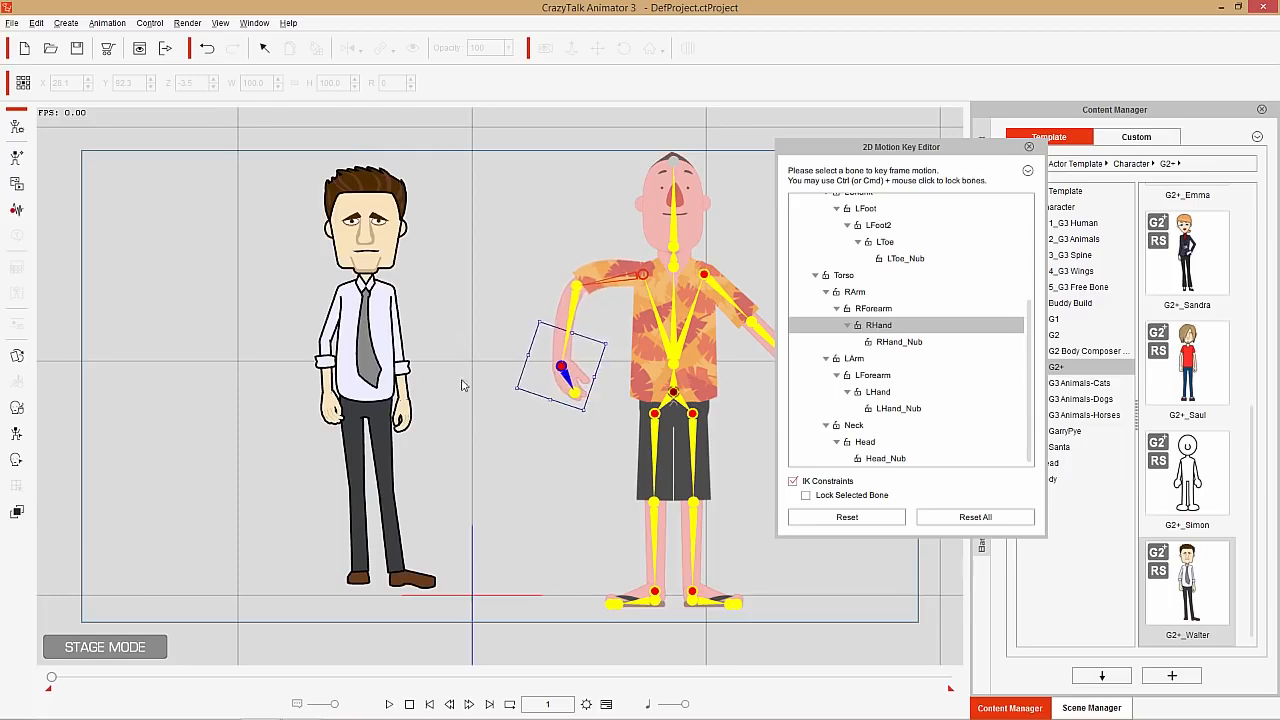
pyautogui.hotkey('ctrl', 'z')
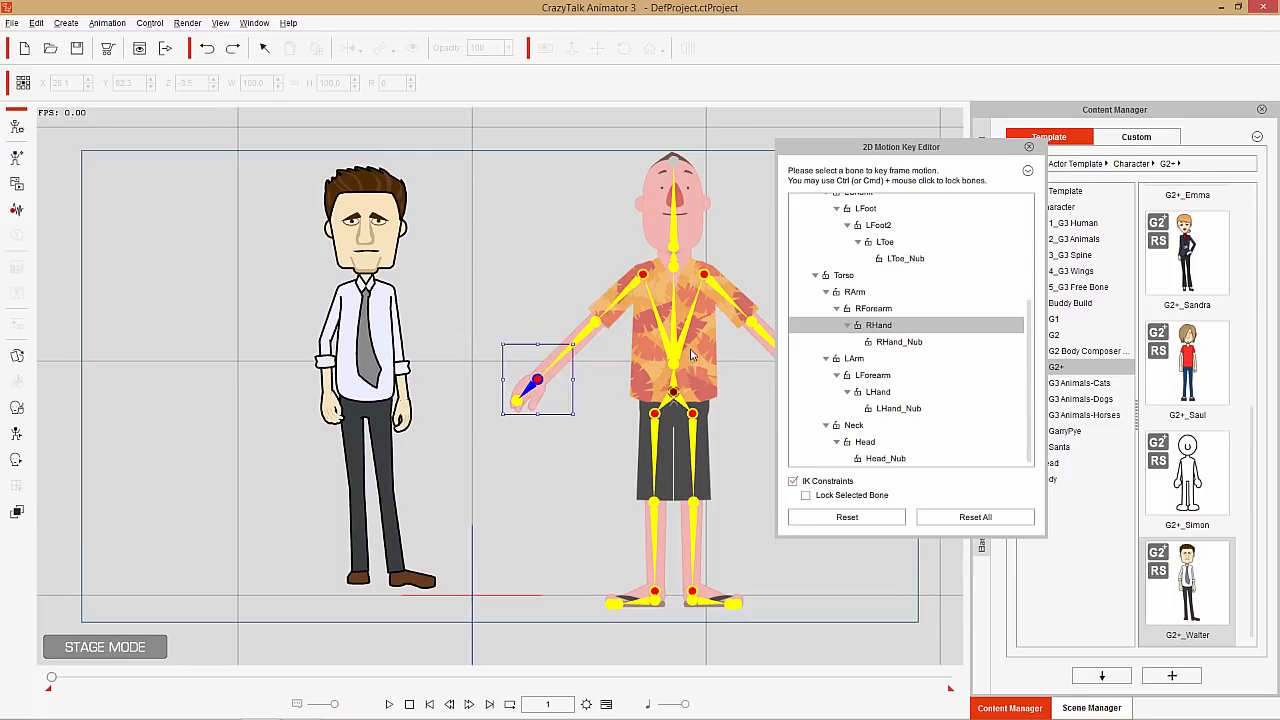
pyautogui.click(1030, 148)
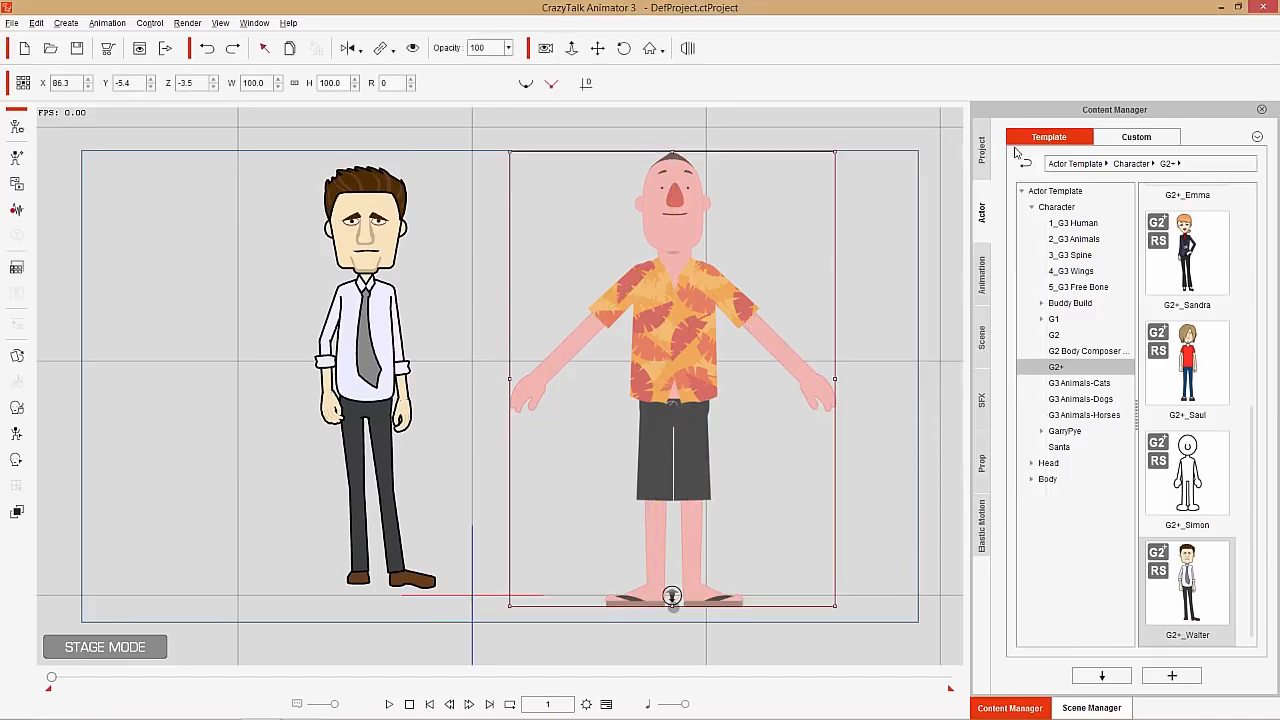
# Open the Face Key Editor for the character in the tie and compare it with the orange-shirted character by selecting each in turn
pyautogui.click(389, 349)
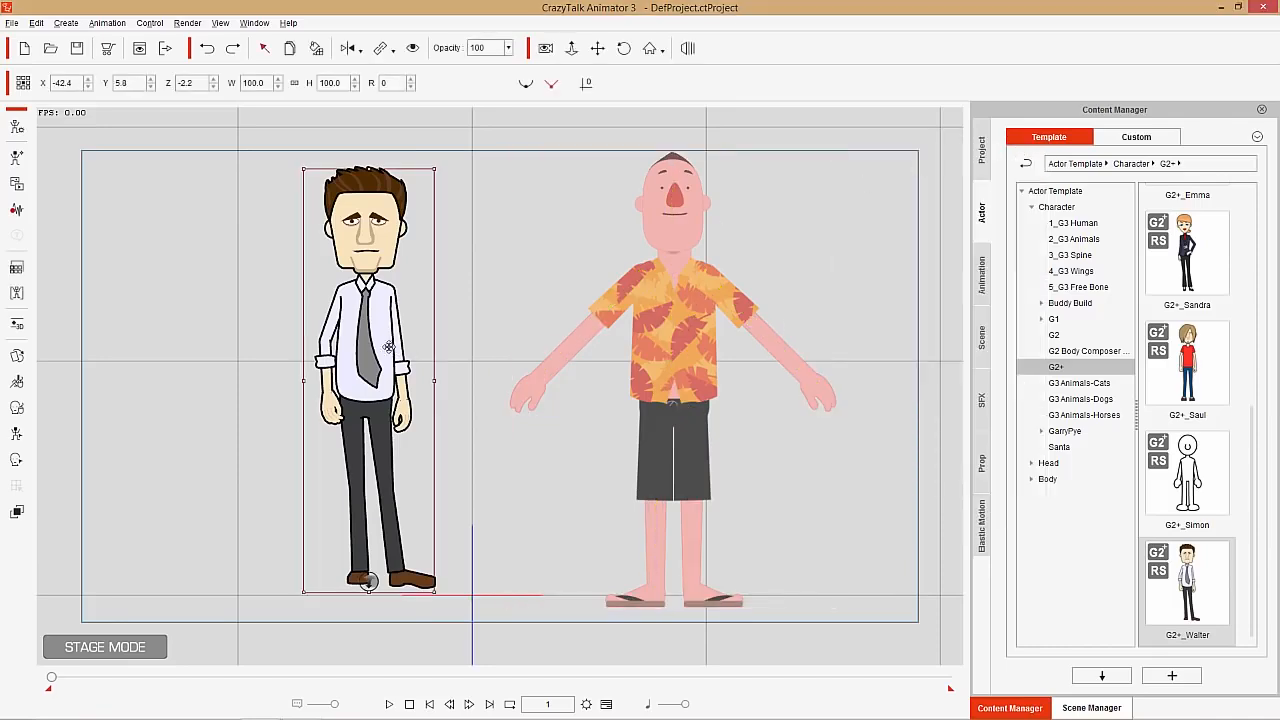
pyautogui.click(16, 464)
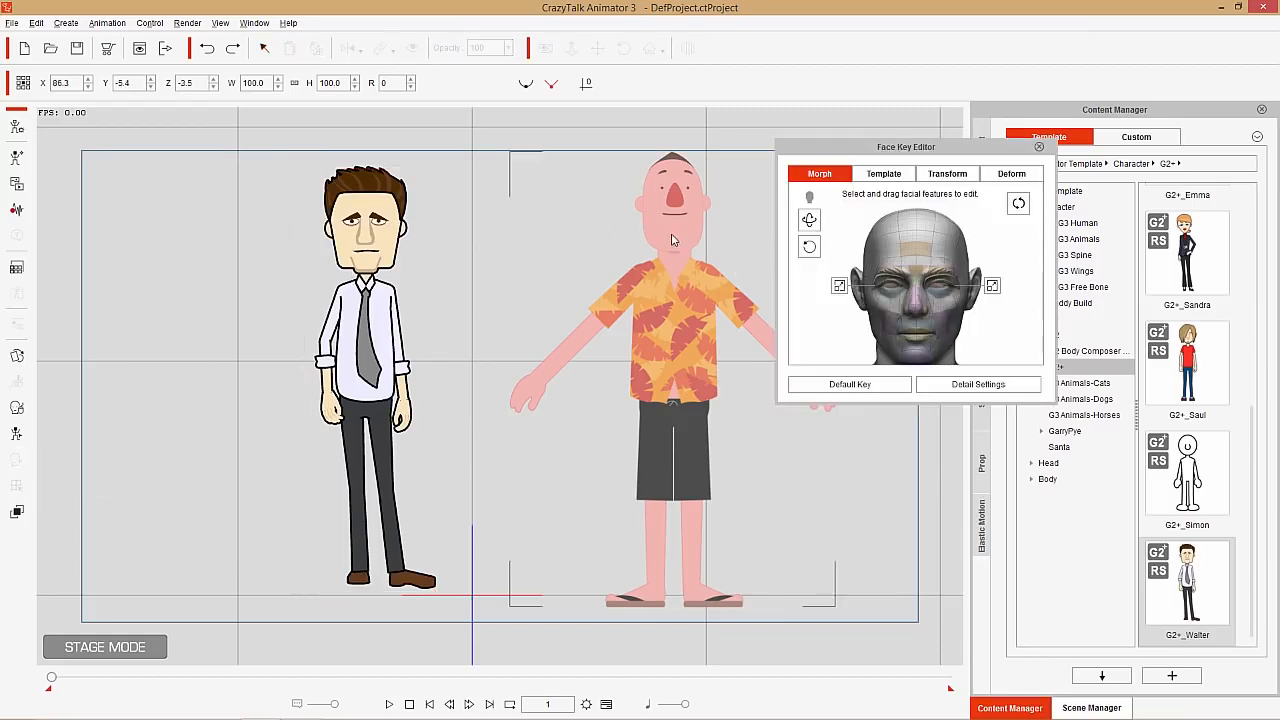
pyautogui.click(636, 254)
pyautogui.click(392, 246)
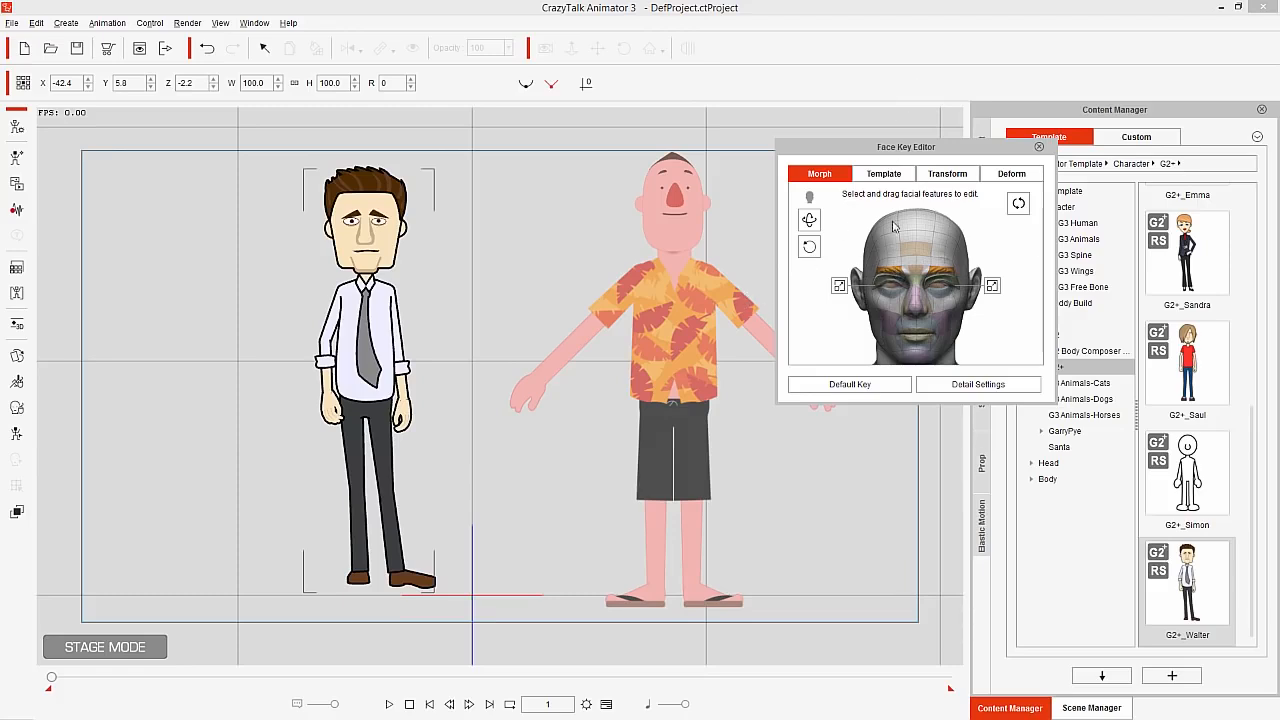
# Undo the last face changes, try head rotation in Morph mode and restore the face's default key
pyautogui.hotkey('ctrl', 'z')
pyautogui.hotkey('ctrl', 'z')
pyautogui.click(812, 222)
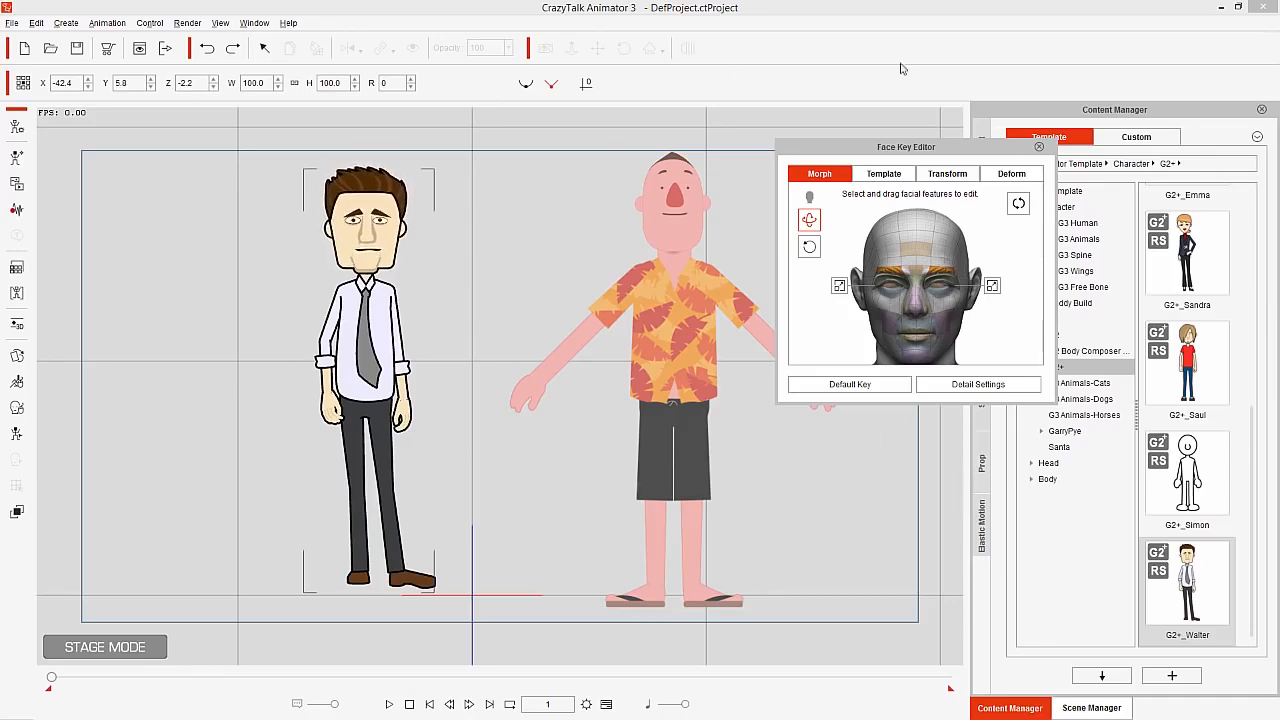
pyautogui.click(876, 383)
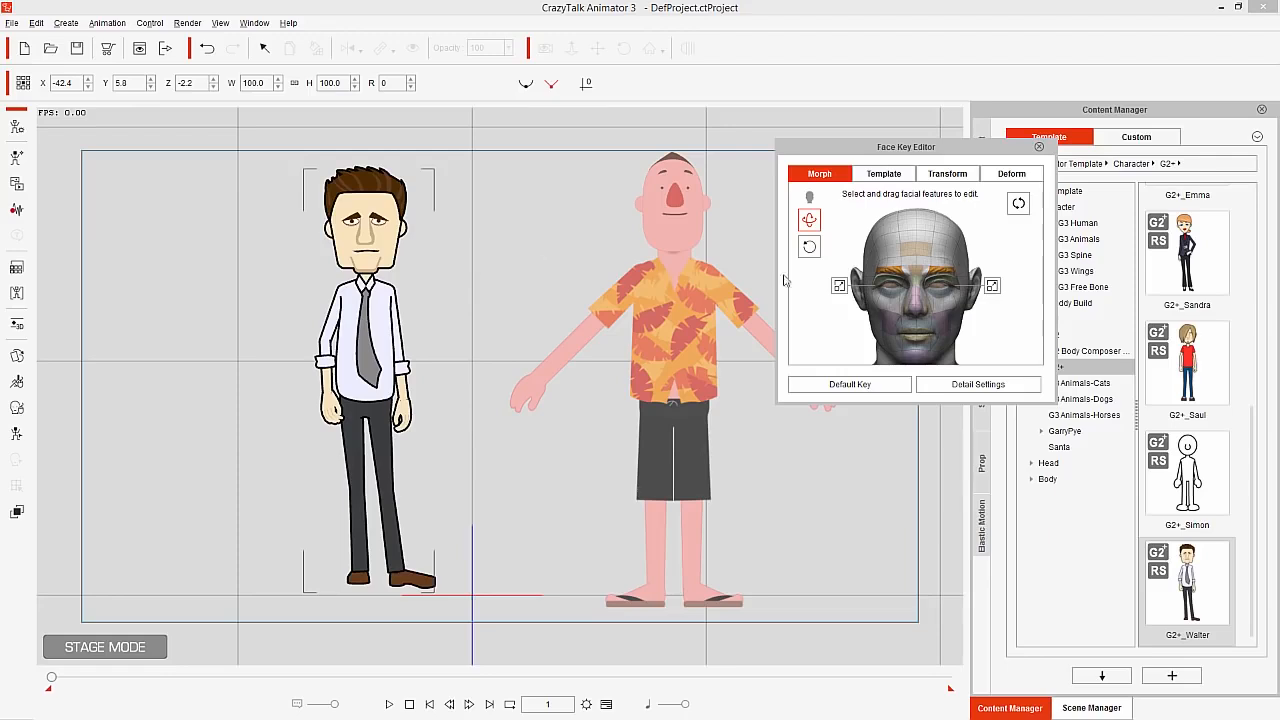
# Try the Happy_1 to Happy_7 expression templates on the character in the tie, ending on Happy_4, and look through the expression styles
pyautogui.click(903, 176)
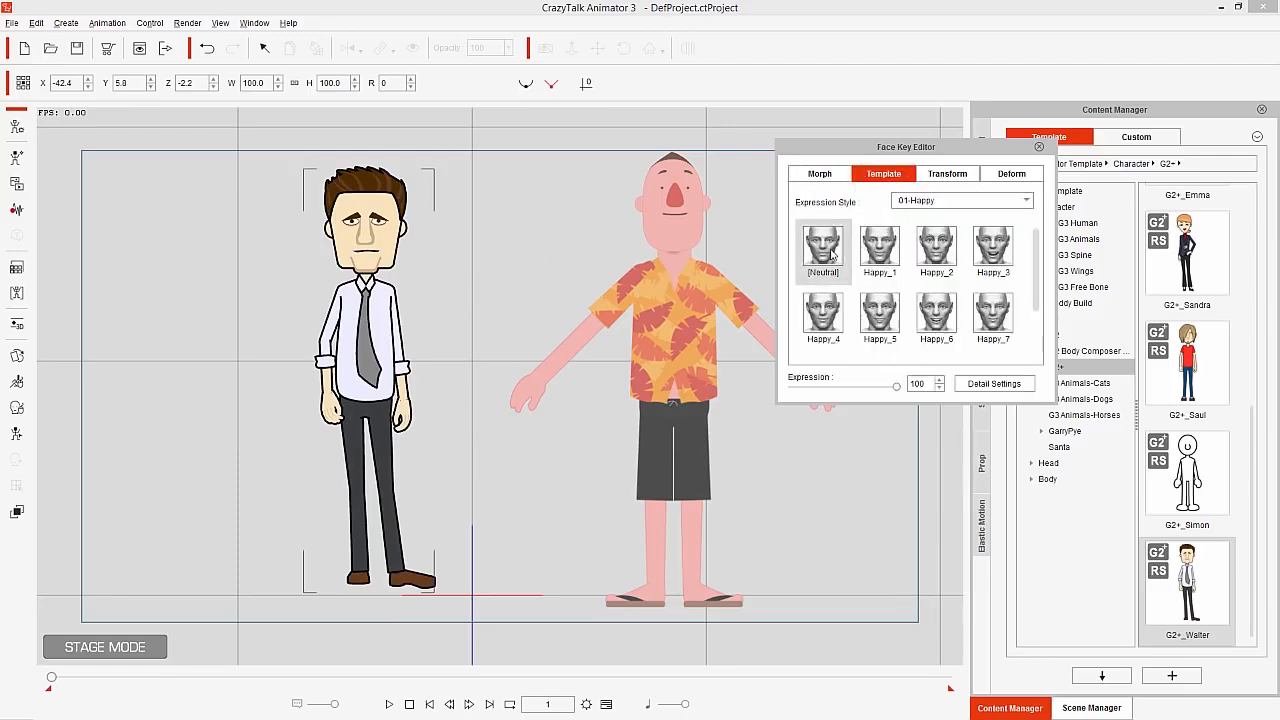
pyautogui.click(880, 248)
pyautogui.click(936, 248)
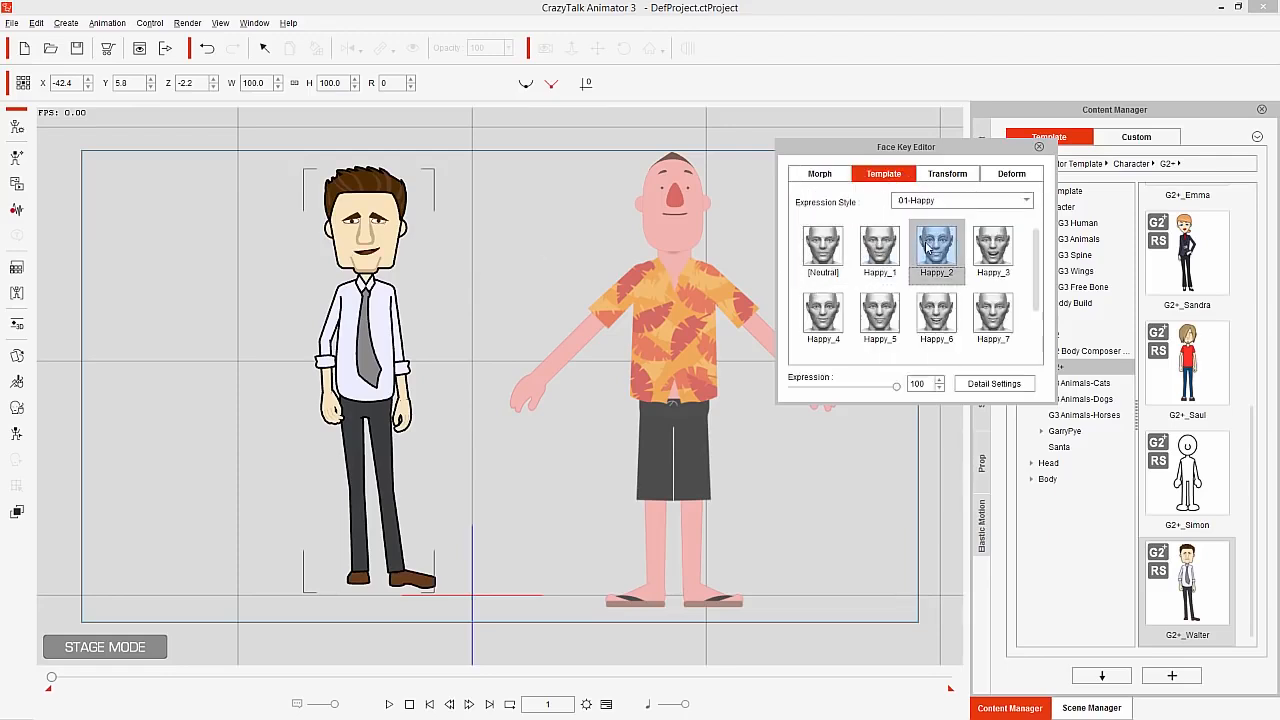
pyautogui.click(988, 255)
pyautogui.click(993, 313)
pyautogui.click(936, 315)
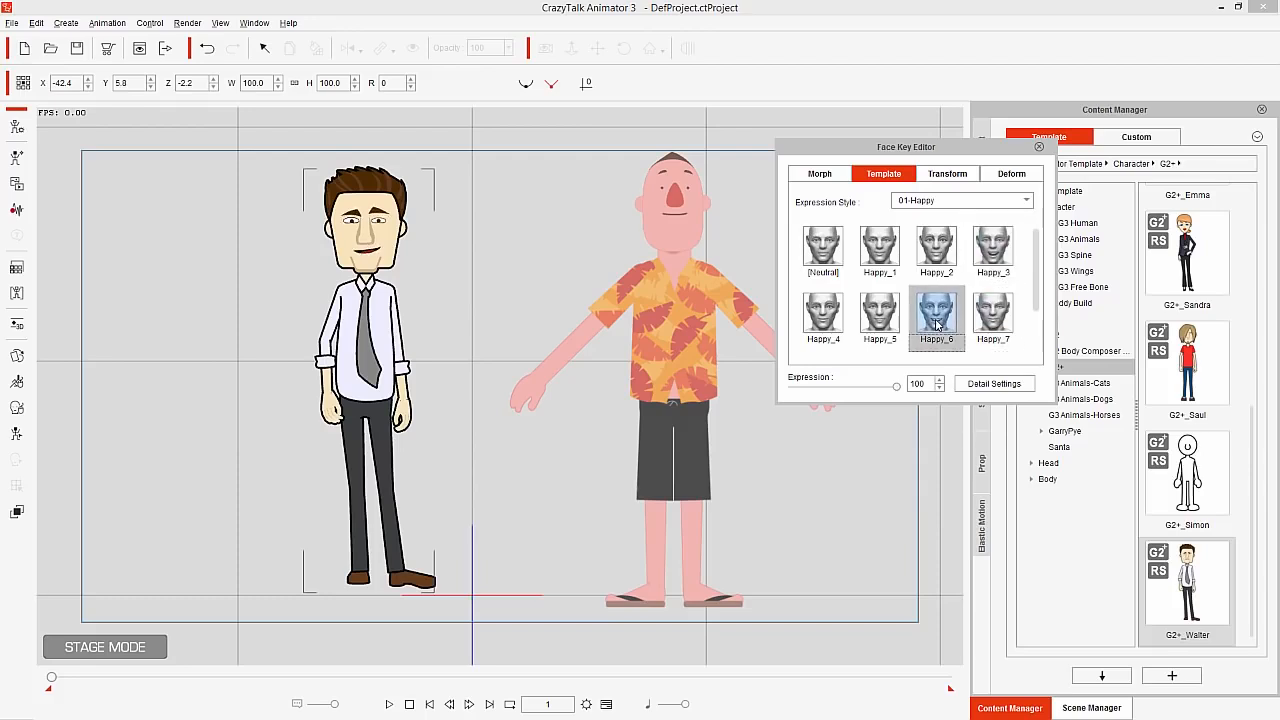
pyautogui.click(878, 315)
pyautogui.click(812, 316)
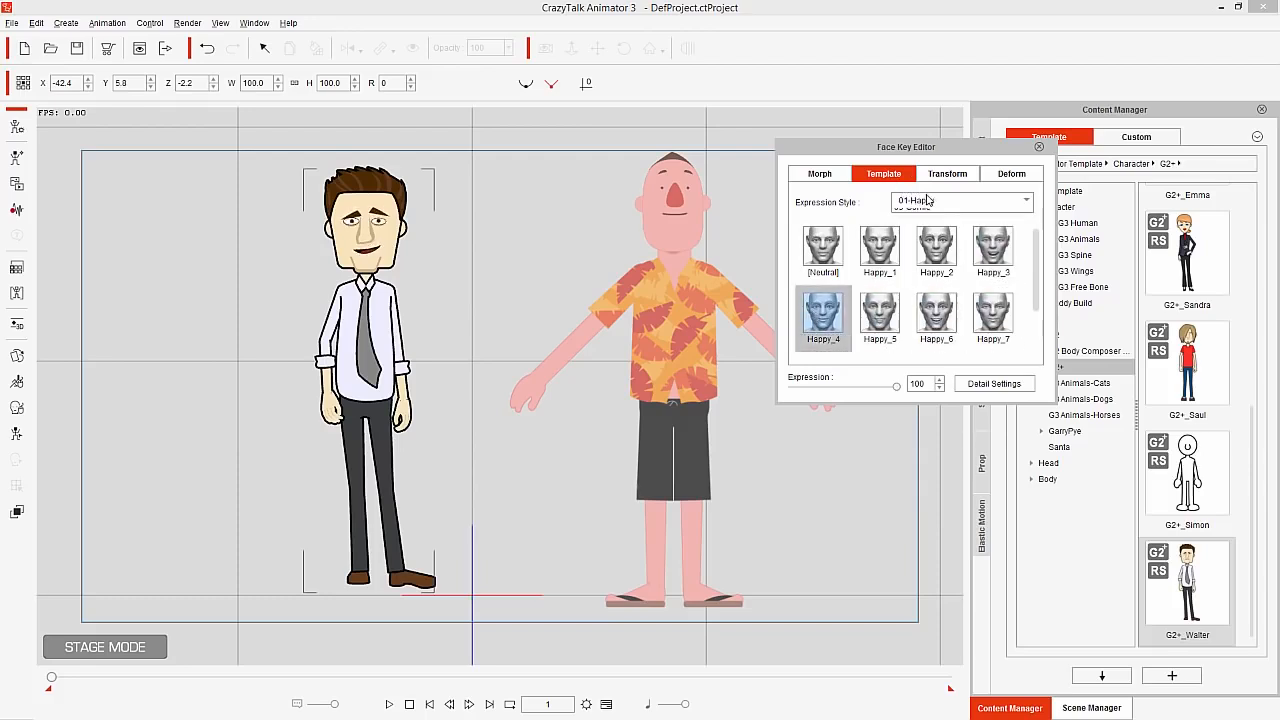
pyautogui.click(929, 200)
pyautogui.click(888, 195)
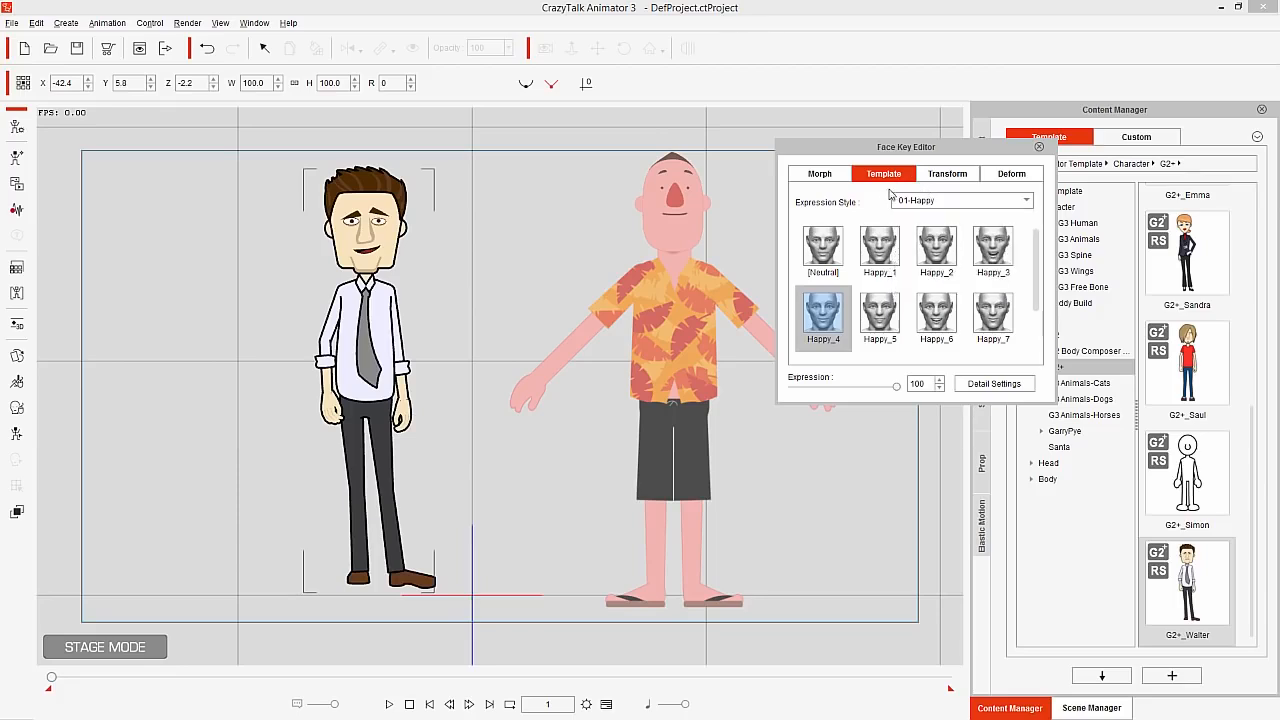
# Try moving the tie-wearing character's eyebrow in Transform mode, undo the move and reset all face sprites
pyautogui.click(944, 175)
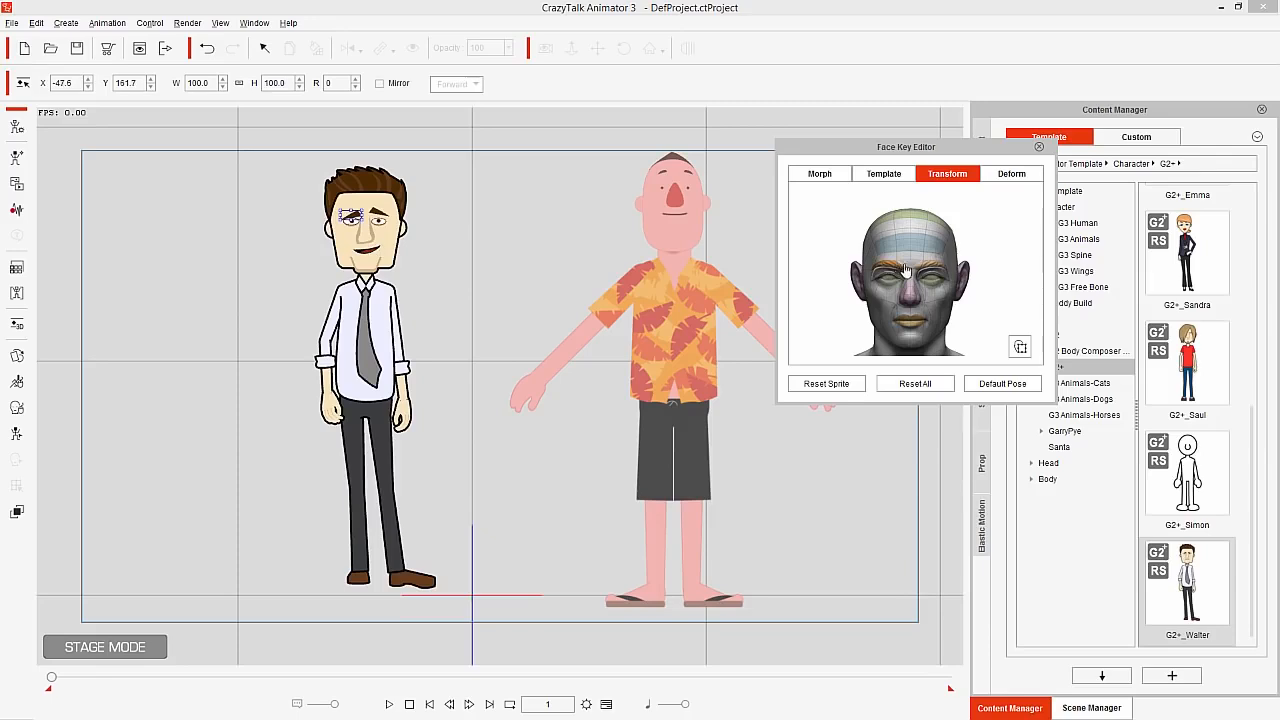
pyautogui.moveTo(361, 210); pyautogui.dragTo(372, 210)
pyautogui.hotkey('ctrl', 'z')
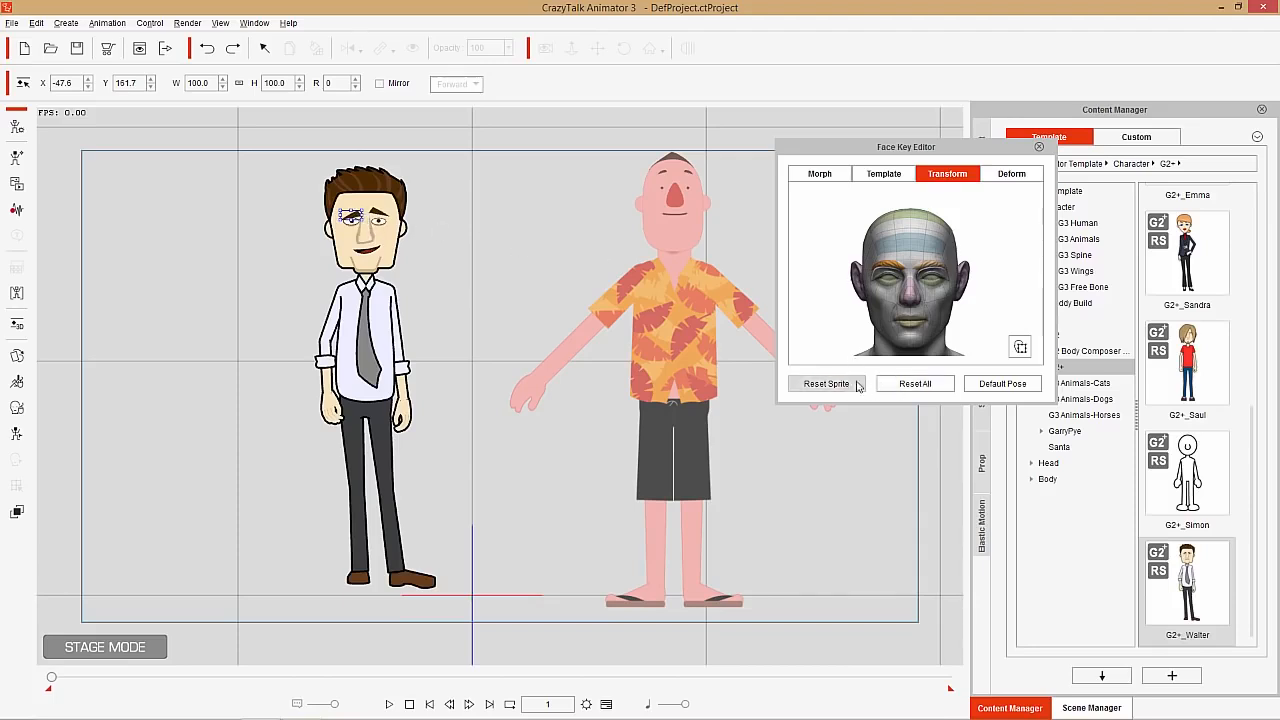
pyautogui.click(905, 386)
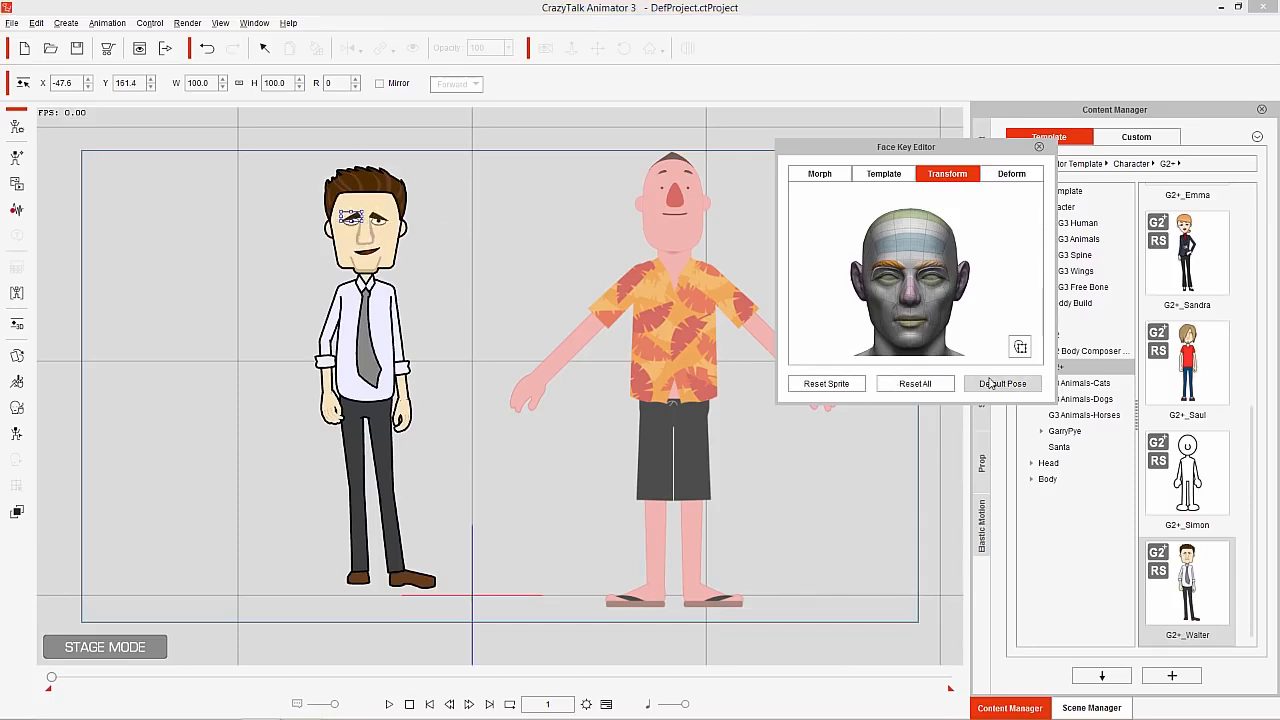
# Try pulling a corner of the tie-wearing character's mouth upward in Deform mode, and restore the default pose
pyautogui.click(1011, 176)
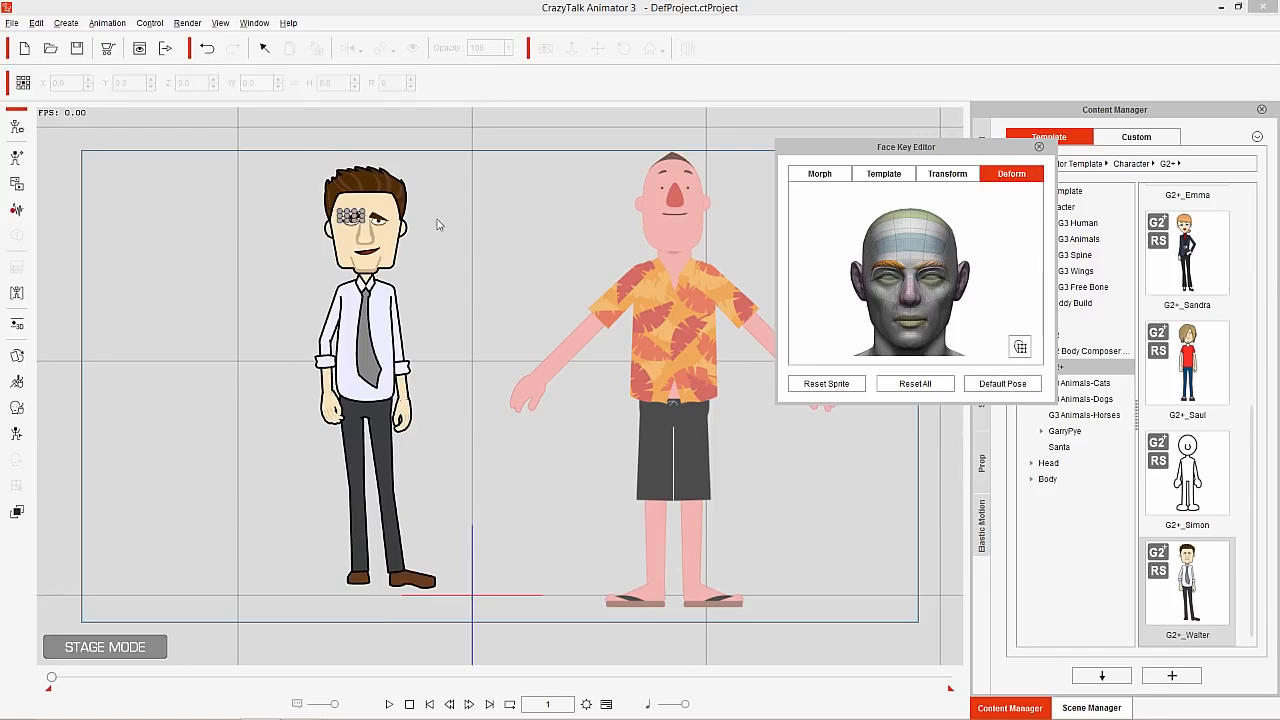
pyautogui.scroll(5, 427, 300)
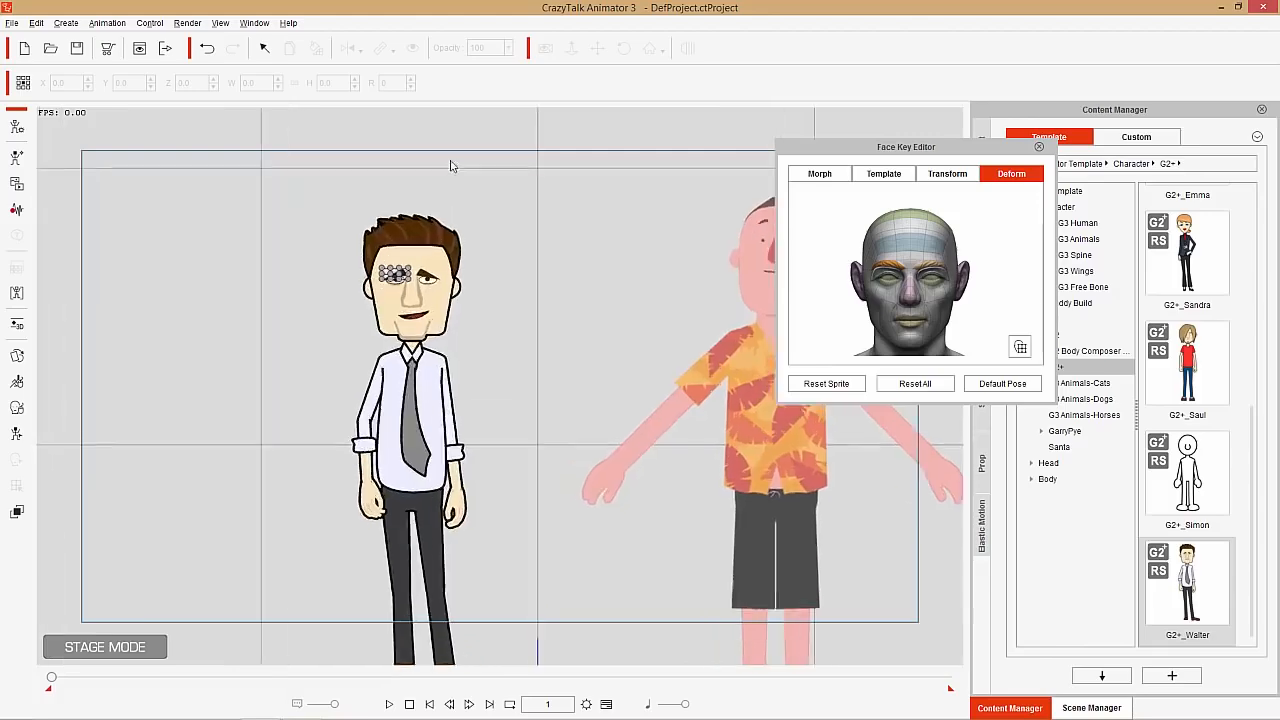
pyautogui.scroll(1, 470, 410)
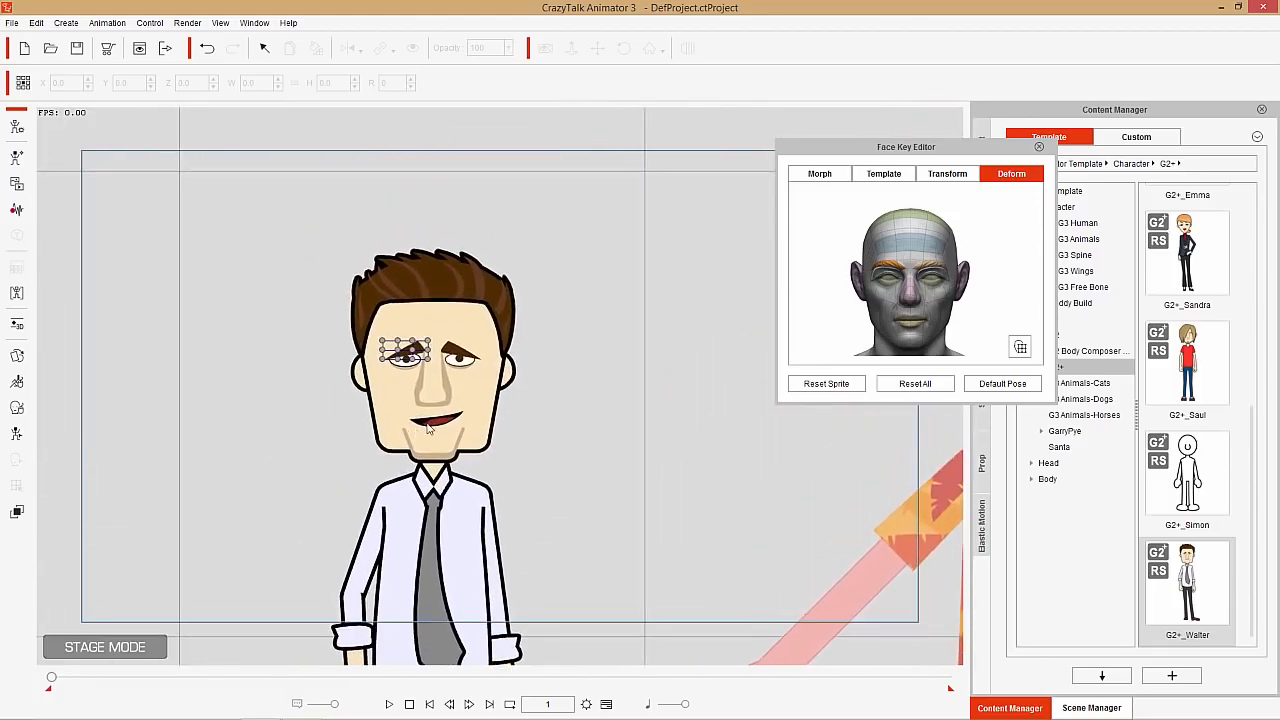
pyautogui.click(428, 428)
pyautogui.moveTo(467, 408); pyautogui.dragTo(483, 387)
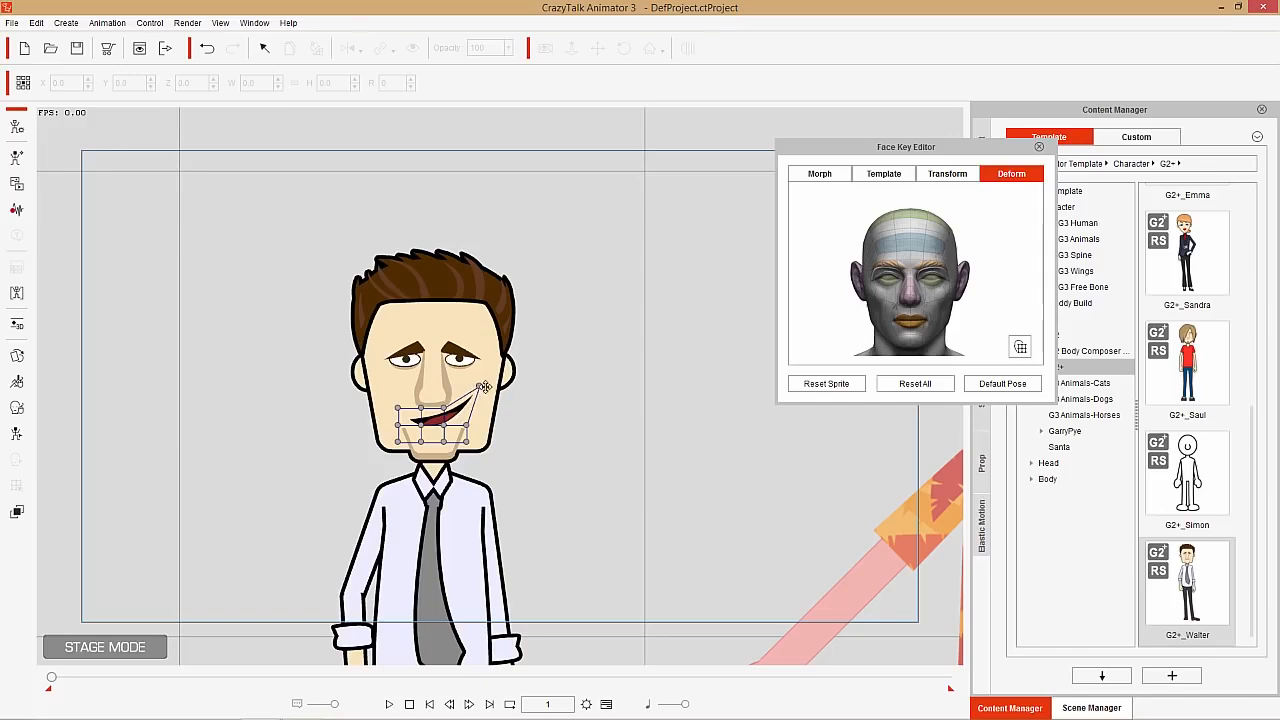
pyautogui.click(997, 392)
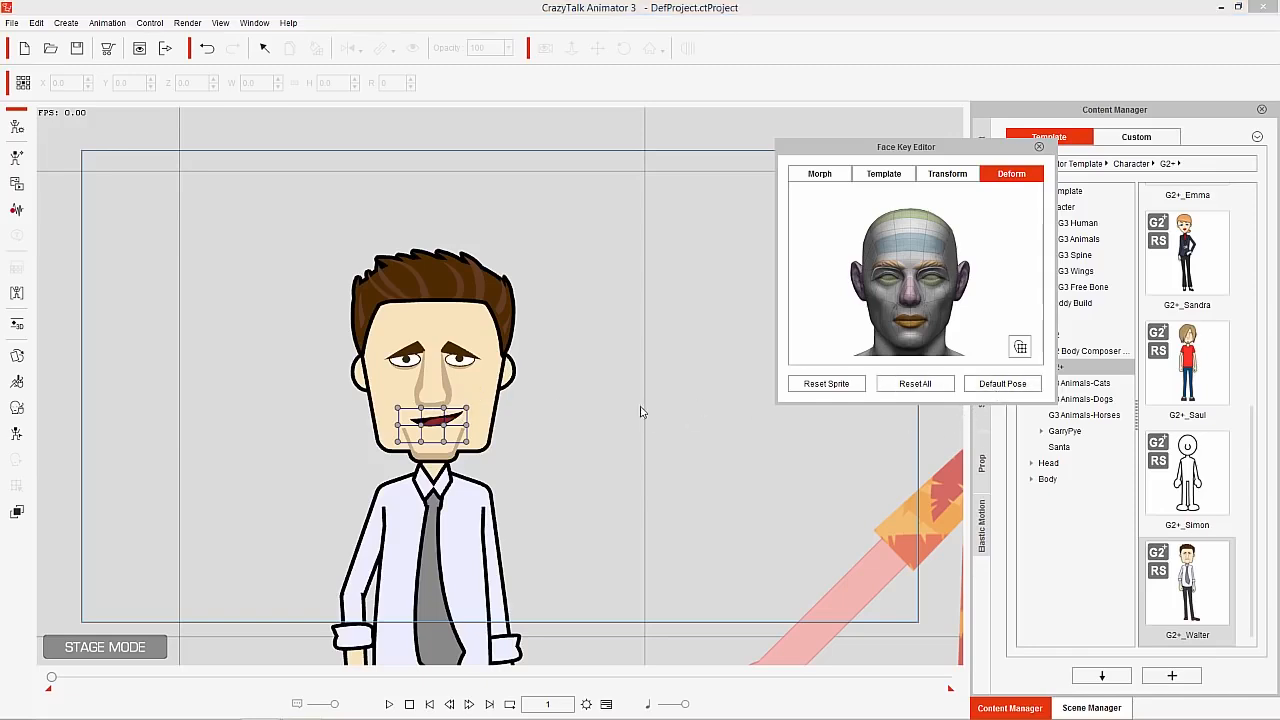
# Set the tie-wearing character's expression to the Neutral template and restore the default face pose in Deform mode
pyautogui.click(884, 175)
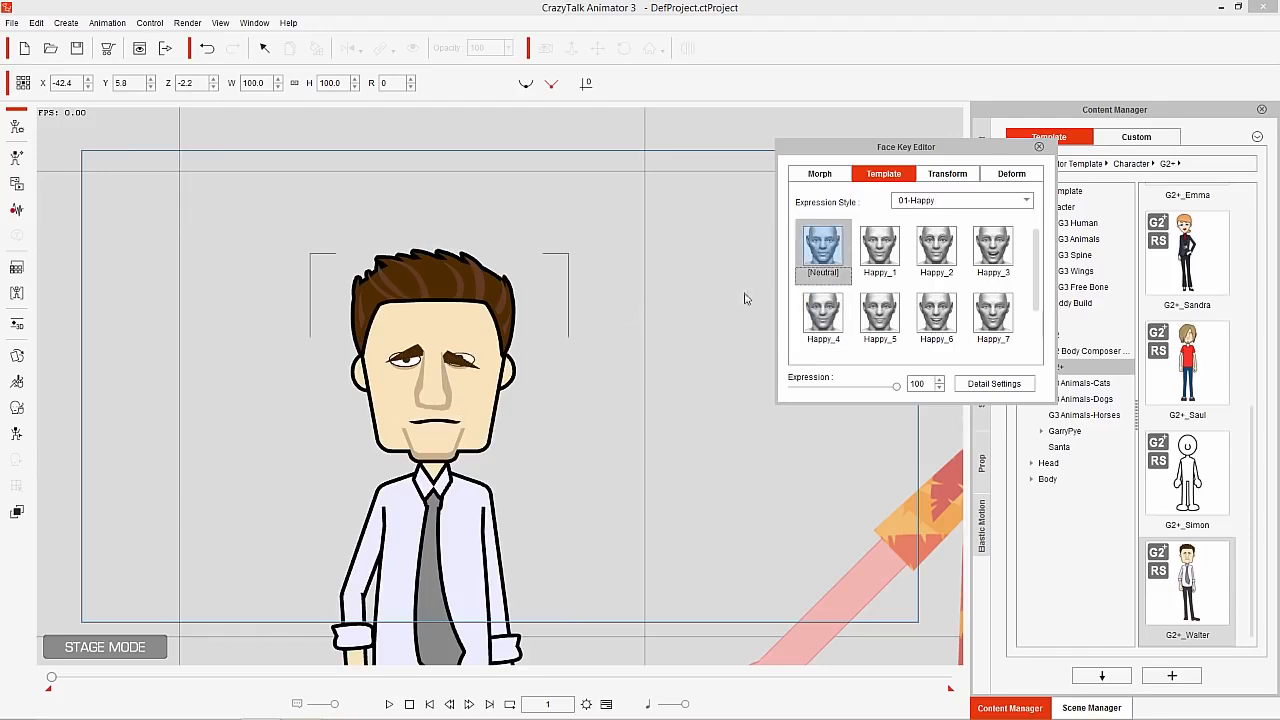
pyautogui.click(995, 177)
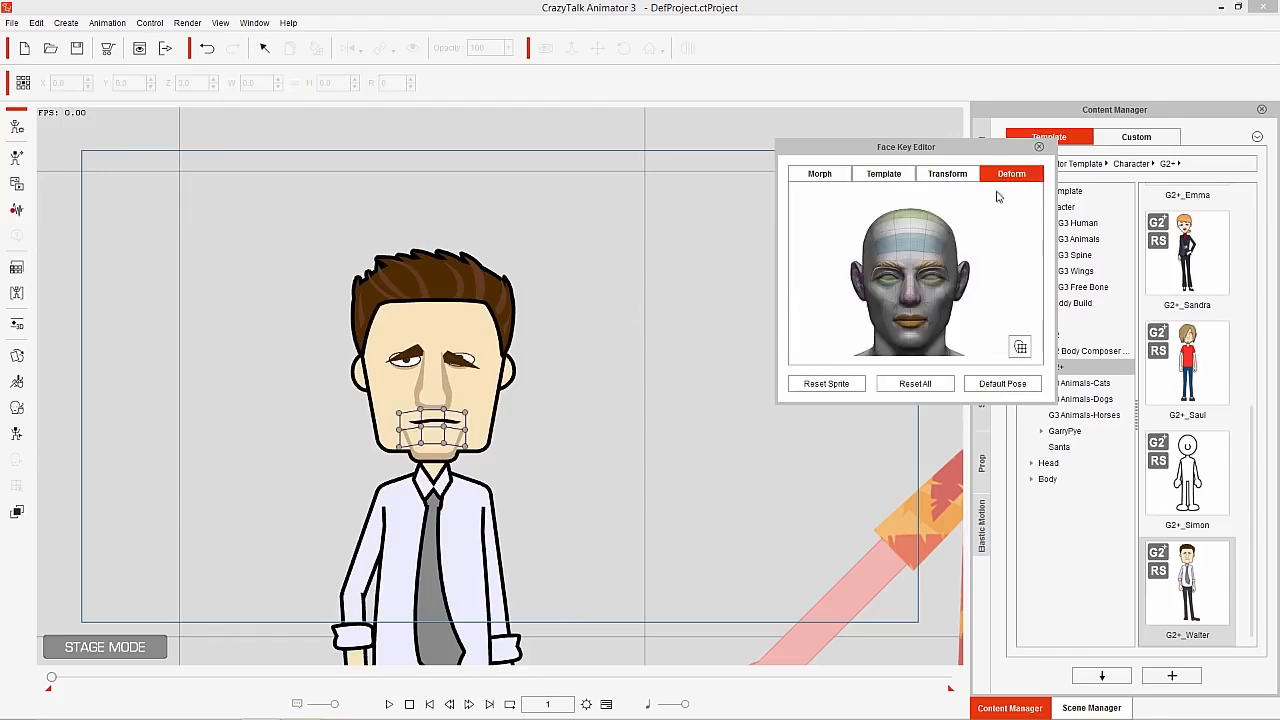
pyautogui.click(1002, 383)
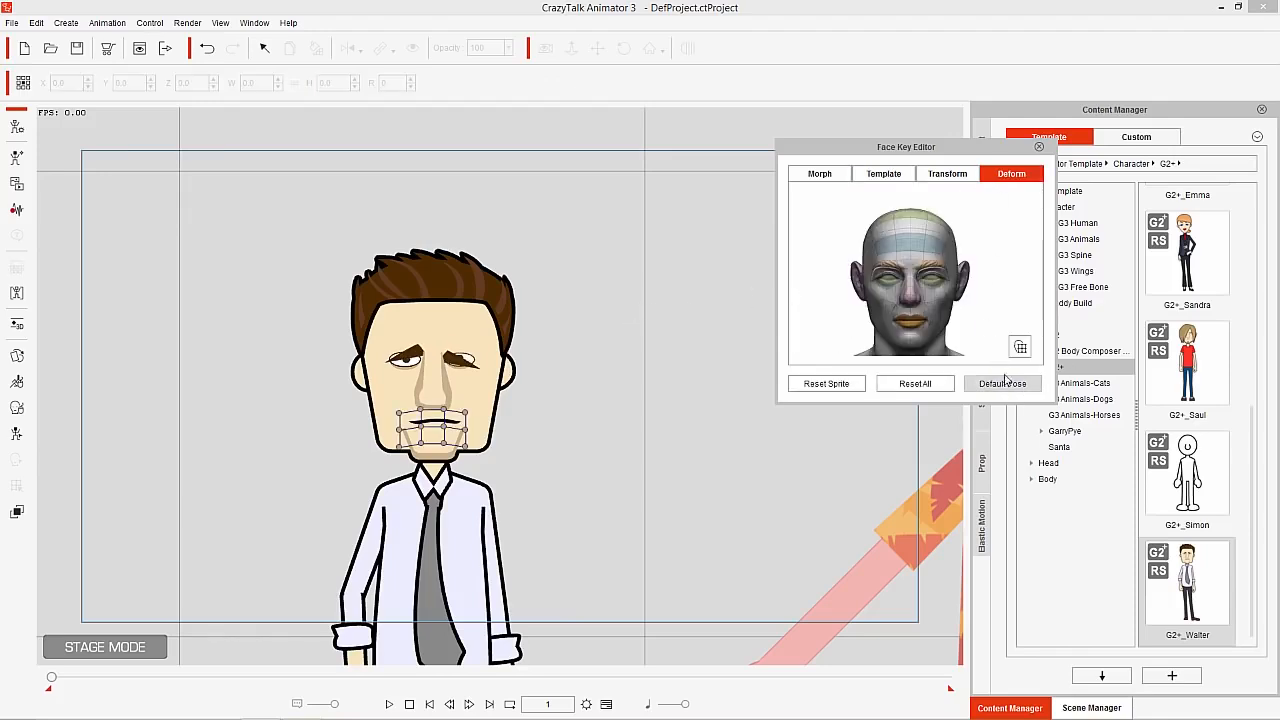
# Try scaling the orange-shirted character's eyebrow to 320 and shifting it in Transform mode, undoing the changes and ending with the nose selected
pyautogui.click(953, 174)
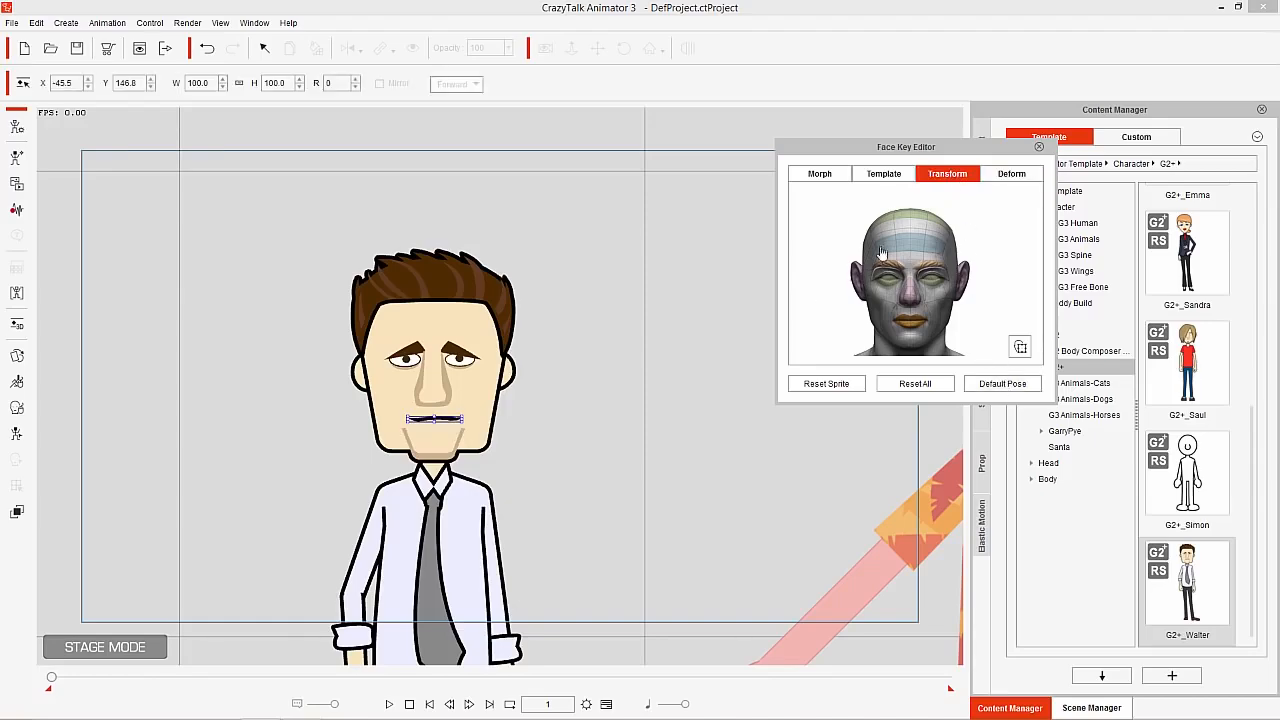
pyautogui.moveTo(664, 457); pyautogui.dragTo(333, 430)
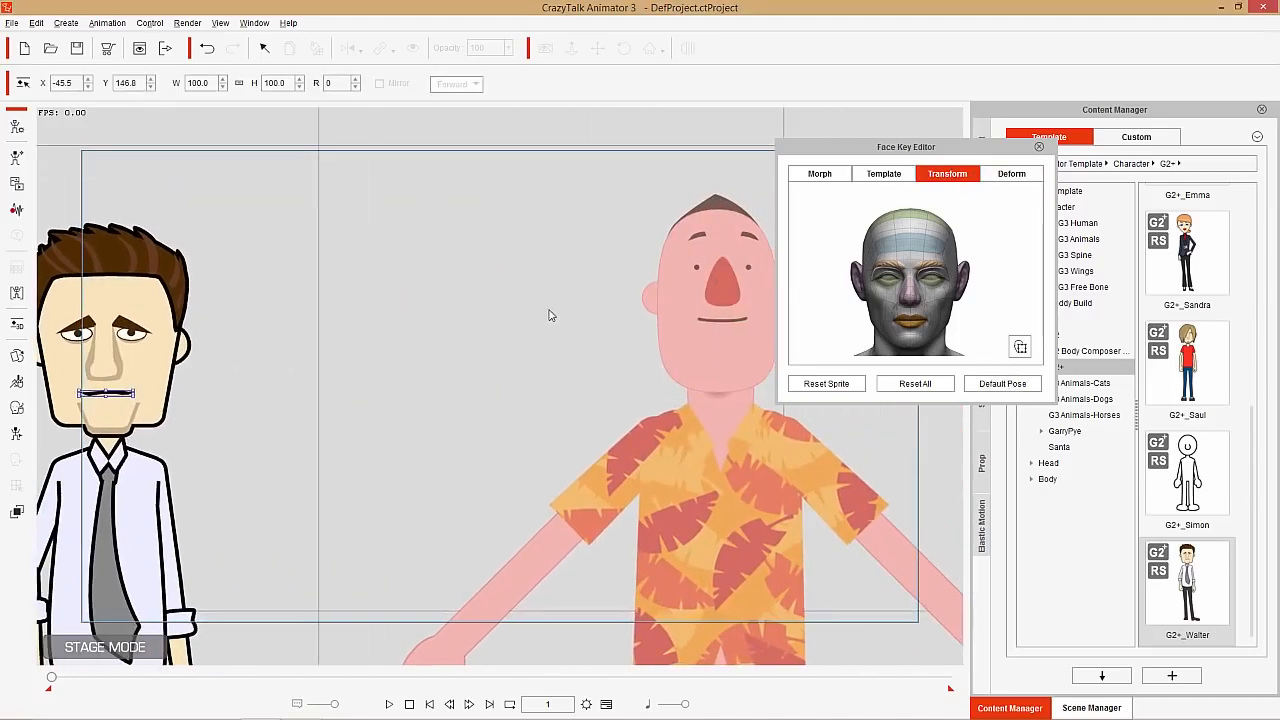
pyautogui.scroll(-1, 622, 368)
pyautogui.moveTo(594, 378); pyautogui.dragTo(526, 364)
pyautogui.click(637, 312)
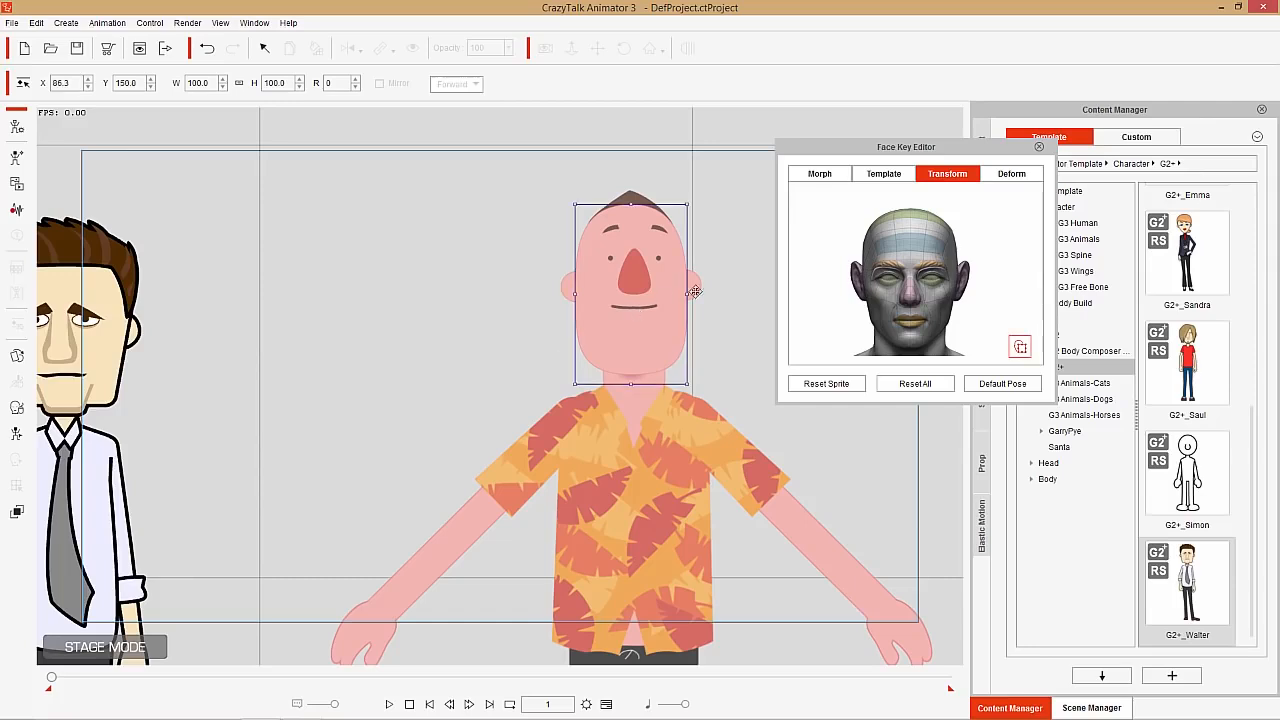
pyautogui.click(898, 271)
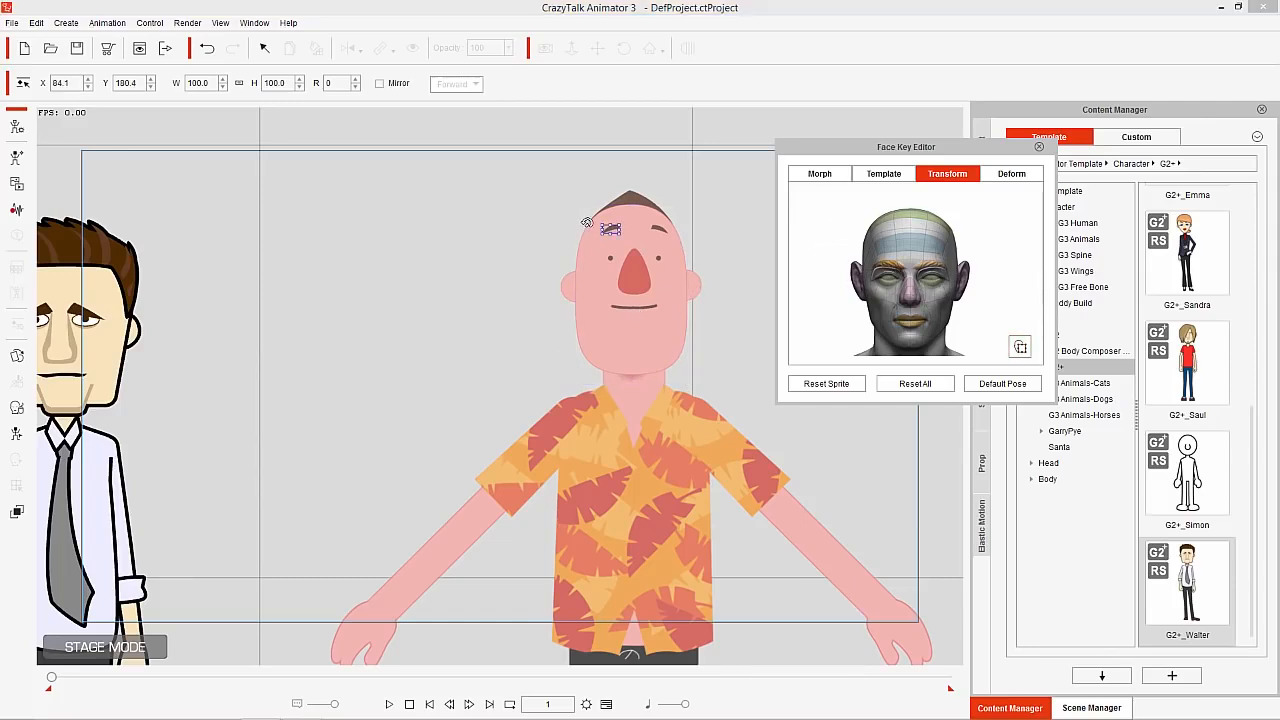
pyautogui.moveTo(620, 223); pyautogui.dragTo(648, 206)
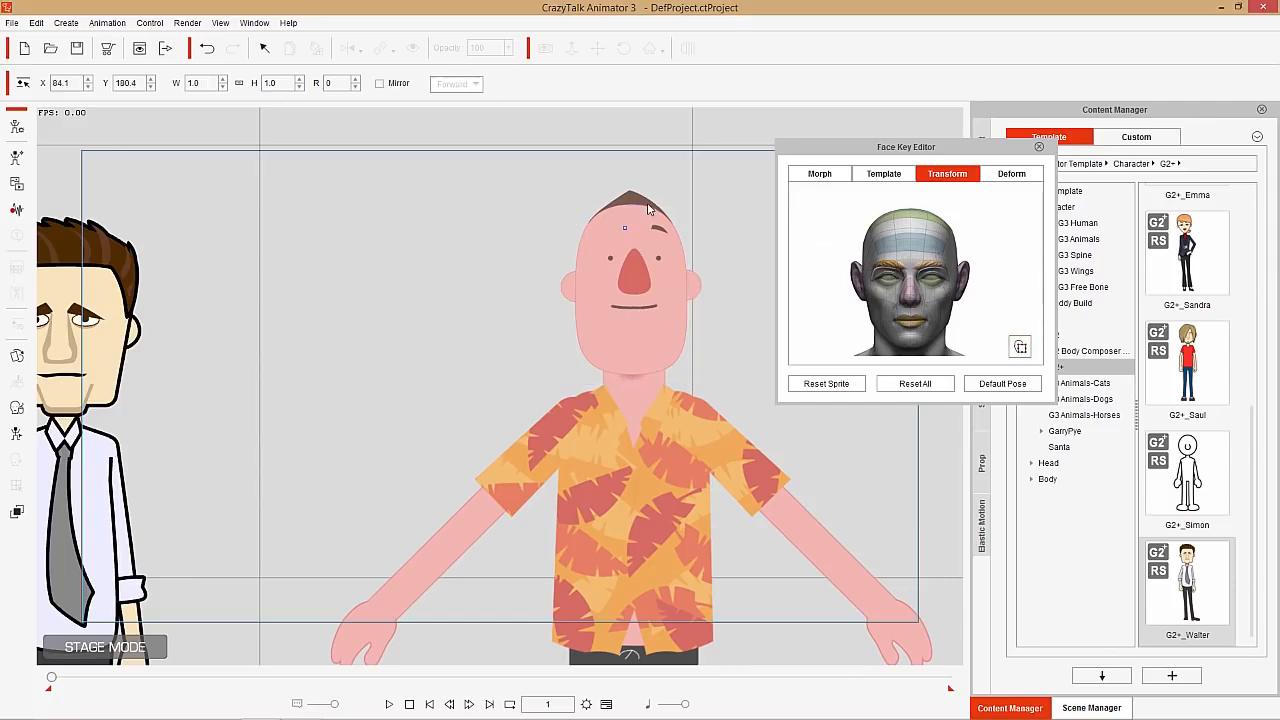
pyautogui.hotkey('ctrl', 'z')
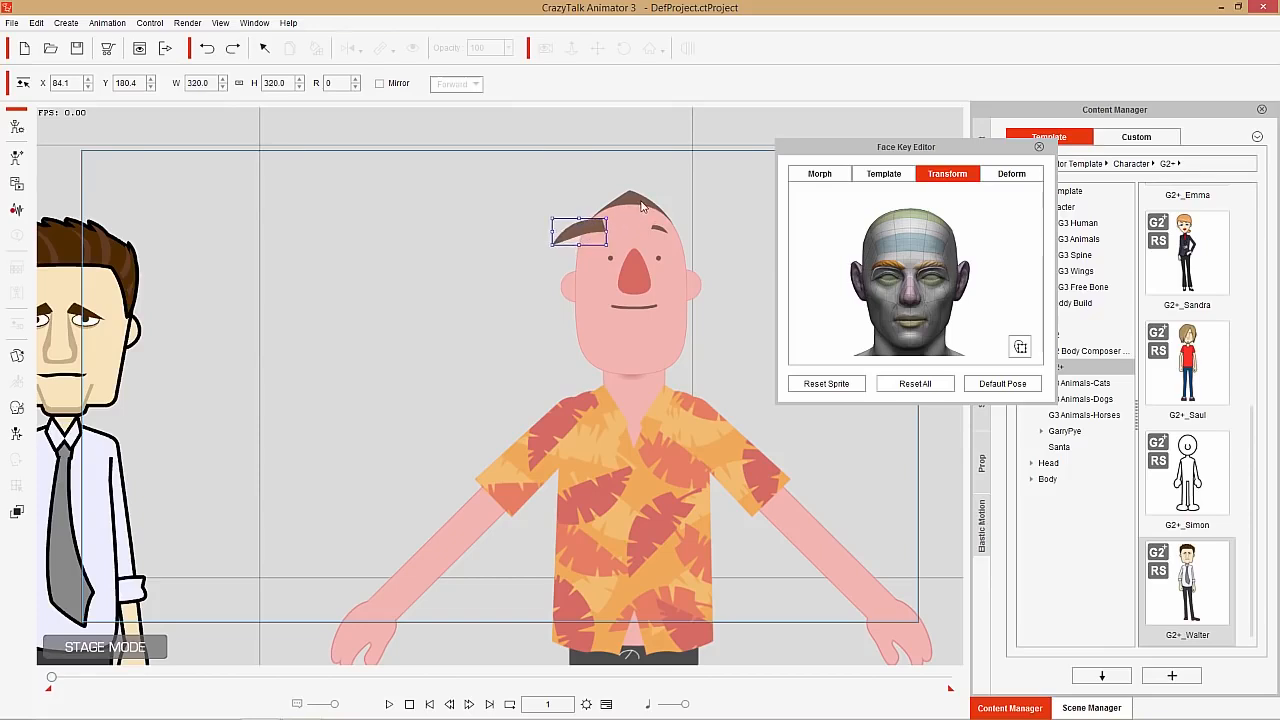
pyautogui.moveTo(584, 231); pyautogui.dragTo(604, 224)
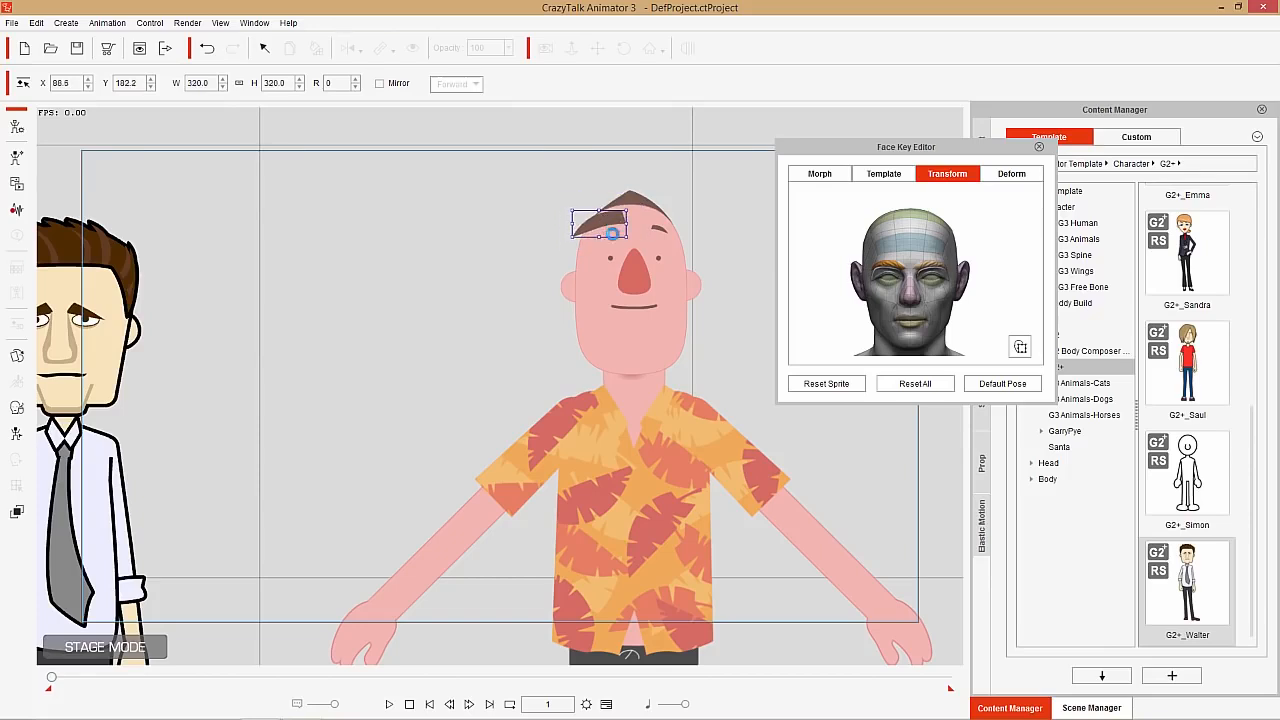
pyautogui.hotkey('ctrl', 'z')
pyautogui.click(632, 282)
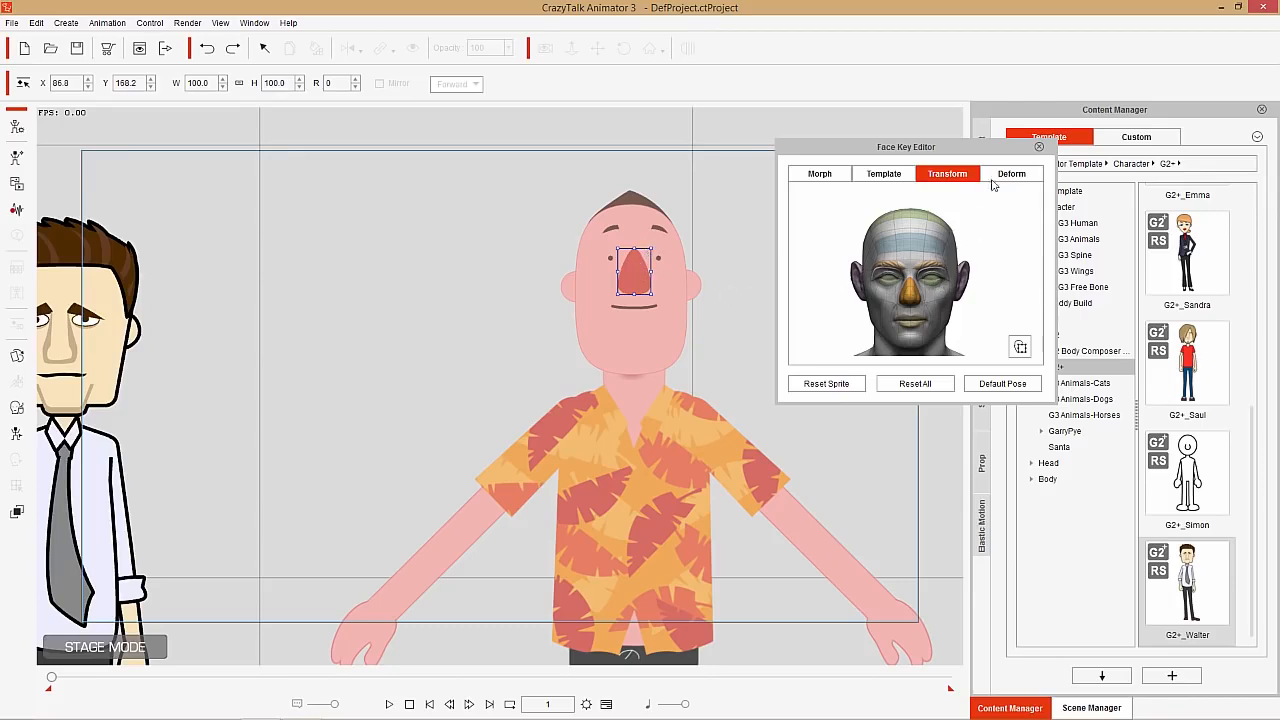
# Try the Happy_1, Happy_2, Happy_6 and Happy_5 expression templates on the orange-shirted character and return to Neutral
pyautogui.click(884, 174)
pyautogui.click(885, 250)
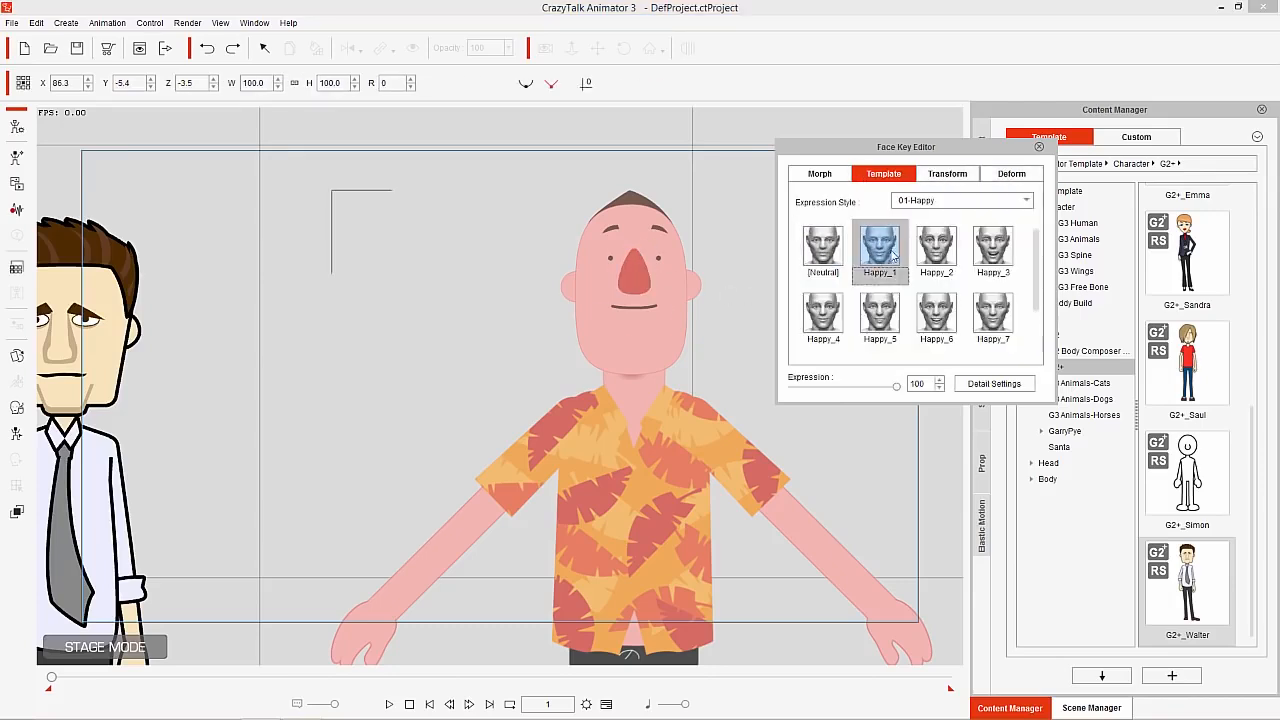
pyautogui.click(936, 248)
pyautogui.click(936, 313)
pyautogui.click(878, 312)
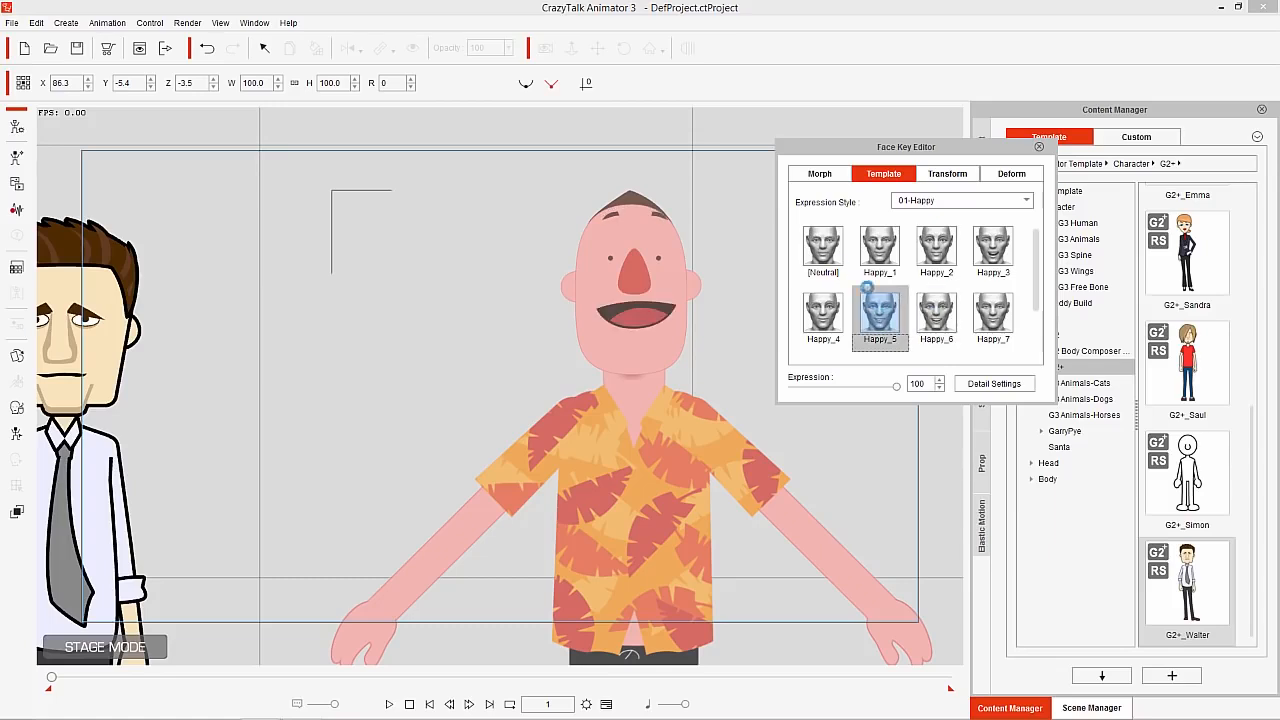
pyautogui.click(823, 250)
# Try Morph mode on the orange-shirted character's head and cheek features, restoring the default key after each attempt
pyautogui.click(819, 175)
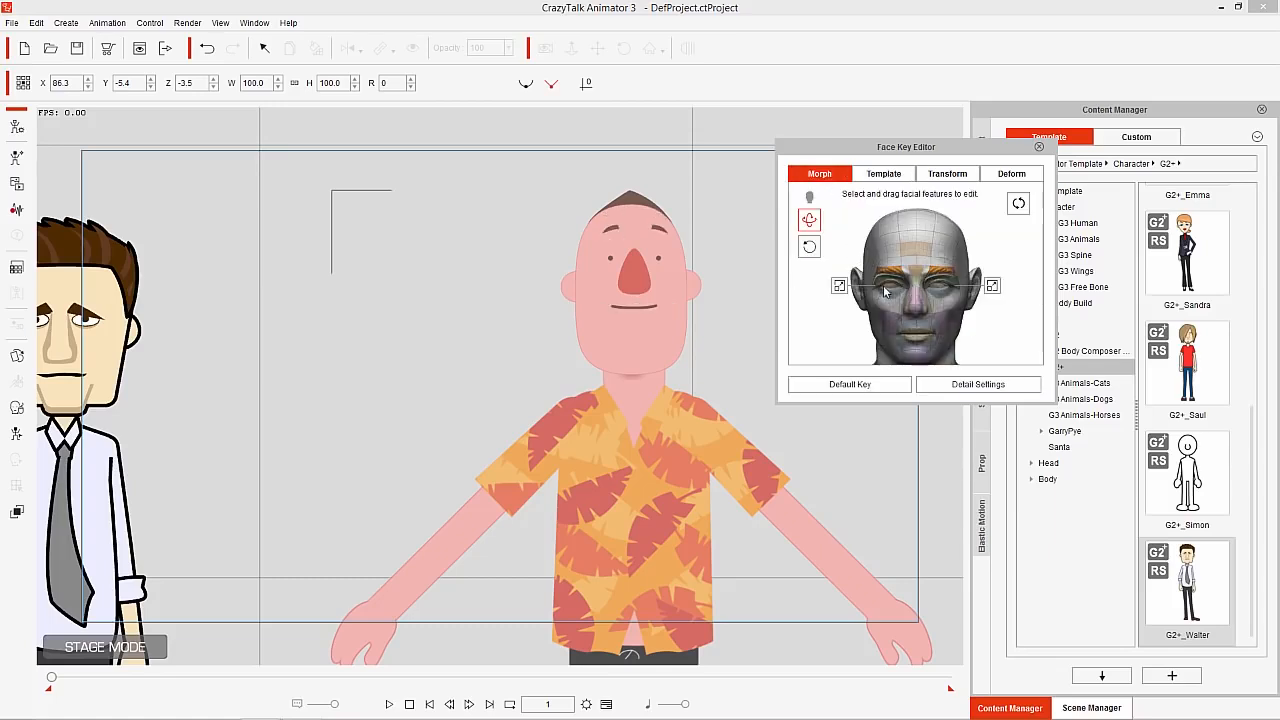
pyautogui.moveTo(938, 277); pyautogui.dragTo(944, 309)
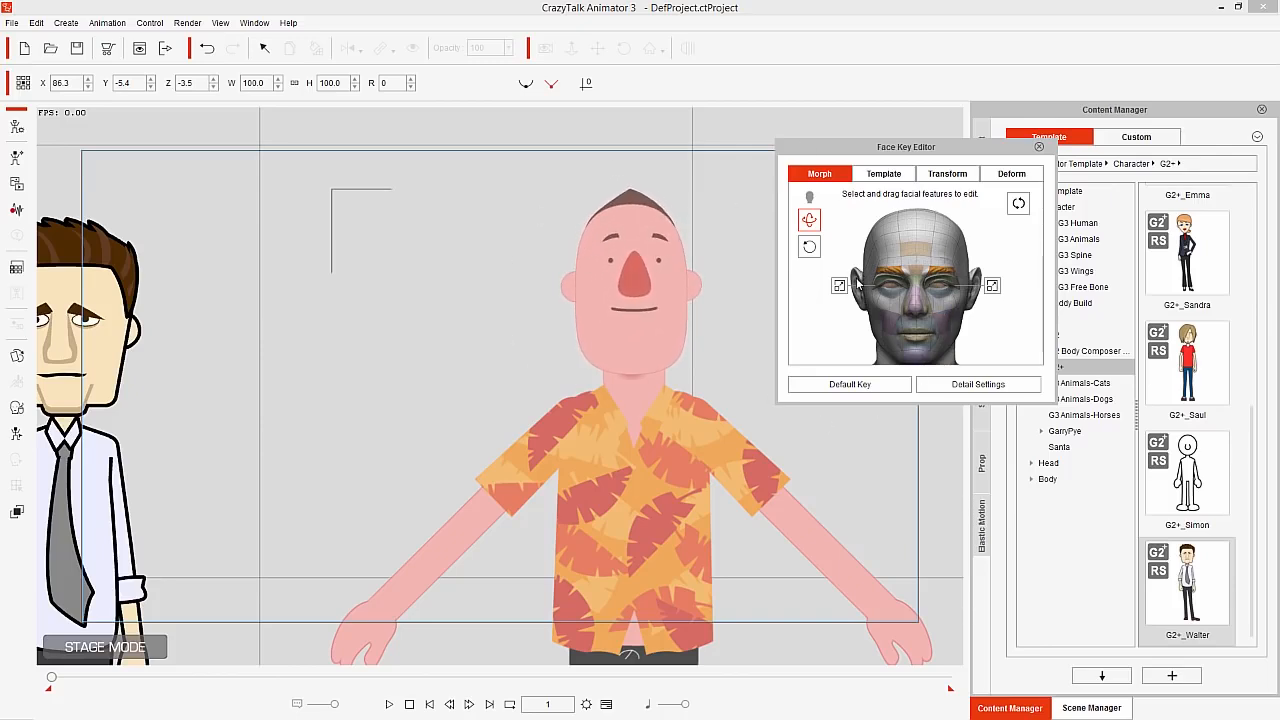
pyautogui.click(903, 383)
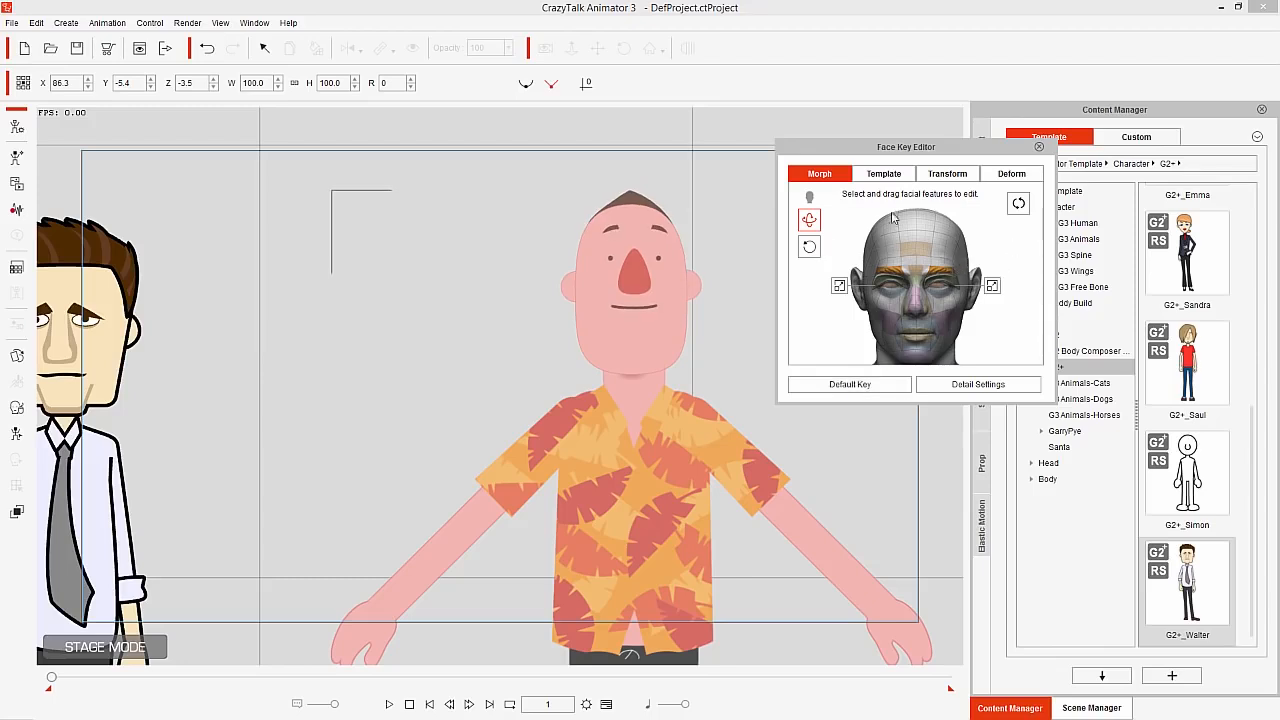
pyautogui.click(1008, 203)
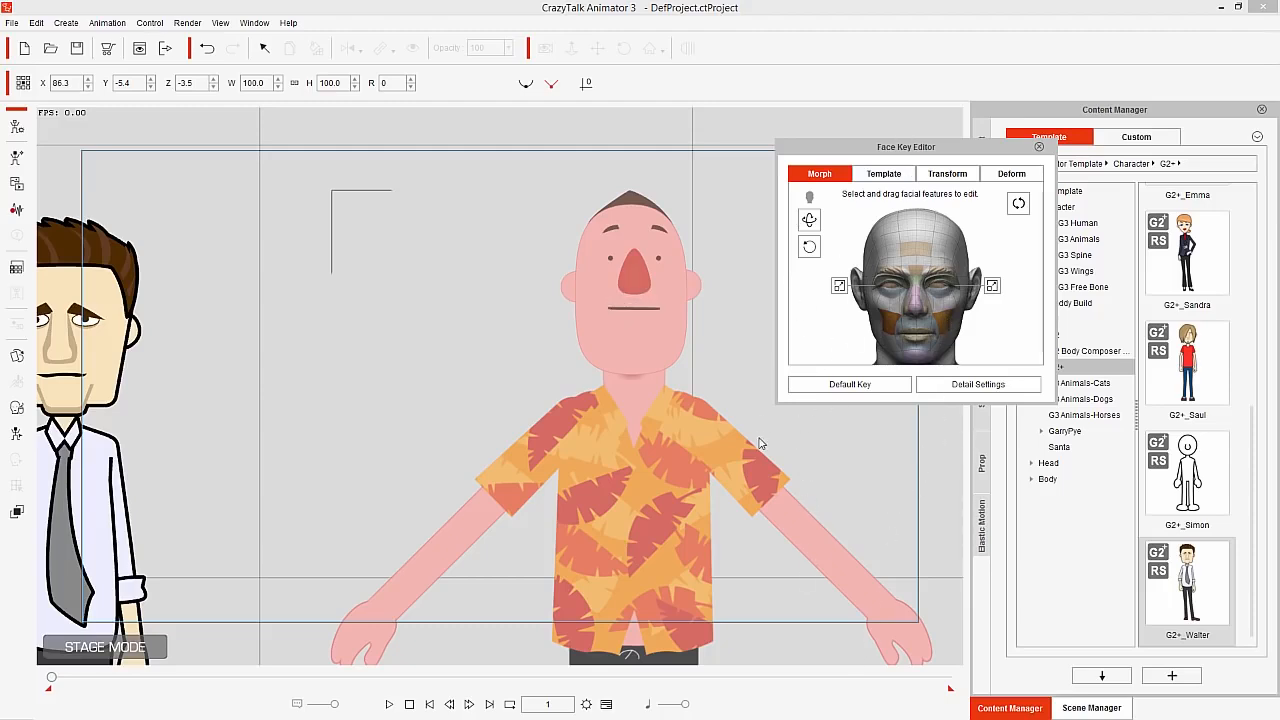
pyautogui.click(885, 387)
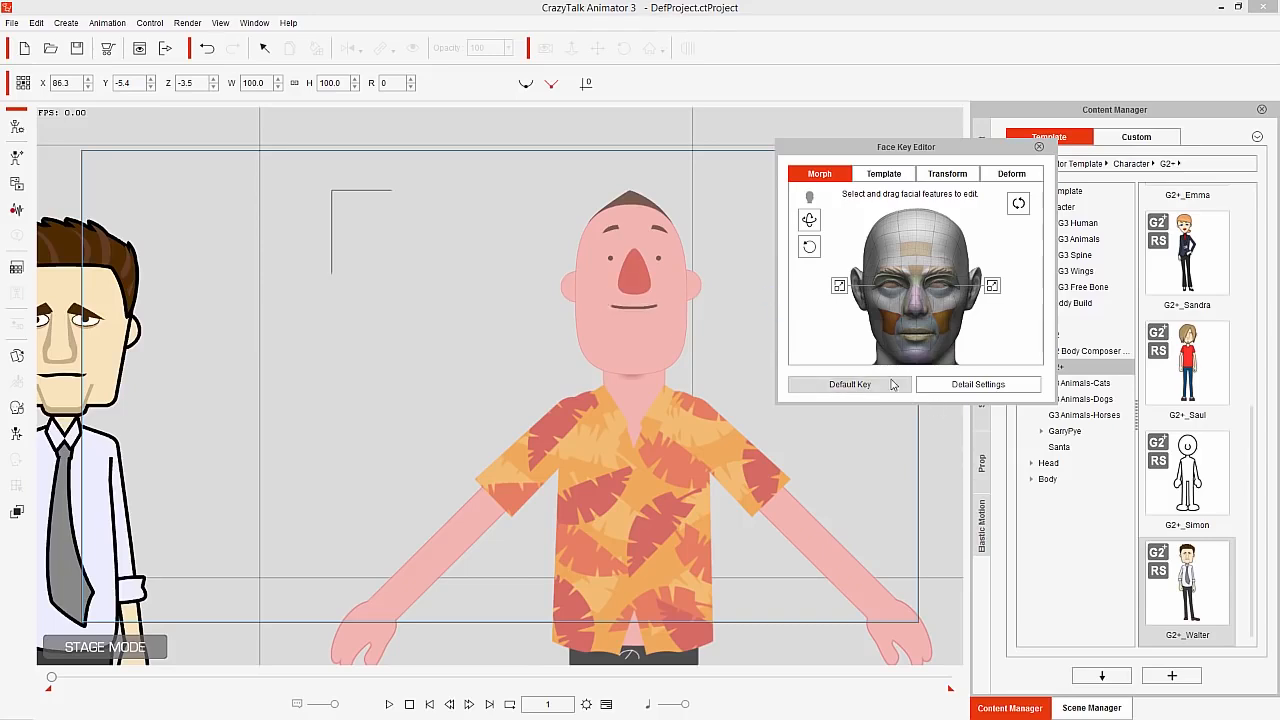
# Try reshaping the orange-shirted character's head and nose in Deform mode, undoing each deformation
pyautogui.click(987, 180)
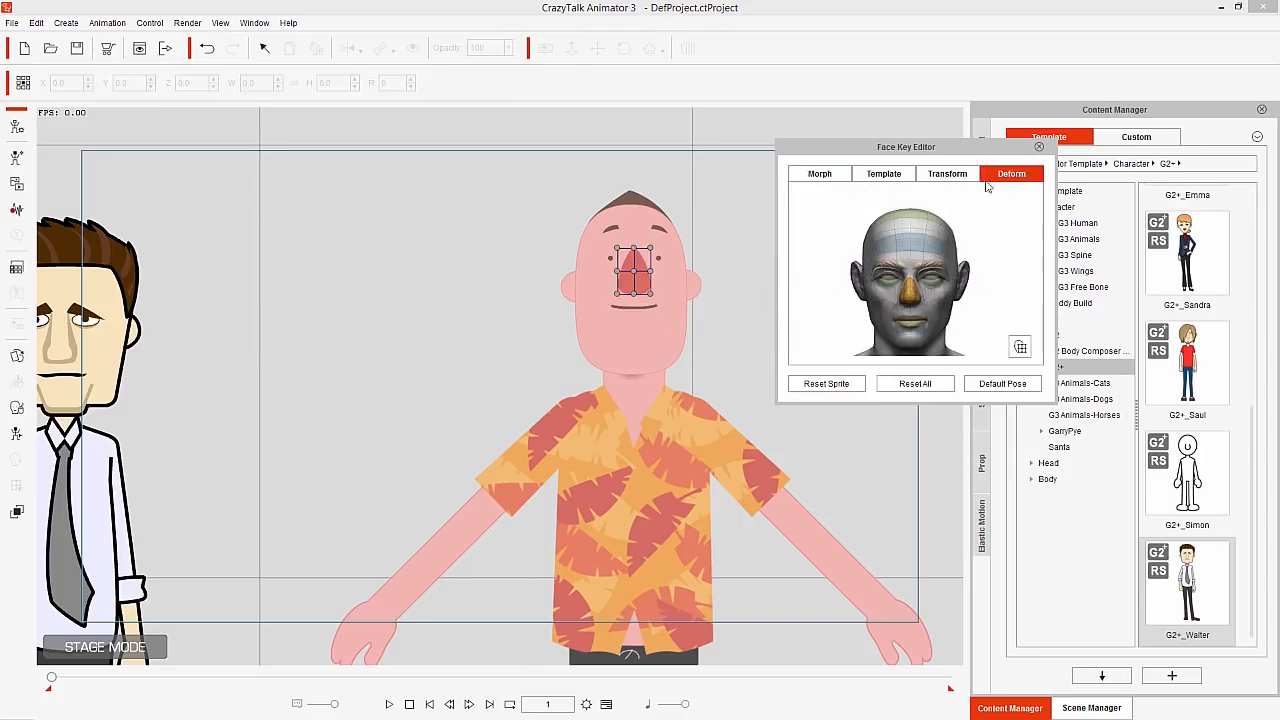
pyautogui.click(648, 307)
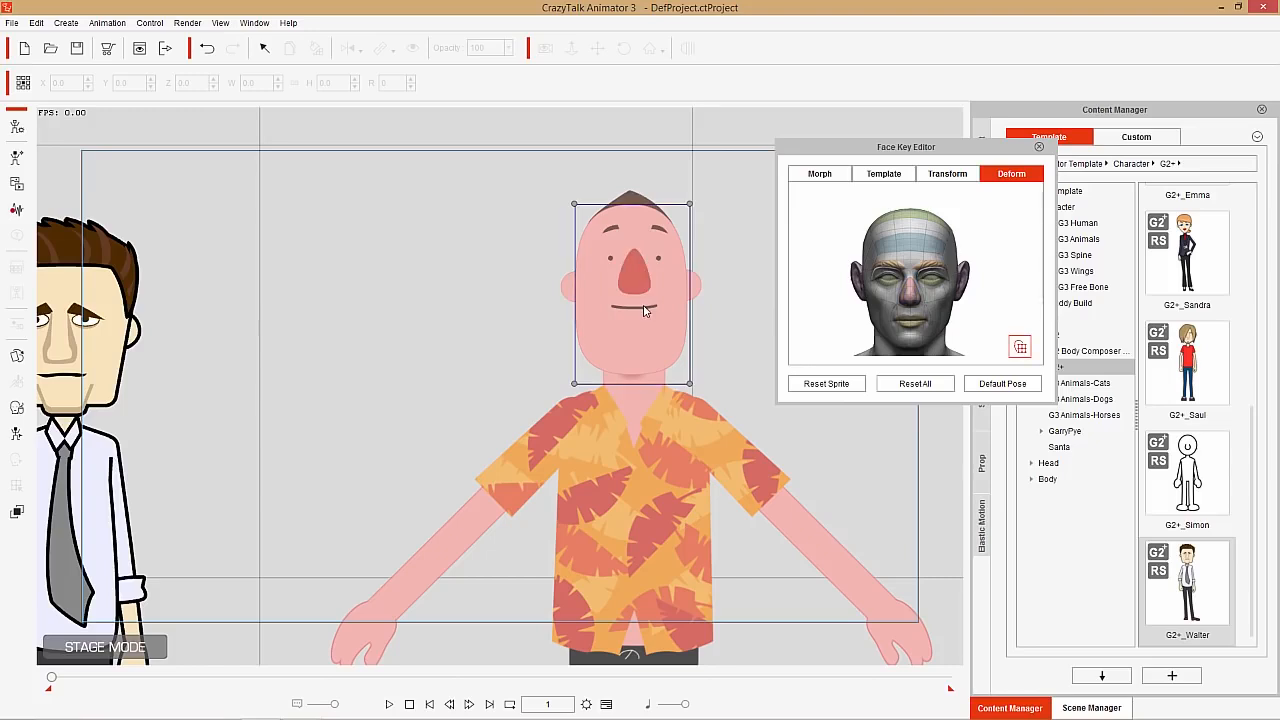
pyautogui.moveTo(691, 205); pyautogui.dragTo(729, 157)
pyautogui.hotkey('ctrl', 'z')
pyautogui.click(634, 278)
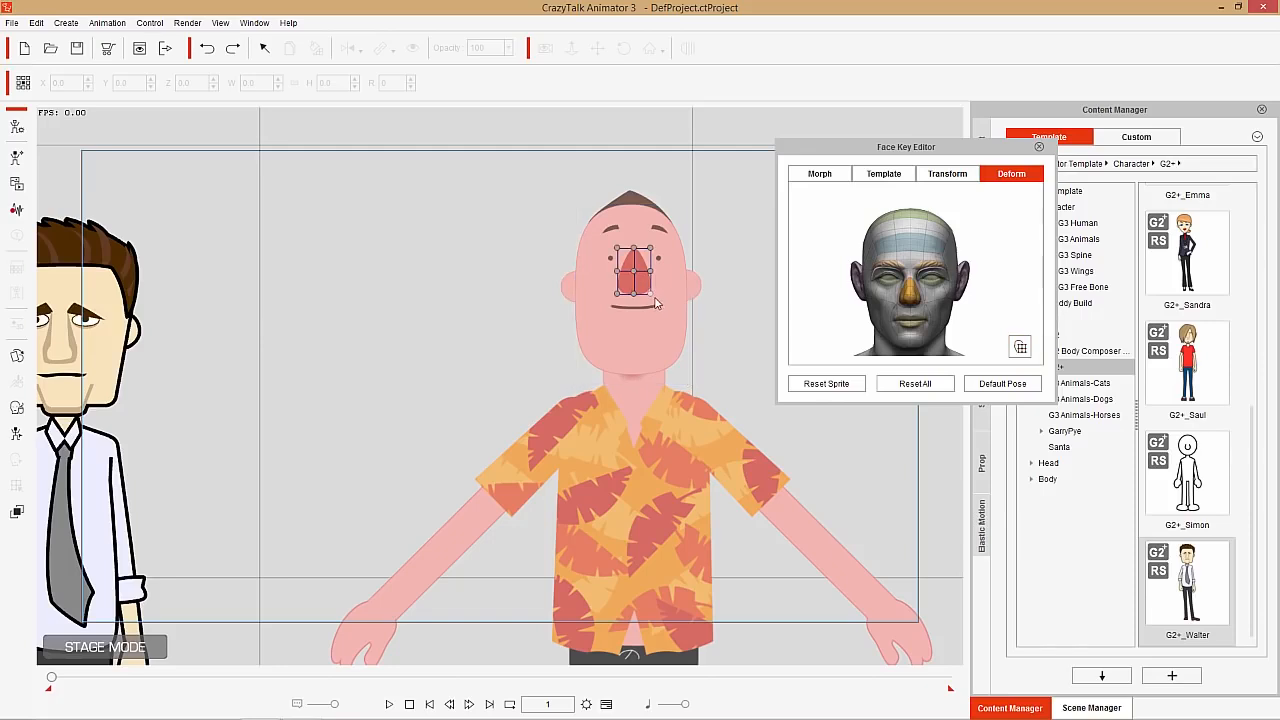
pyautogui.moveTo(653, 295); pyautogui.dragTo(588, 310)
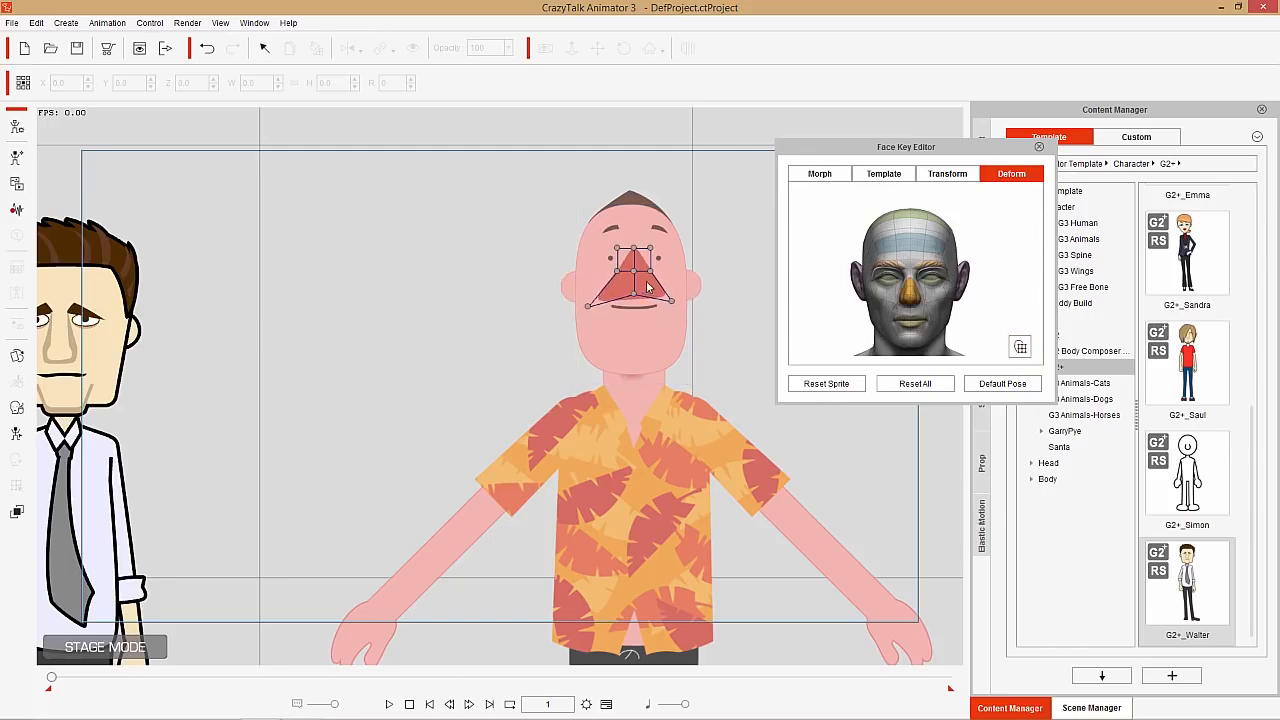
pyautogui.hotkey('ctrl', 'z')
pyautogui.hotkey('ctrl', 'z')
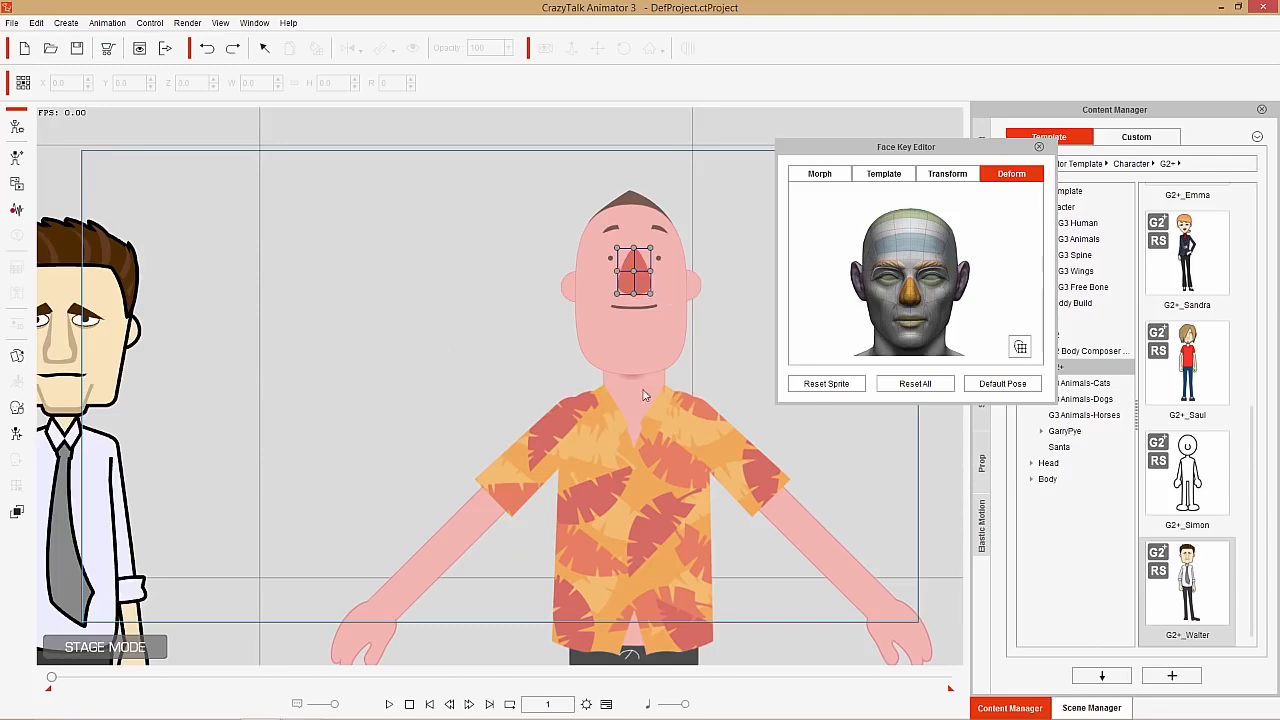
# Close the Face Key Editor and delete the tie-wearing character from the stage
pyautogui.click(1039, 148)
pyautogui.scroll(-4, 354, 394)
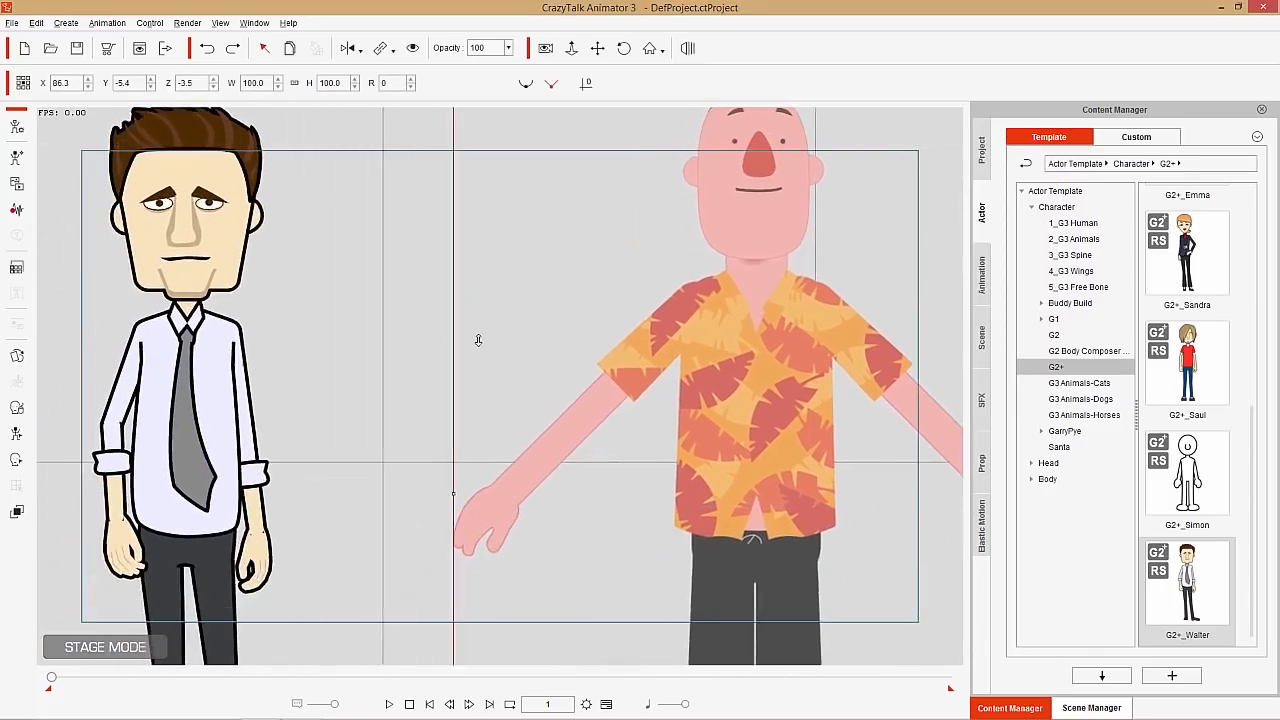
pyautogui.scroll(-1, 473, 355)
pyautogui.click(324, 336)
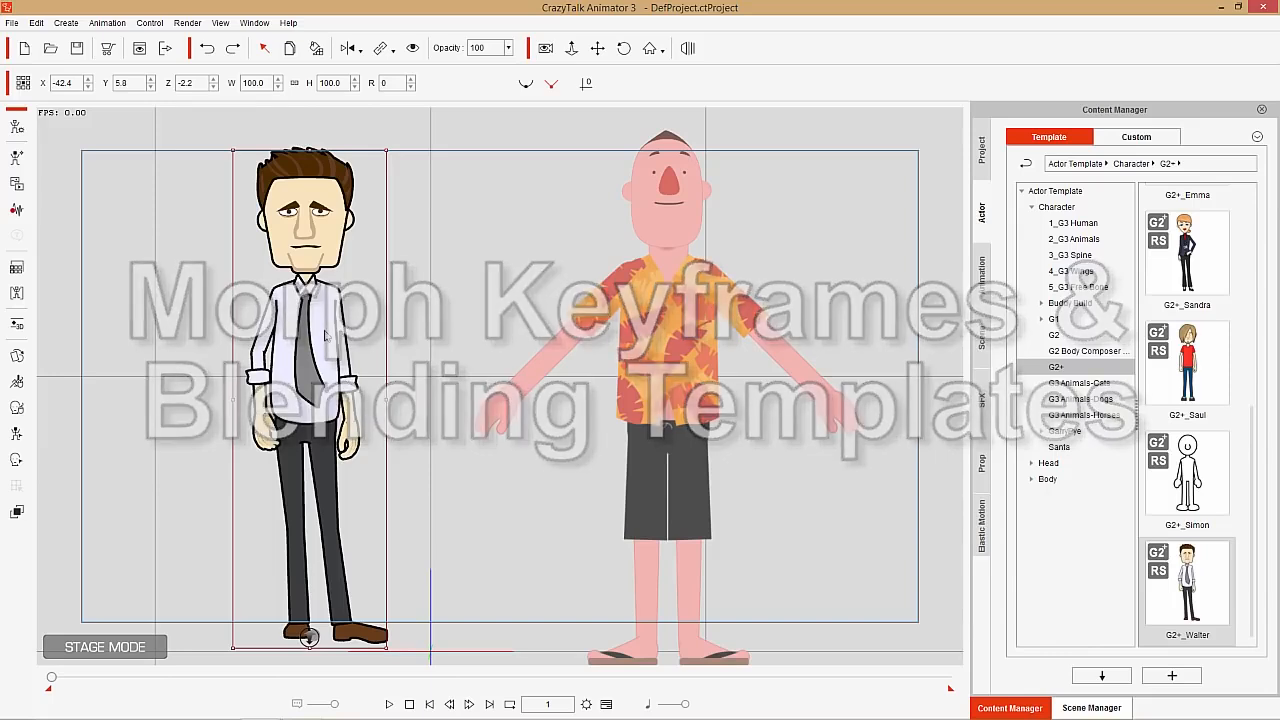
pyautogui.press('Delete')
# Select the orange-shirted character and open the Perform motion templates of Elastic Folks_Front under 1_G3 Human
pyautogui.click(708, 294)
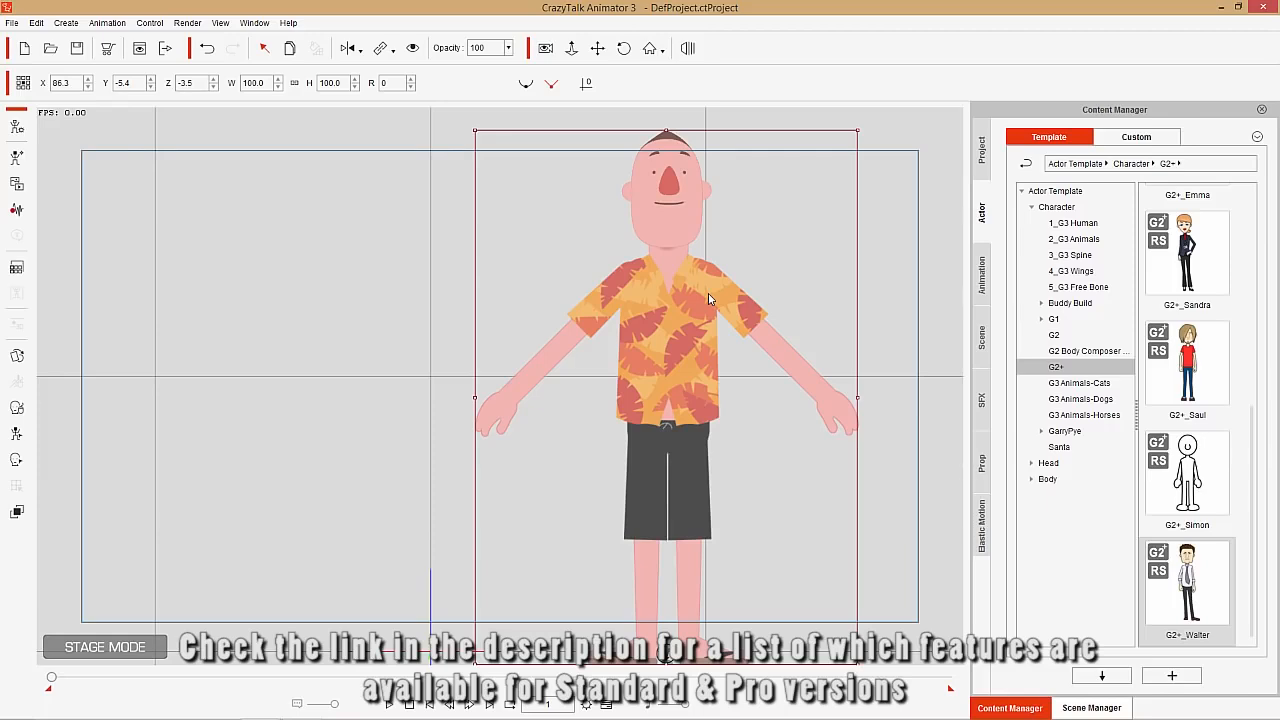
pyautogui.press('x')
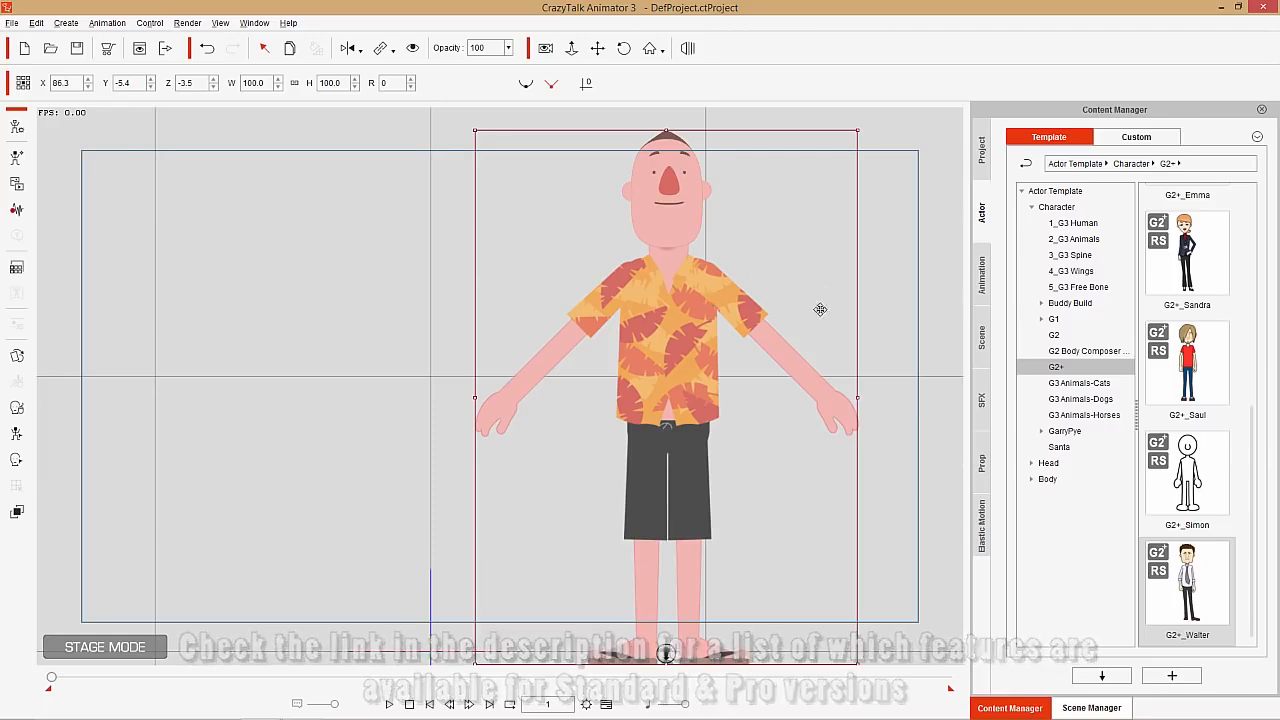
pyautogui.moveTo(820, 309); pyautogui.dragTo(640, 431)
pyautogui.press('z')
pyautogui.press('x')
pyautogui.moveTo(595, 425)
pyautogui.mouseDown()
pyautogui.moveTo(574, 410)
pyautogui.moveTo(583, 419)
pyautogui.mouseUp()
pyautogui.press('z')
pyautogui.click(982, 275)
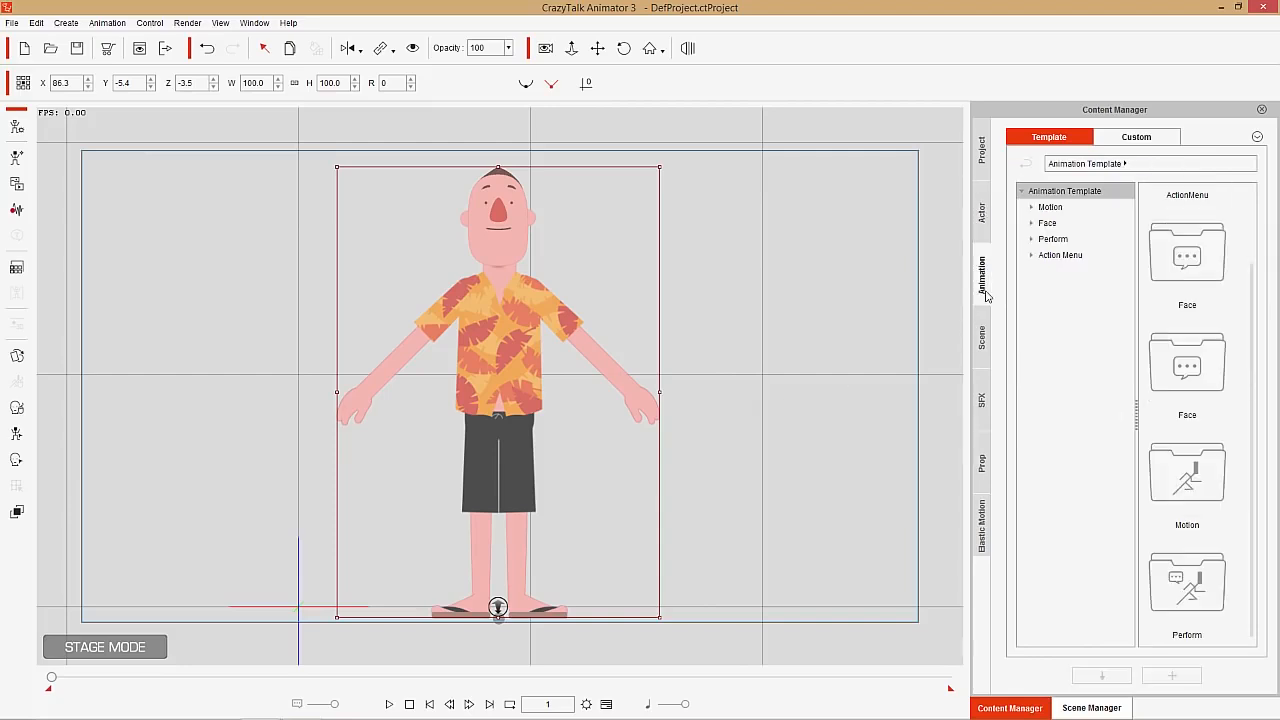
pyautogui.click(1031, 208)
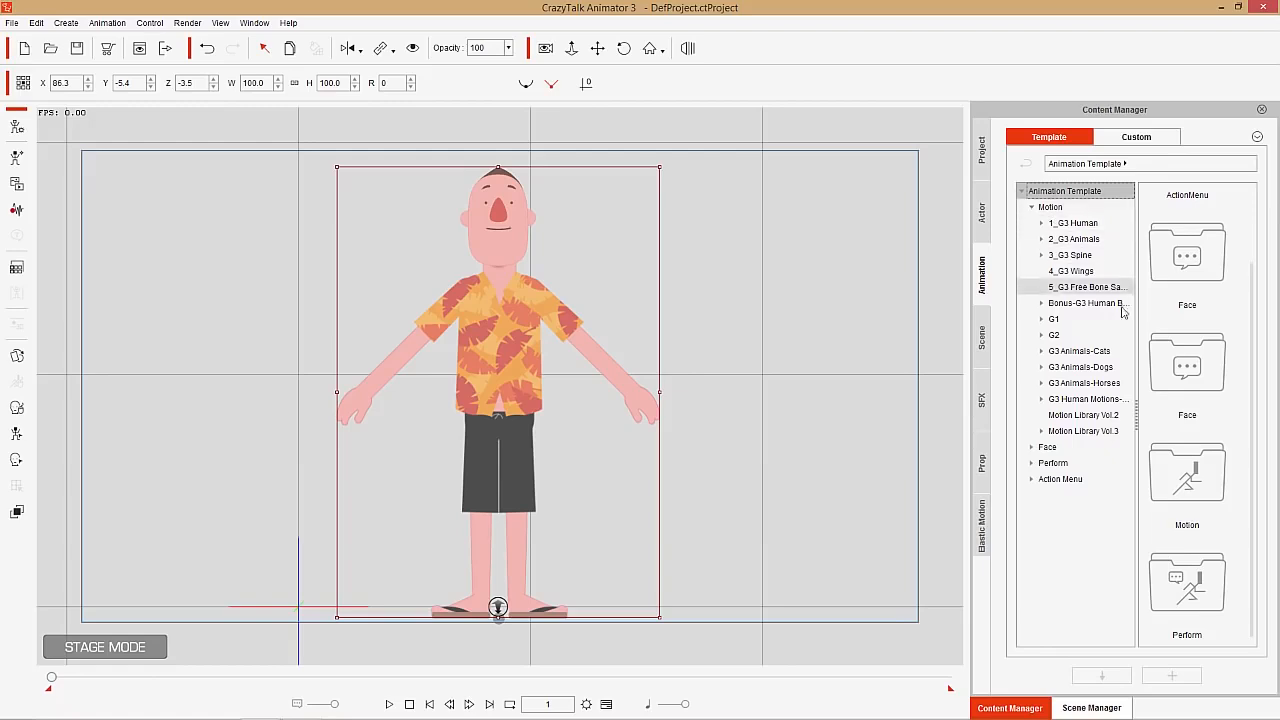
pyautogui.click(1043, 225)
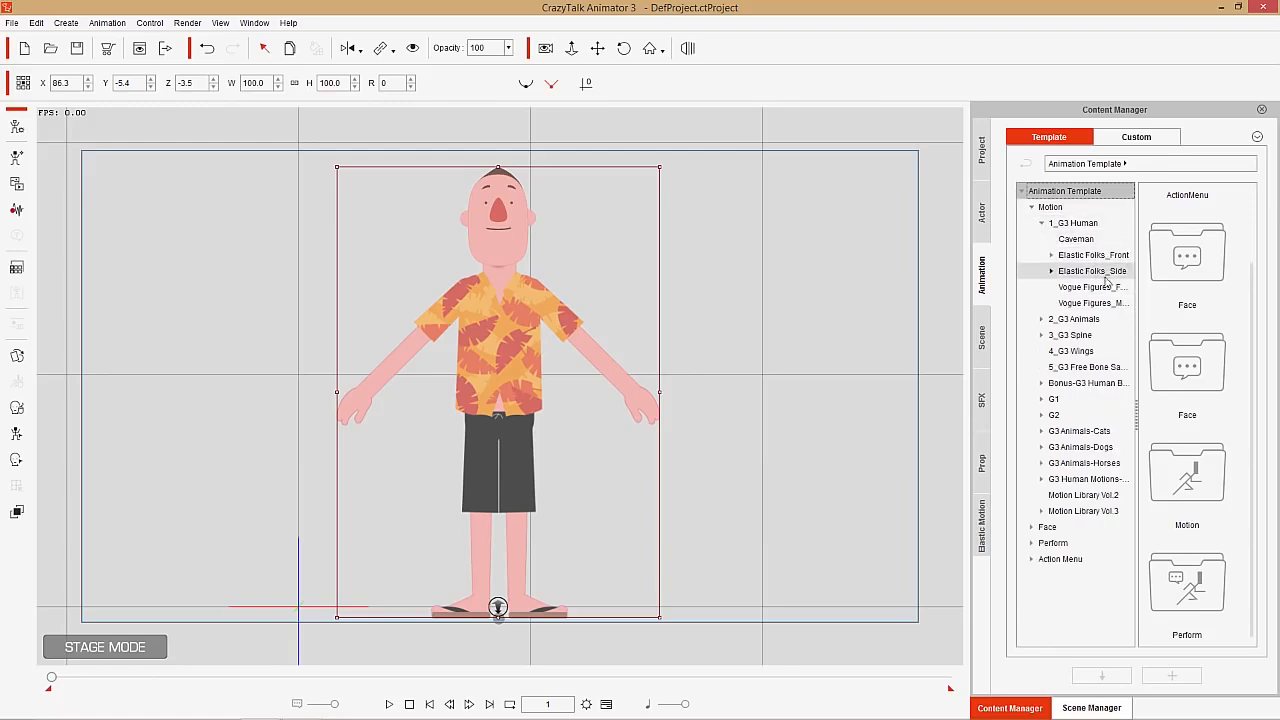
pyautogui.click(1080, 257)
pyautogui.click(1051, 255)
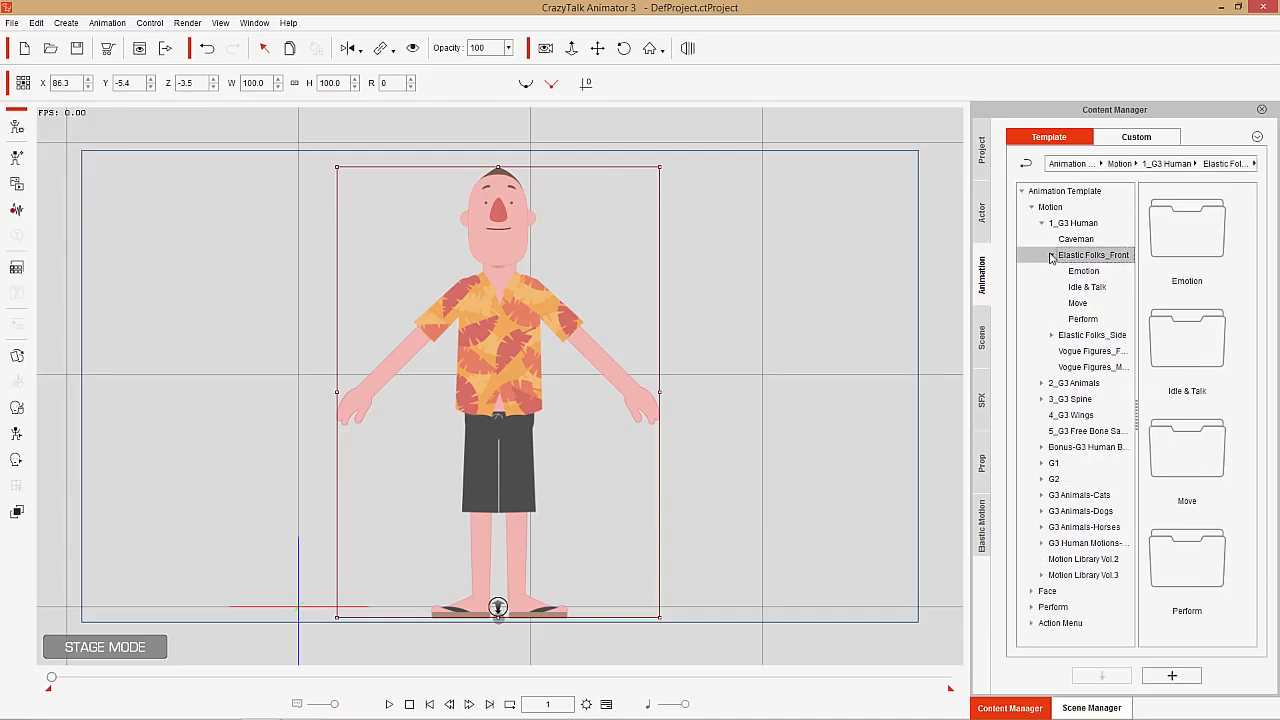
pyautogui.click(1083, 318)
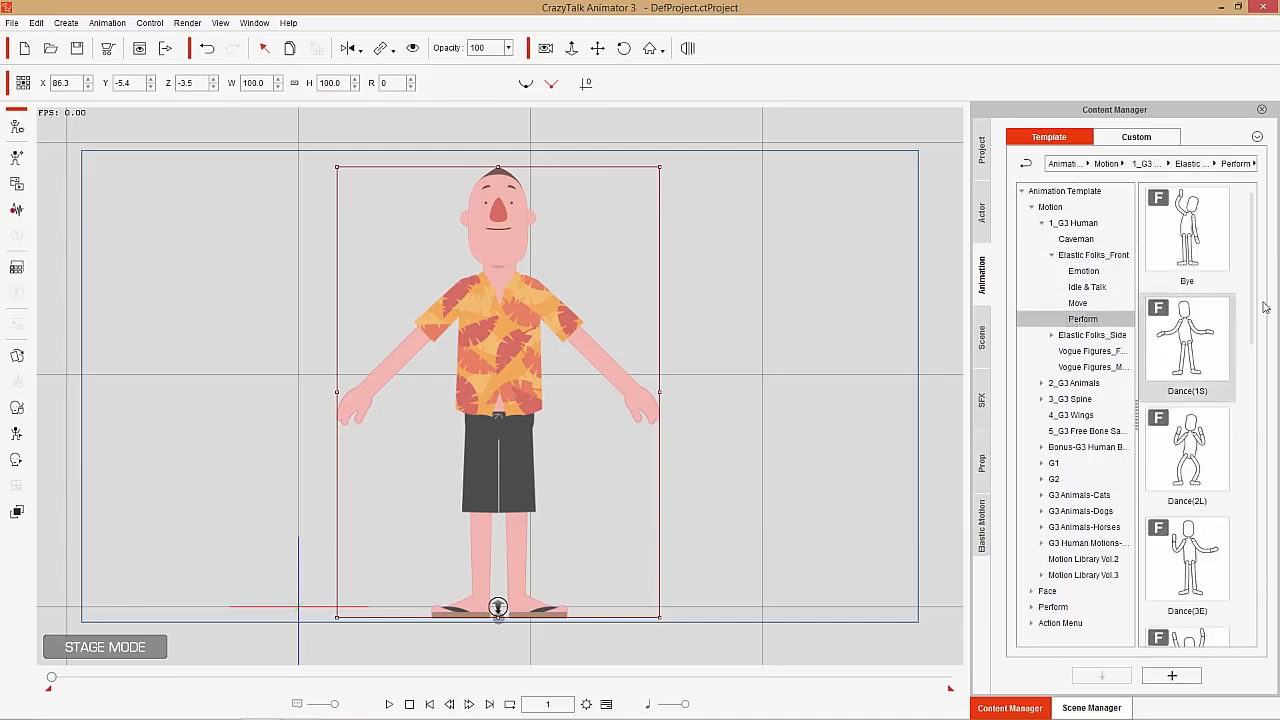
# Apply the Dance(1S) motion to the character, followed by Dance(2L) twice and Dance(3E)
pyautogui.scroll(-2, 1257, 293)
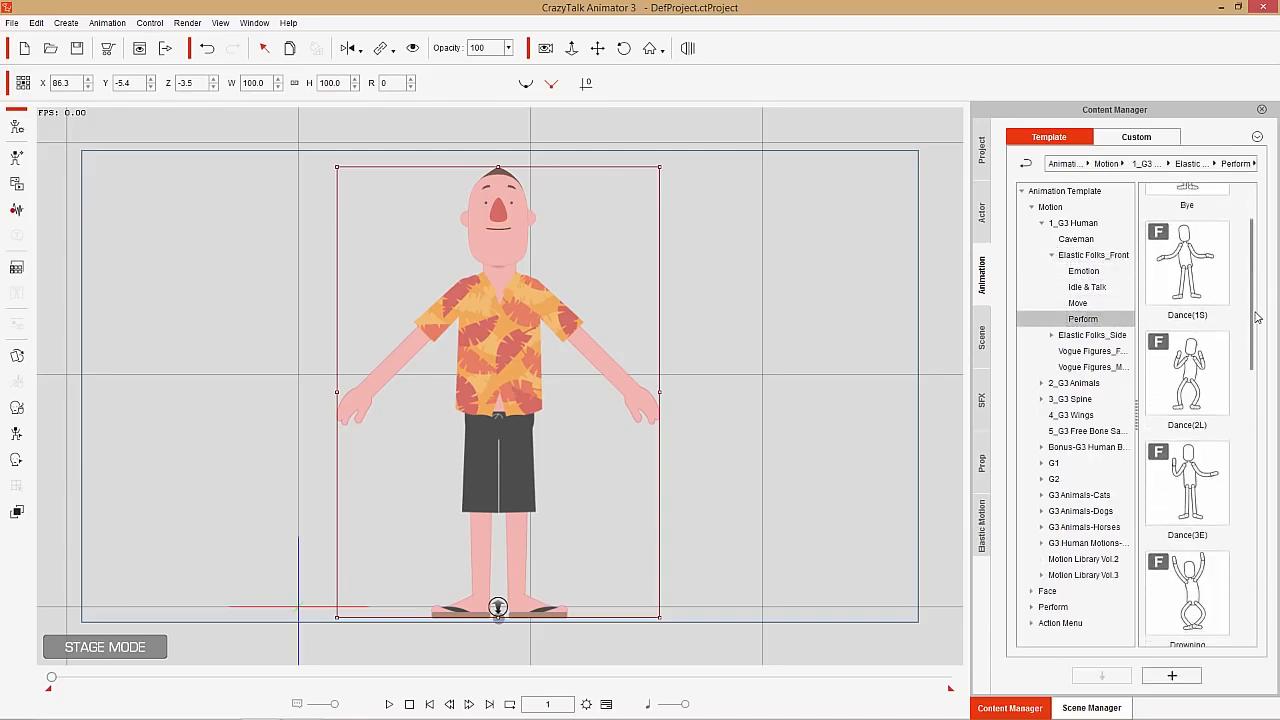
pyautogui.doubleClick(1192, 283)
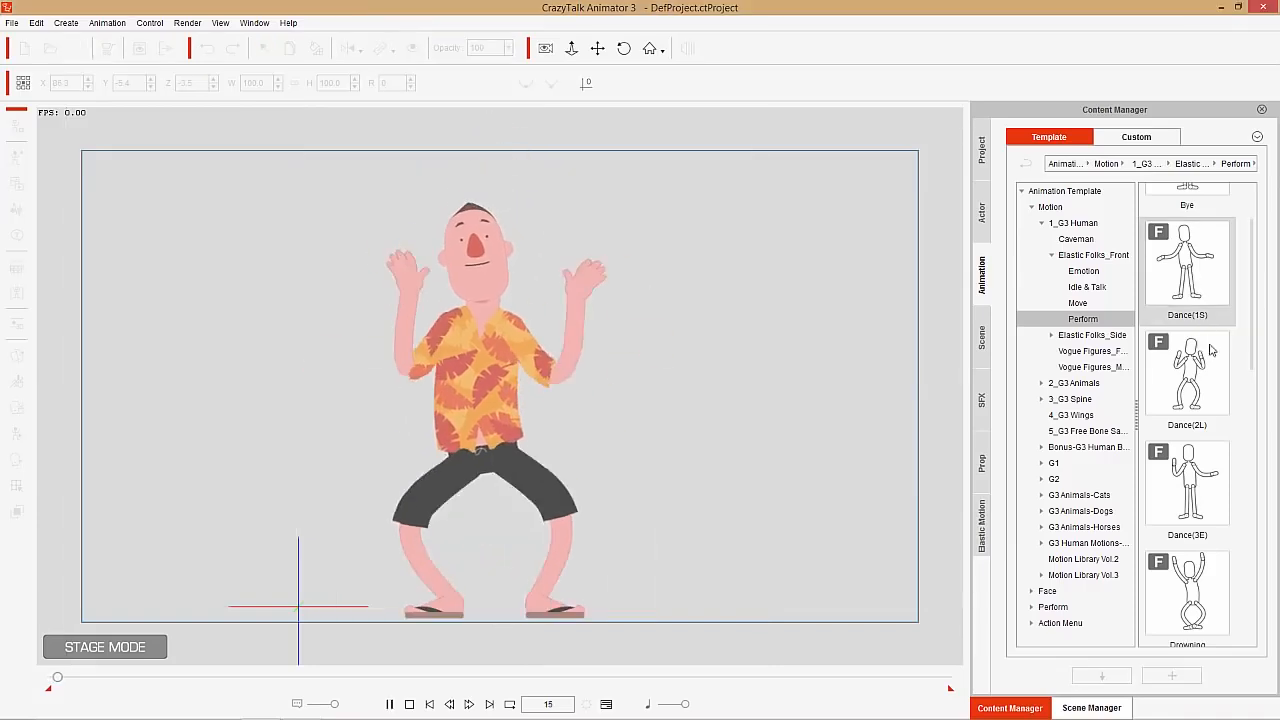
pyautogui.doubleClick(1208, 372)
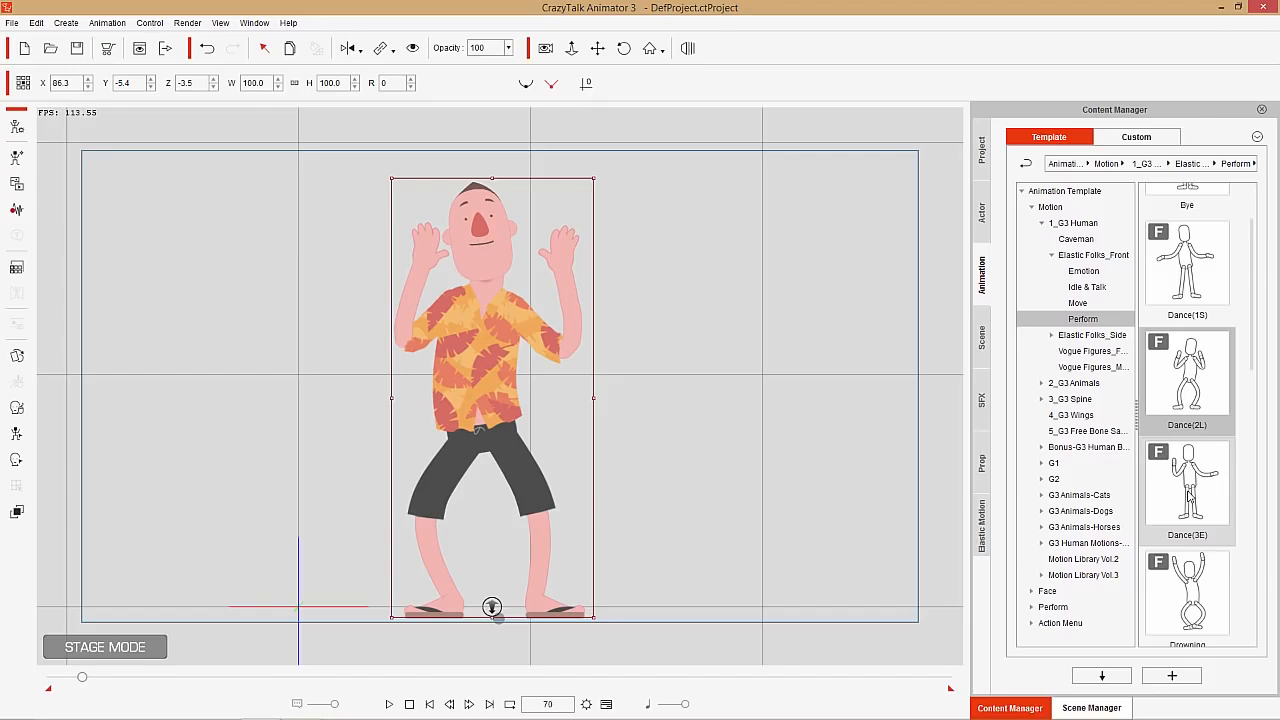
pyautogui.doubleClick(1187, 397)
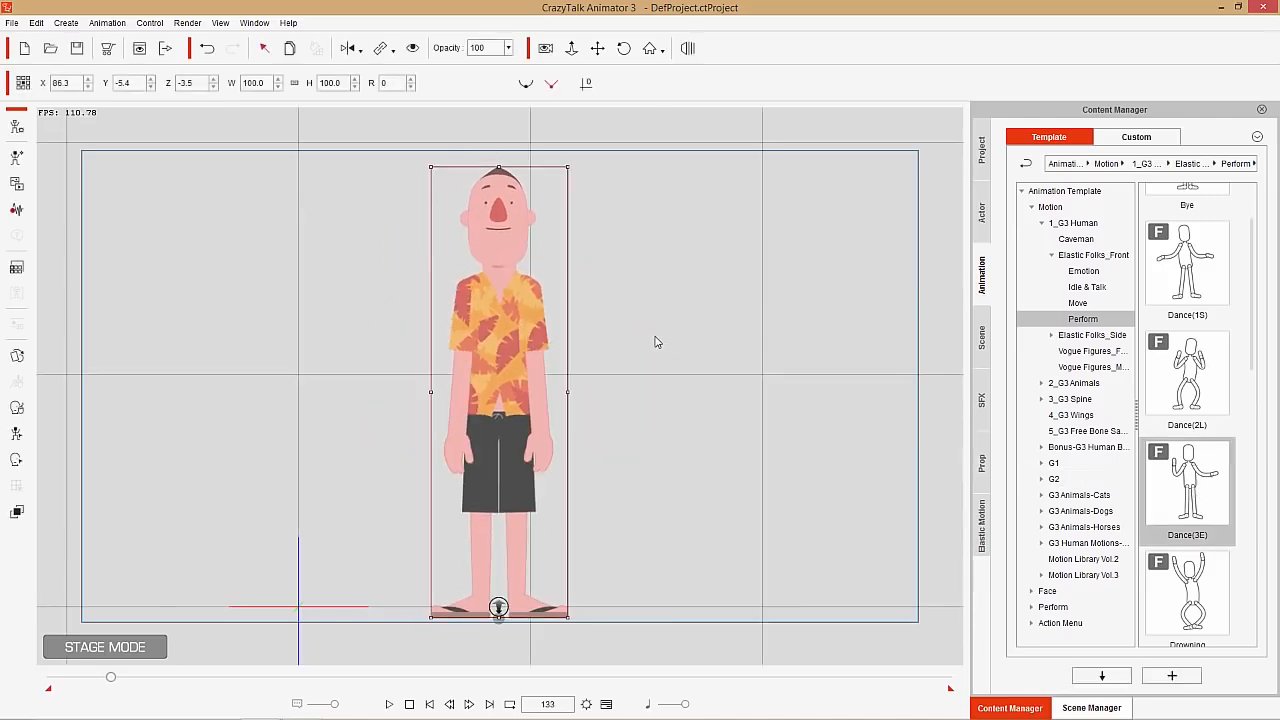
# Display the character's Motion track in the timeline to review the dance clips, and return the playhead to frame 1
pyautogui.press('F3')
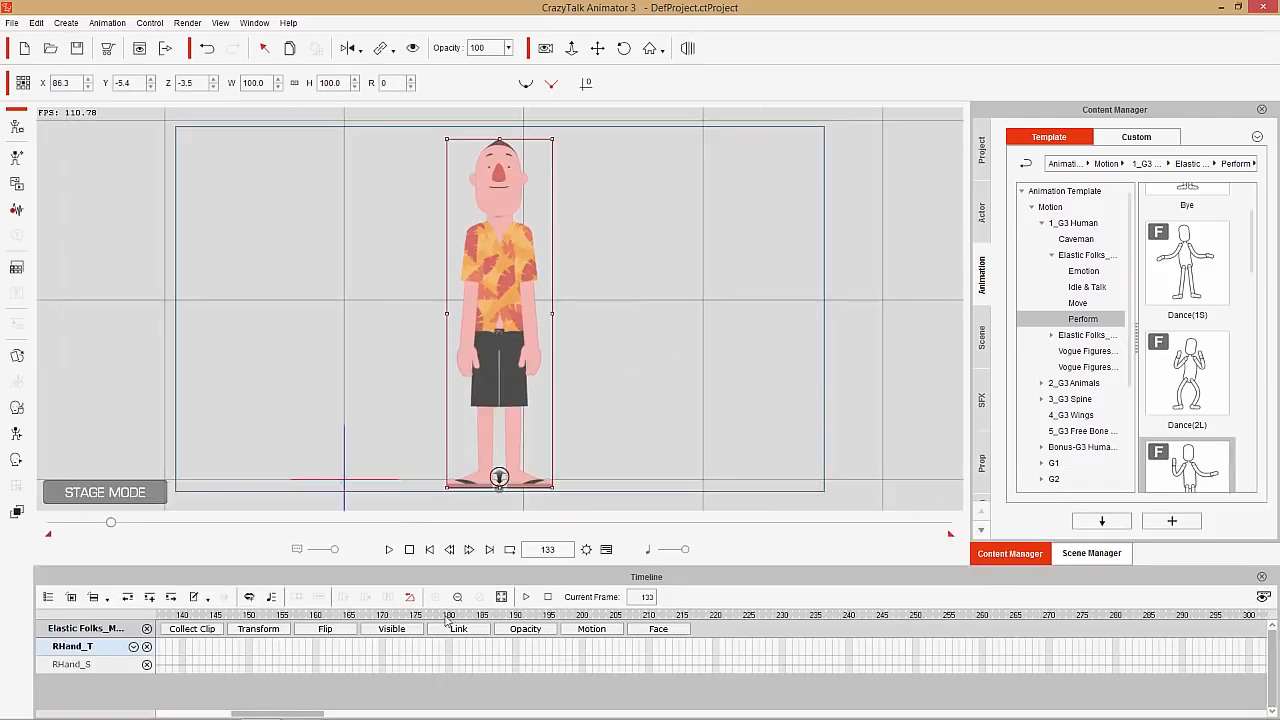
pyautogui.click(579, 631)
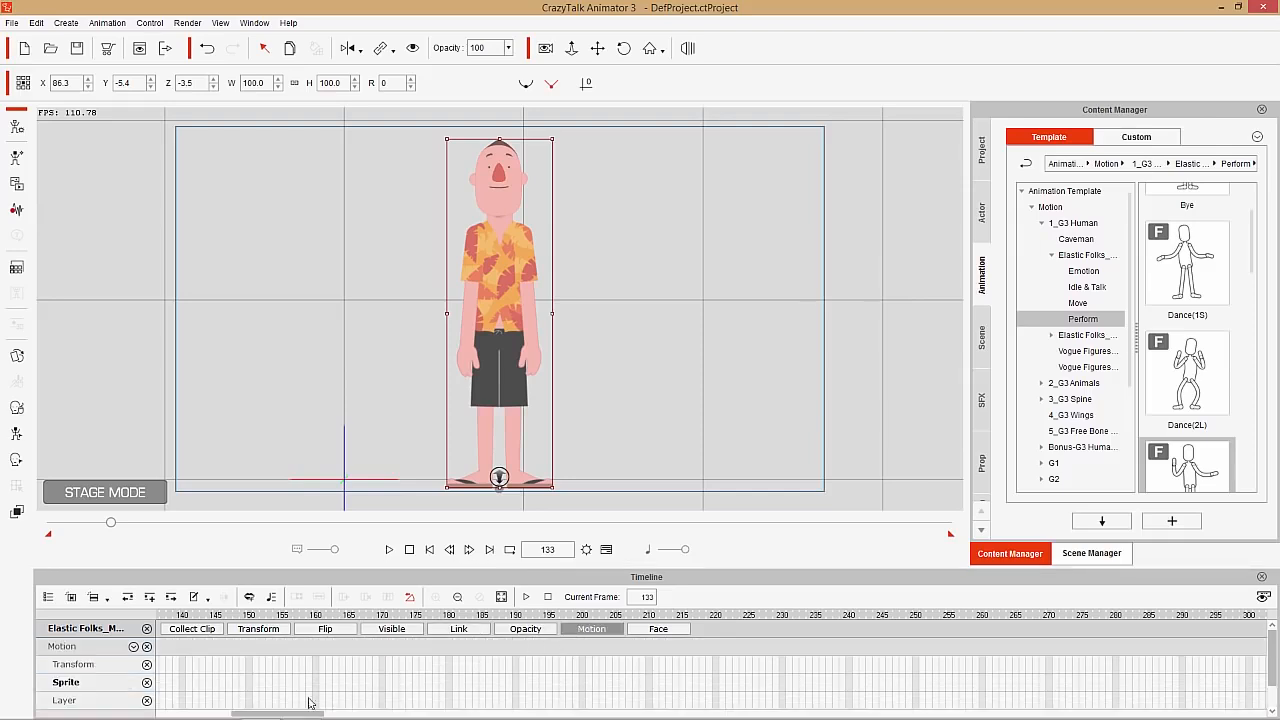
pyautogui.moveTo(295, 714); pyautogui.dragTo(178, 716)
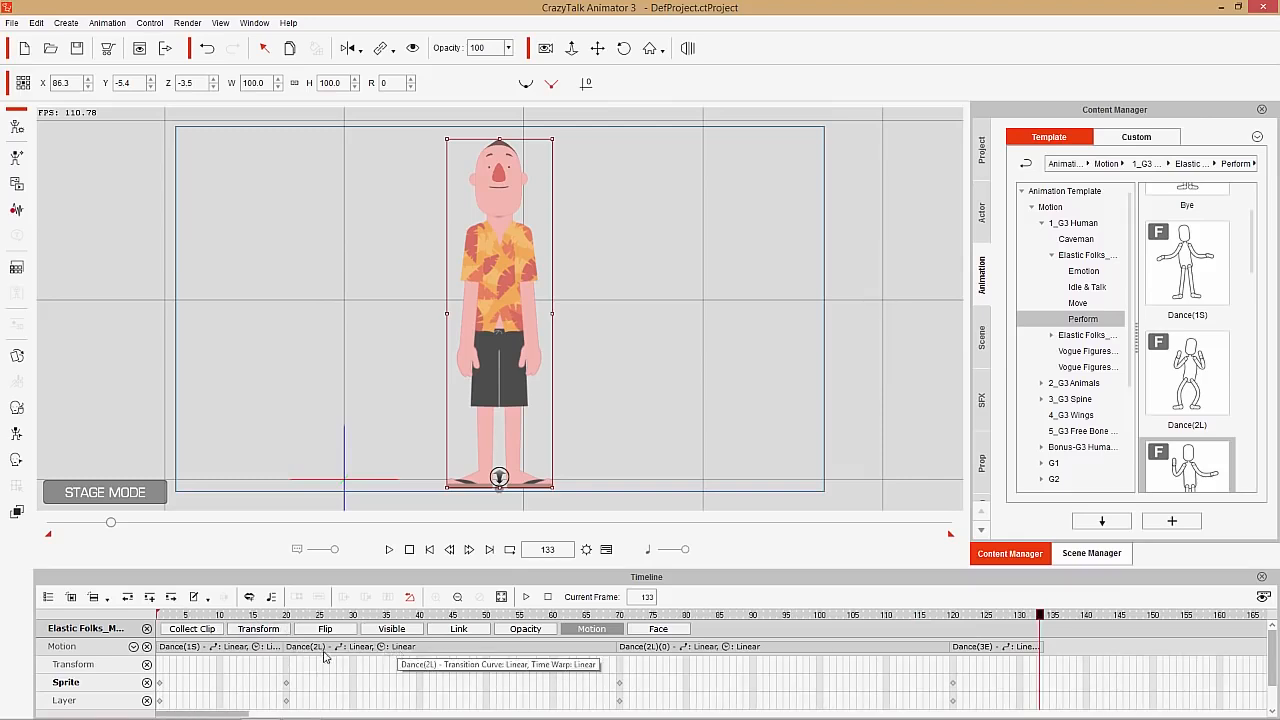
pyautogui.click(738, 650)
pyautogui.click(1007, 648)
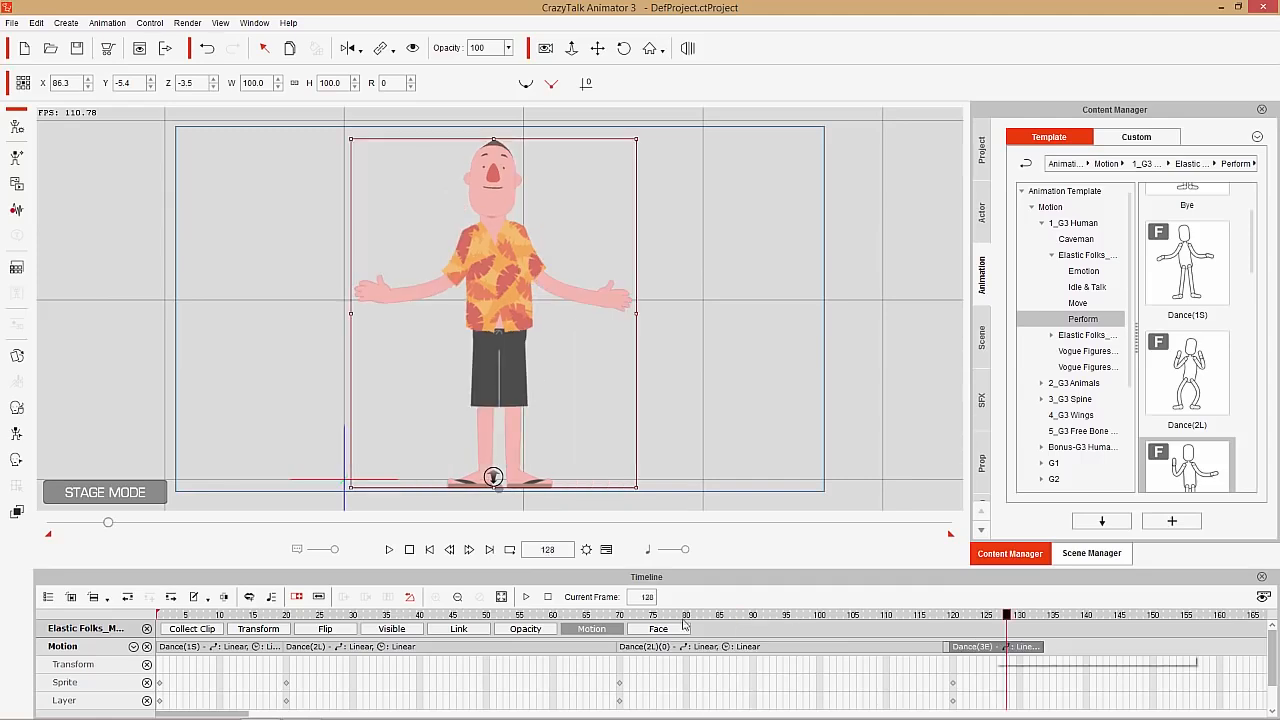
pyautogui.moveTo(282, 614); pyautogui.dragTo(117, 609)
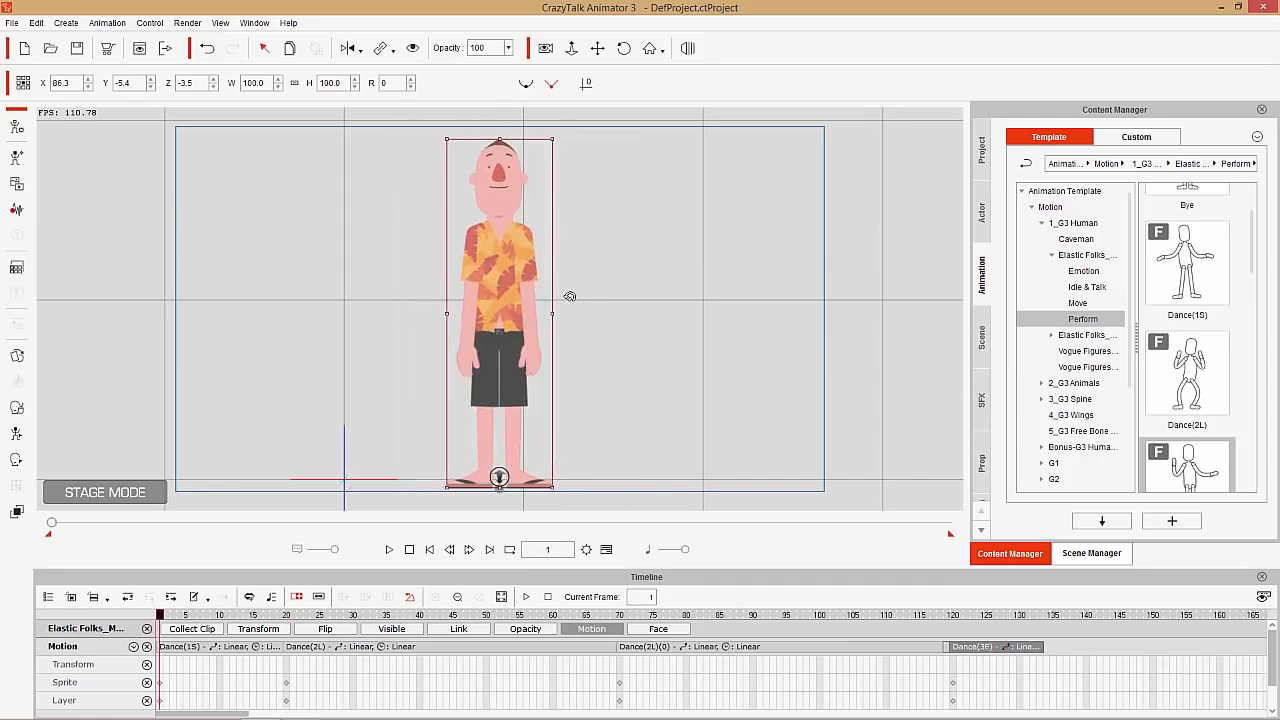
# Open the Face Key Editor in Morph mode for the orange-shirted character's head
pyautogui.moveTo(595, 301); pyautogui.dragTo(533, 52)
pyautogui.moveTo(654, 274); pyautogui.dragTo(650, 205)
pyautogui.moveTo(807, 321); pyautogui.dragTo(764, 289)
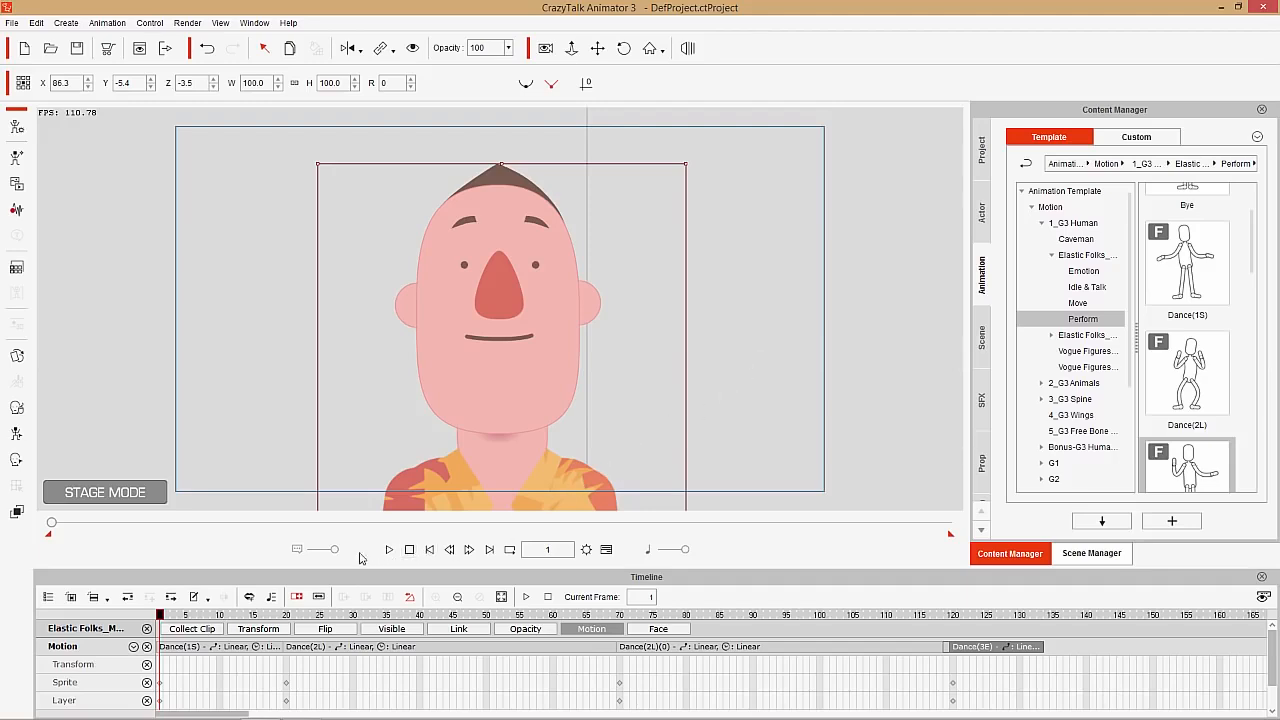
pyautogui.click(15, 462)
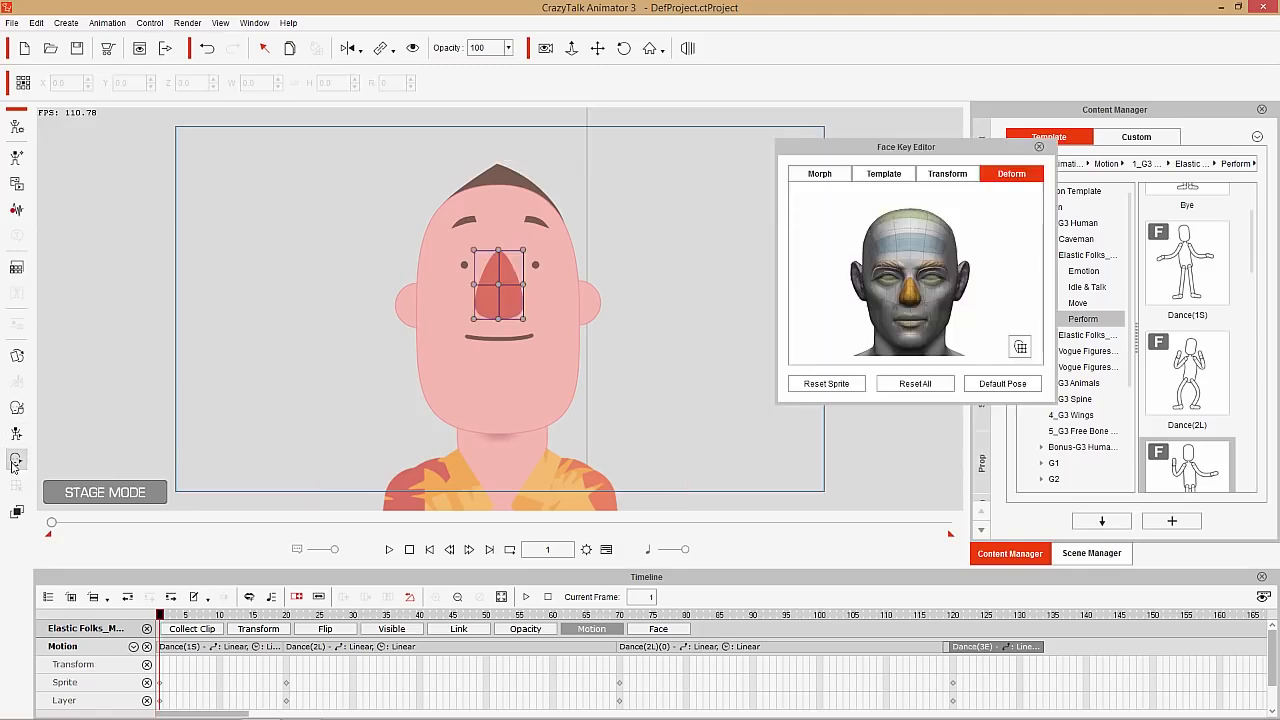
pyautogui.click(819, 175)
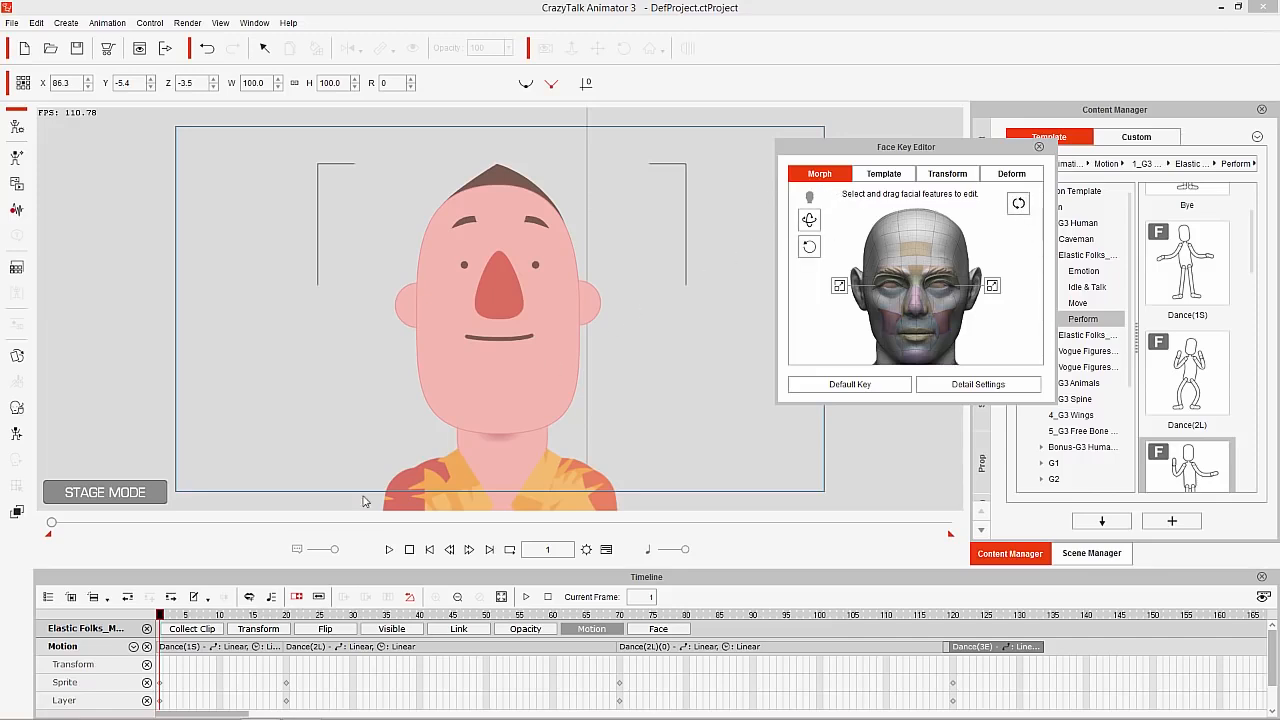
# Scrub through the start of the first dance clip and, at frame 6, turn the face downward in Morph mode
pyautogui.click(179, 615)
pyautogui.moveTo(178, 618); pyautogui.dragTo(226, 618)
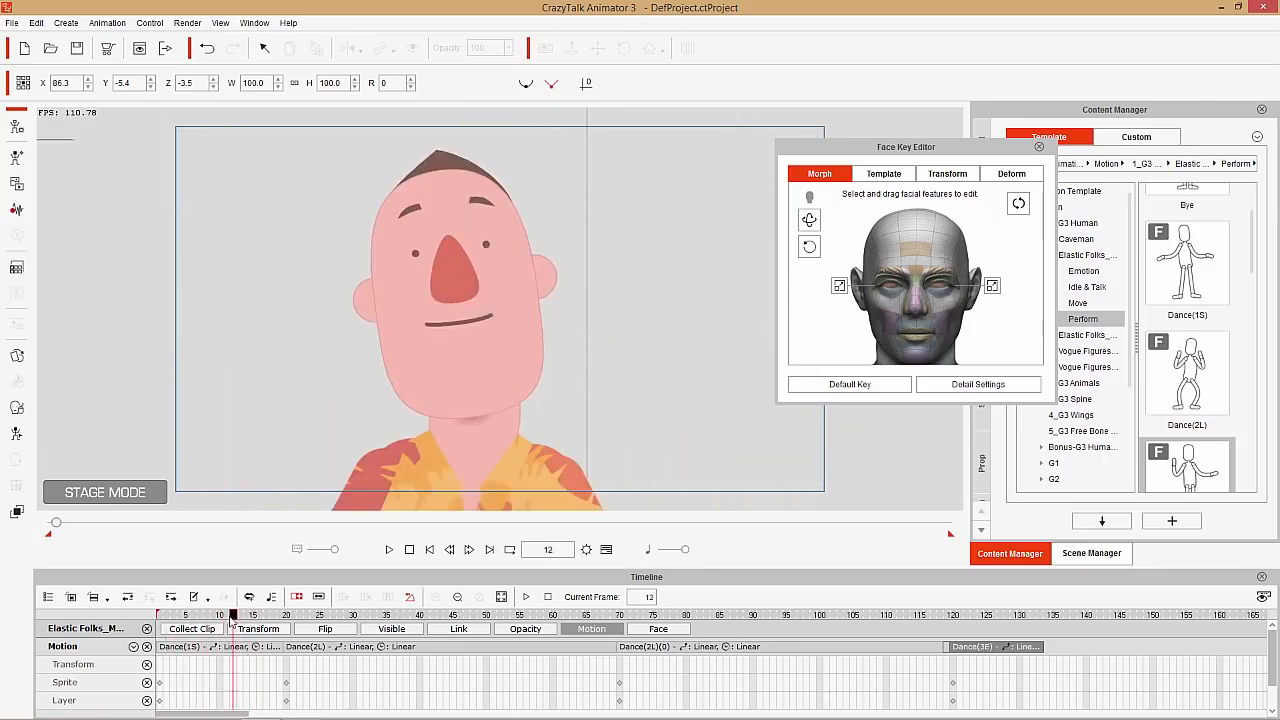
pyautogui.scroll(-5, 344, 303)
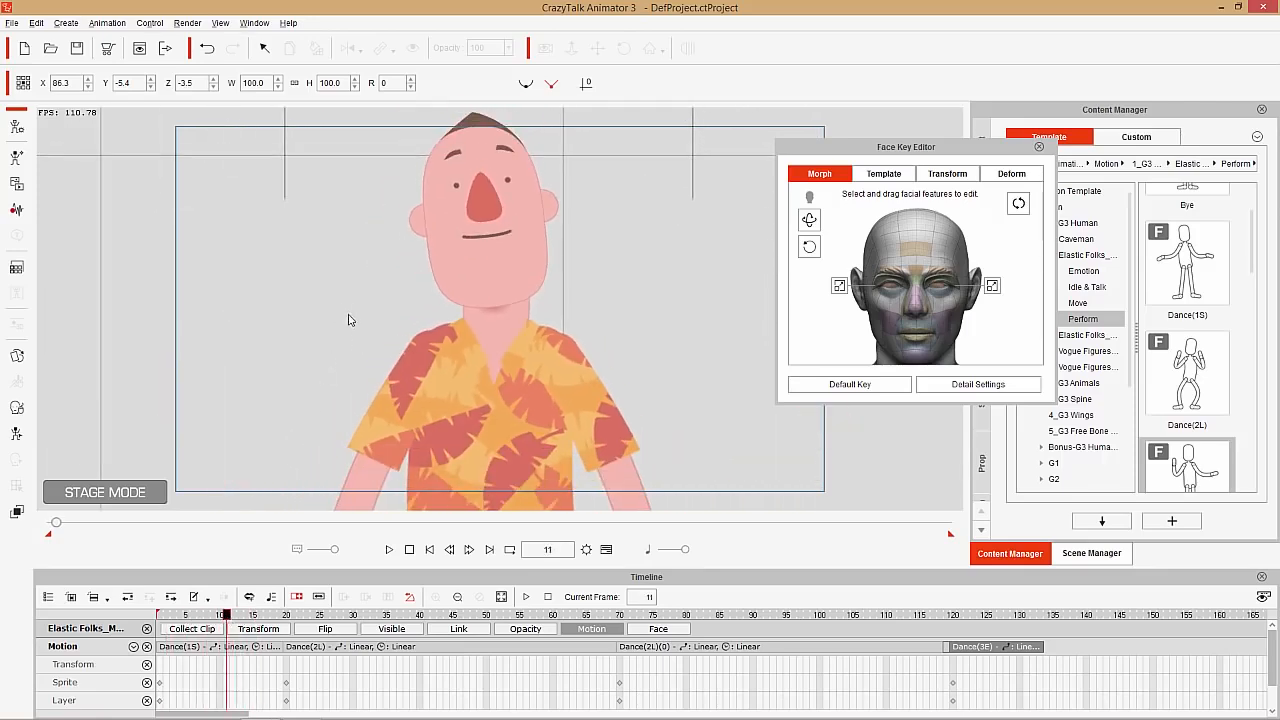
pyautogui.moveTo(224, 618); pyautogui.dragTo(157, 637)
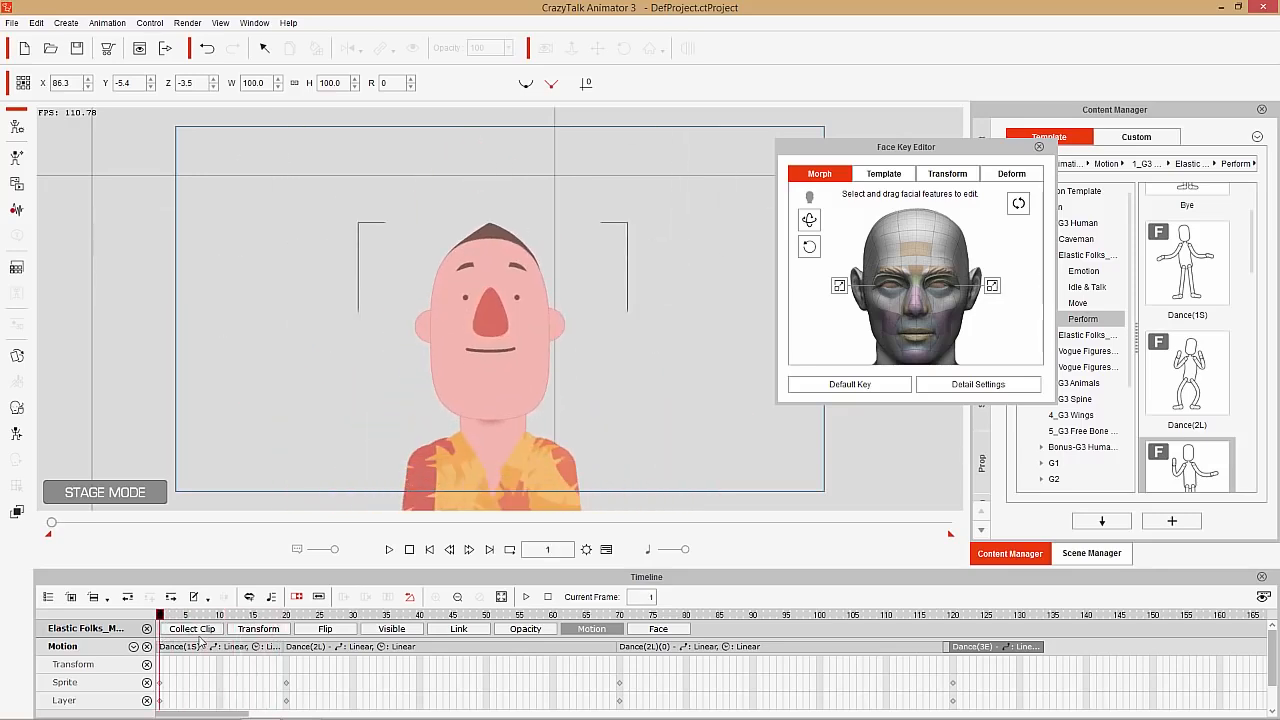
pyautogui.moveTo(167, 620)
pyautogui.mouseDown()
pyautogui.moveTo(210, 620)
pyautogui.moveTo(192, 620)
pyautogui.mouseUp()
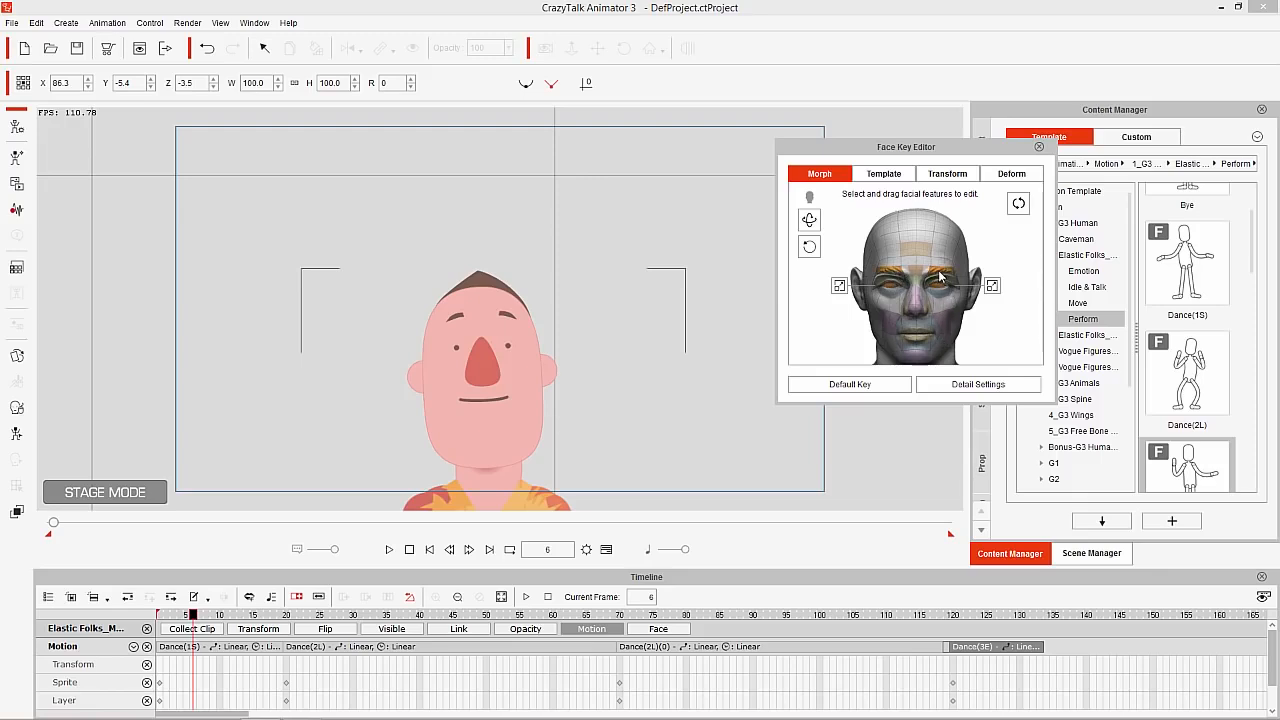
pyautogui.click(810, 221)
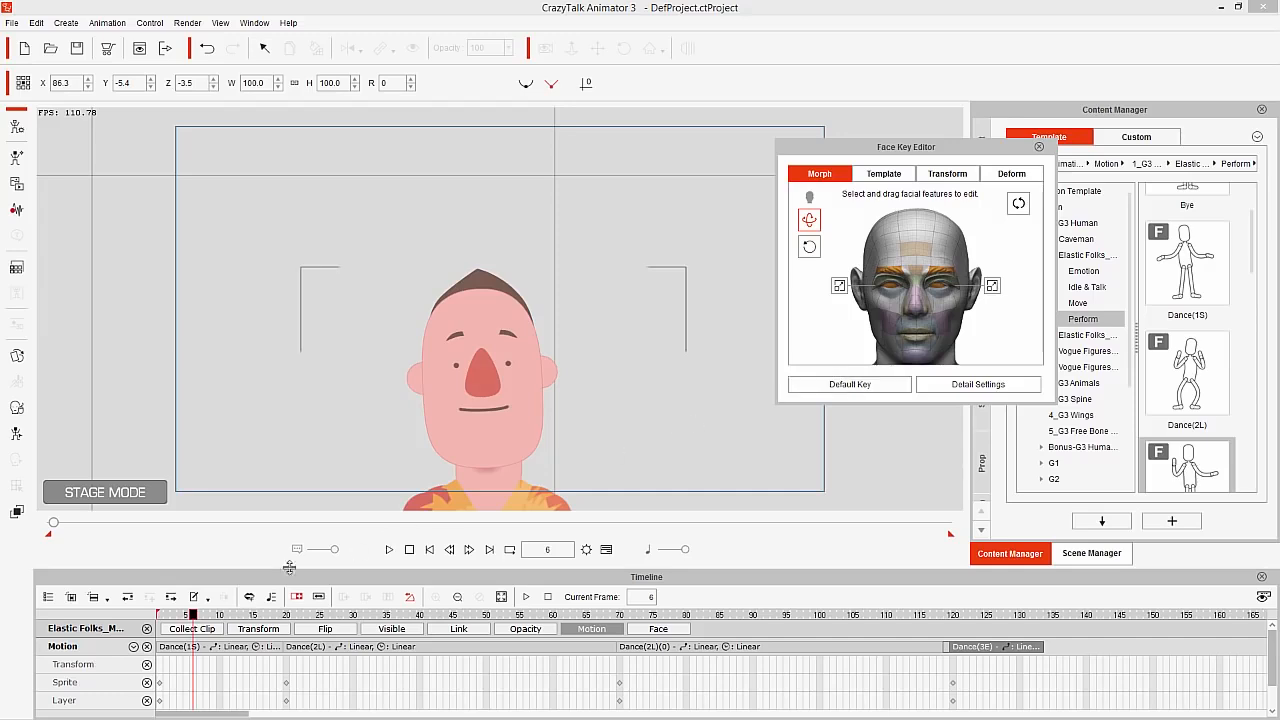
# Switch the timeline to function-related tracks and show the character's Face tracks in place of the Motion tracks
pyautogui.click(107, 600)
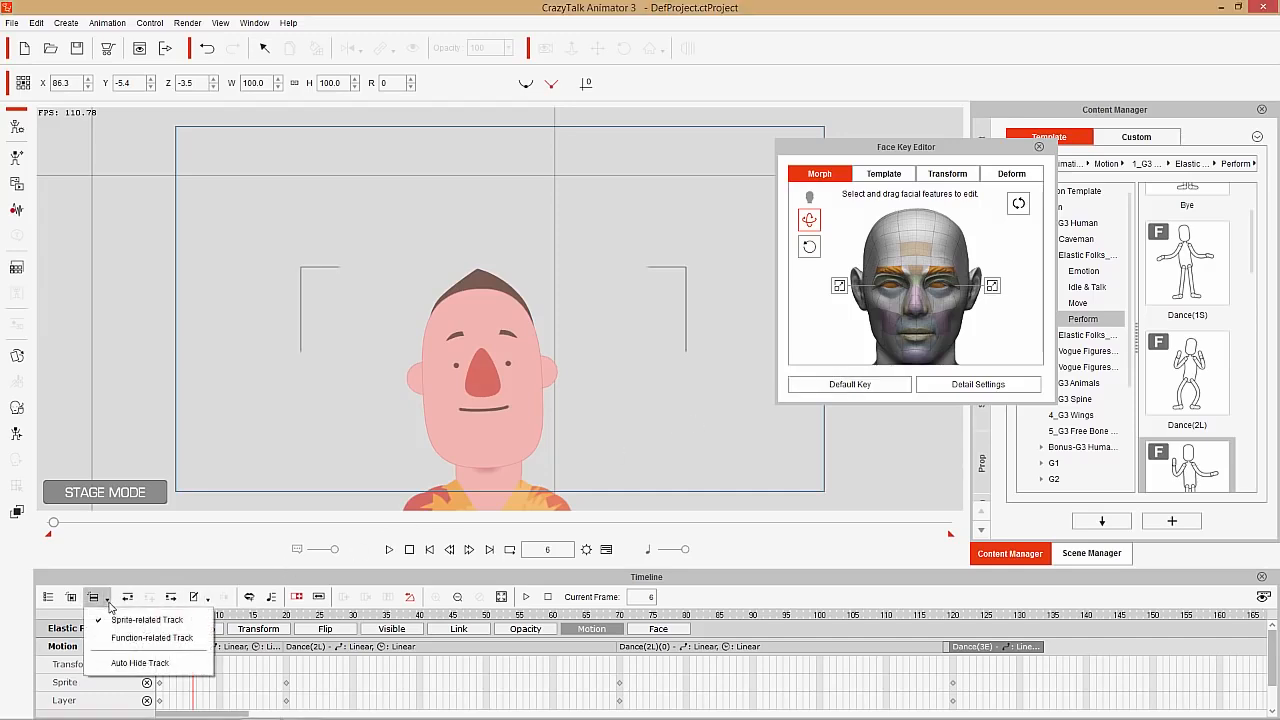
pyautogui.click(151, 640)
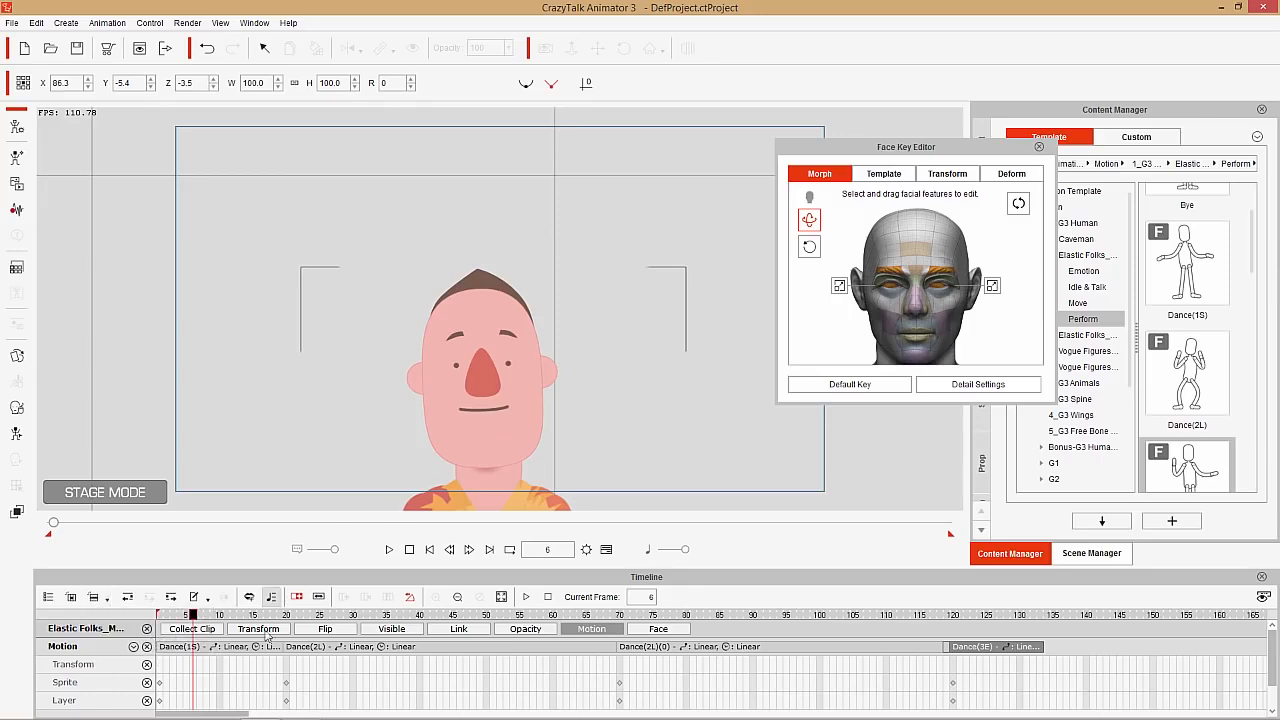
pyautogui.click(146, 647)
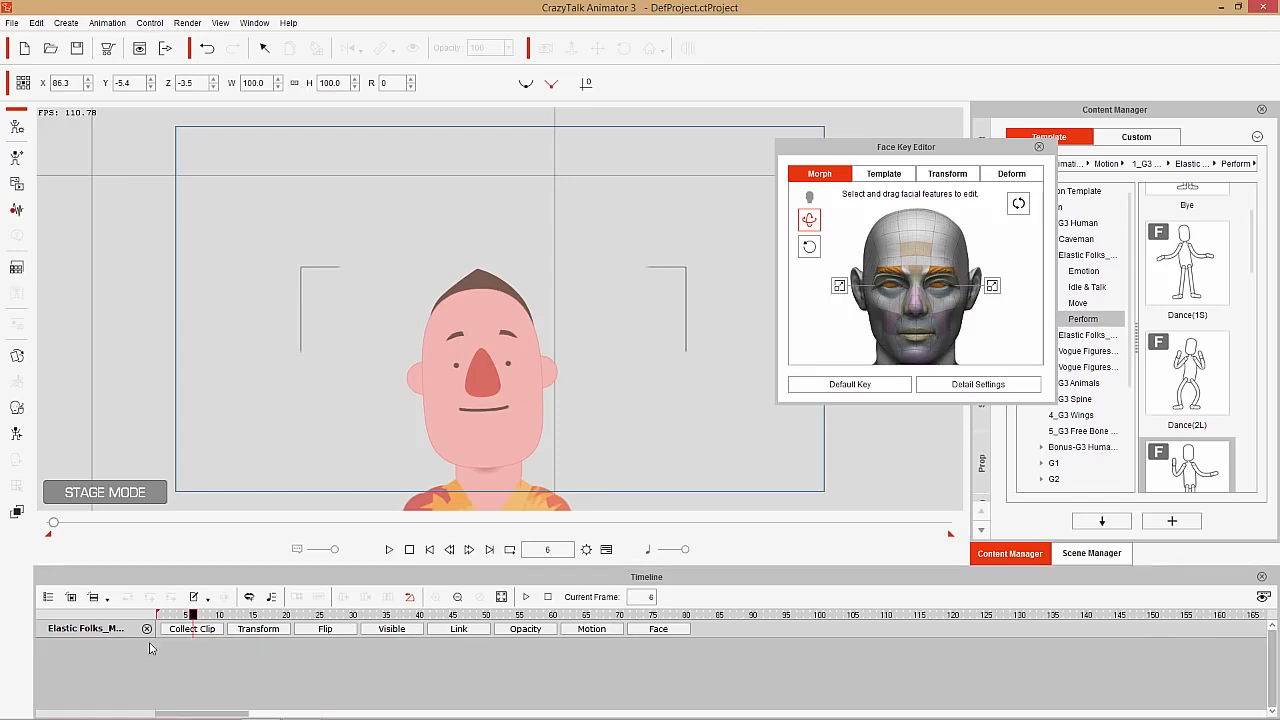
pyautogui.click(660, 629)
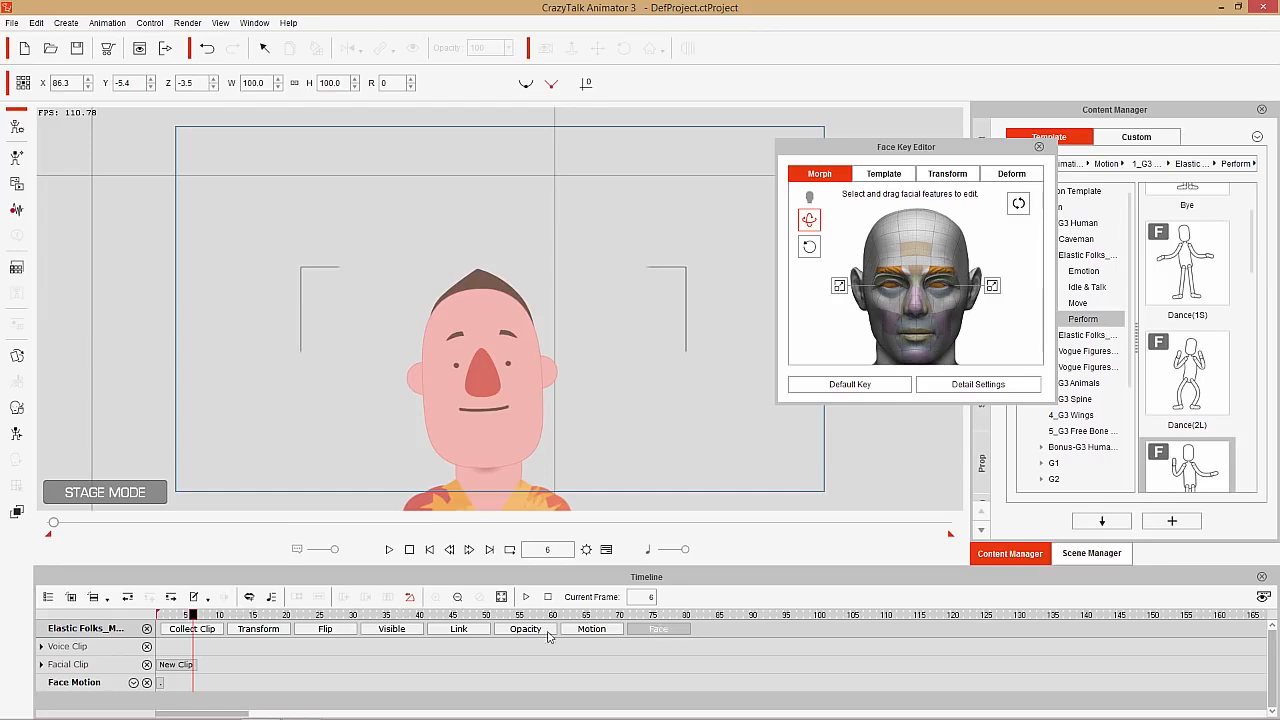
# Expand the Facial Clip track in the timeline to show its Head, Face and Eye key tracks
pyautogui.click(105, 599)
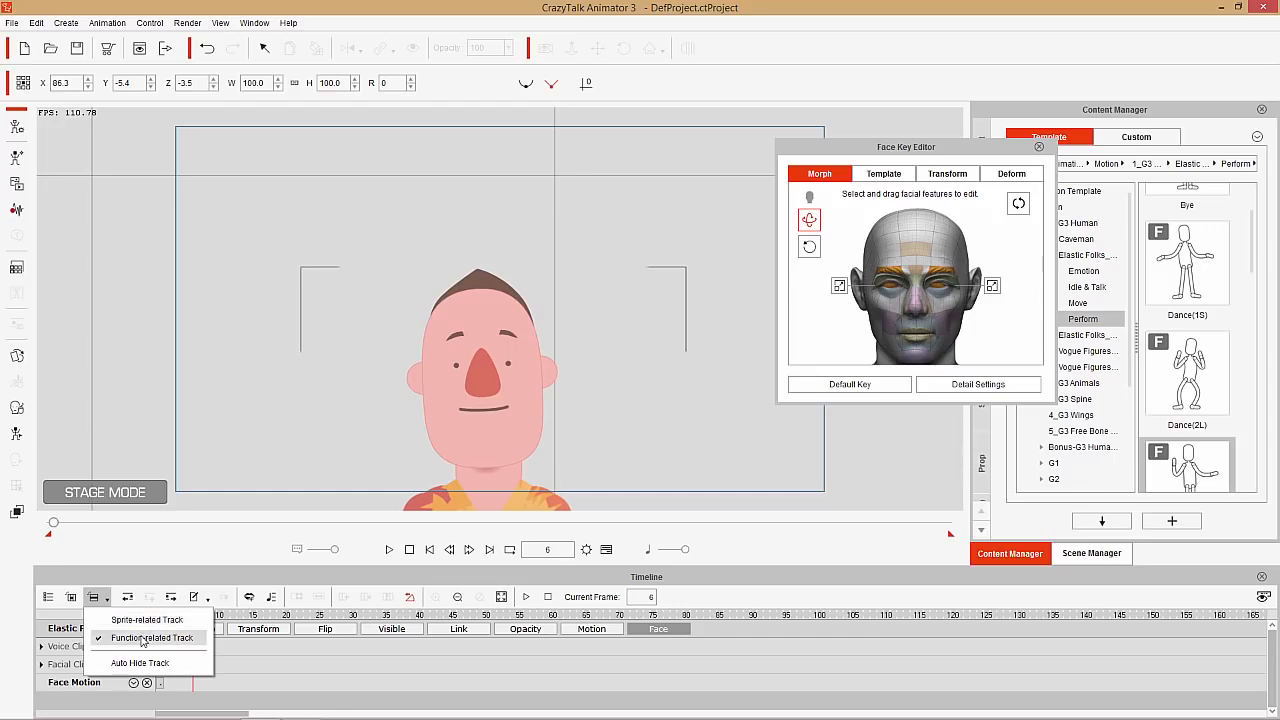
pyautogui.click(143, 638)
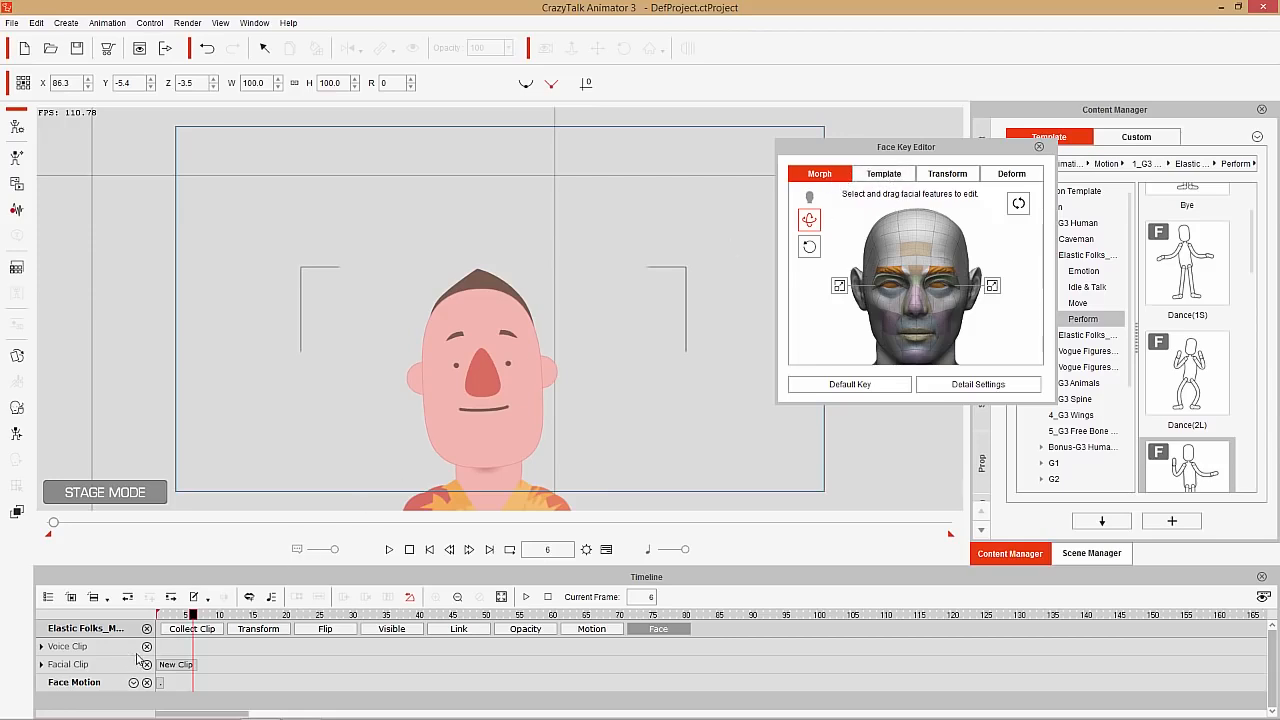
pyautogui.click(42, 666)
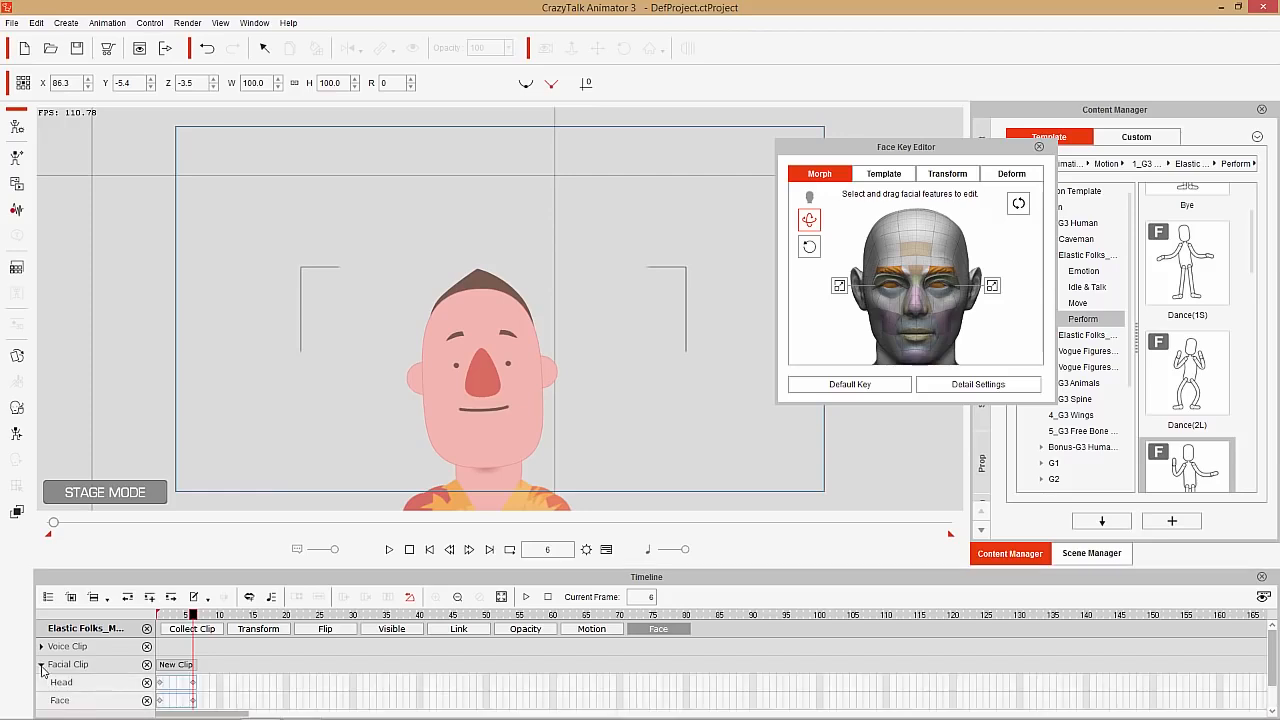
pyautogui.scroll(-2, 192, 660)
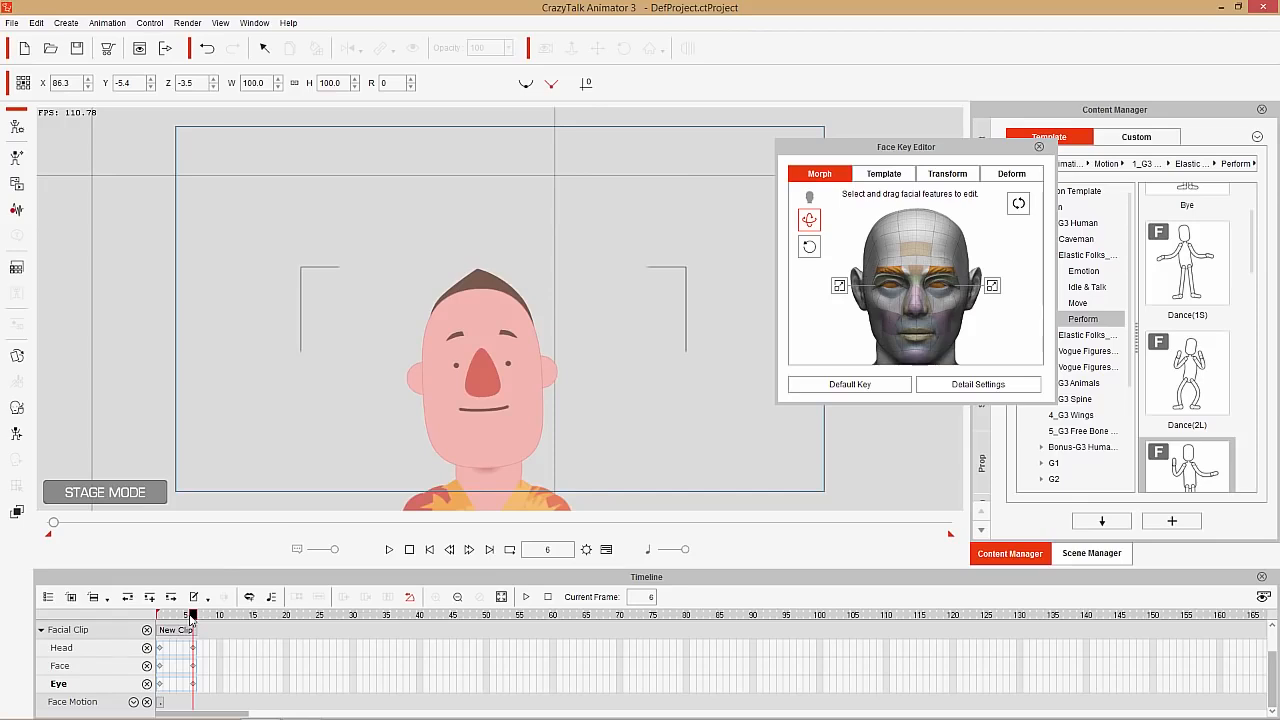
# Key the face in Morph mode turned upward at frame 10 and downward at frame 16, and scrub through the head movement
pyautogui.moveTo(193, 616); pyautogui.dragTo(222, 620)
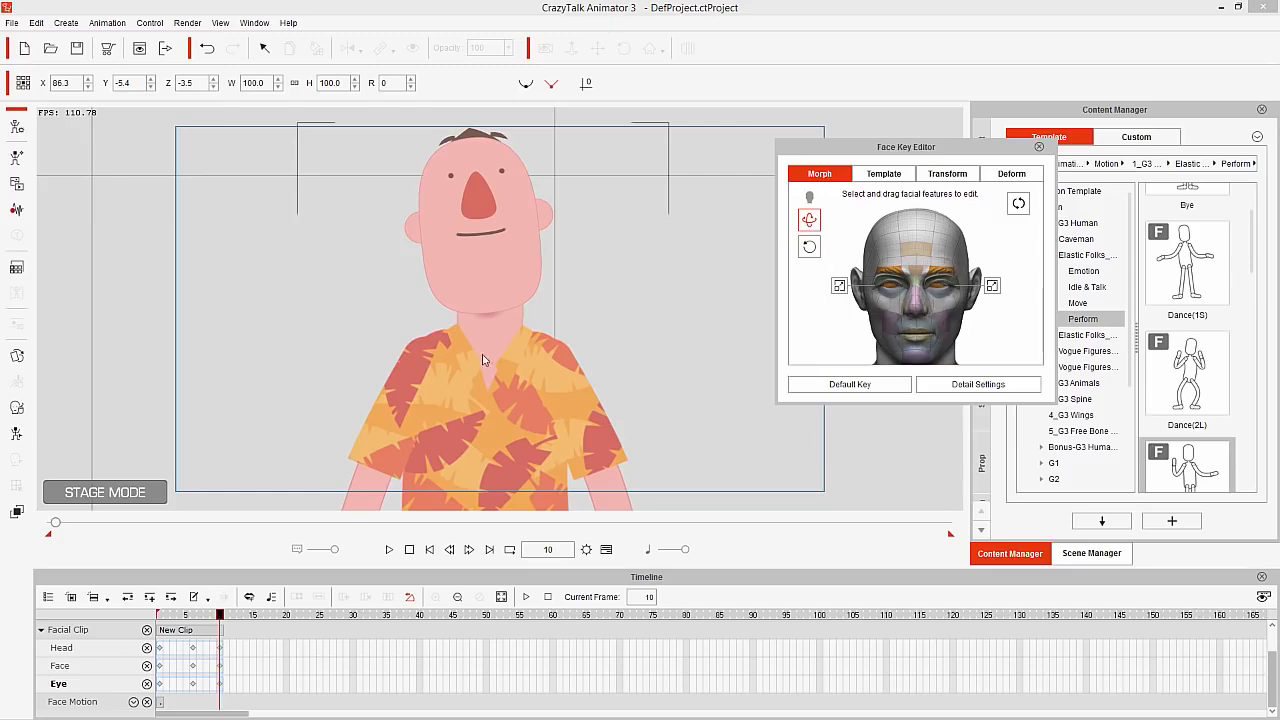
pyautogui.moveTo(220, 620); pyautogui.dragTo(260, 620)
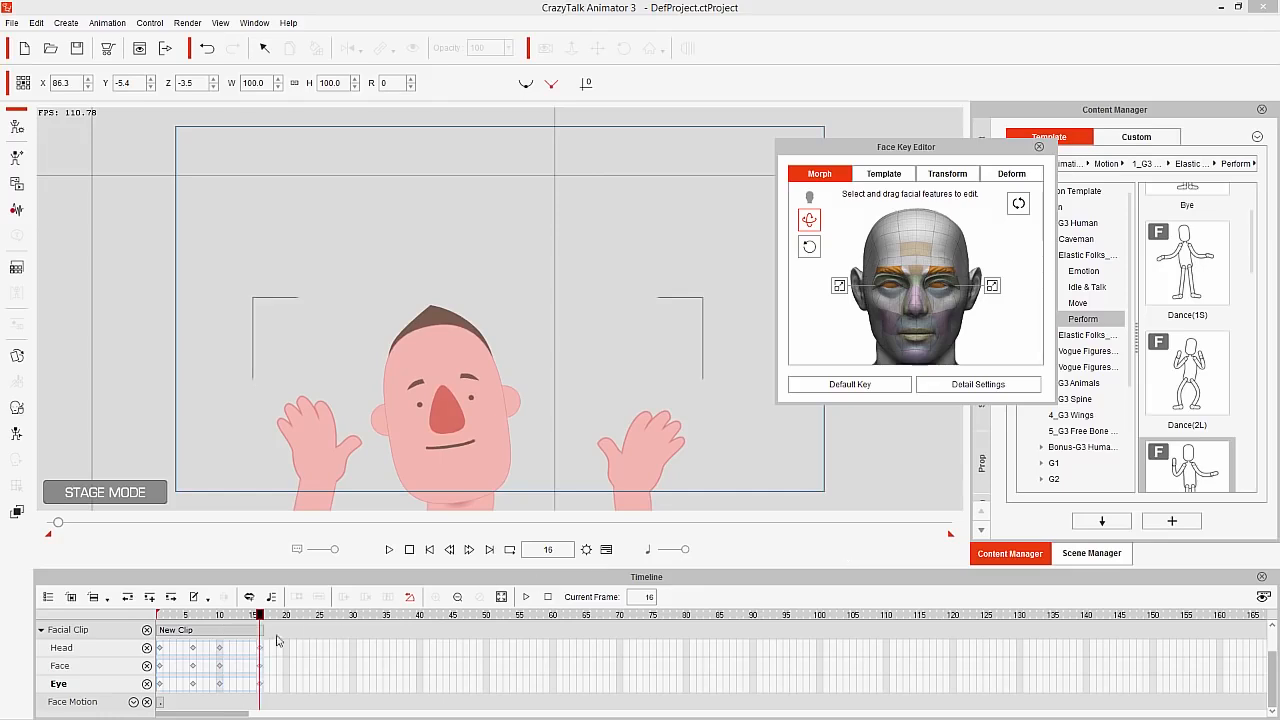
pyautogui.click(165, 617)
pyautogui.moveTo(165, 617); pyautogui.dragTo(259, 620)
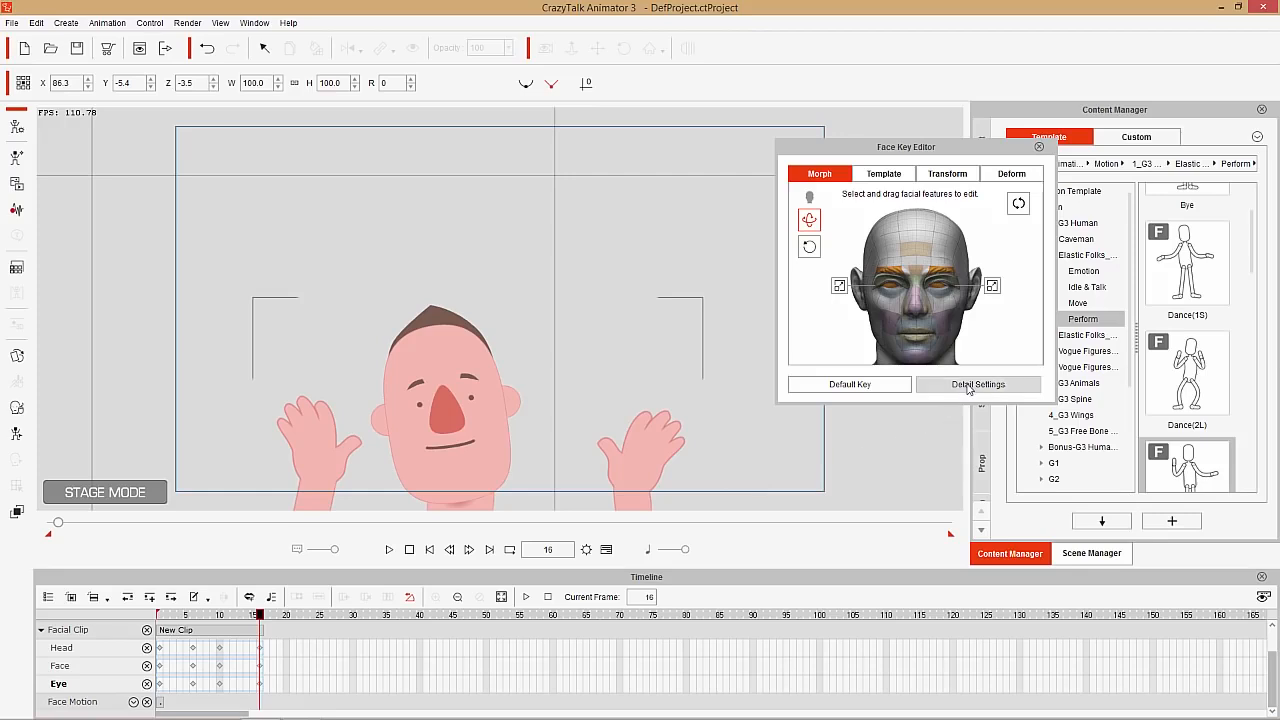
# At frame 16, reset the face with a default key, try the 01-Happy expression templates, and apply Happy_6
pyautogui.click(887, 386)
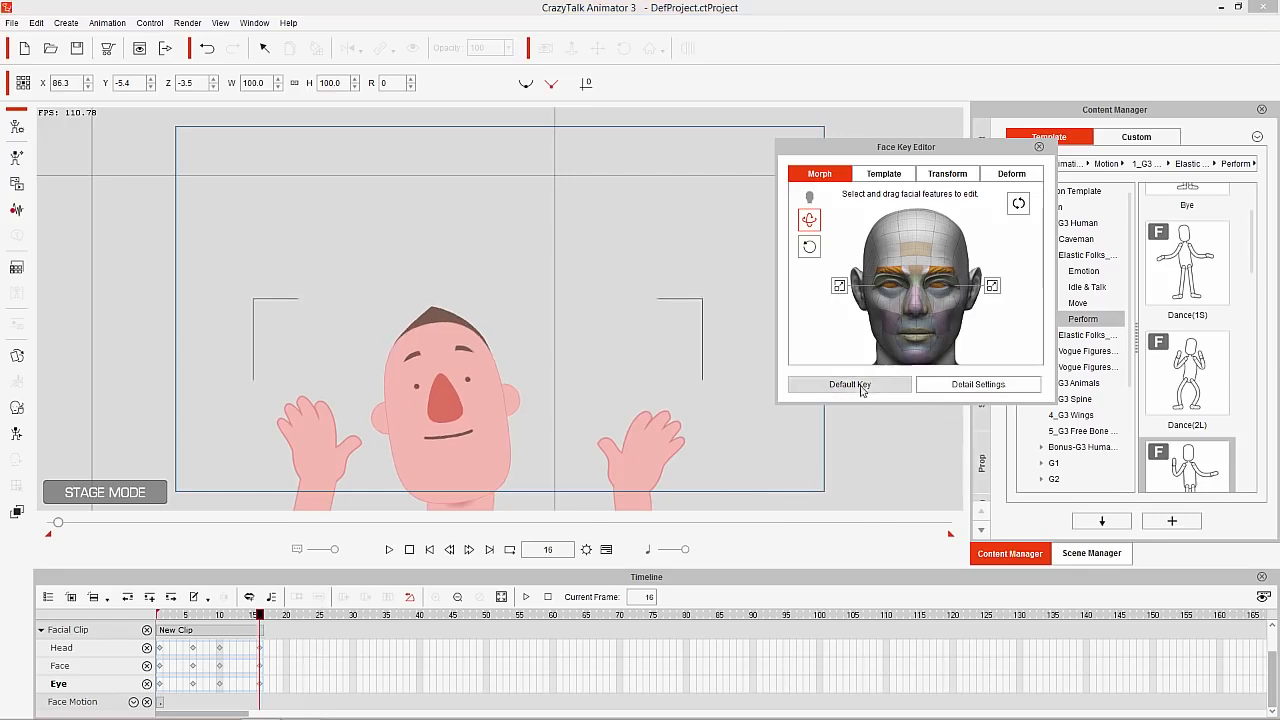
pyautogui.click(890, 175)
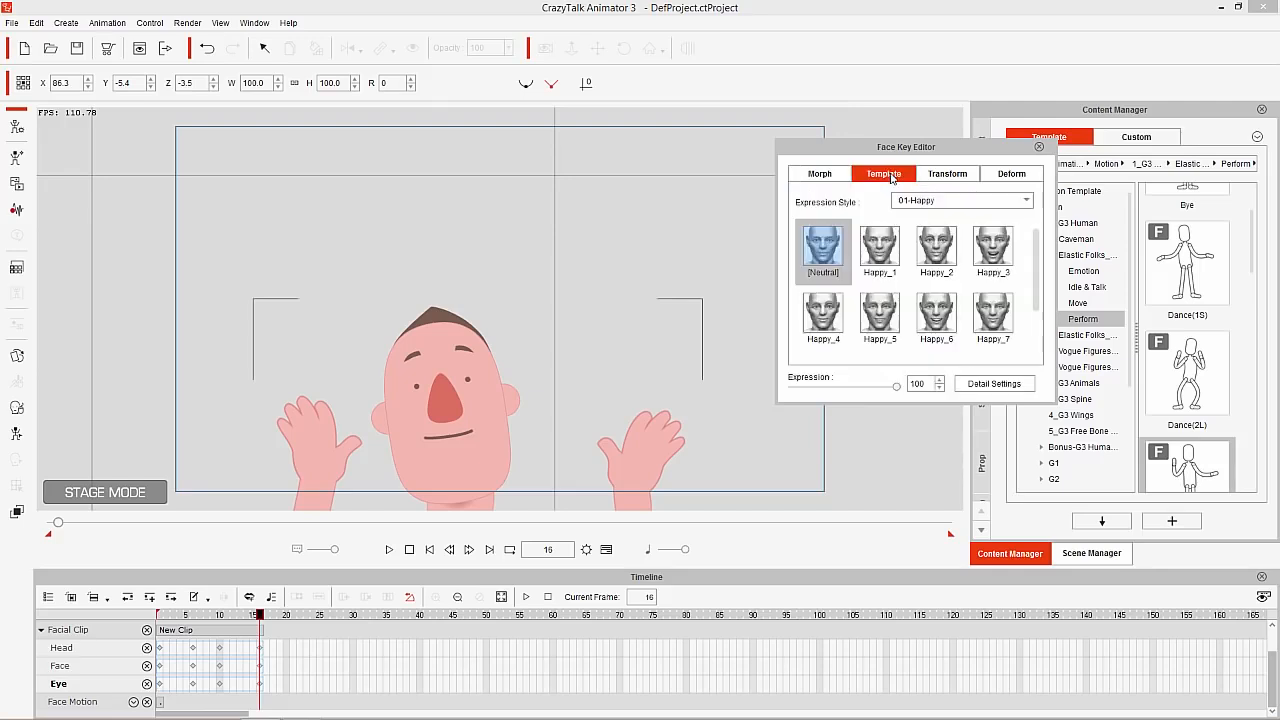
pyautogui.click(886, 249)
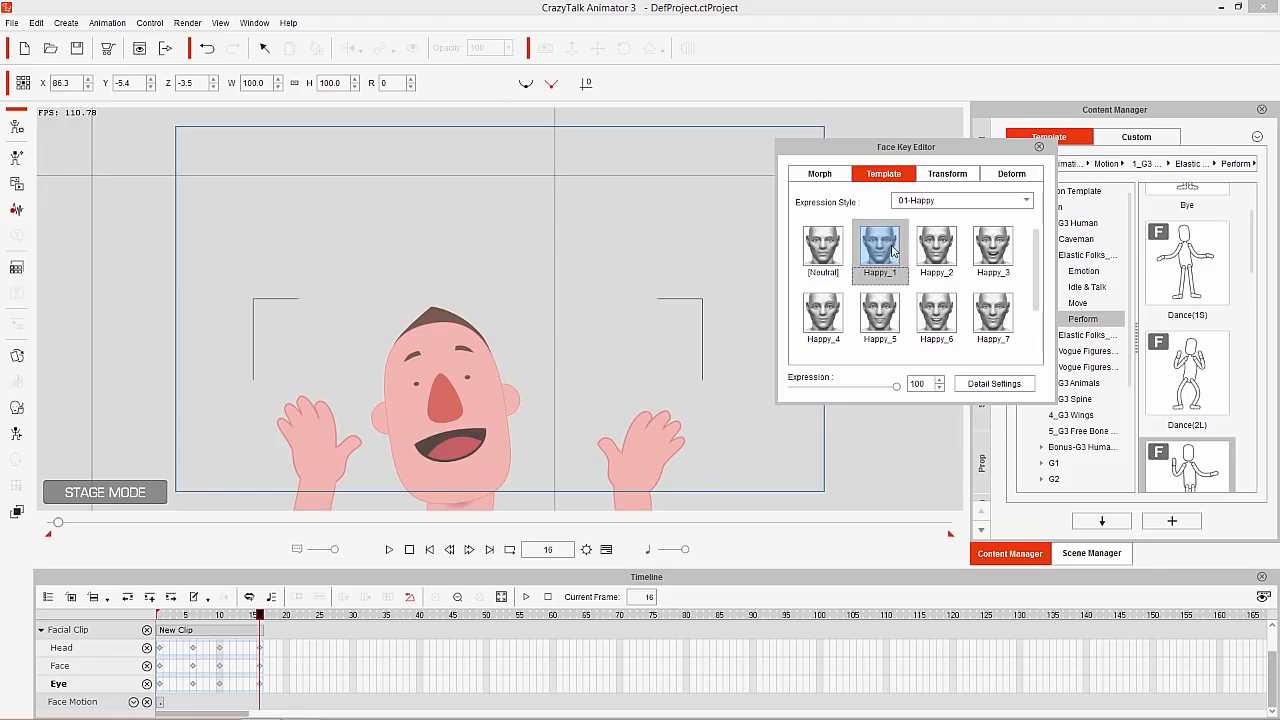
pyautogui.click(937, 250)
pyautogui.click(995, 254)
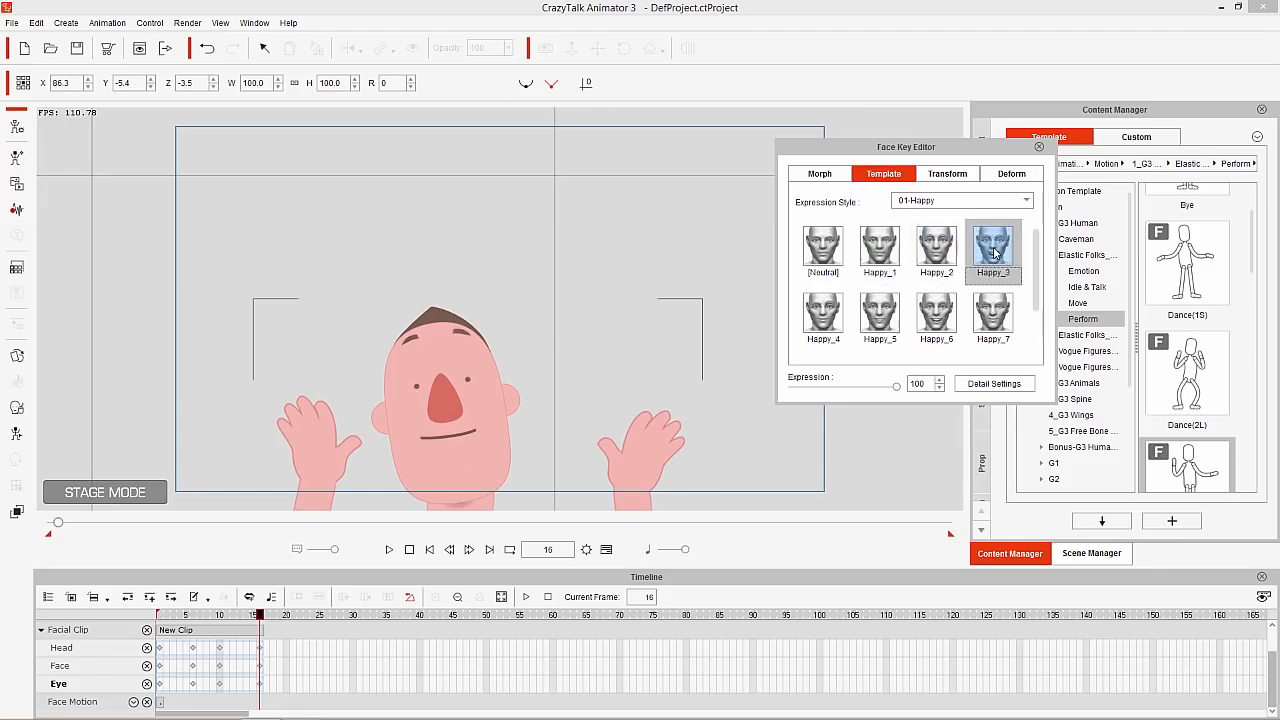
pyautogui.click(997, 313)
pyautogui.click(950, 326)
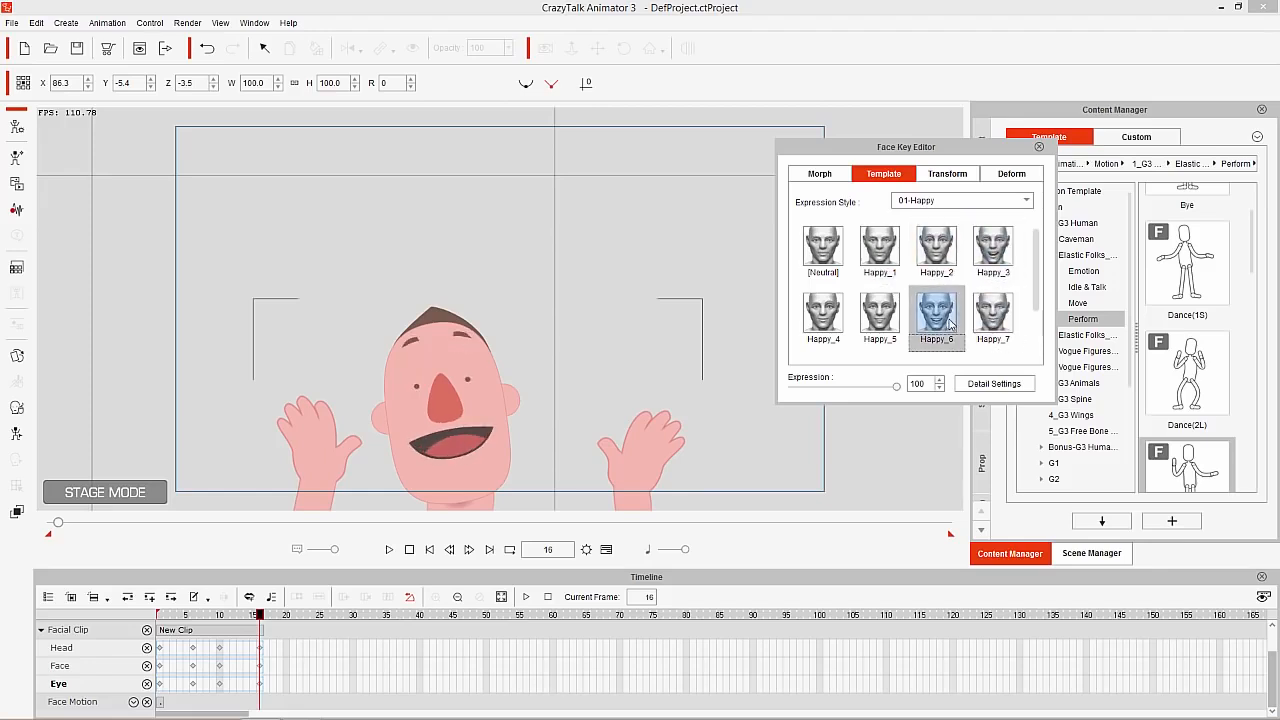
pyautogui.click(934, 265)
pyautogui.click(950, 322)
pyautogui.click(232, 616)
pyautogui.moveTo(232, 616); pyautogui.dragTo(259, 627)
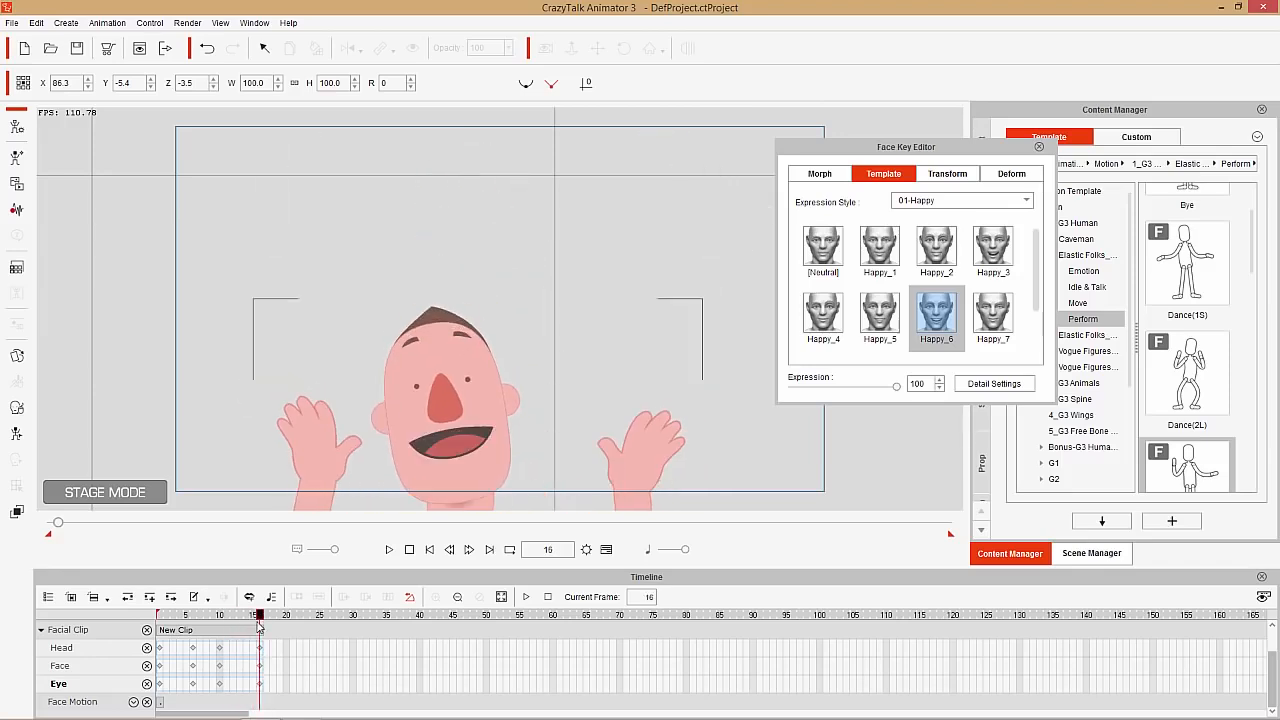
# Apply the Happy_7 expression template at frame 28 and scrub through the transition from the previous expression
pyautogui.moveTo(260, 627); pyautogui.dragTo(295, 625)
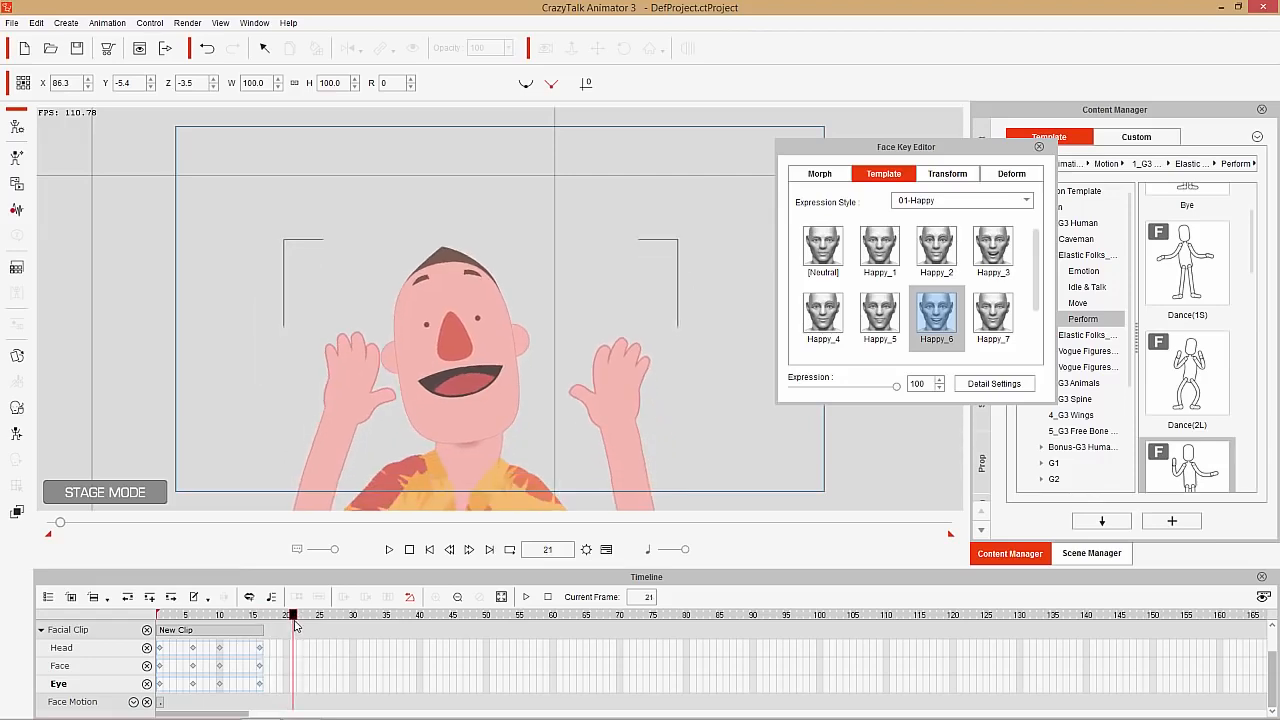
pyautogui.moveTo(294, 617); pyautogui.dragTo(340, 617)
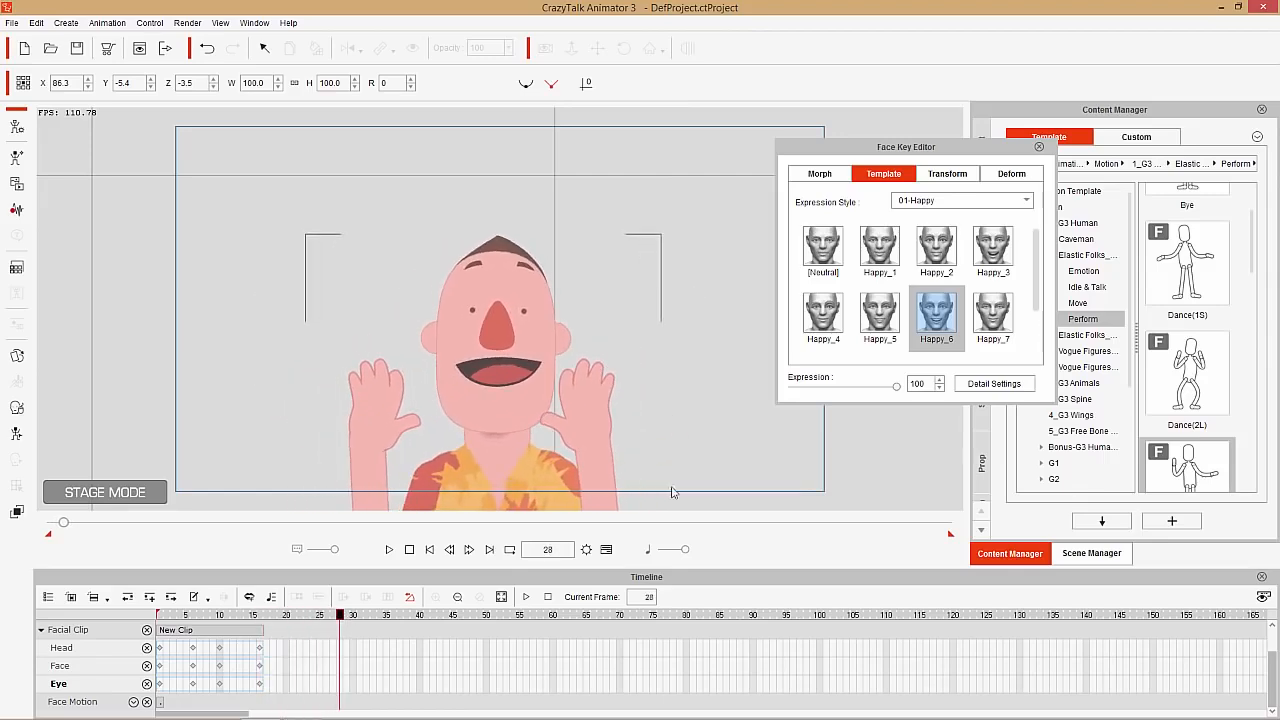
pyautogui.click(985, 318)
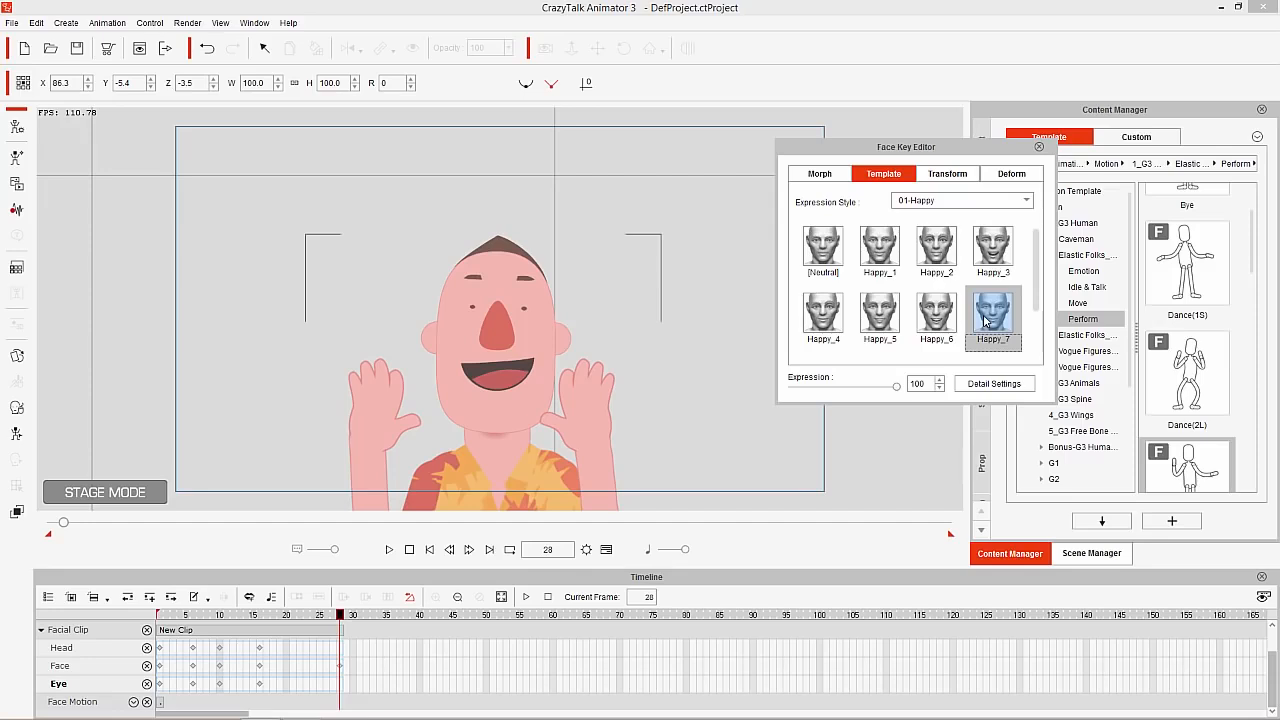
pyautogui.click(267, 618)
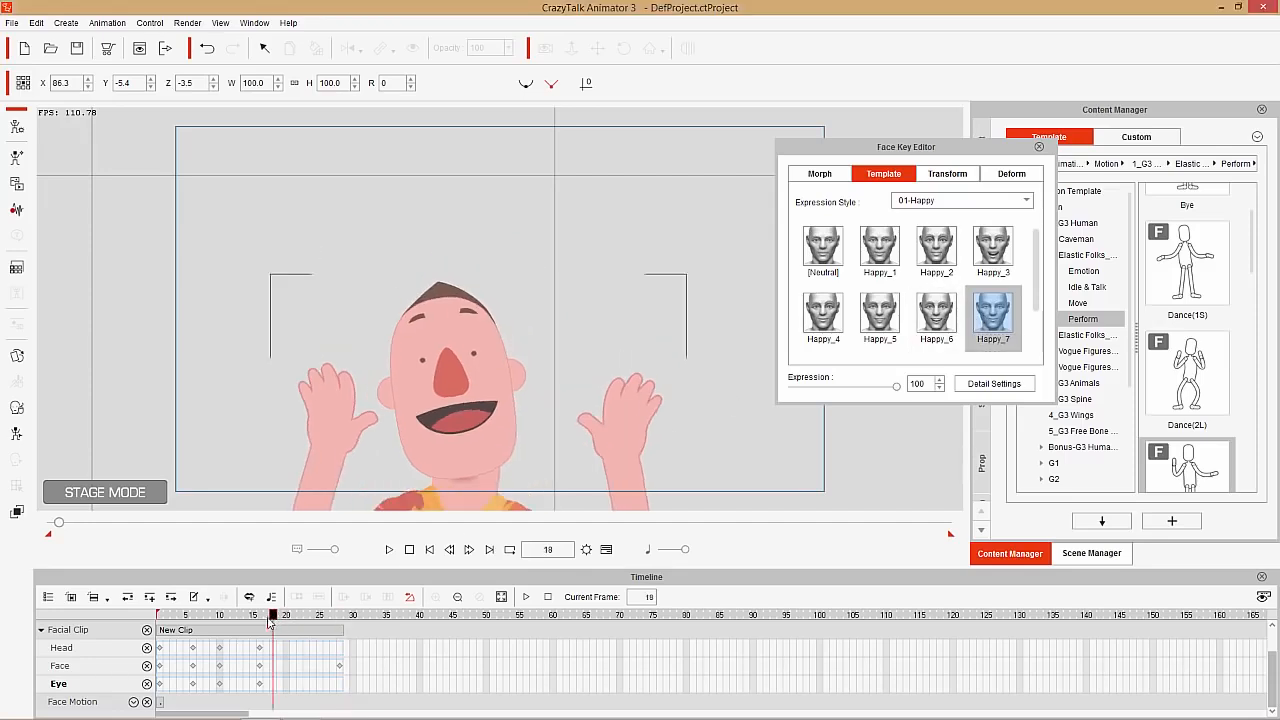
pyautogui.moveTo(273, 622); pyautogui.dragTo(336, 630)
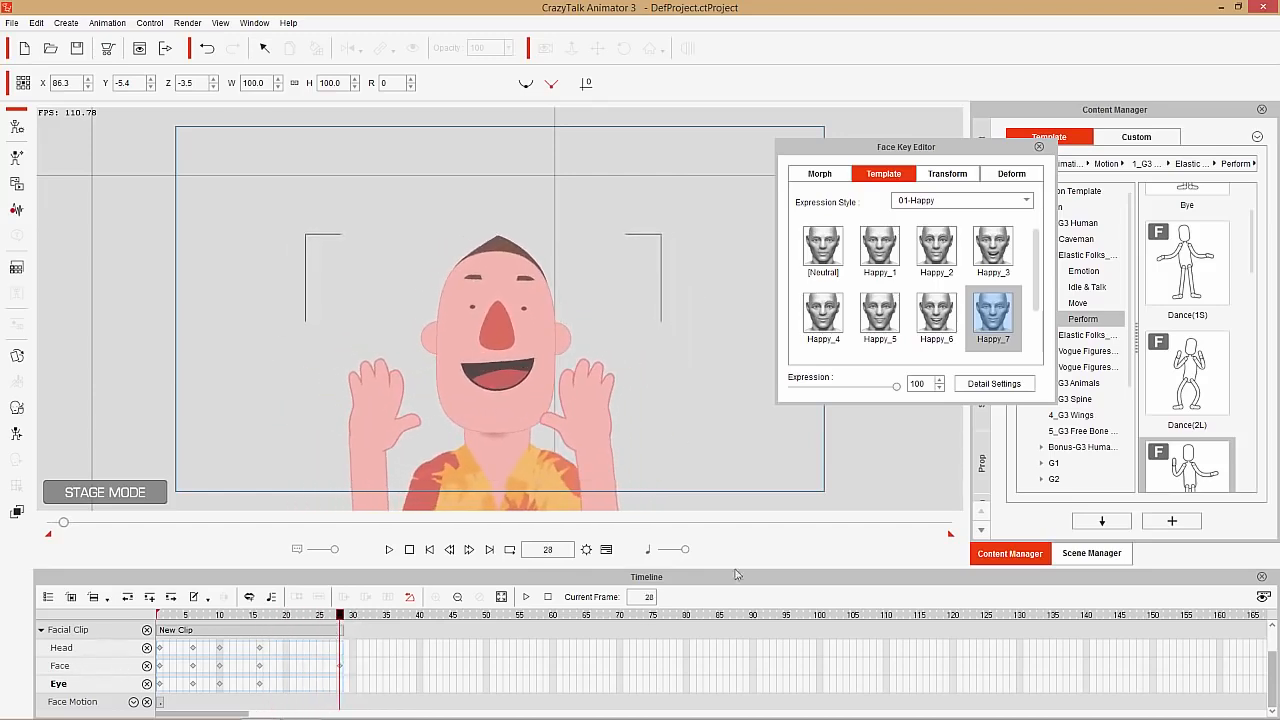
# Try the Happy_1, Happy_4 and Happy_5 expressions at frame 28, and apply Happy_2
pyautogui.click(893, 252)
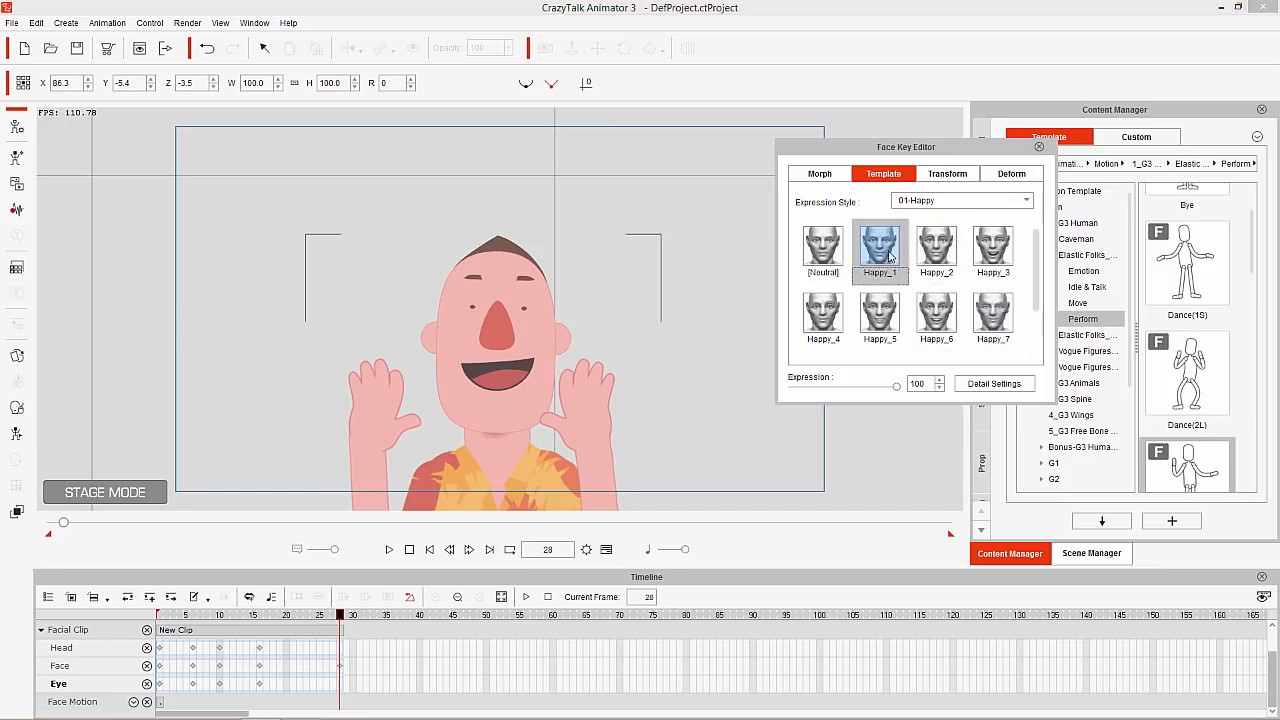
pyautogui.click(935, 257)
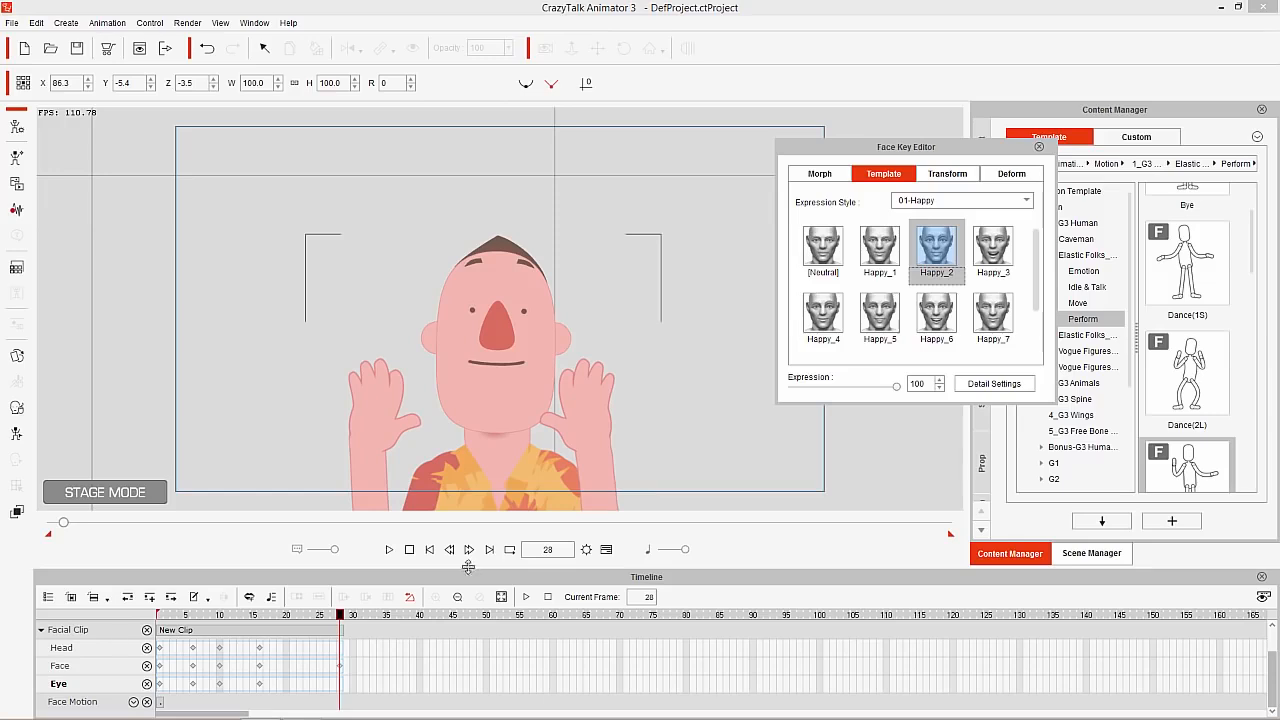
pyautogui.click(843, 335)
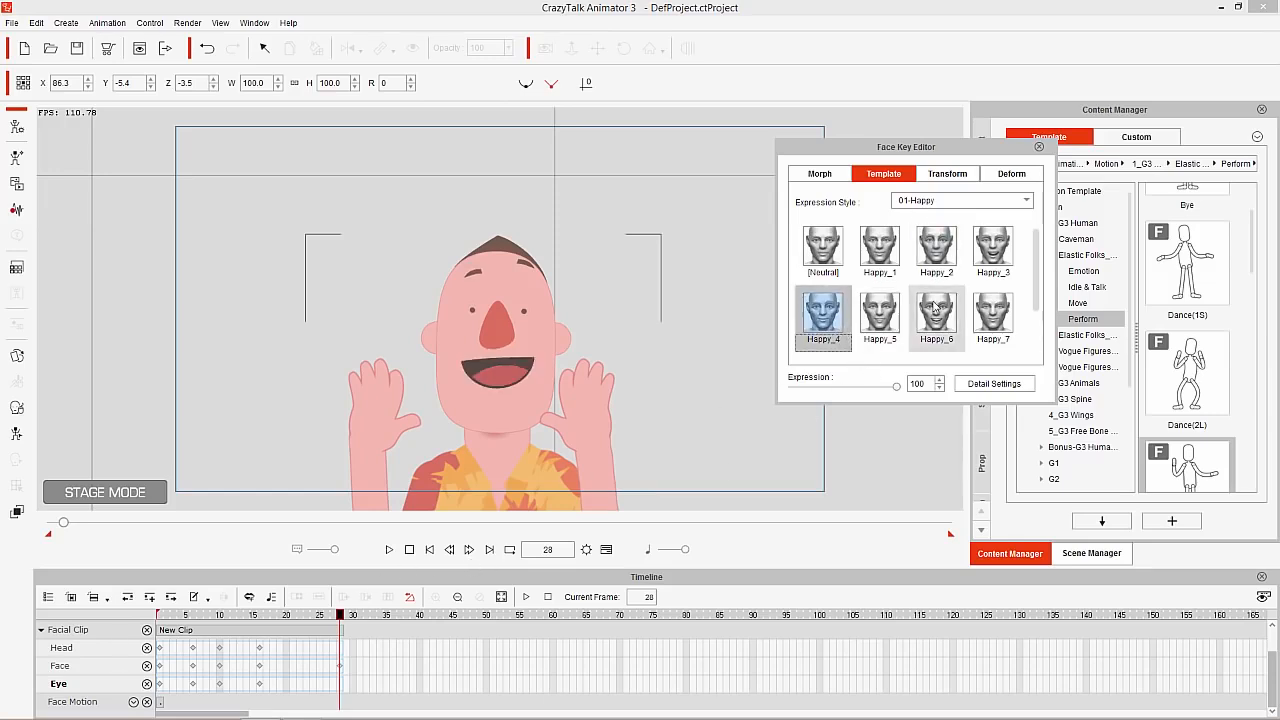
pyautogui.click(888, 316)
pyautogui.click(938, 260)
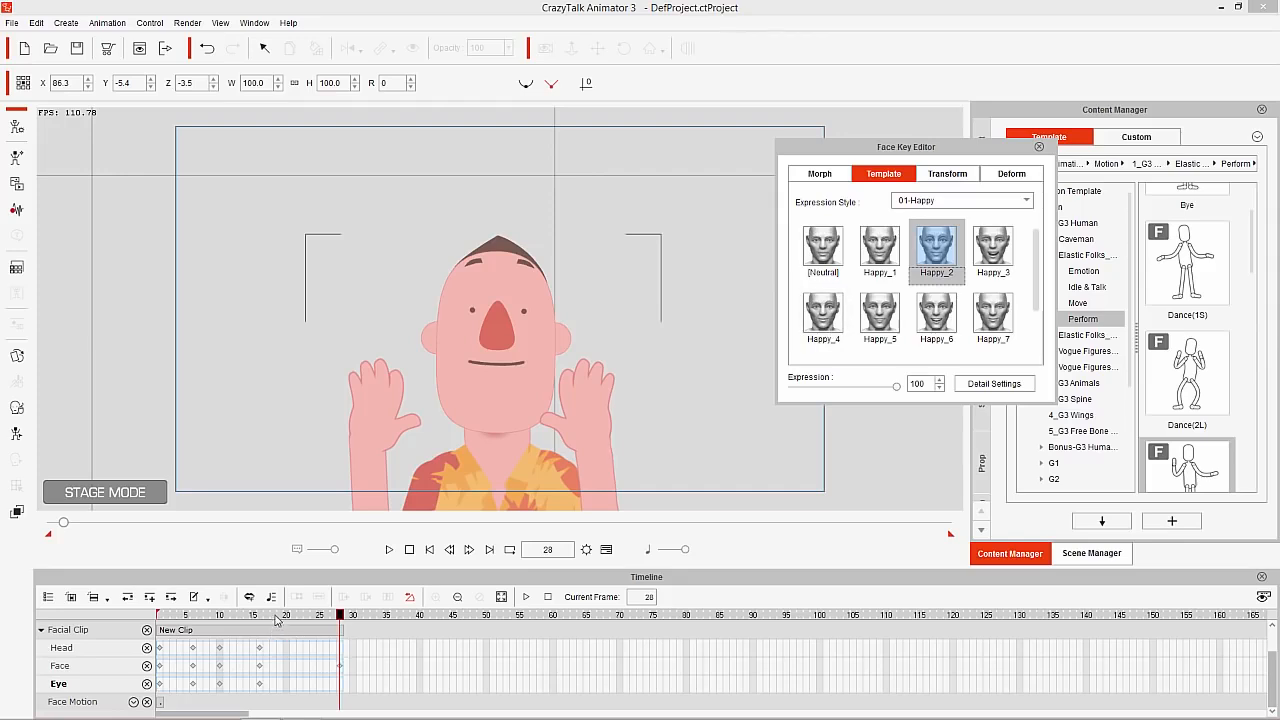
# Try the Happy_7 expression at frame 16 and set it back to Happy_6
pyautogui.moveTo(276, 617)
pyautogui.mouseDown()
pyautogui.moveTo(259, 617)
pyautogui.moveTo(378, 617)
pyautogui.moveTo(237, 620)
pyautogui.moveTo(320, 624)
pyautogui.moveTo(261, 623)
pyautogui.mouseUp()
pyautogui.click(993, 322)
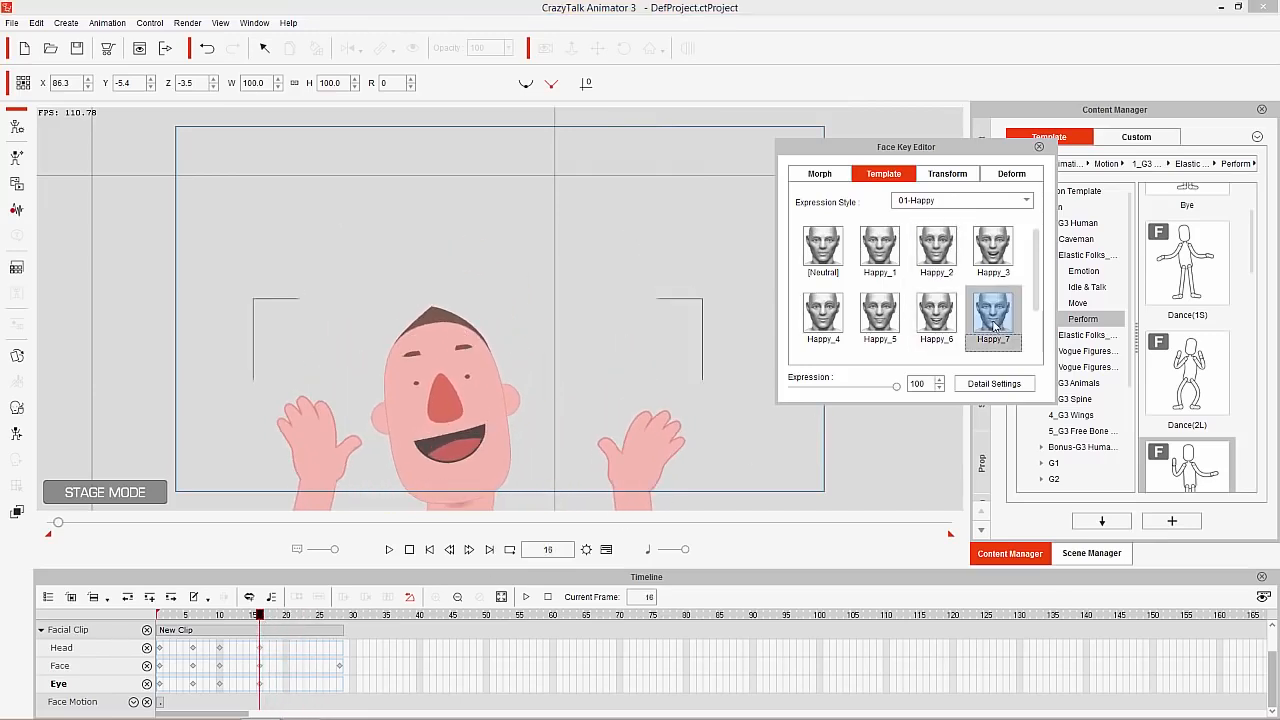
pyautogui.click(950, 316)
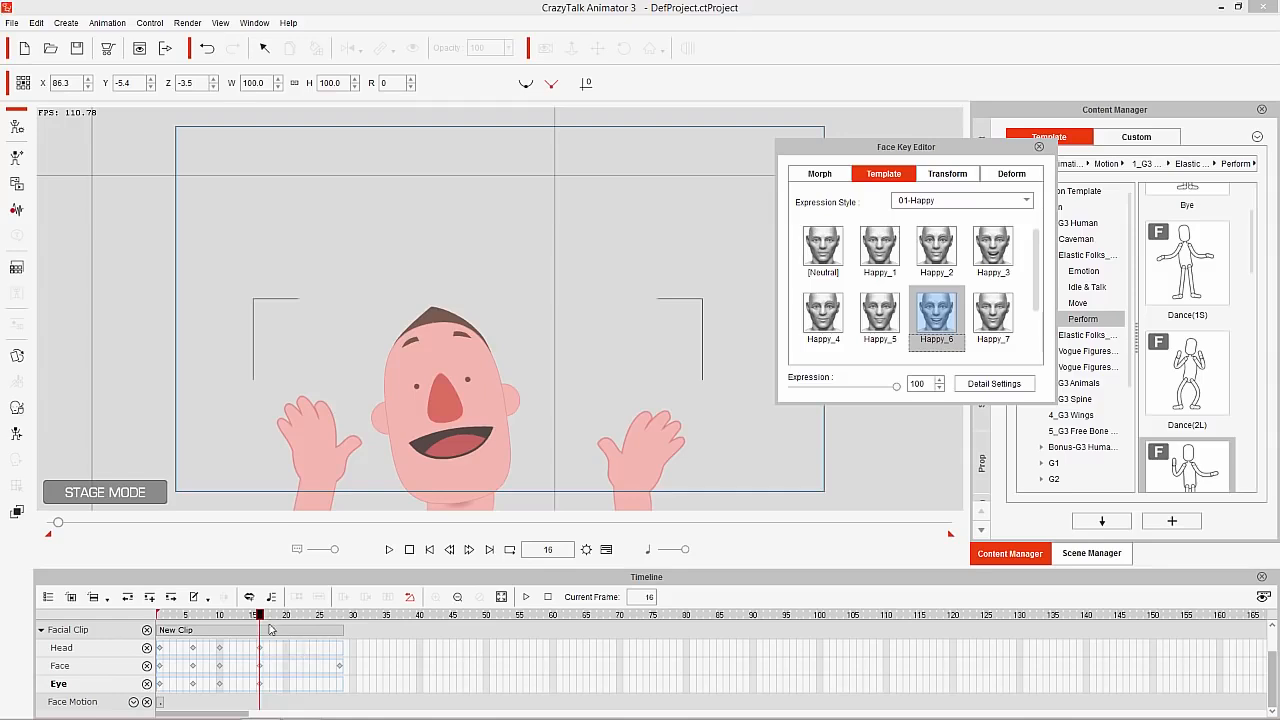
# Return to frame 28, compare more Happy expressions, and apply Happy_7 in place of Happy_2
pyautogui.moveTo(269, 625); pyautogui.dragTo(355, 617)
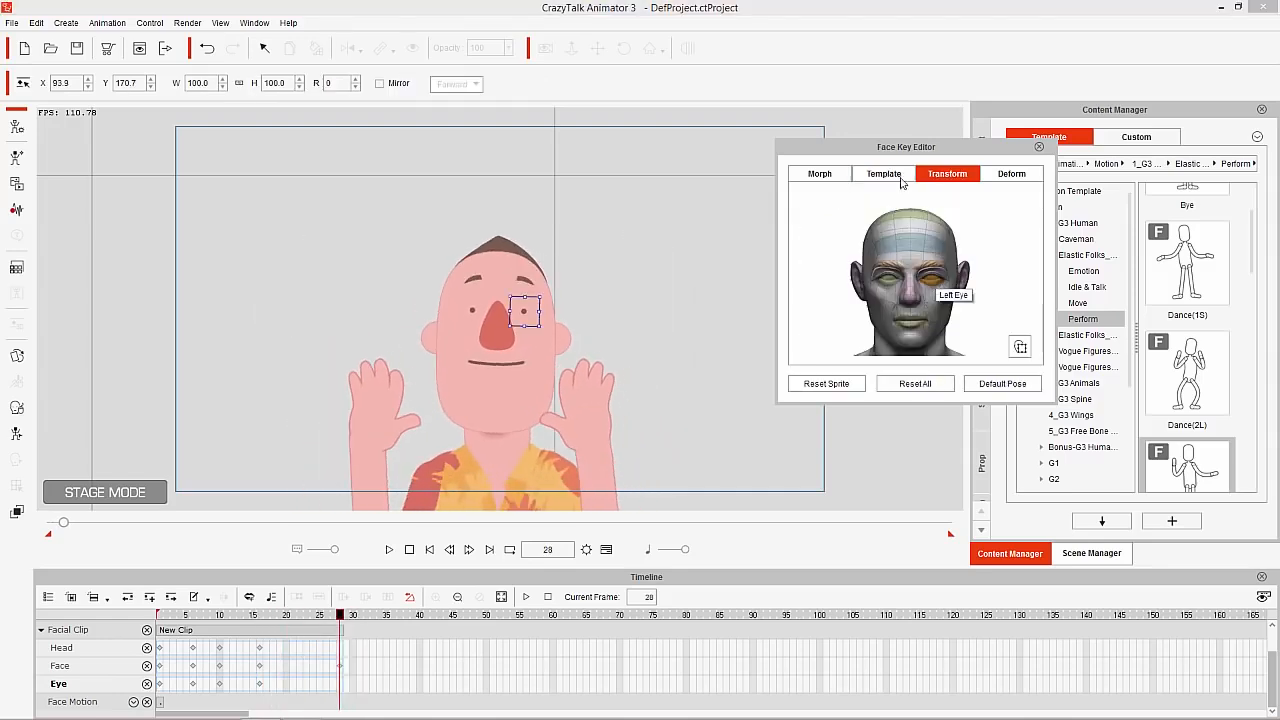
pyautogui.click(902, 177)
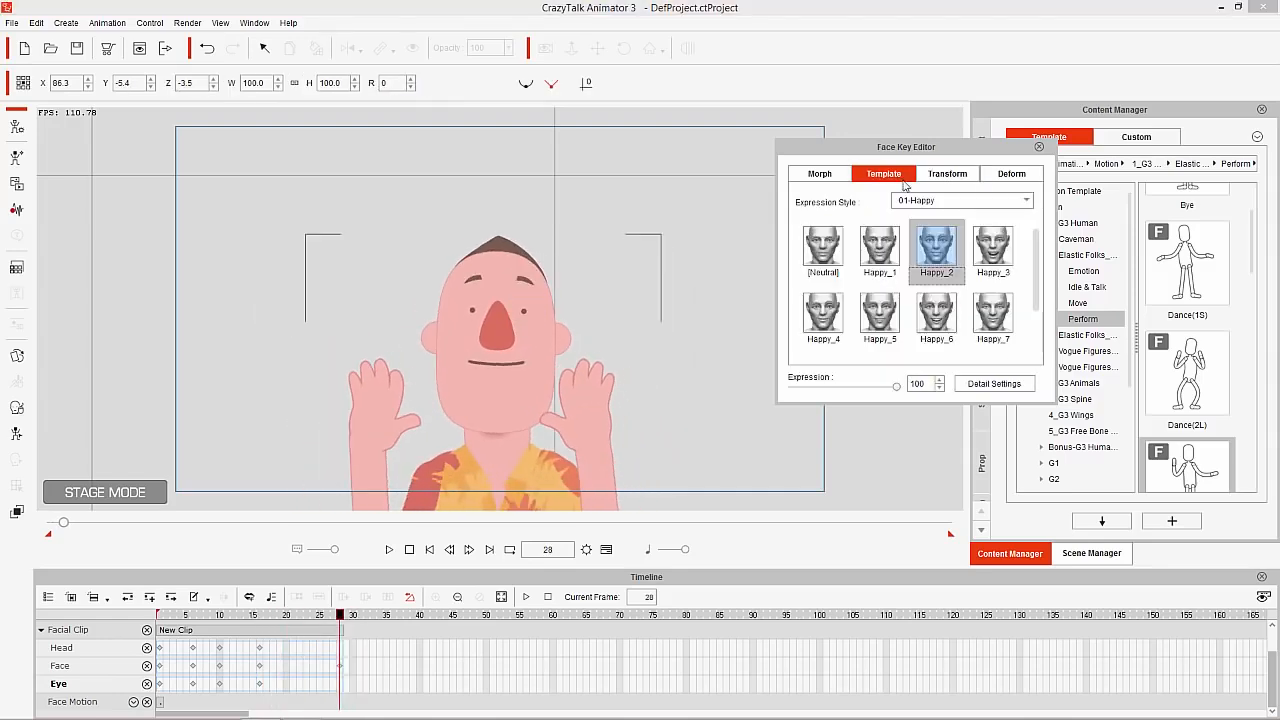
pyautogui.click(952, 330)
pyautogui.click(880, 328)
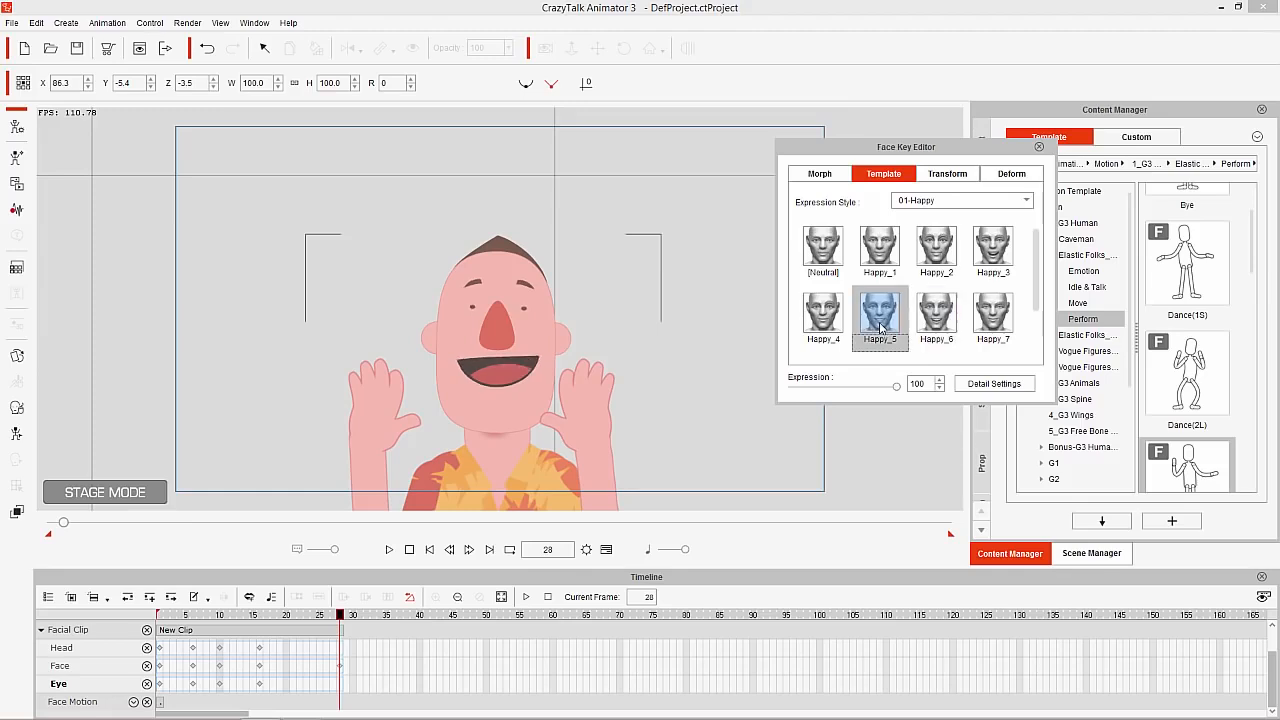
pyautogui.click(989, 318)
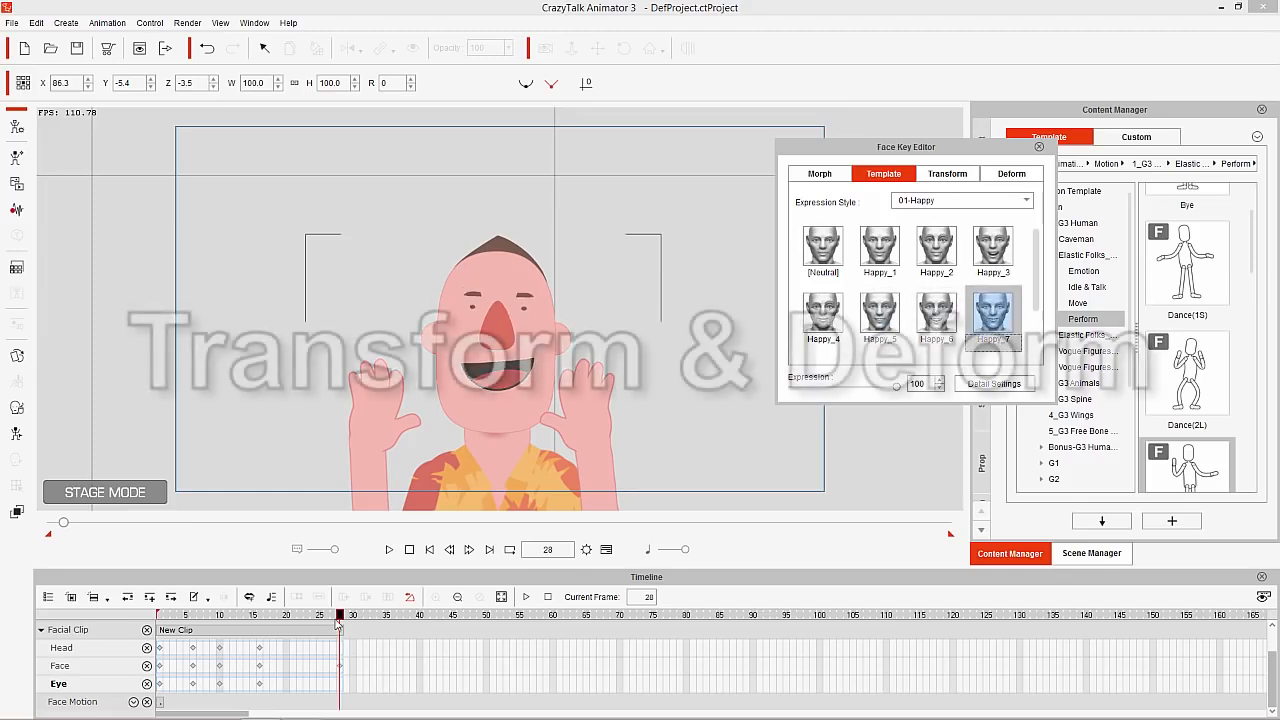
# At frame 39, enlarge the mouth in the Face Key Editor's Transform mode to a width and height of about 129
pyautogui.moveTo(340, 615); pyautogui.dragTo(413, 620)
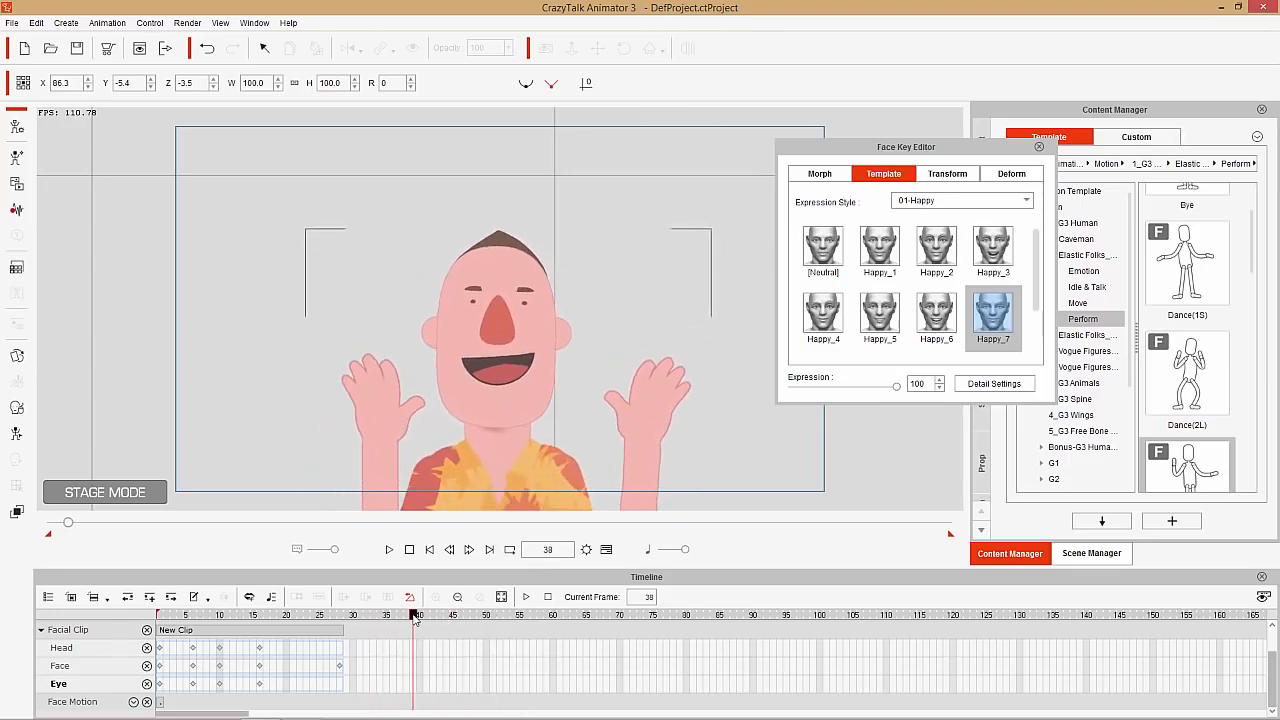
pyautogui.click(951, 175)
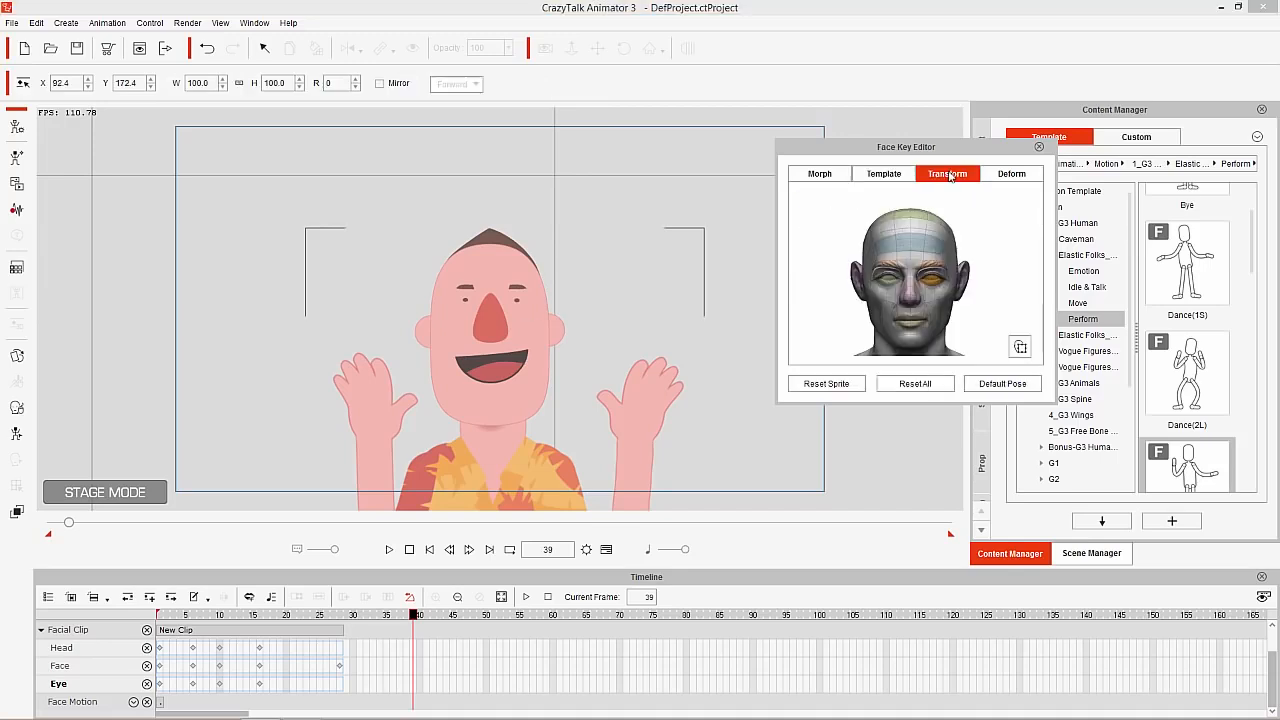
pyautogui.click(908, 322)
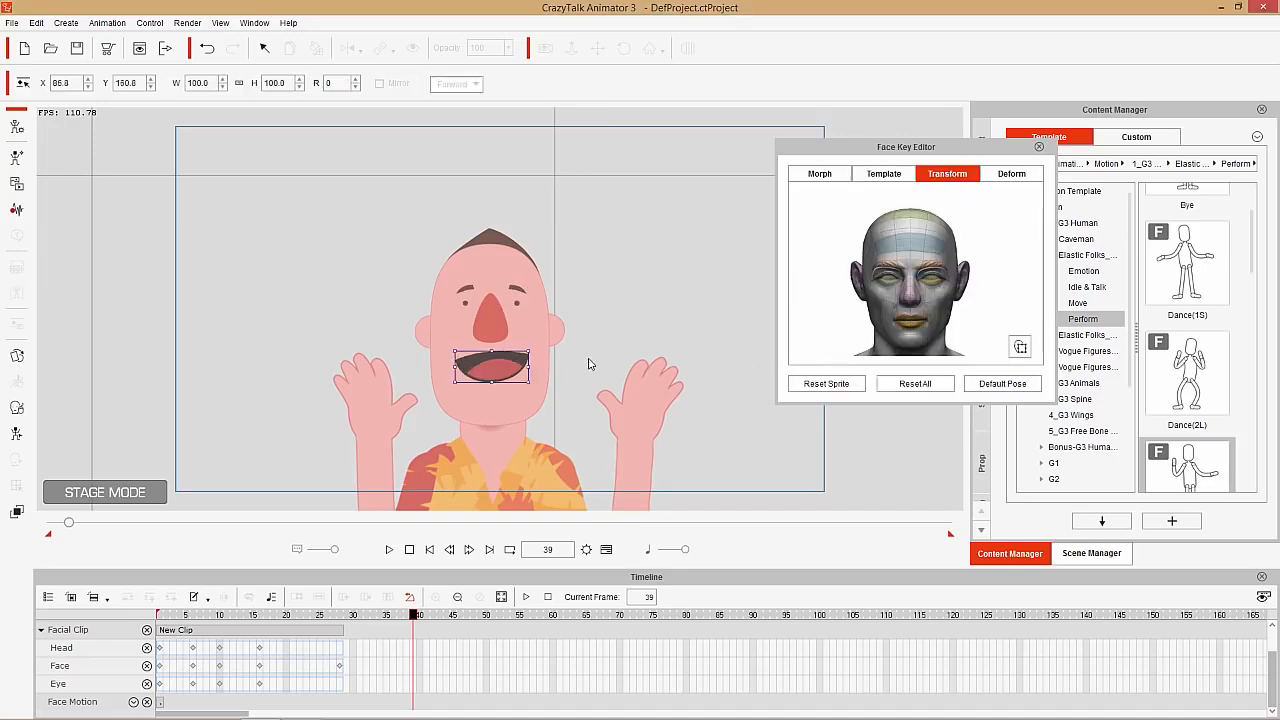
pyautogui.moveTo(527, 352); pyautogui.dragTo(537, 347)
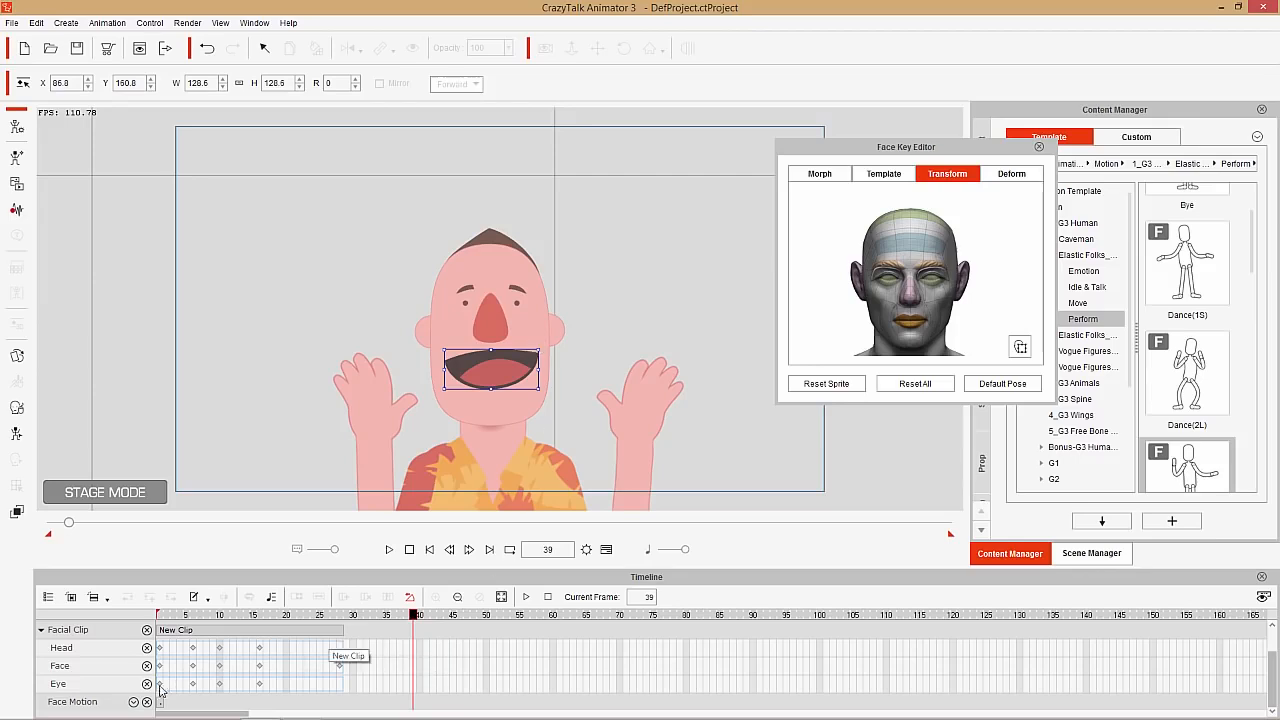
# Show the Face_Transform, Face_Deform and Mouth sub-tracks of the Face Motion track
pyautogui.click(133, 702)
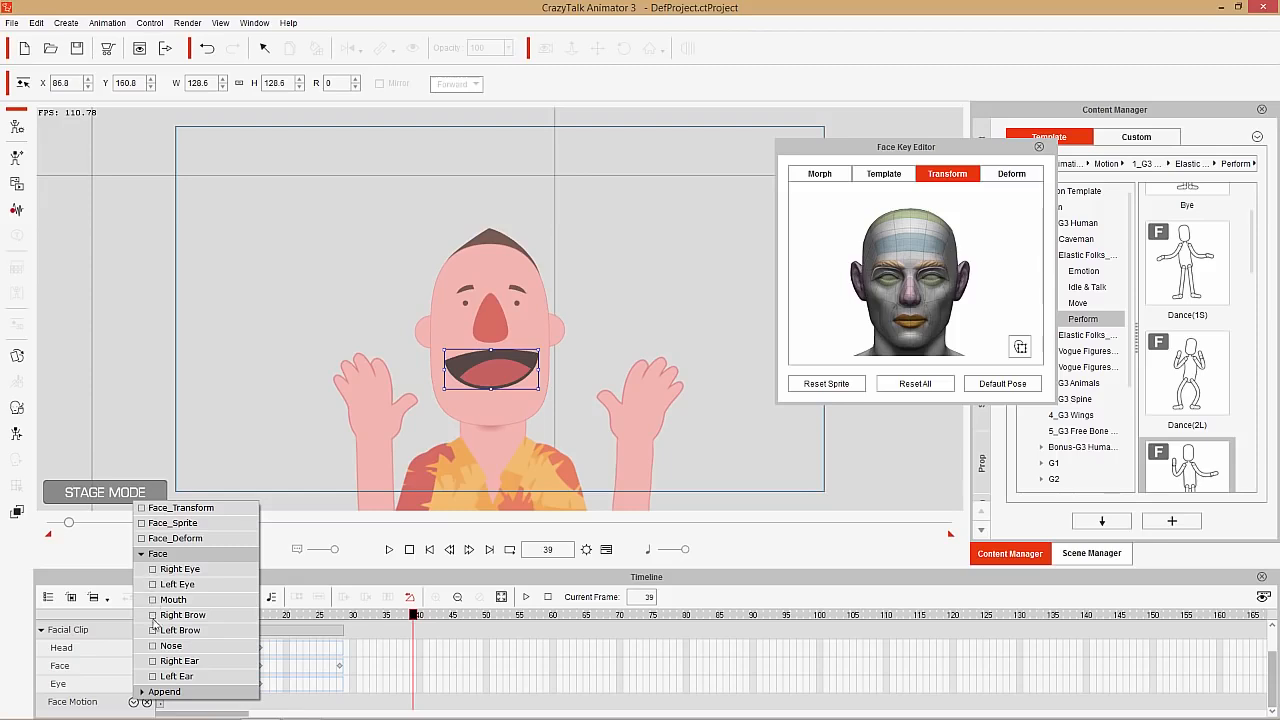
pyautogui.click(141, 508)
pyautogui.click(144, 541)
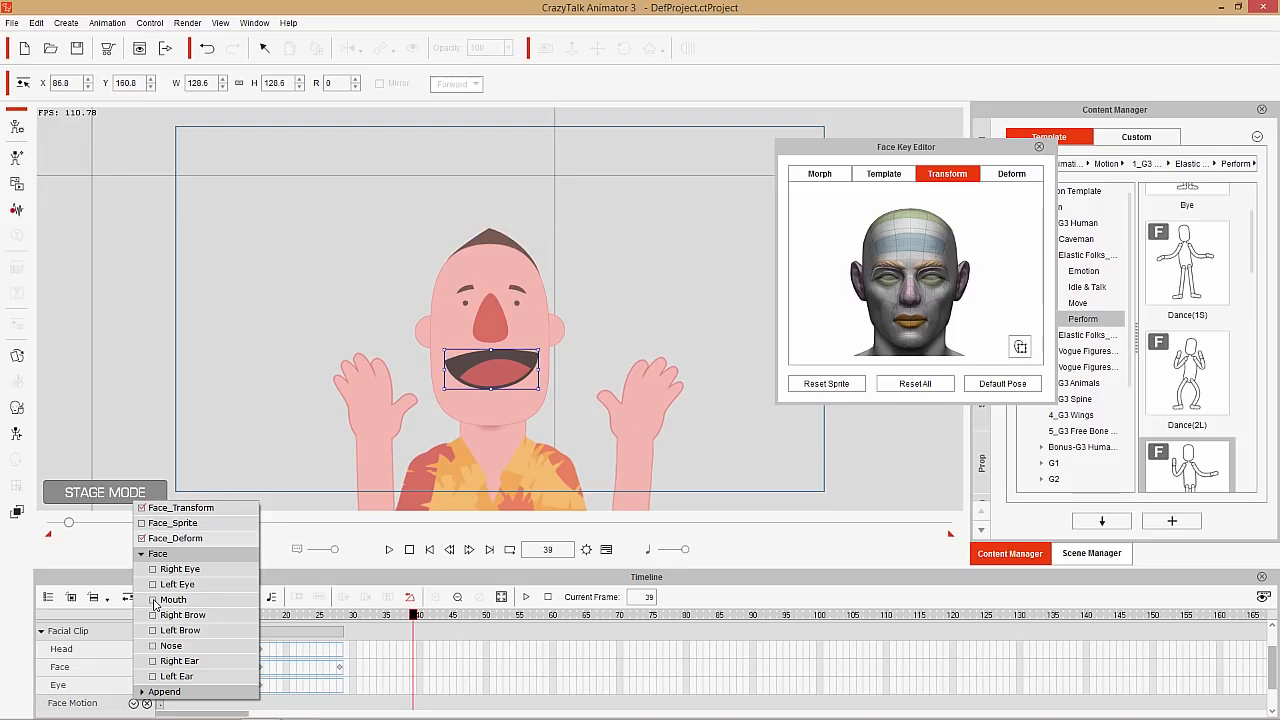
pyautogui.click(154, 600)
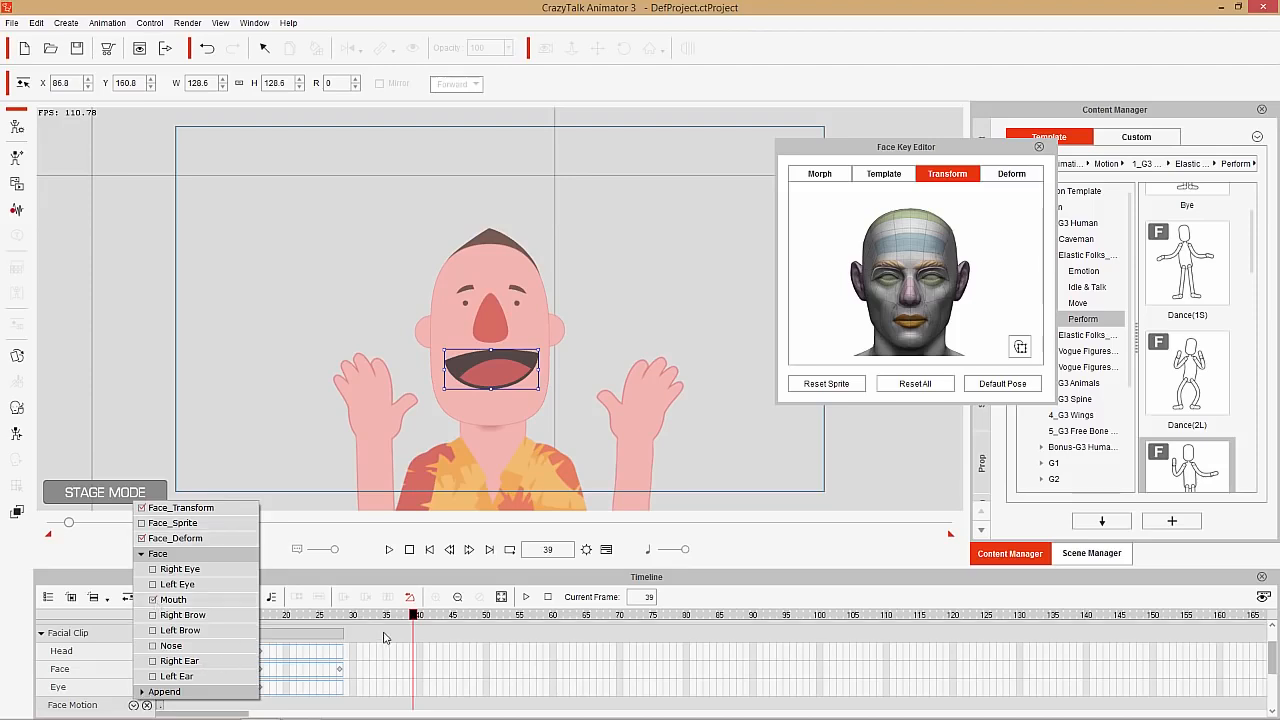
# Scale the mouth down to about 91 at frame 47 and up to about 125 at frame 55
pyautogui.click(413, 617)
pyautogui.scroll(-5, 427, 666)
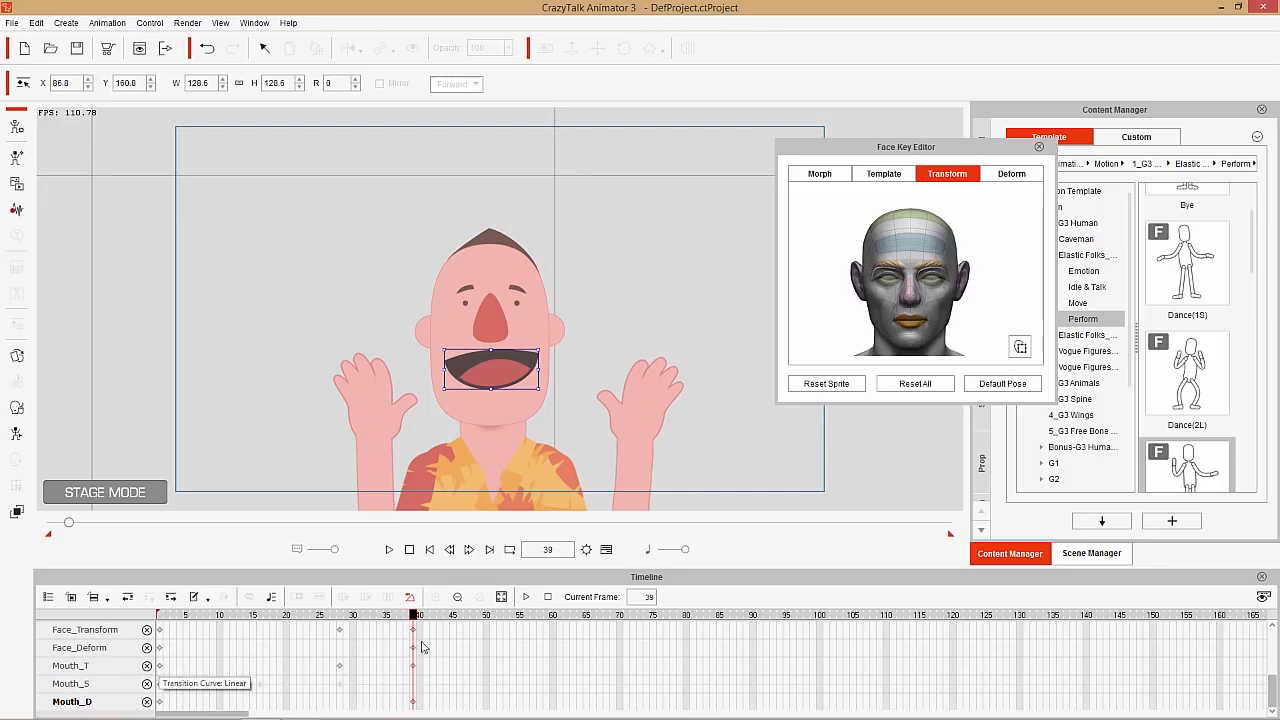
pyautogui.click(406, 616)
pyautogui.moveTo(406, 616); pyautogui.dragTo(469, 614)
pyautogui.moveTo(509, 369); pyautogui.dragTo(497, 368)
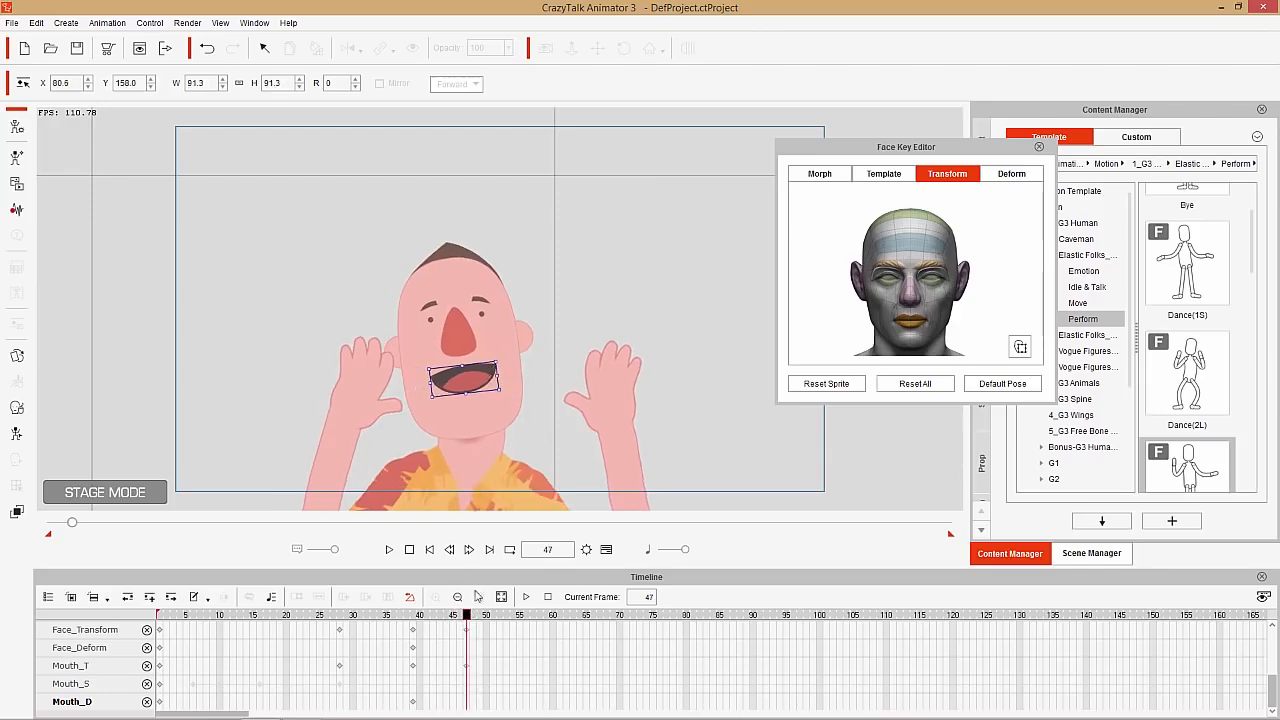
pyautogui.moveTo(466, 617); pyautogui.dragTo(519, 616)
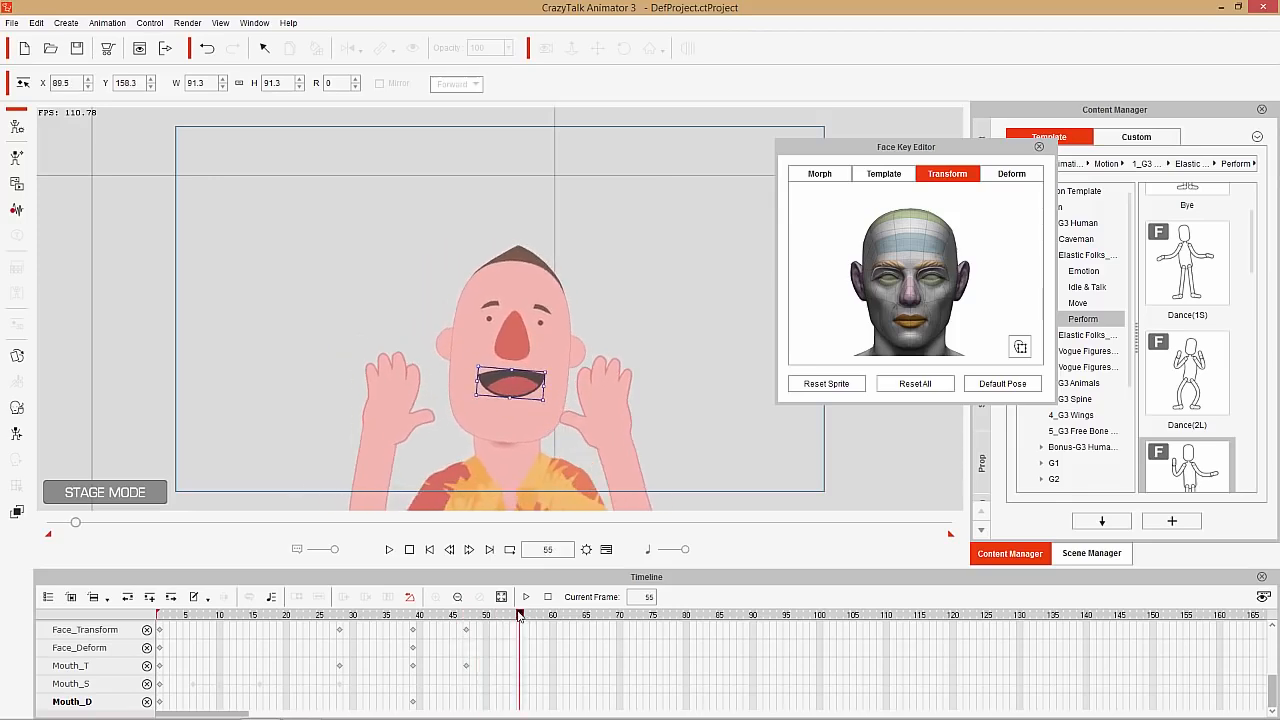
pyautogui.moveTo(538, 369); pyautogui.dragTo(557, 371)
# Copy the Mouth_T keys at frames 47 and 55 and paste them starting at frames 64 and 81
pyautogui.moveTo(453, 666); pyautogui.dragTo(534, 668)
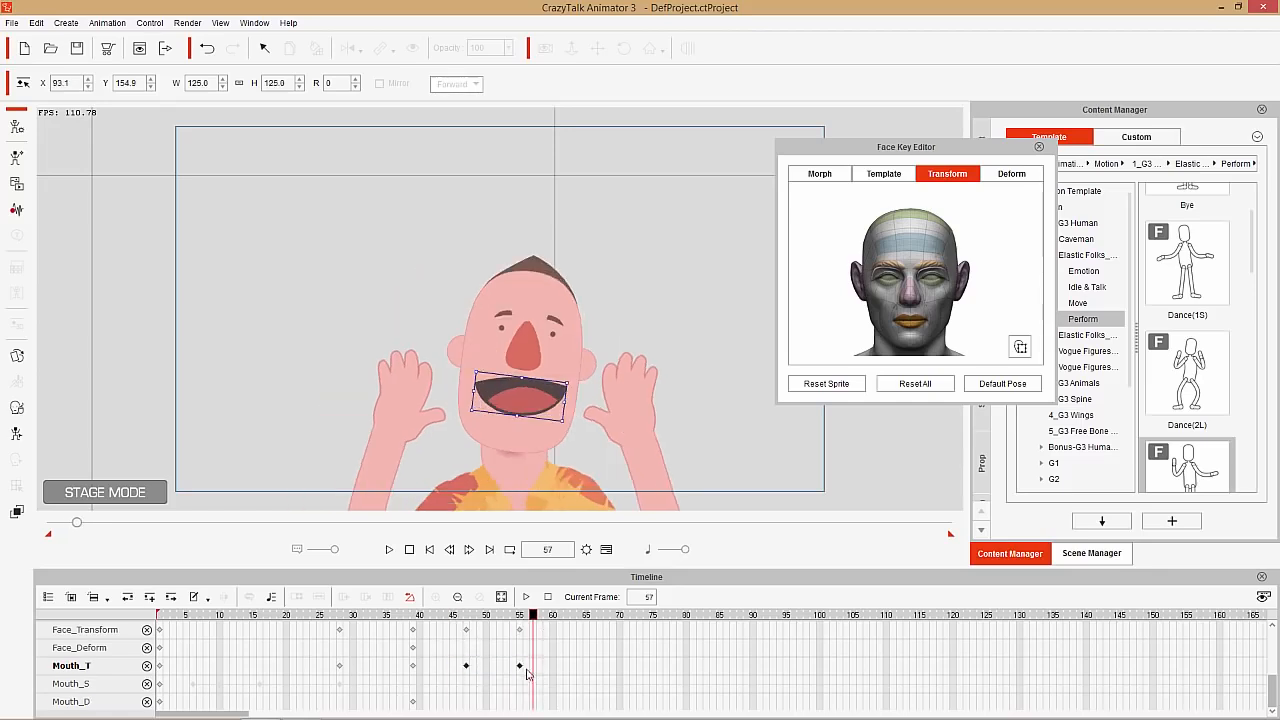
pyautogui.rightClick(466, 667)
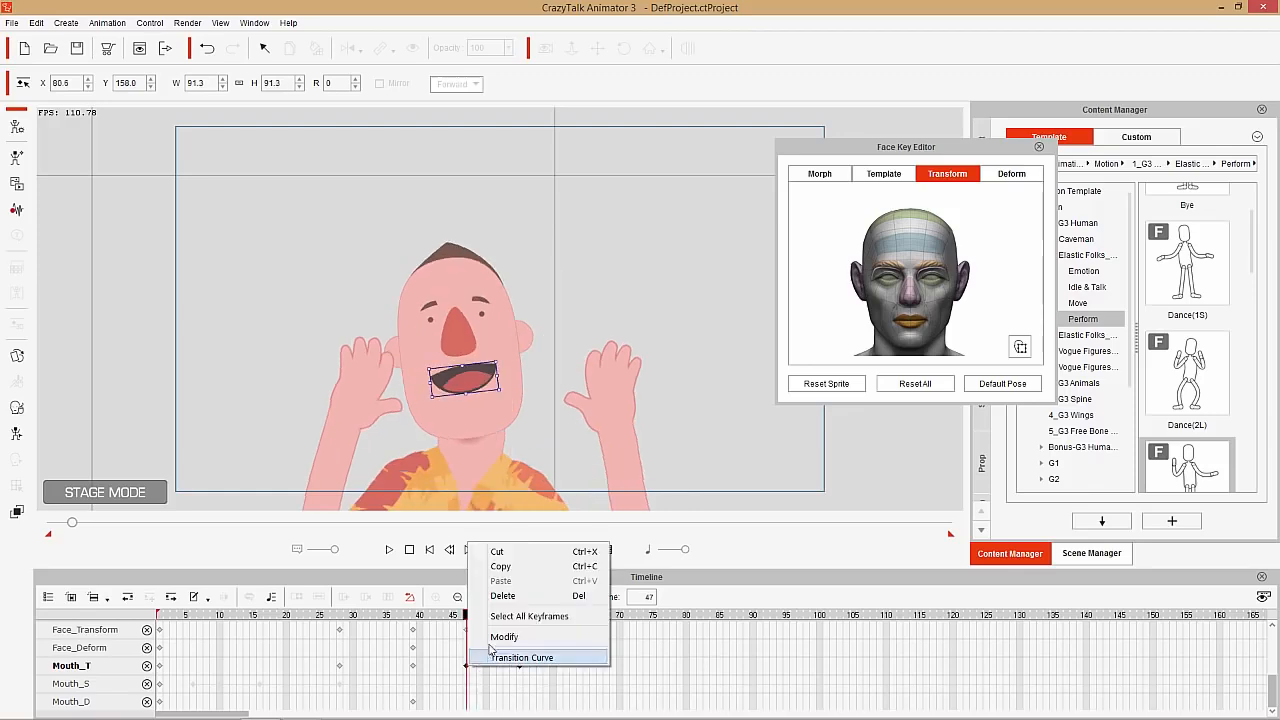
pyautogui.click(506, 568)
pyautogui.moveTo(537, 616); pyautogui.dragTo(581, 614)
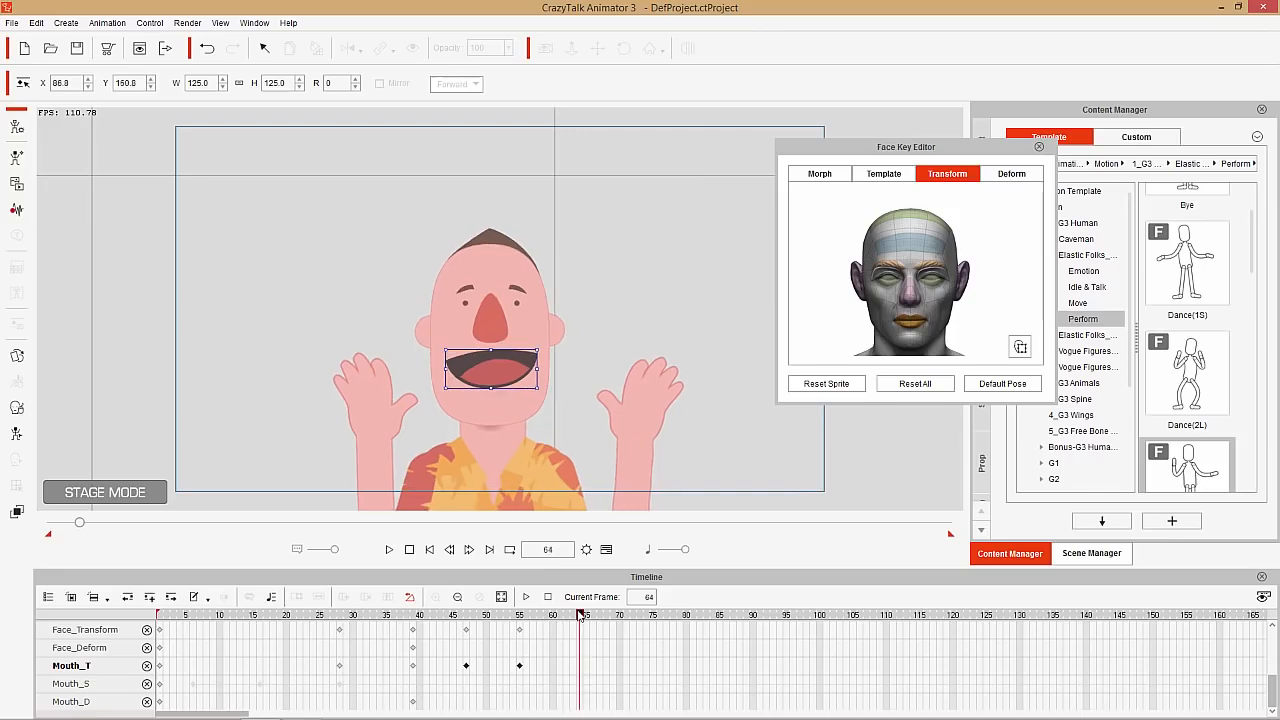
pyautogui.hotkey('ctrl', 'v')
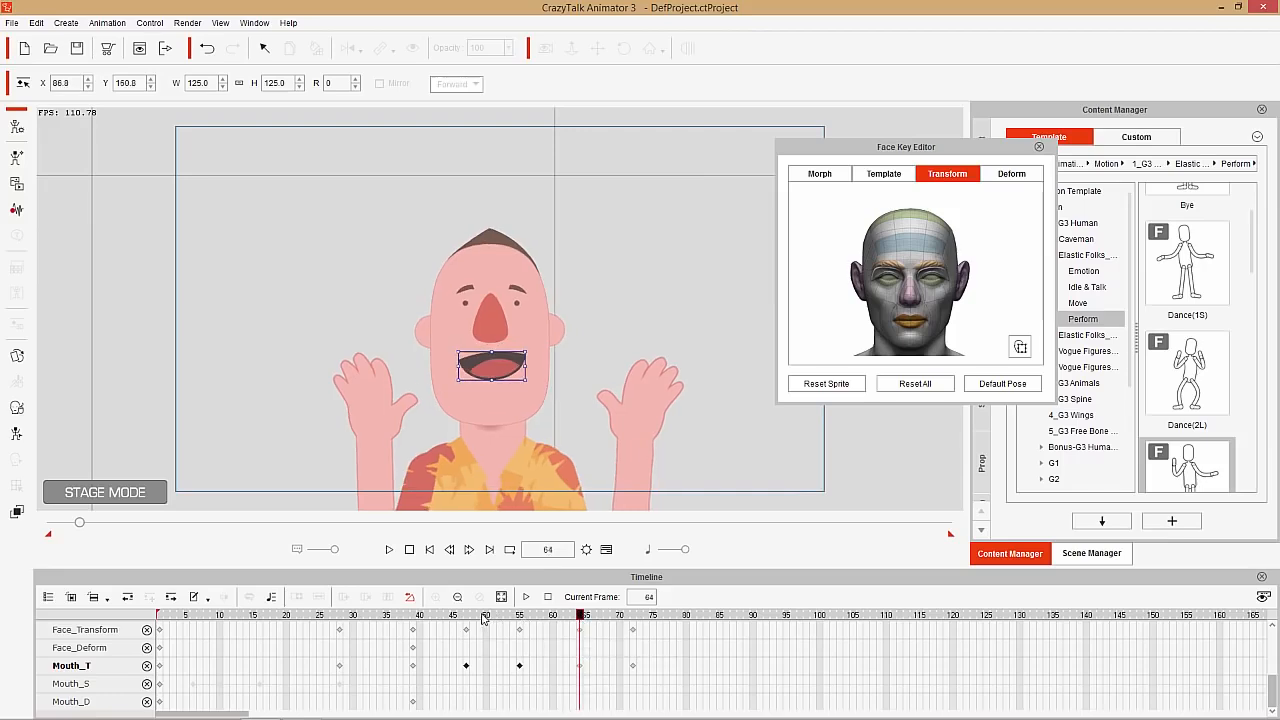
pyautogui.moveTo(486, 614); pyautogui.dragTo(691, 606)
pyautogui.hotkey('ctrl', 'v')
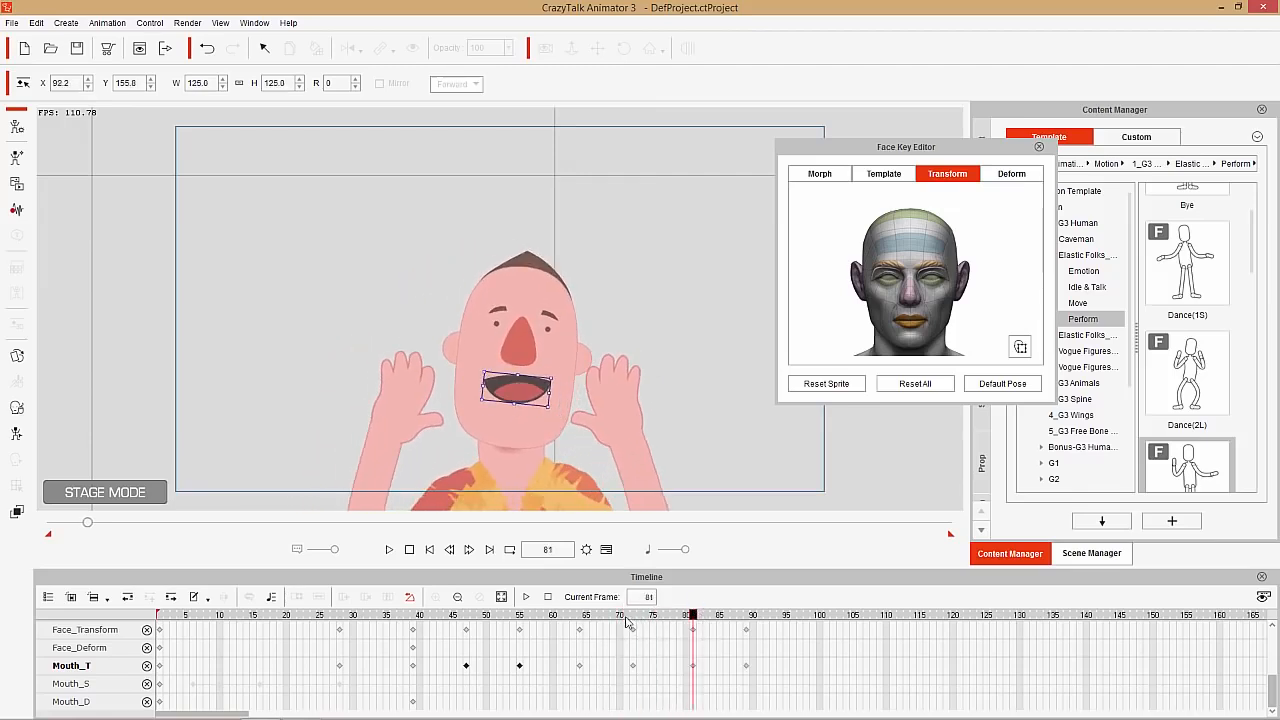
# Return the mouth to its default pose at frame 100 and review the repeated scaling
pyautogui.moveTo(523, 619); pyautogui.dragTo(820, 611)
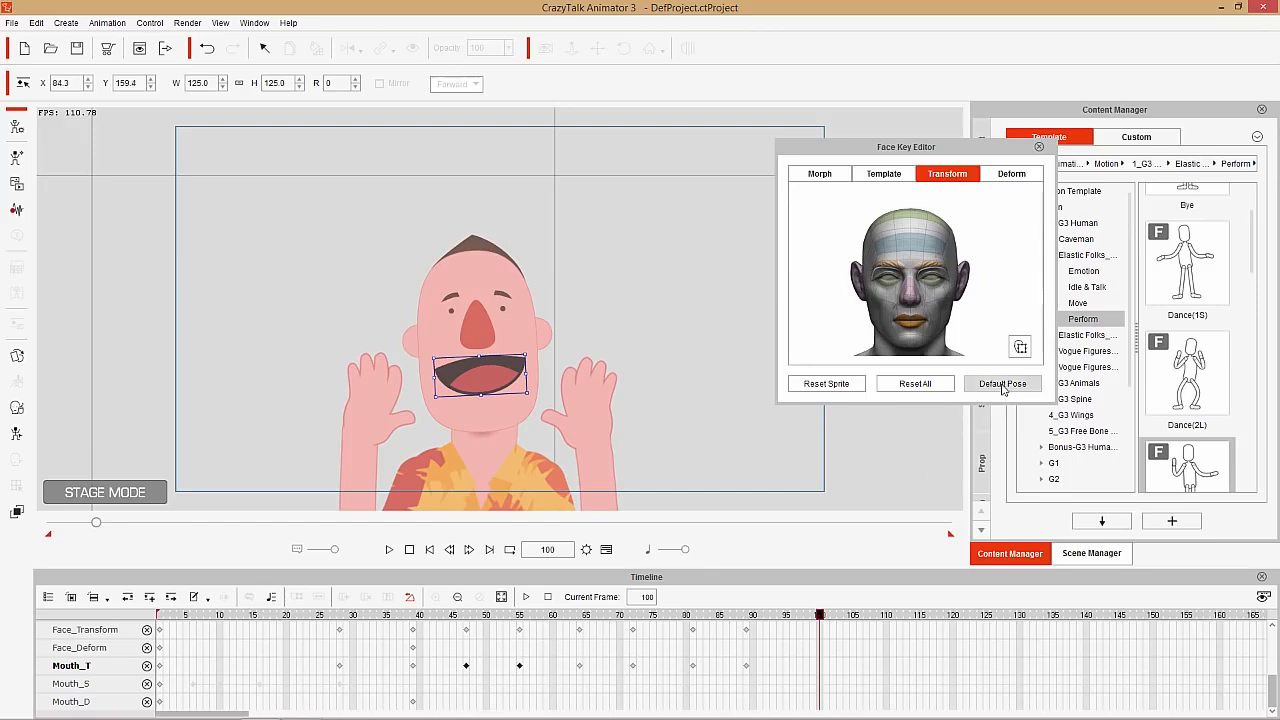
pyautogui.click(1002, 384)
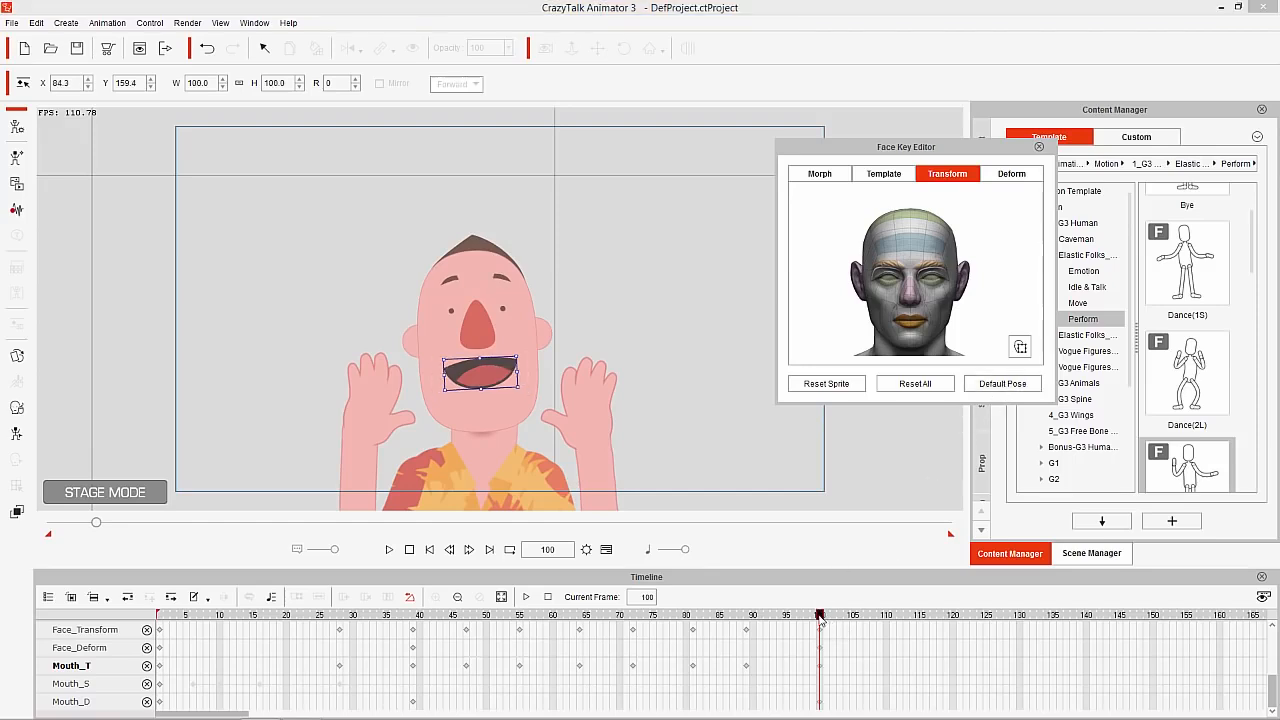
pyautogui.moveTo(820, 614); pyautogui.dragTo(409, 622)
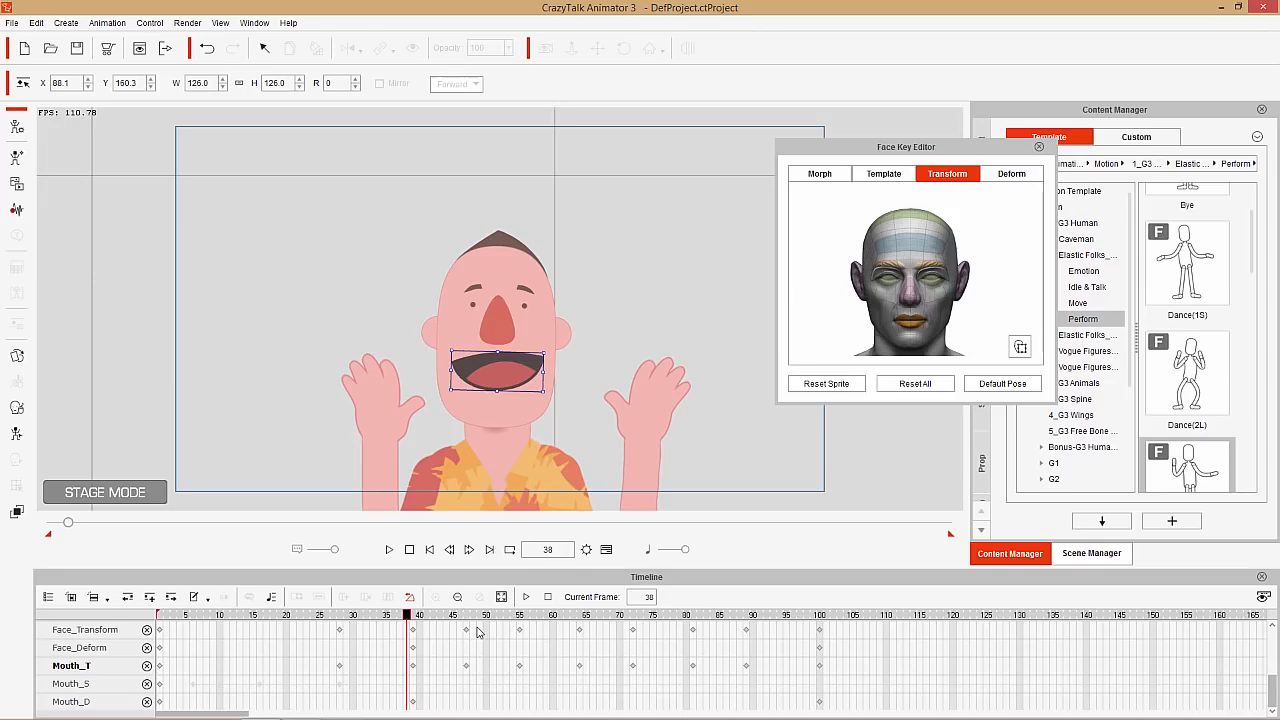
# At frame 47, deform the mouth into a stronger smile by raising the upper outer corners of its grid
pyautogui.click(1010, 178)
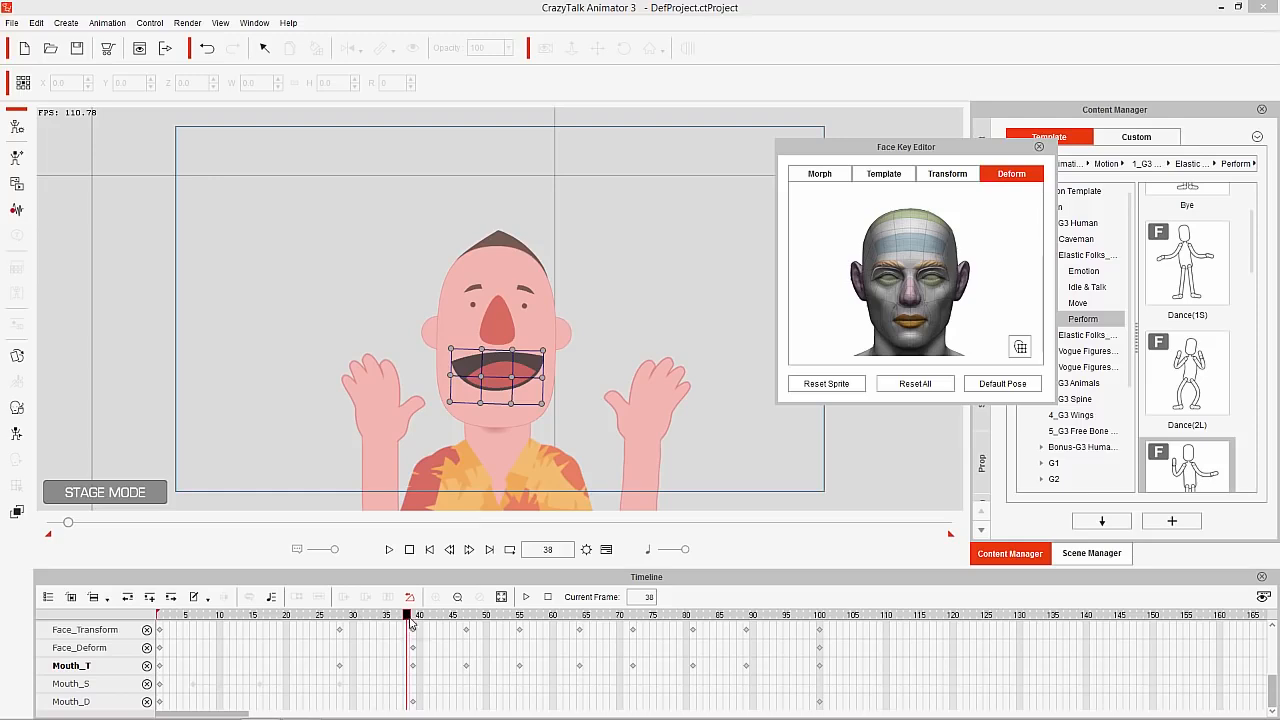
pyautogui.moveTo(410, 621); pyautogui.dragTo(416, 621)
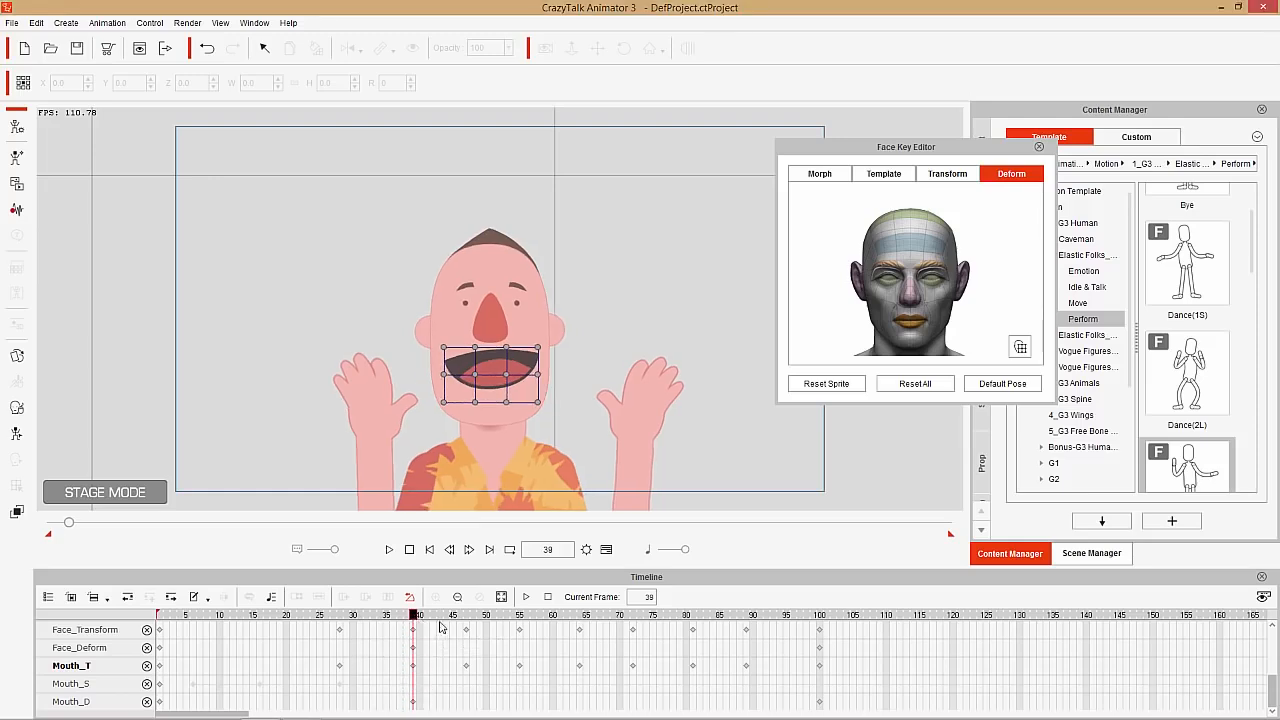
pyautogui.moveTo(417, 617); pyautogui.dragTo(466, 617)
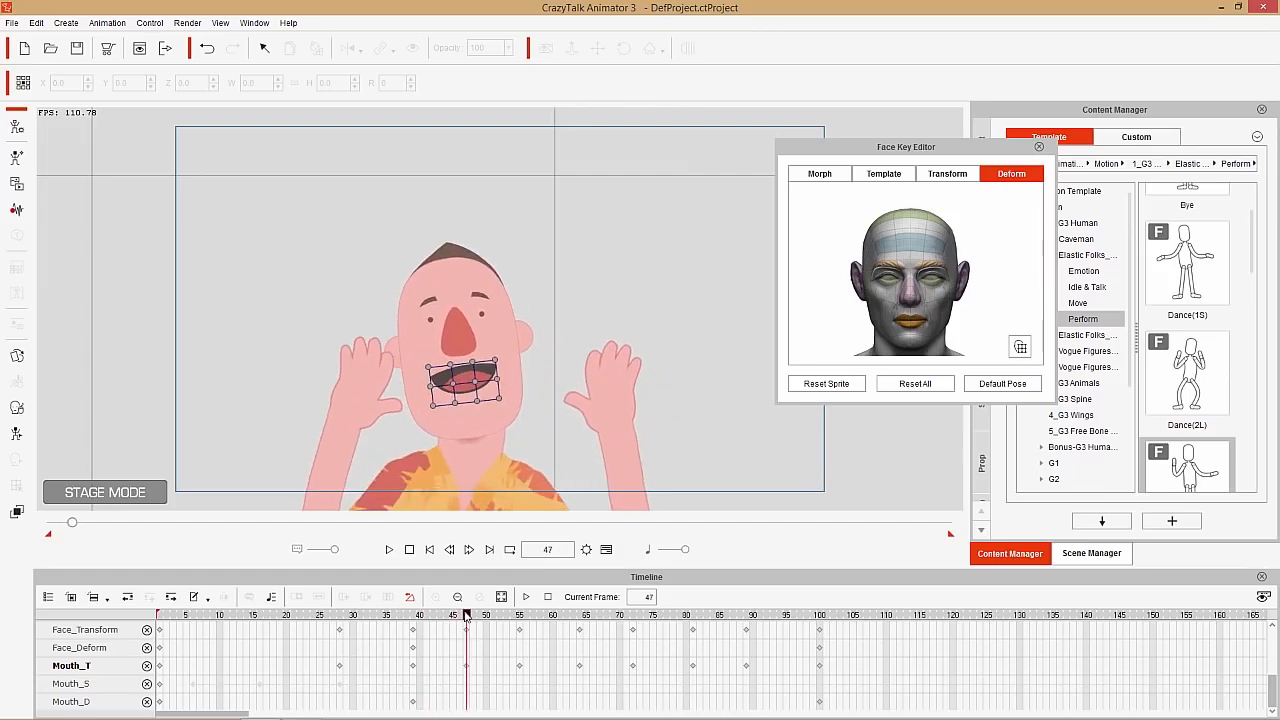
pyautogui.click(494, 362)
pyautogui.moveTo(493, 364); pyautogui.dragTo(433, 397)
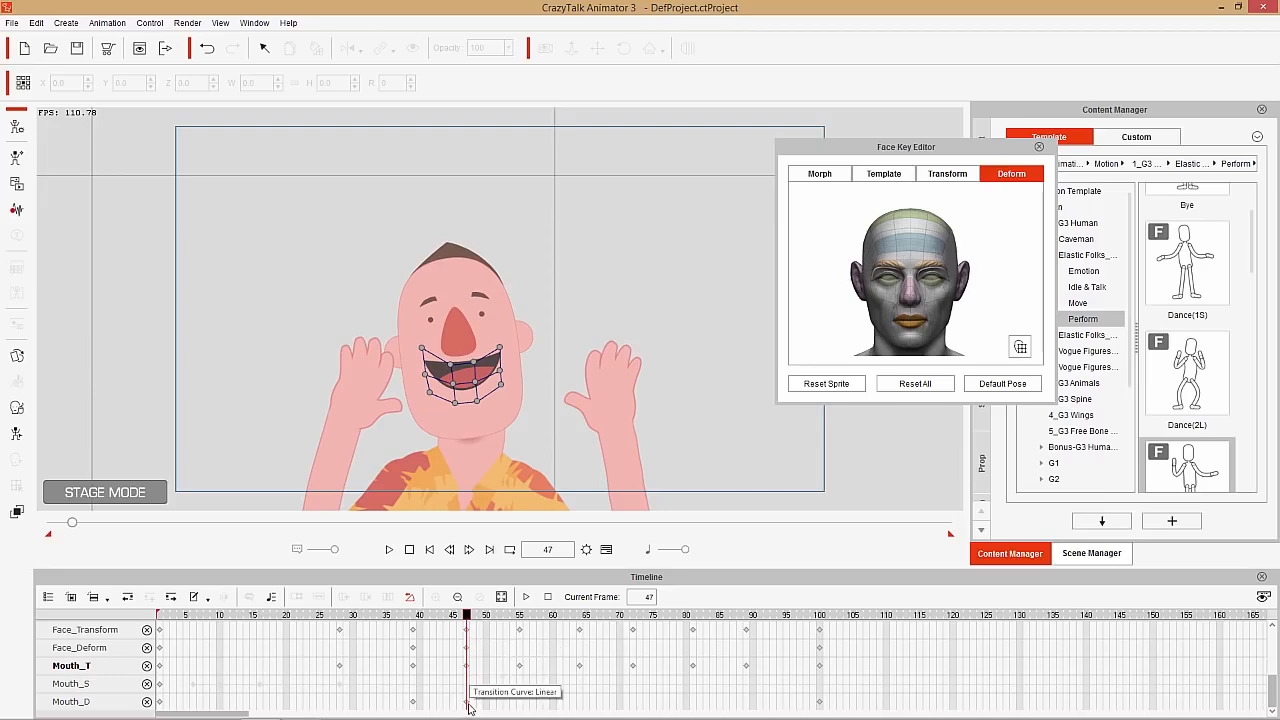
# At frame 55, deform the mouth into a downturned shape by pulling the outer grid points on both sides downward
pyautogui.click(481, 616)
pyautogui.moveTo(481, 616); pyautogui.dragTo(519, 612)
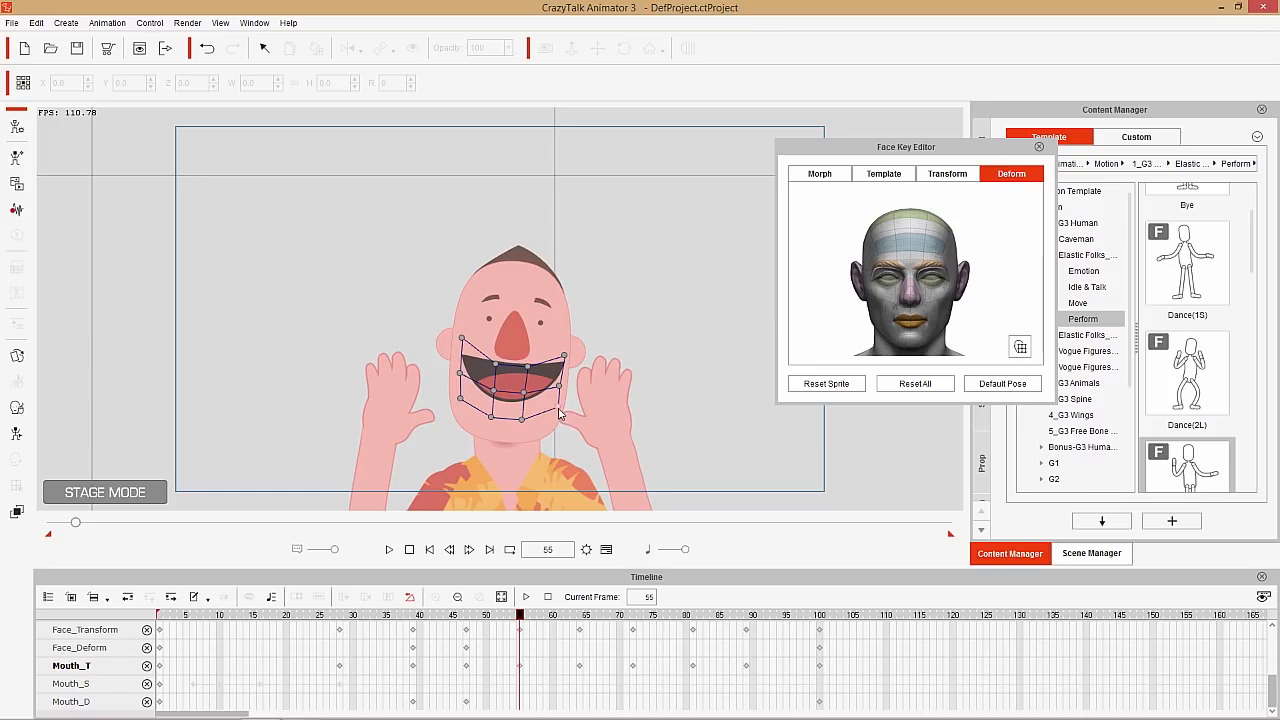
pyautogui.moveTo(558, 408); pyautogui.dragTo(551, 448)
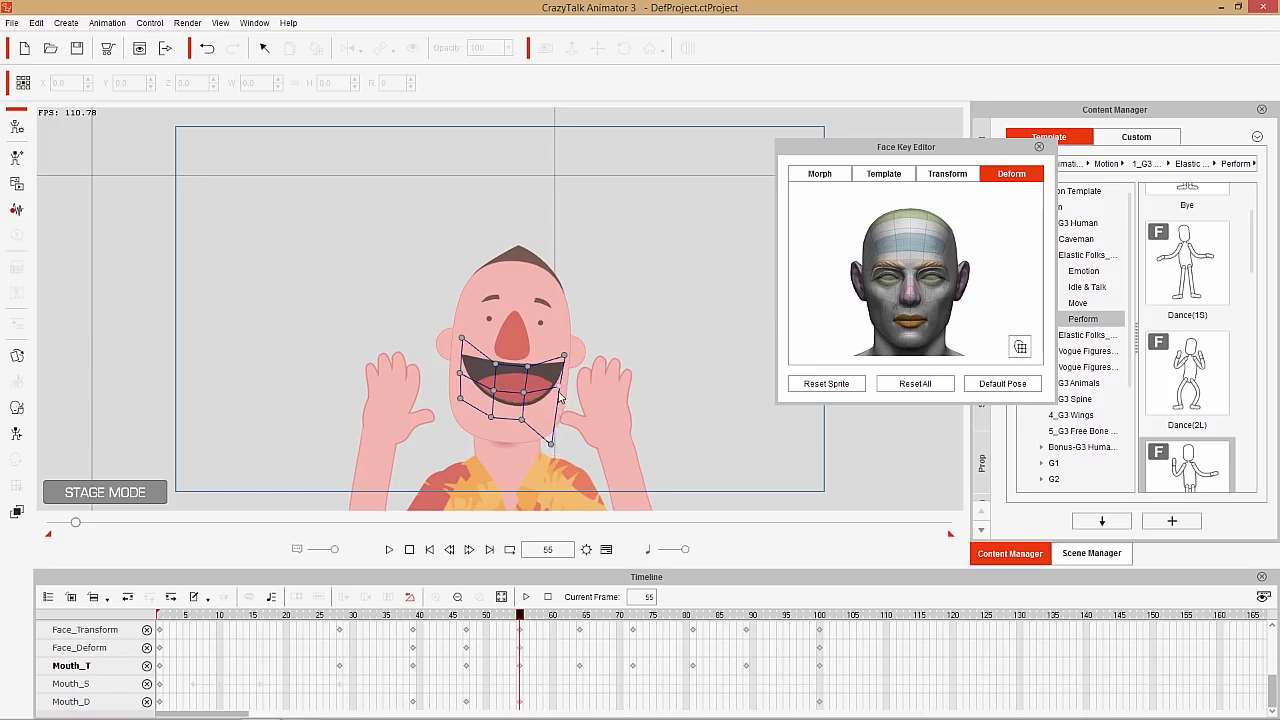
pyautogui.moveTo(560, 397)
pyautogui.mouseDown()
pyautogui.moveTo(565, 366)
pyautogui.moveTo(559, 390)
pyautogui.mouseUp()
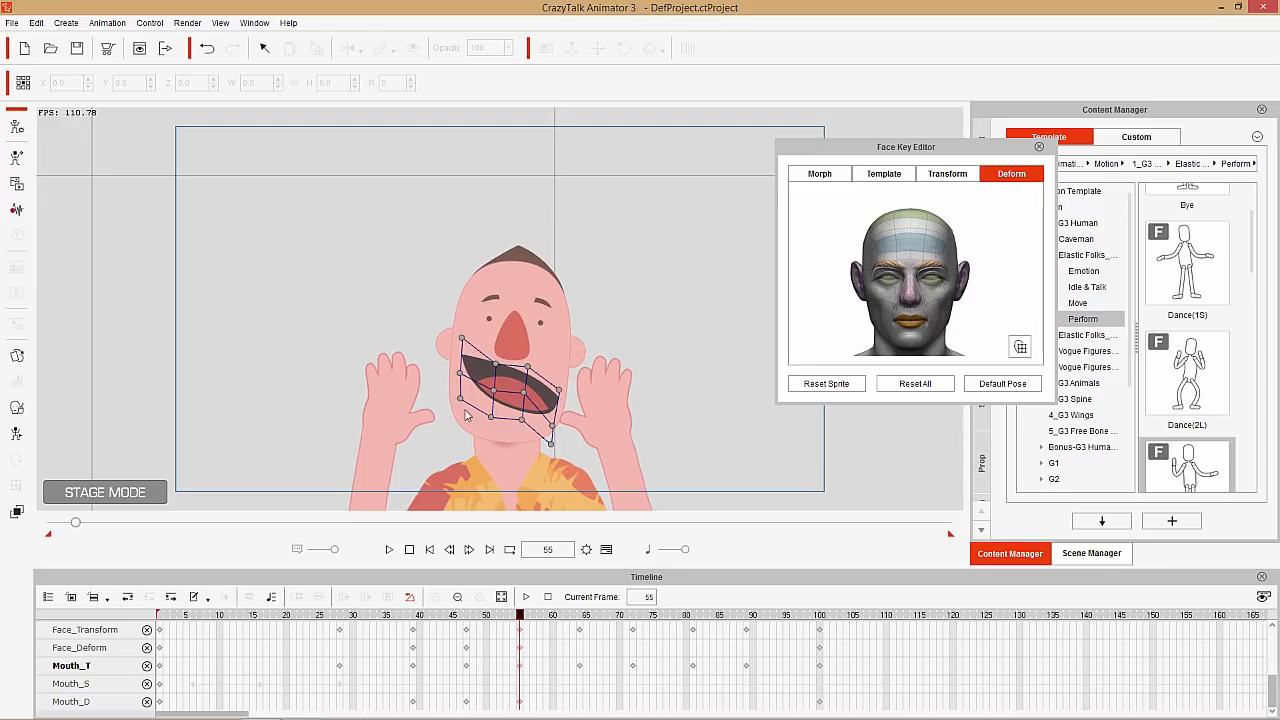
pyautogui.moveTo(462, 410); pyautogui.dragTo(459, 443)
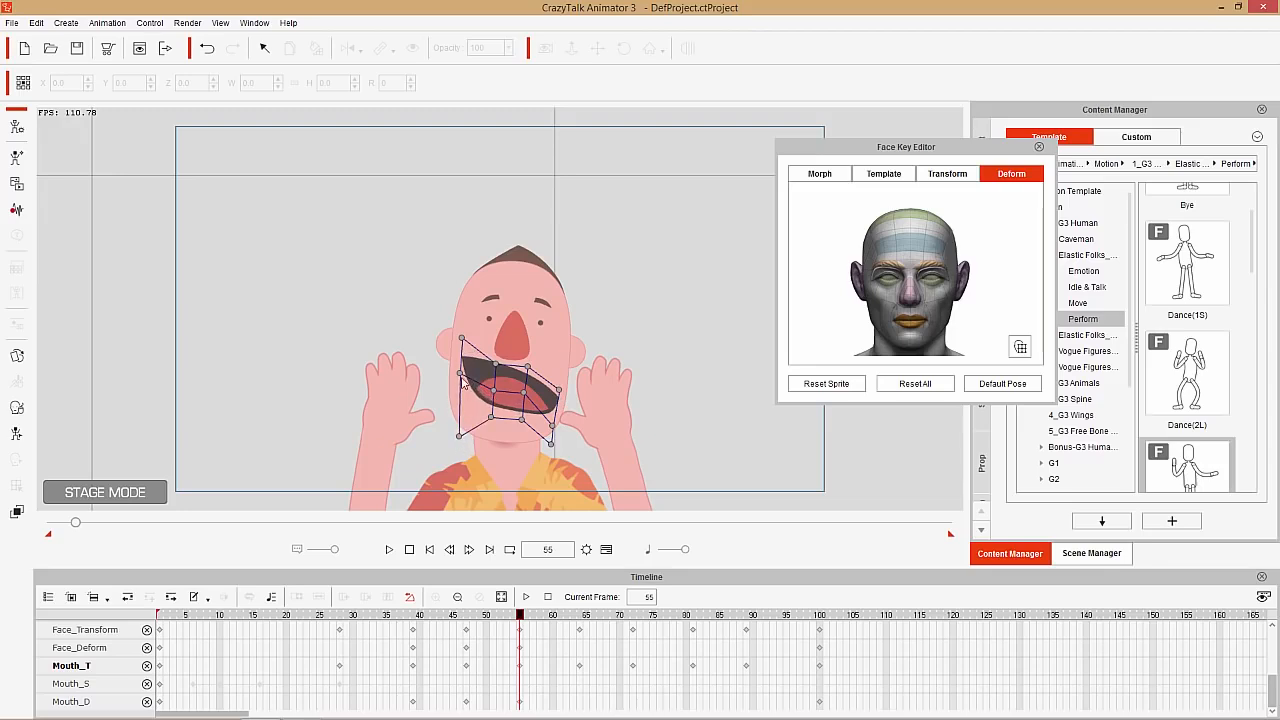
pyautogui.moveTo(461, 381); pyautogui.dragTo(458, 412)
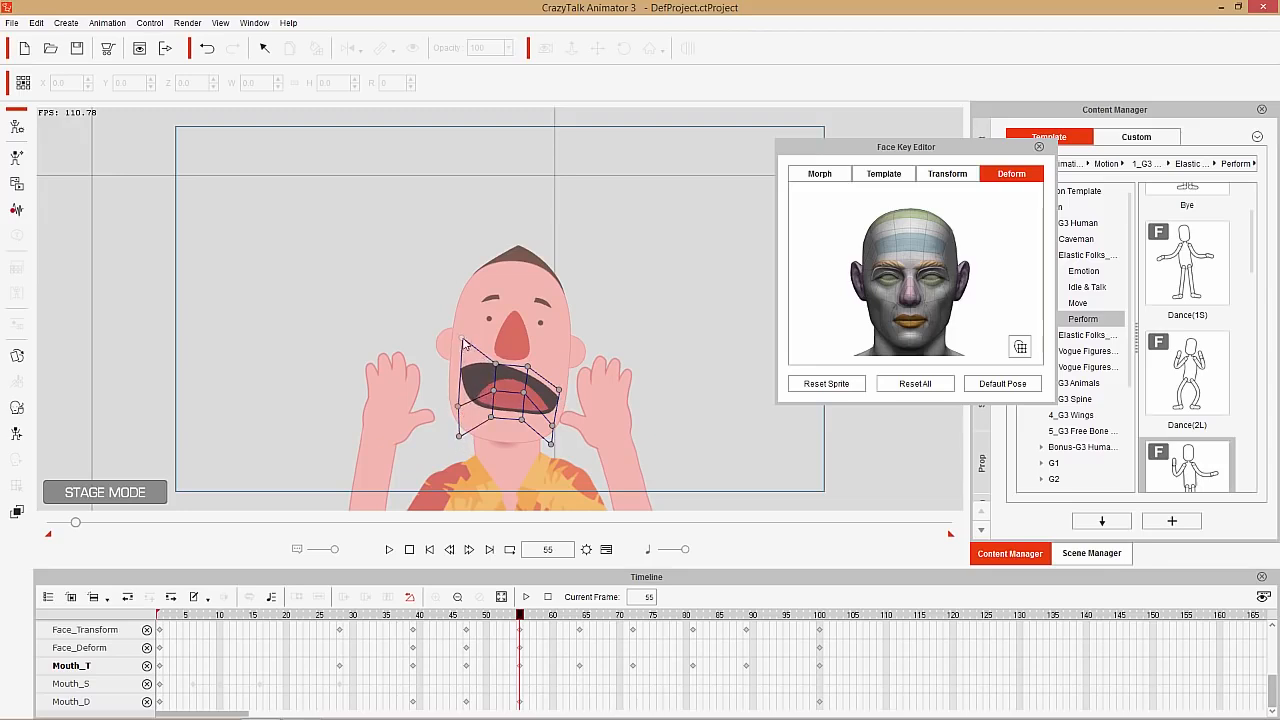
pyautogui.moveTo(463, 344); pyautogui.dragTo(457, 385)
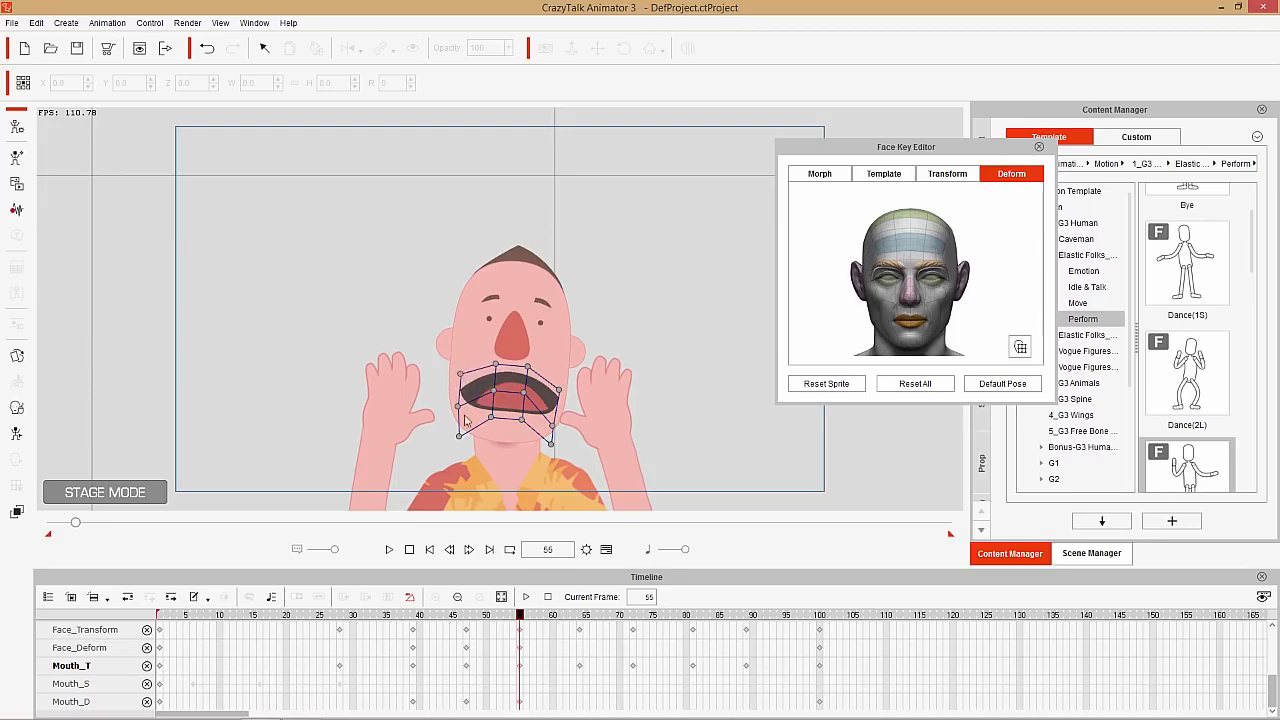
# Copy the Mouth_D keys at frames 47 and 55 and paste them starting at frames 64 and 81
pyautogui.moveTo(490, 615); pyautogui.dragTo(522, 625)
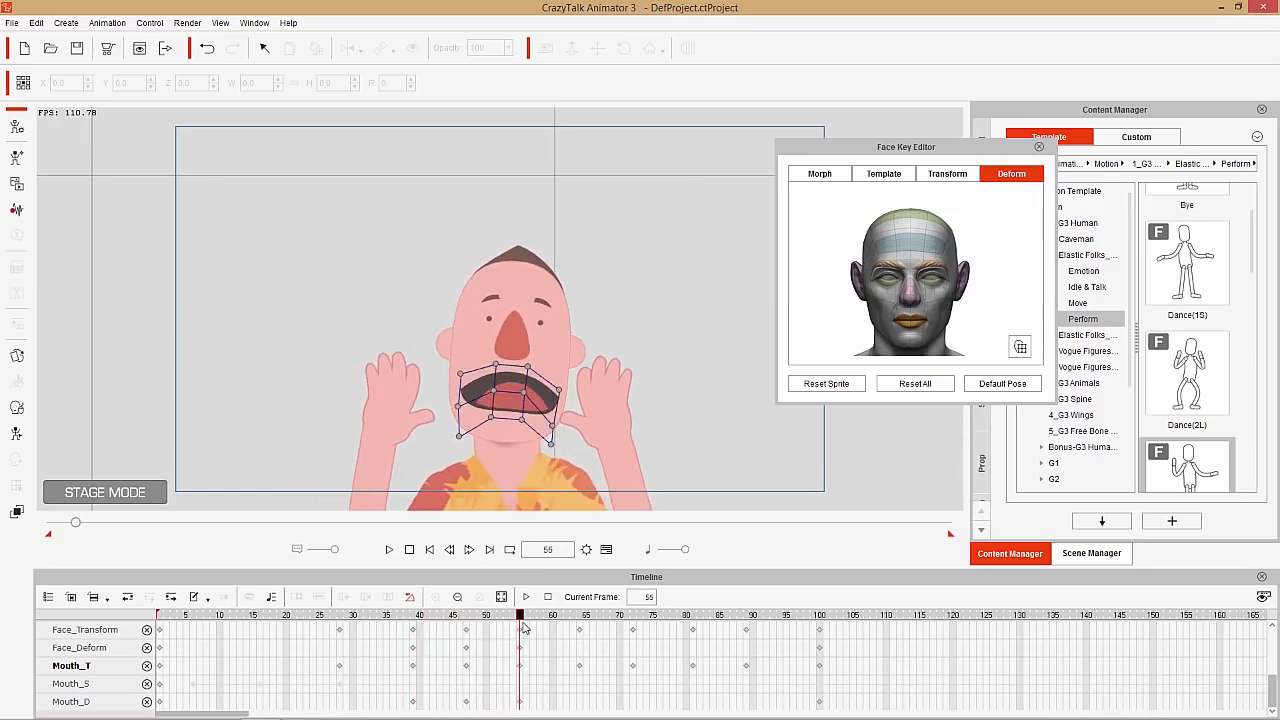
pyautogui.click(466, 701)
pyautogui.moveTo(493, 701); pyautogui.dragTo(541, 704)
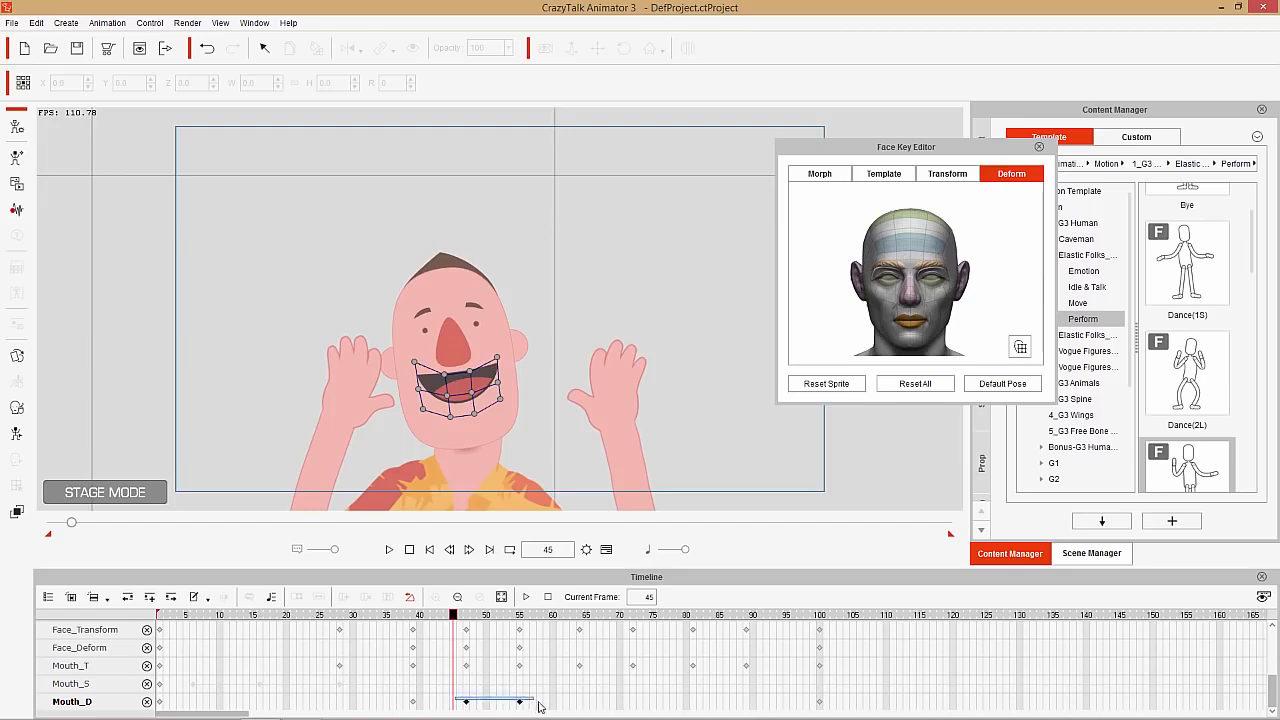
pyautogui.rightClick(466, 702)
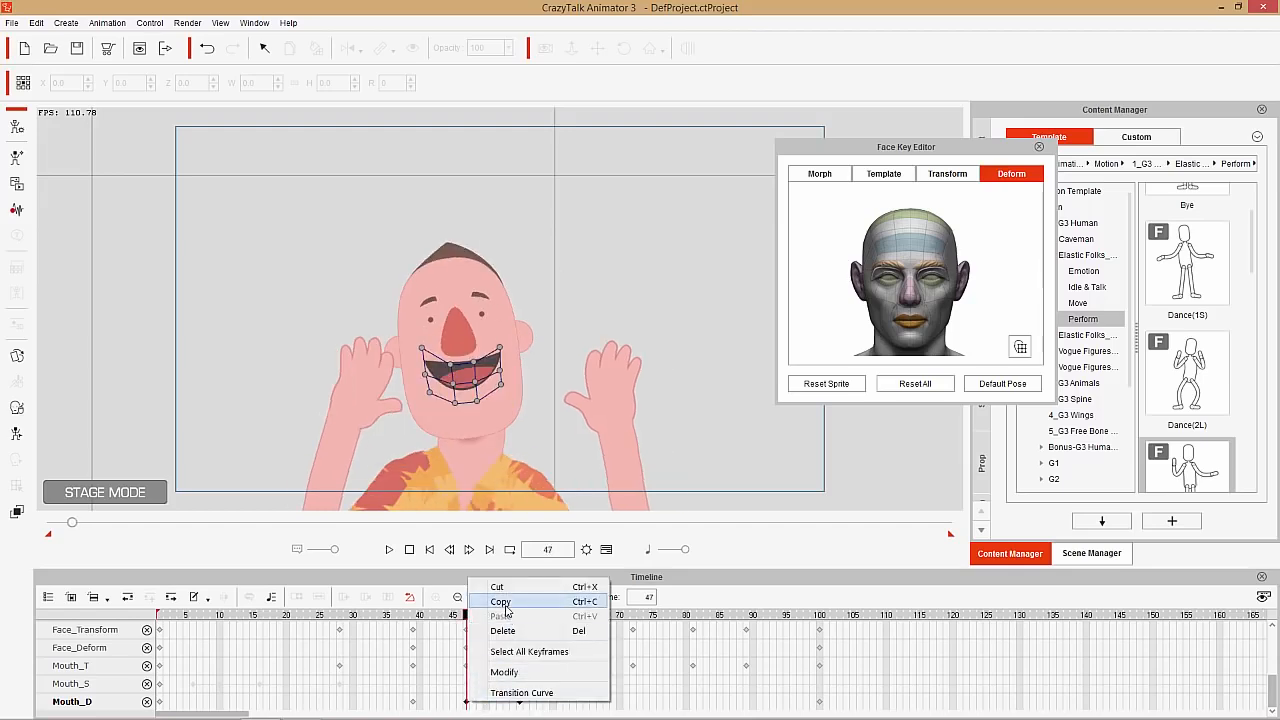
pyautogui.click(495, 601)
pyautogui.moveTo(556, 626); pyautogui.dragTo(580, 616)
pyautogui.hotkey('ctrl', 'v')
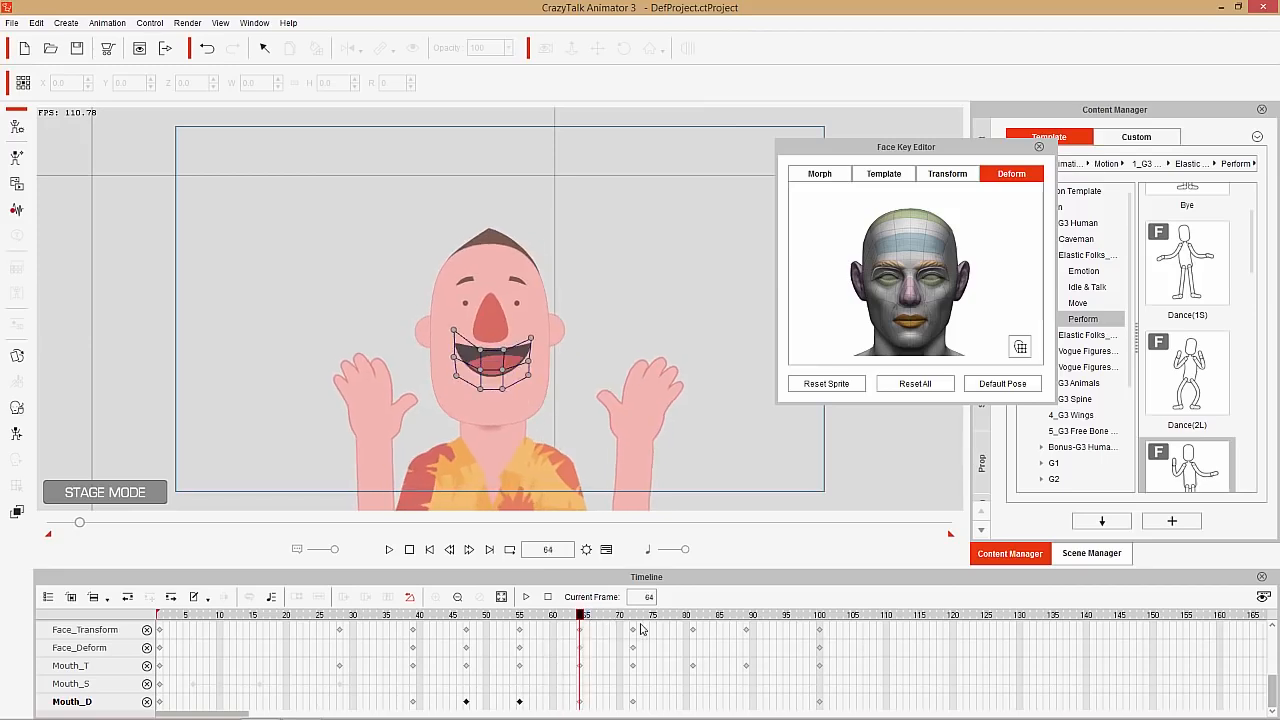
pyautogui.click(694, 617)
pyautogui.hotkey('ctrl', 'v')
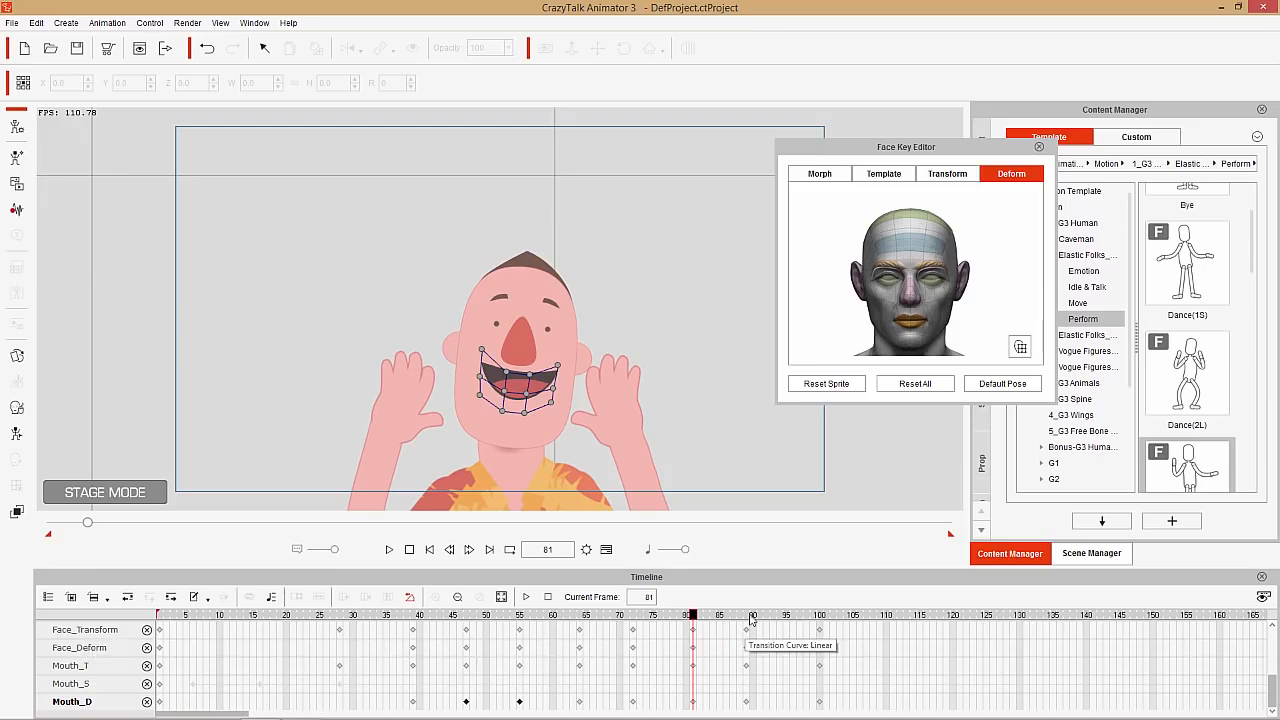
# At frame 114, apply the Happy_1 expression and return the mouth's deformation to the default pose
pyautogui.moveTo(518, 622); pyautogui.dragTo(913, 615)
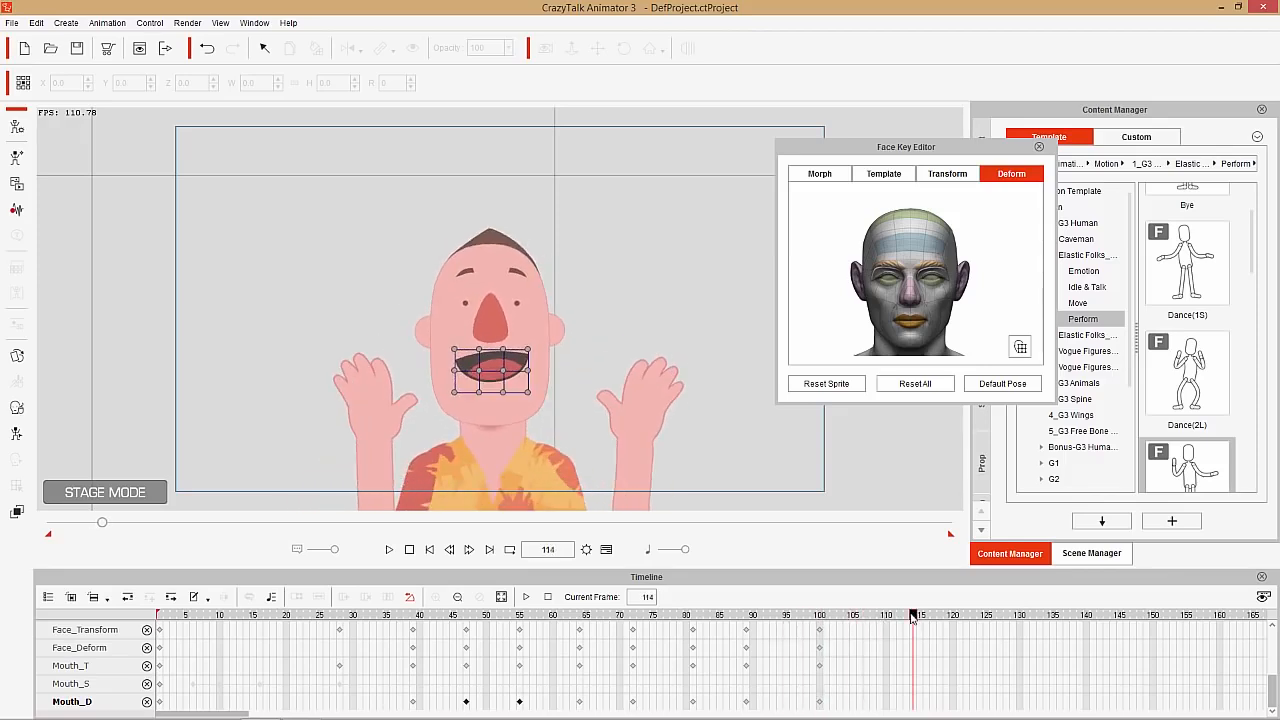
pyautogui.click(947, 173)
pyautogui.click(883, 173)
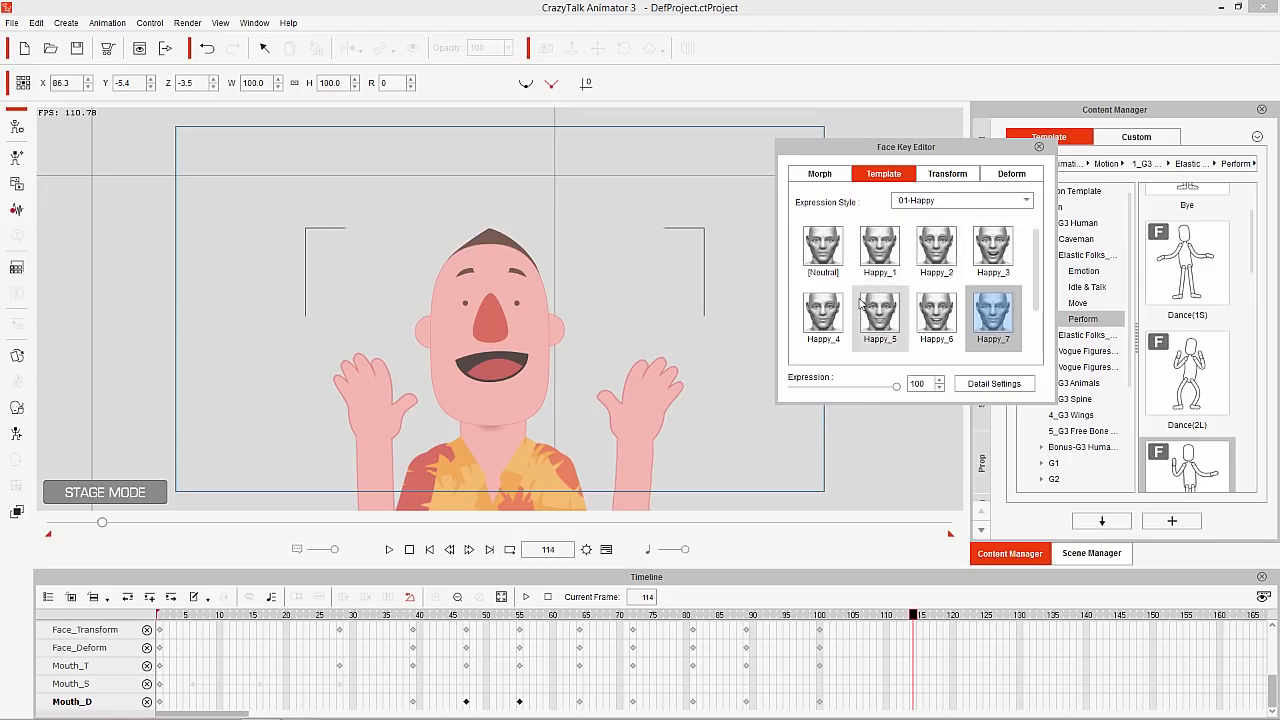
pyautogui.click(880, 252)
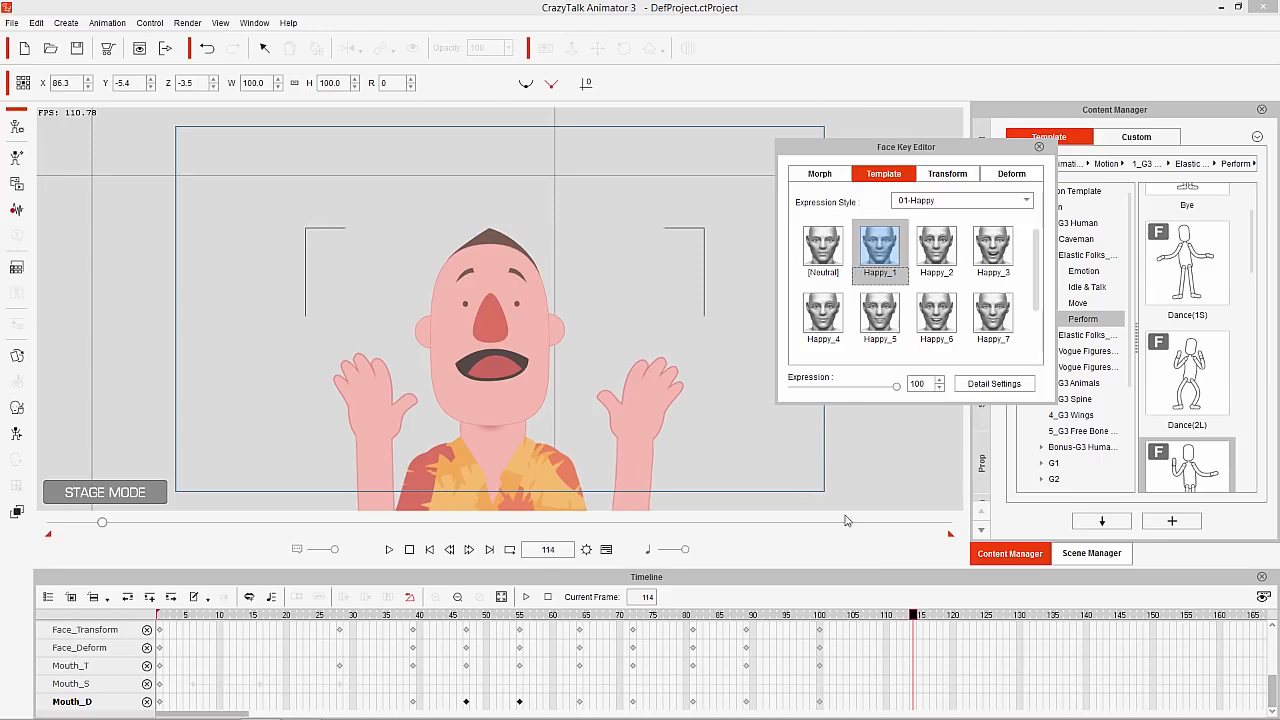
pyautogui.click(1010, 175)
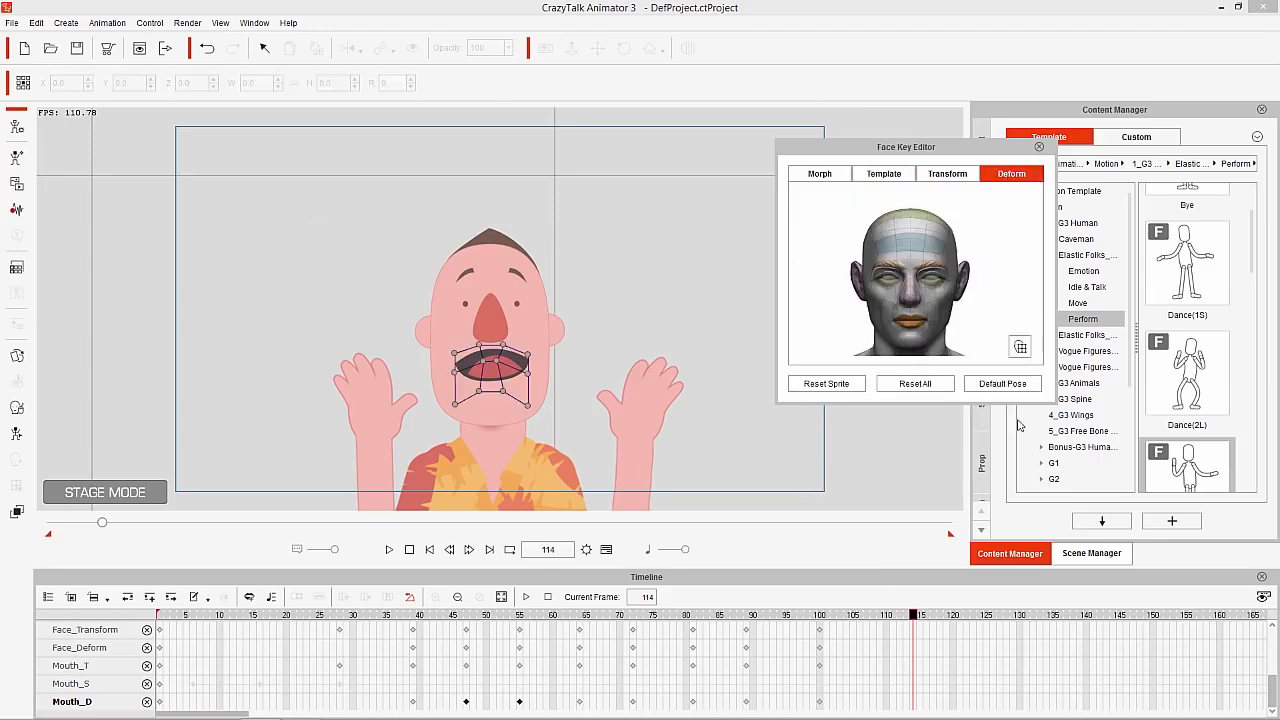
pyautogui.click(997, 385)
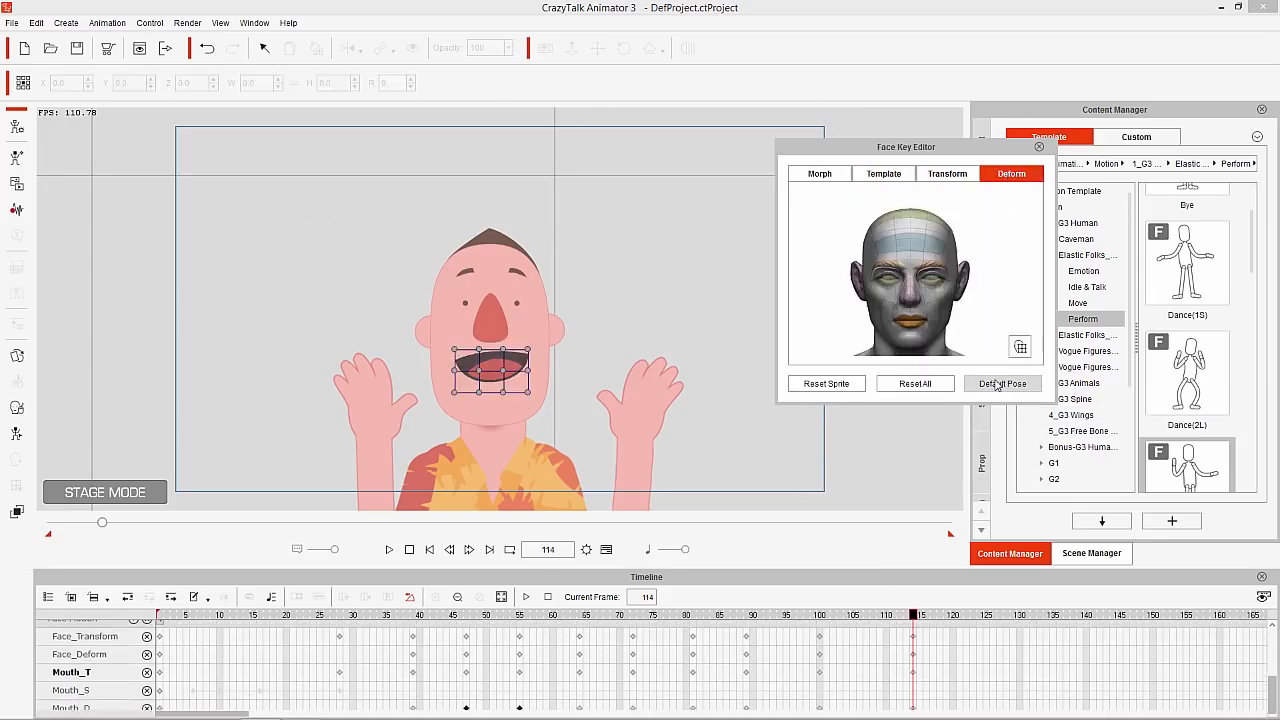
# Reset all facial transforms at frame 114, compare Happy_2, Happy_1 and Happy_5, and apply the Happy_6 expression
pyautogui.click(960, 178)
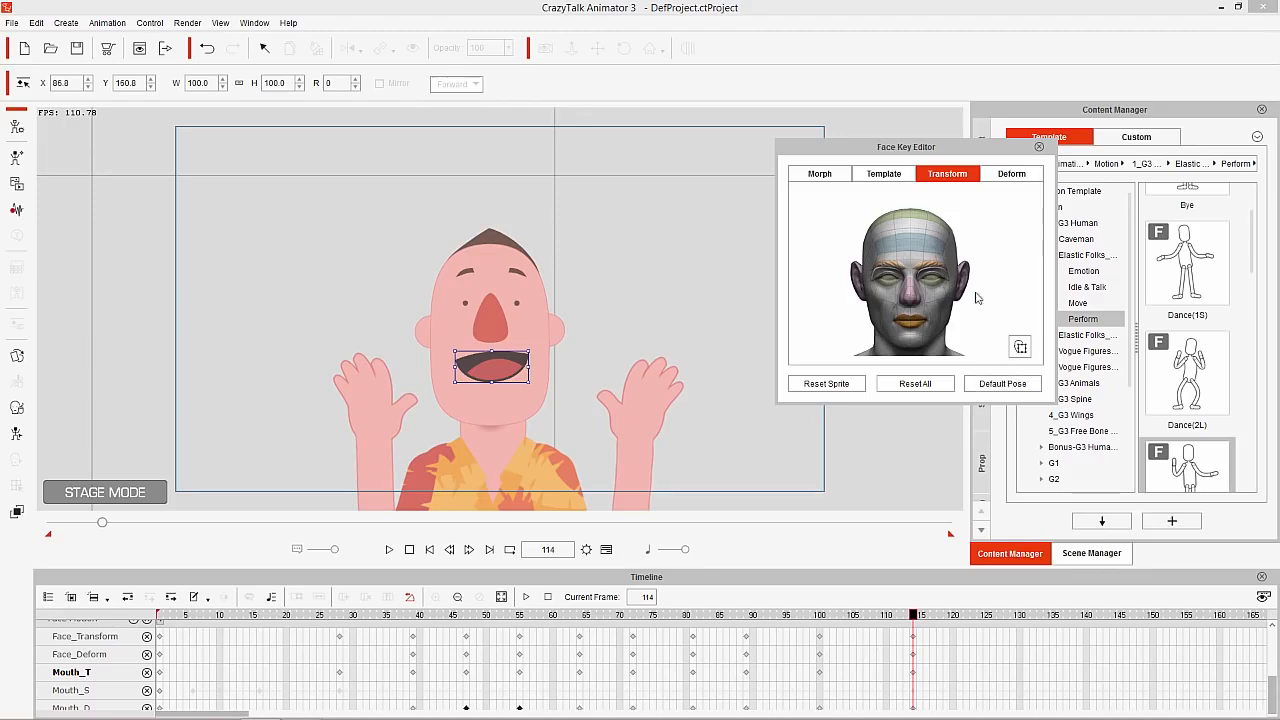
pyautogui.click(914, 381)
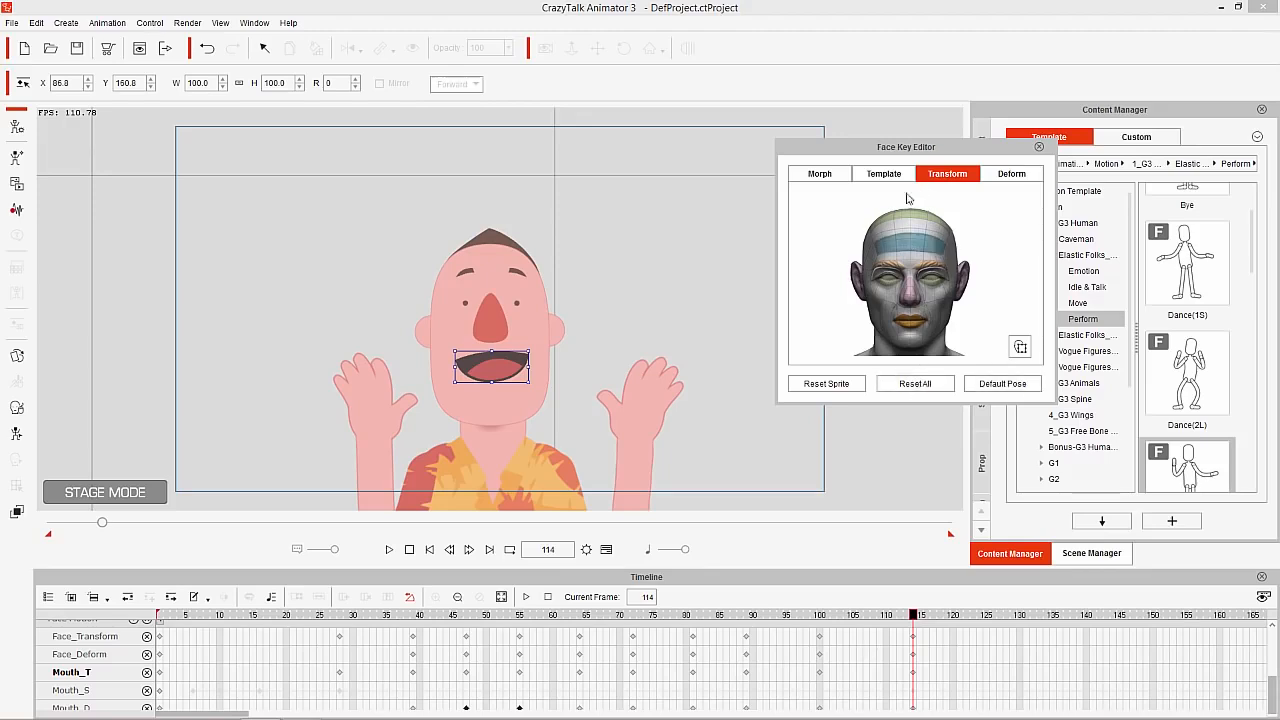
pyautogui.click(883, 174)
pyautogui.click(937, 258)
pyautogui.click(880, 251)
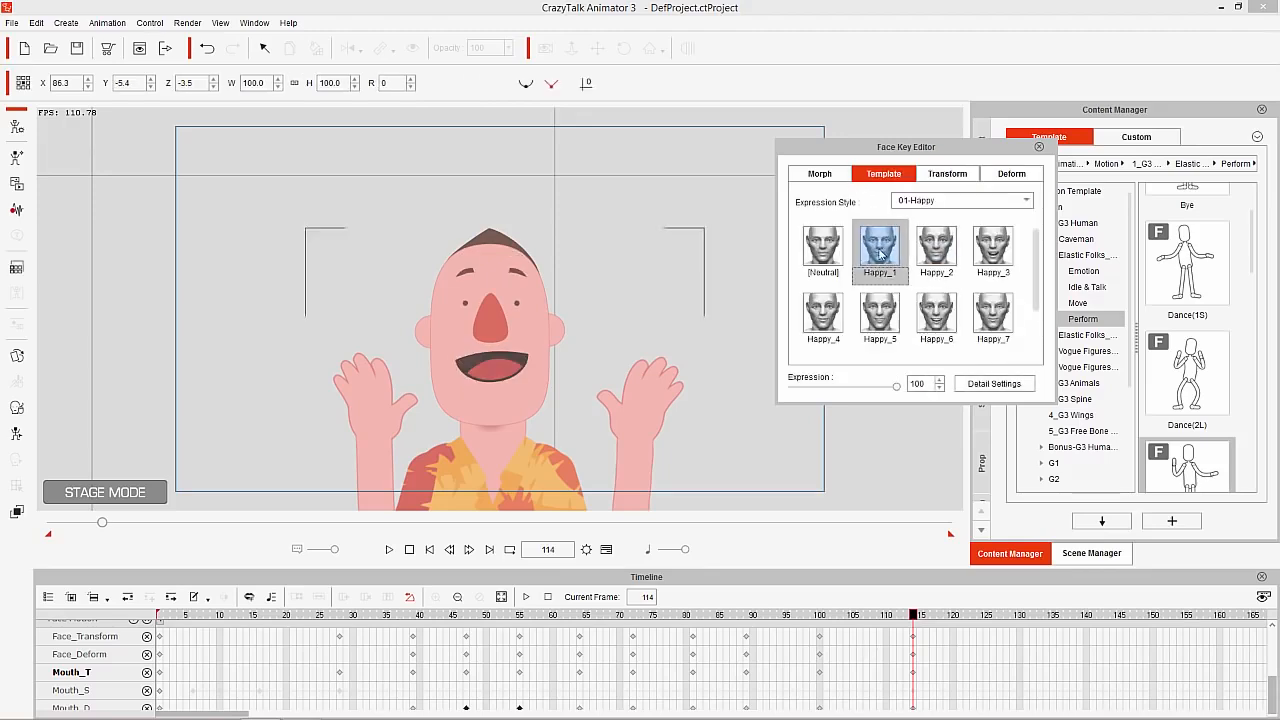
pyautogui.click(886, 315)
pyautogui.click(940, 320)
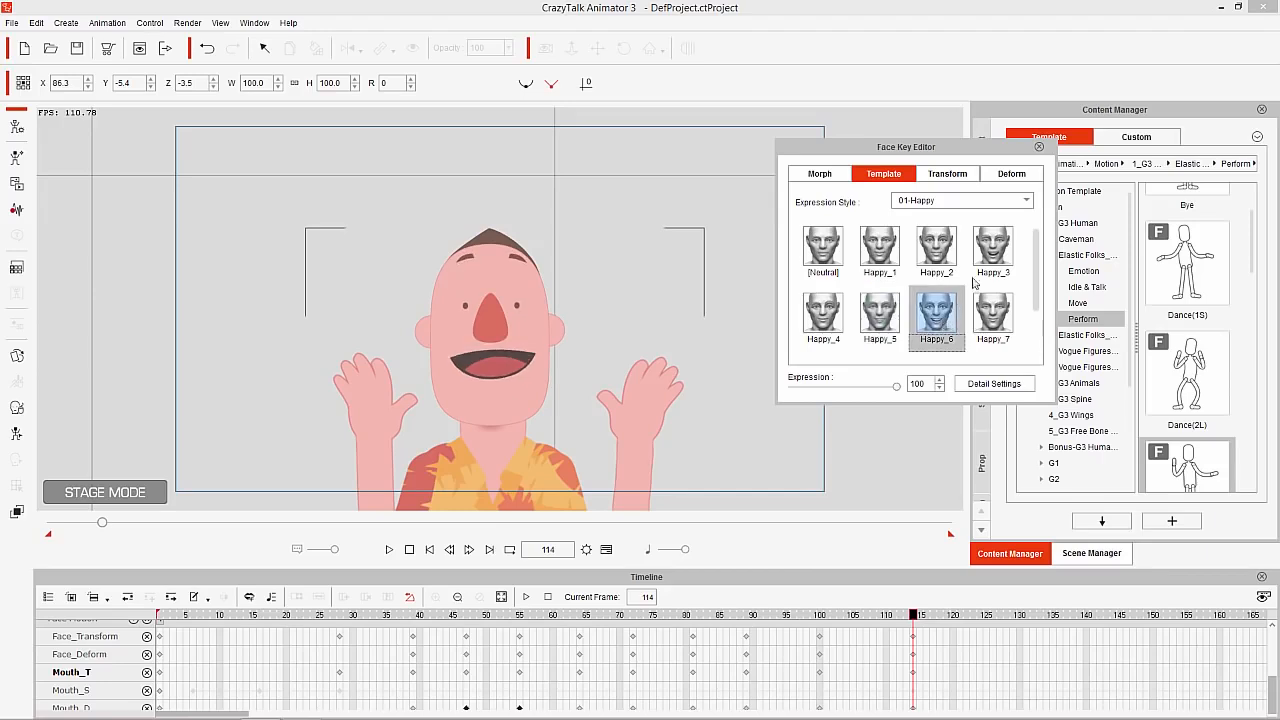
# Try the Happy_3 and Happy_4 expressions at frame 114 and apply the Happy_7 expression
pyautogui.click(994, 249)
pyautogui.click(815, 320)
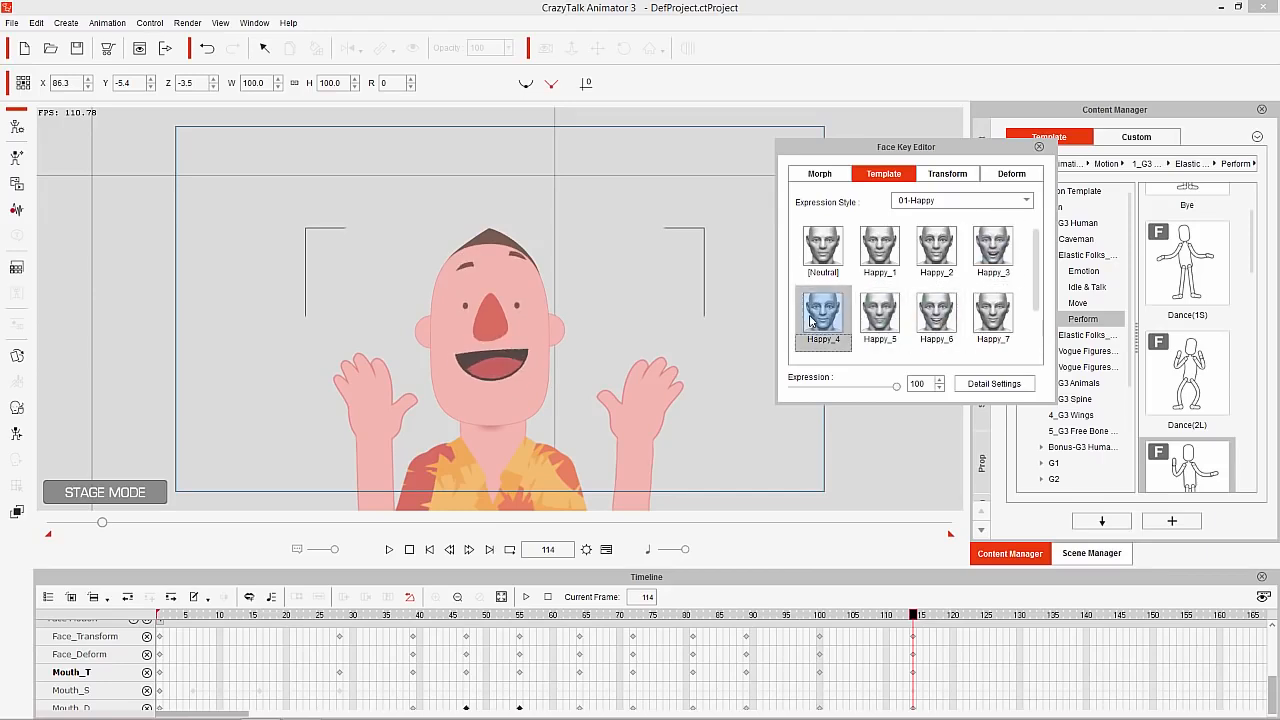
pyautogui.click(988, 325)
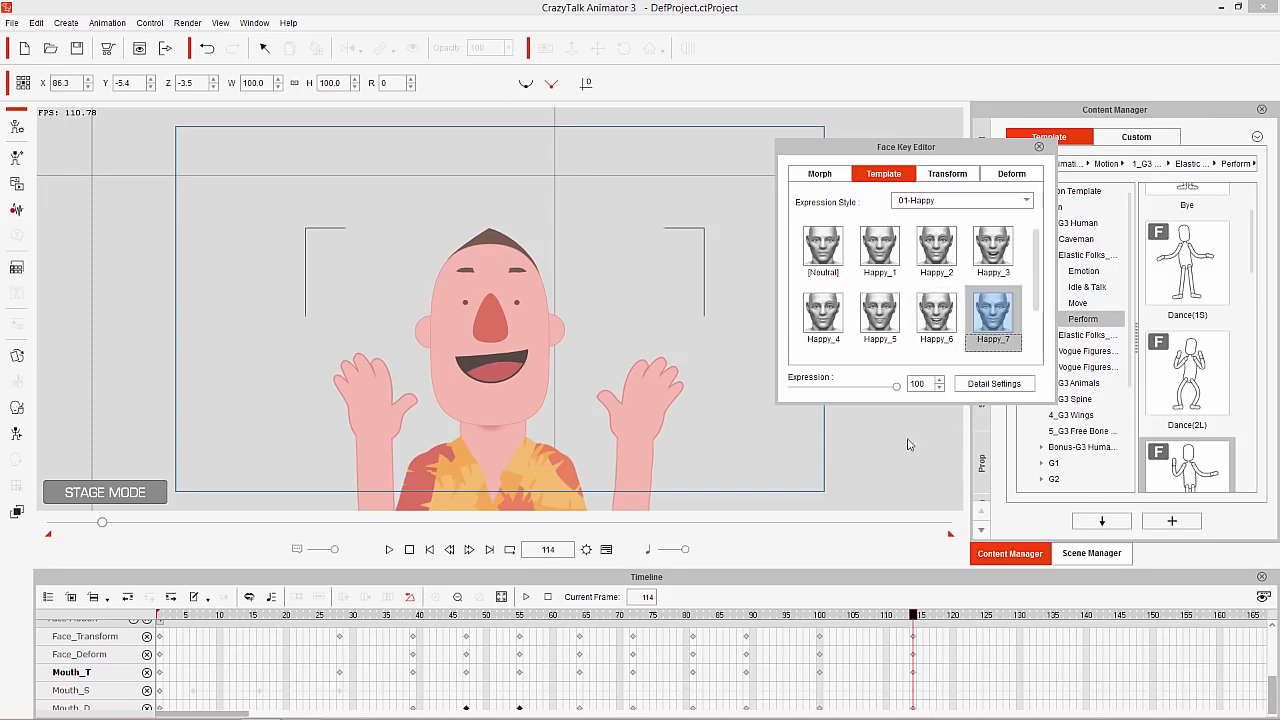
# At frame 127, apply the Happy_1 expression and close the Face Key Editor
pyautogui.moveTo(914, 620); pyautogui.dragTo(1038, 622)
pyautogui.moveTo(1074, 620); pyautogui.dragTo(1000, 620)
pyautogui.click(876, 256)
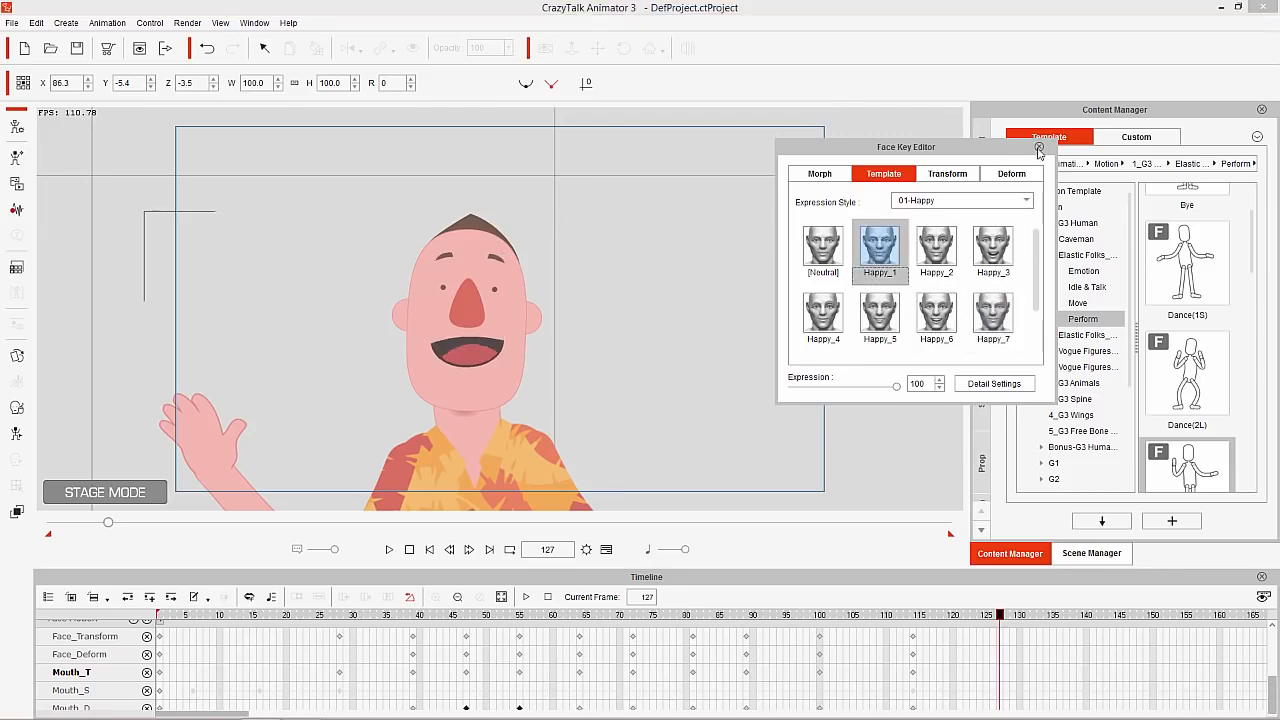
pyautogui.click(1038, 148)
# Preview the start of the facial animation and return to frame 1
pyautogui.click(199, 620)
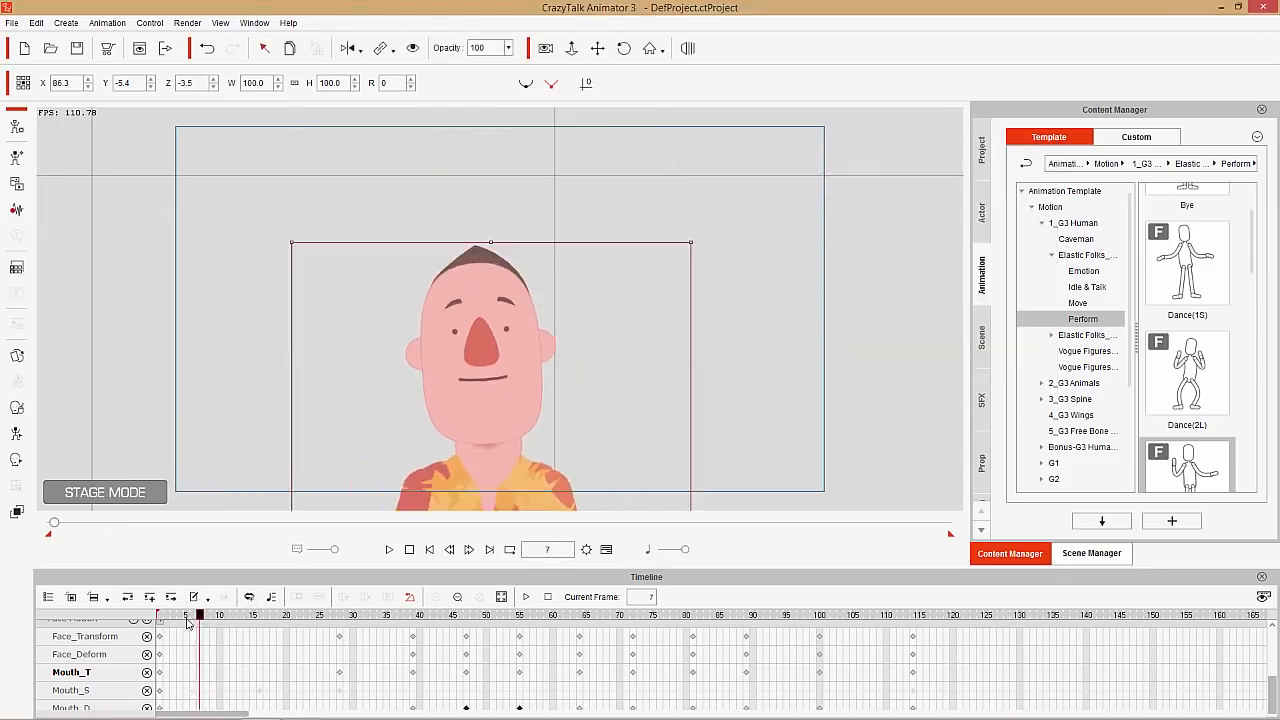
pyautogui.press('space')
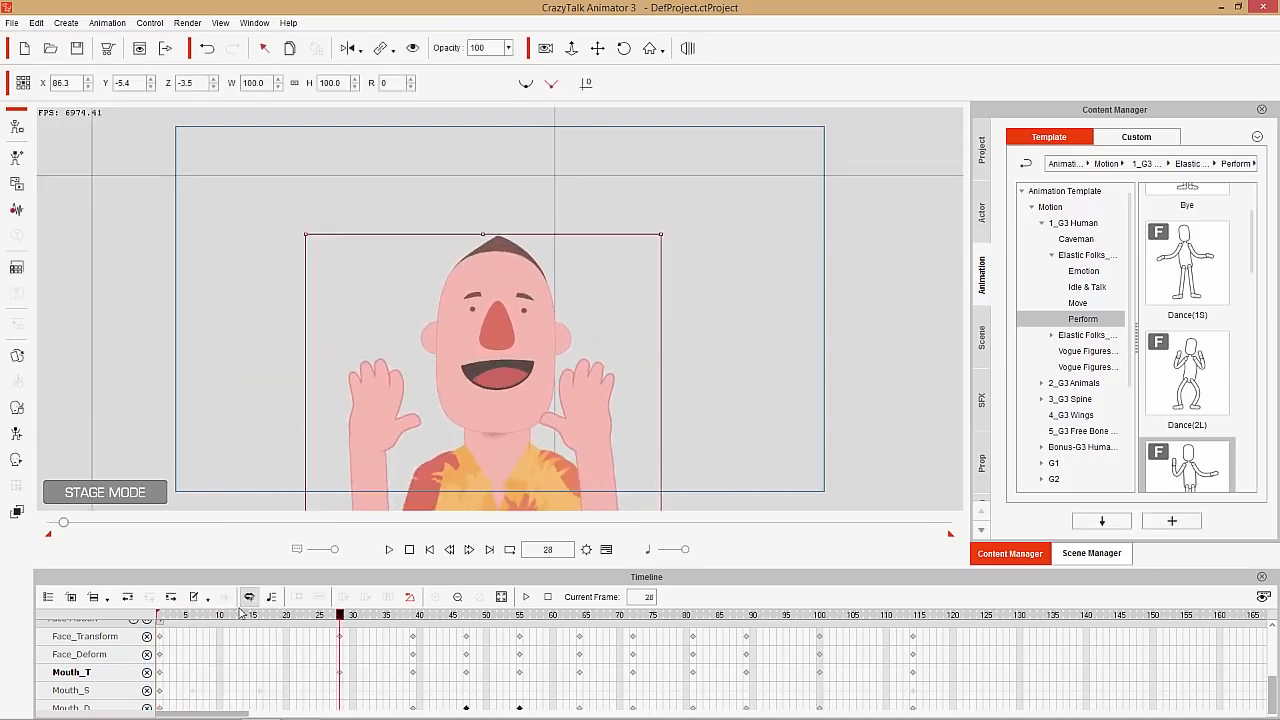
pyautogui.moveTo(240, 613); pyautogui.dragTo(152, 622)
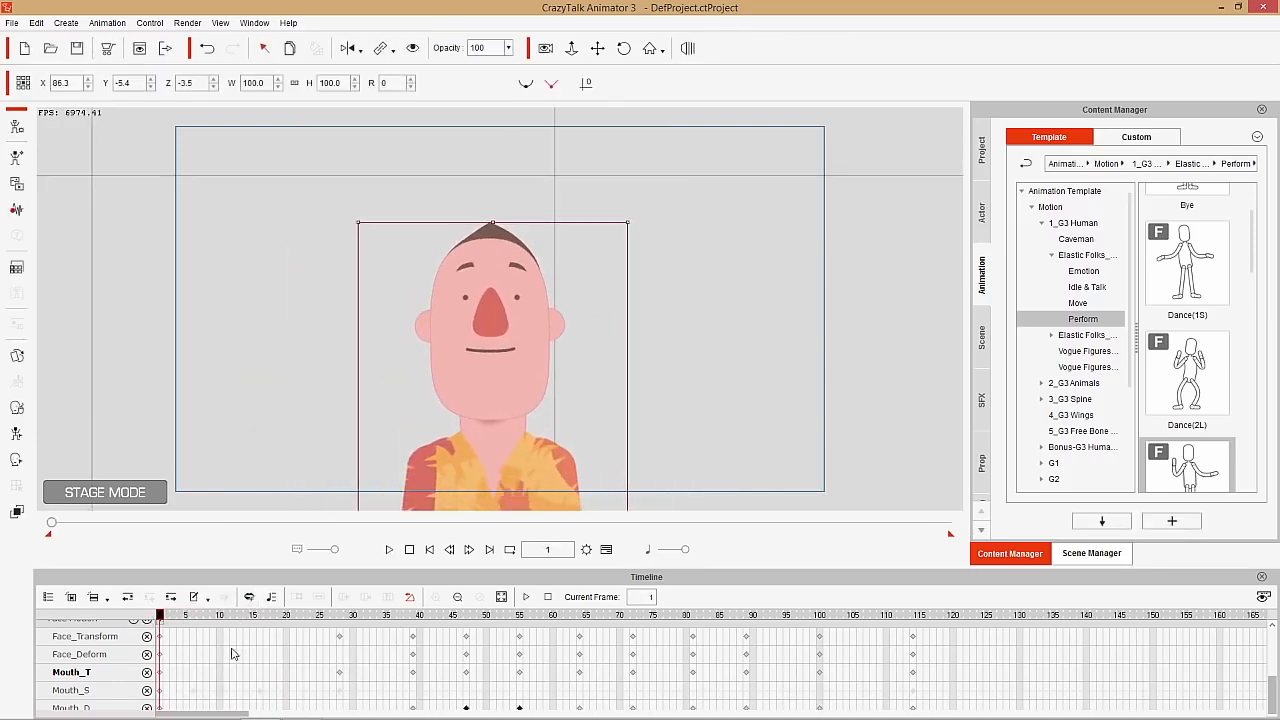
# Examine the facial clip's Head, Face and Eye keys in the timeline and check the pose at frame 10
pyautogui.scroll(5, 229, 654)
pyautogui.scroll(-1, 193, 641)
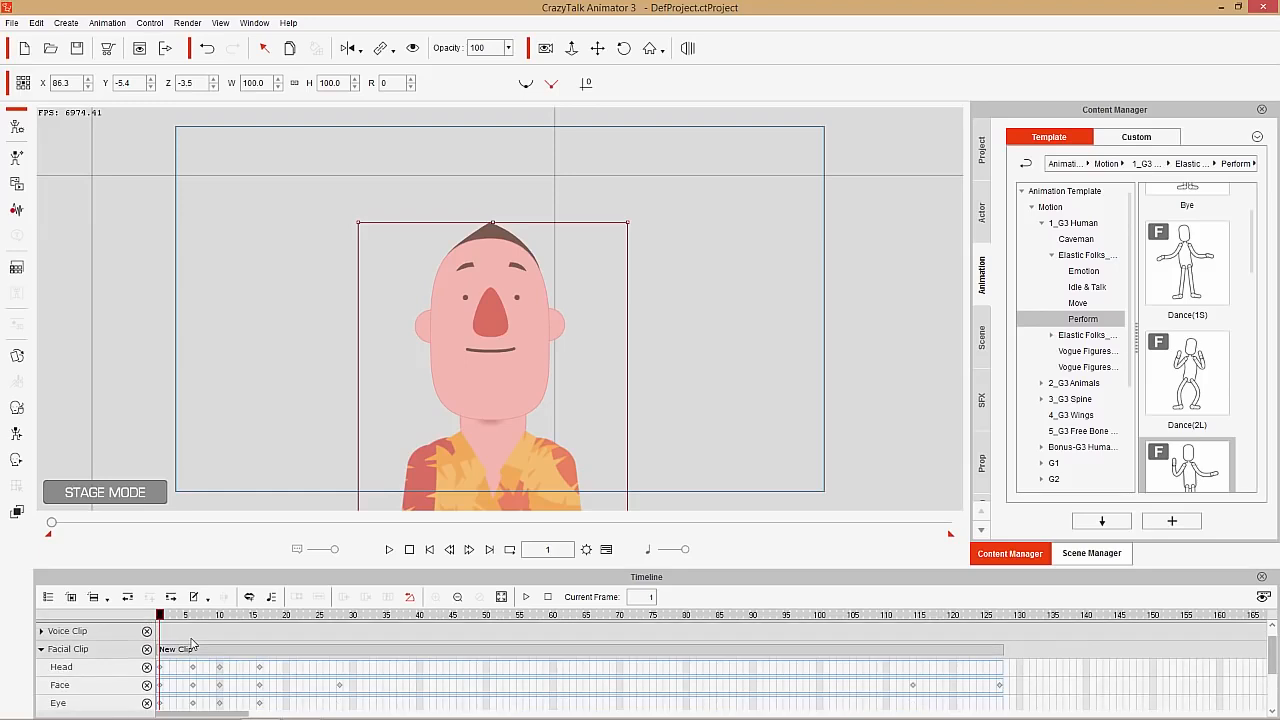
pyautogui.scroll(-2, 193, 643)
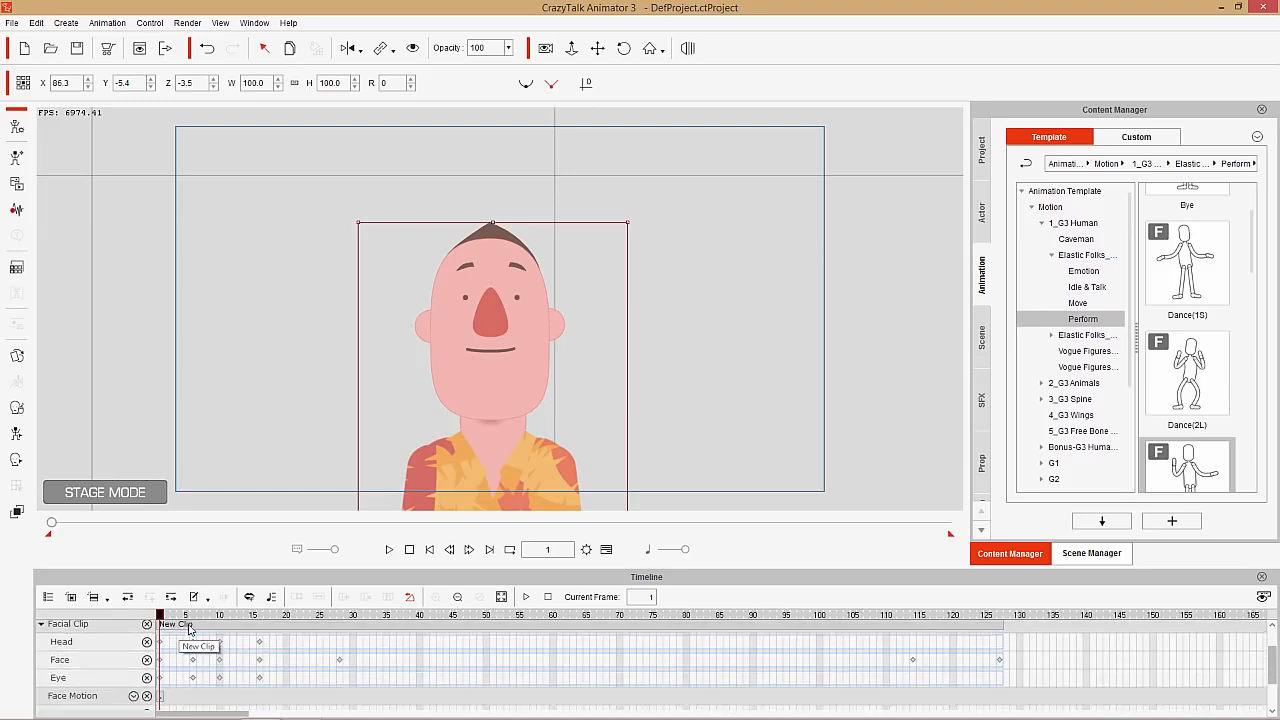
pyautogui.moveTo(175, 617); pyautogui.dragTo(220, 616)
pyautogui.scroll(1, 226, 676)
pyautogui.scroll(1, 226, 676)
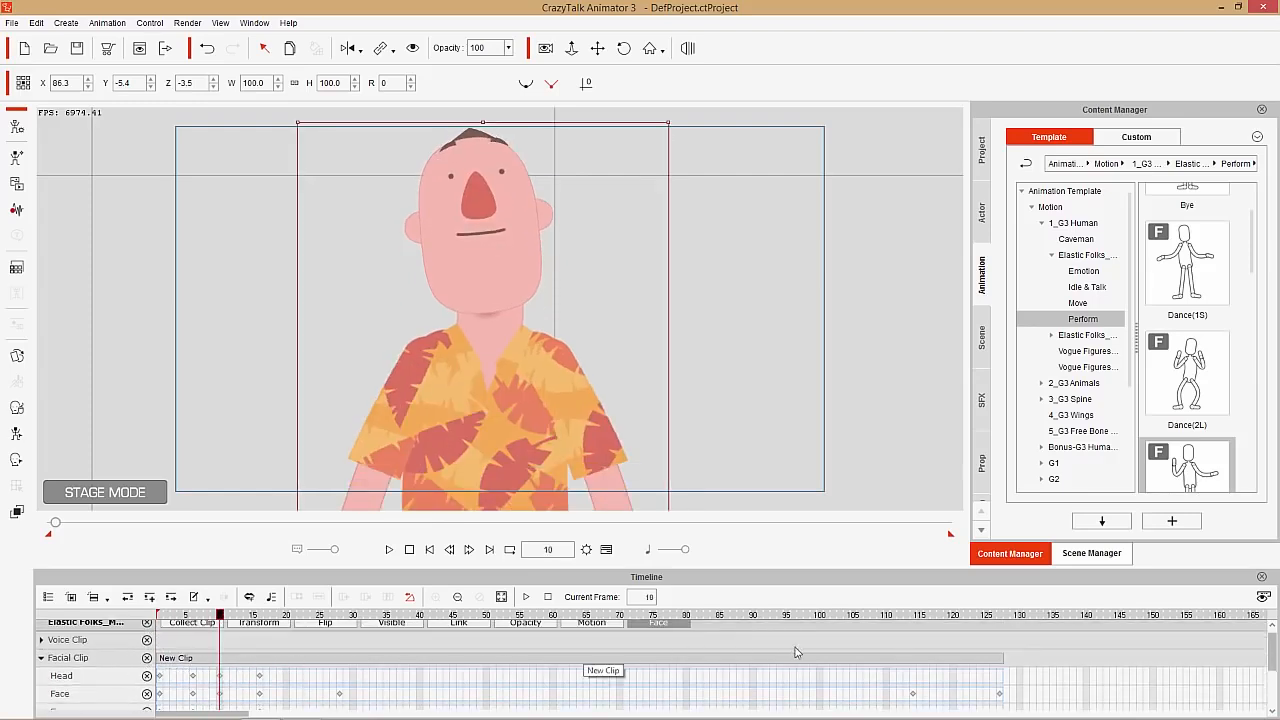
# Scrub through the facial clip from frame 1 to frame 127 and play back the animation
pyautogui.click(152, 616)
pyautogui.moveTo(156, 618); pyautogui.dragTo(1001, 636)
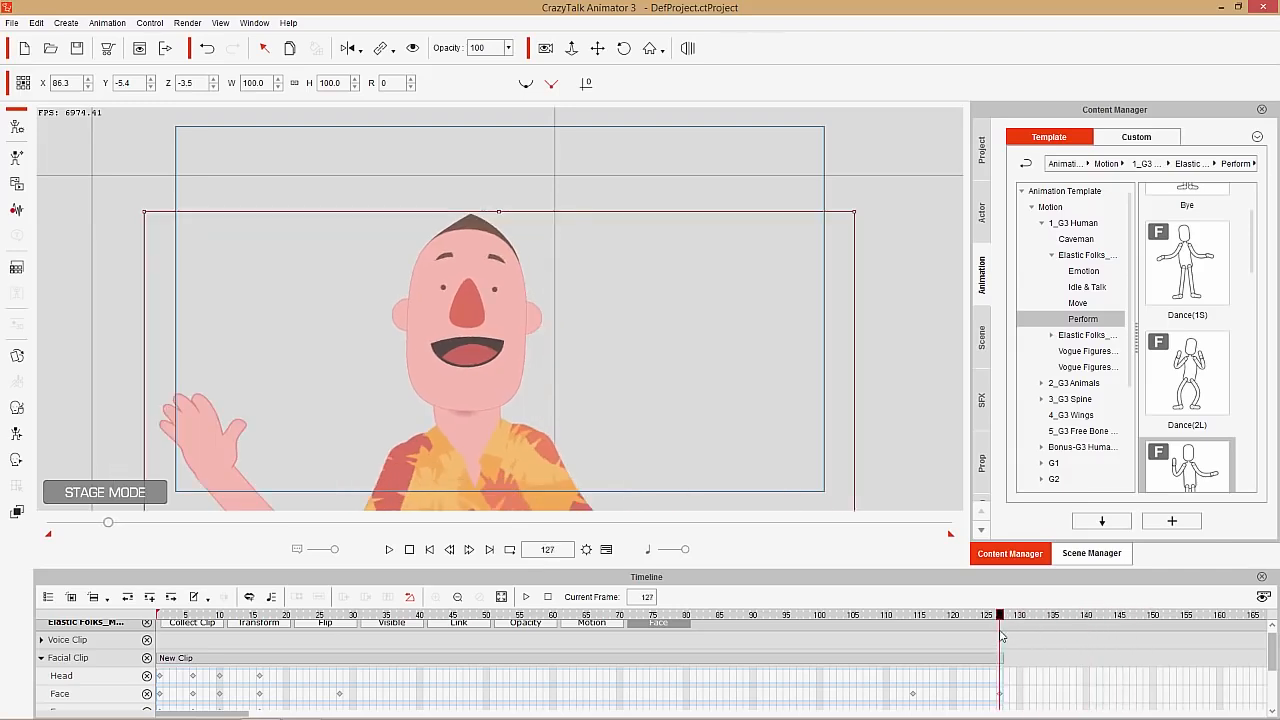
pyautogui.press('space')
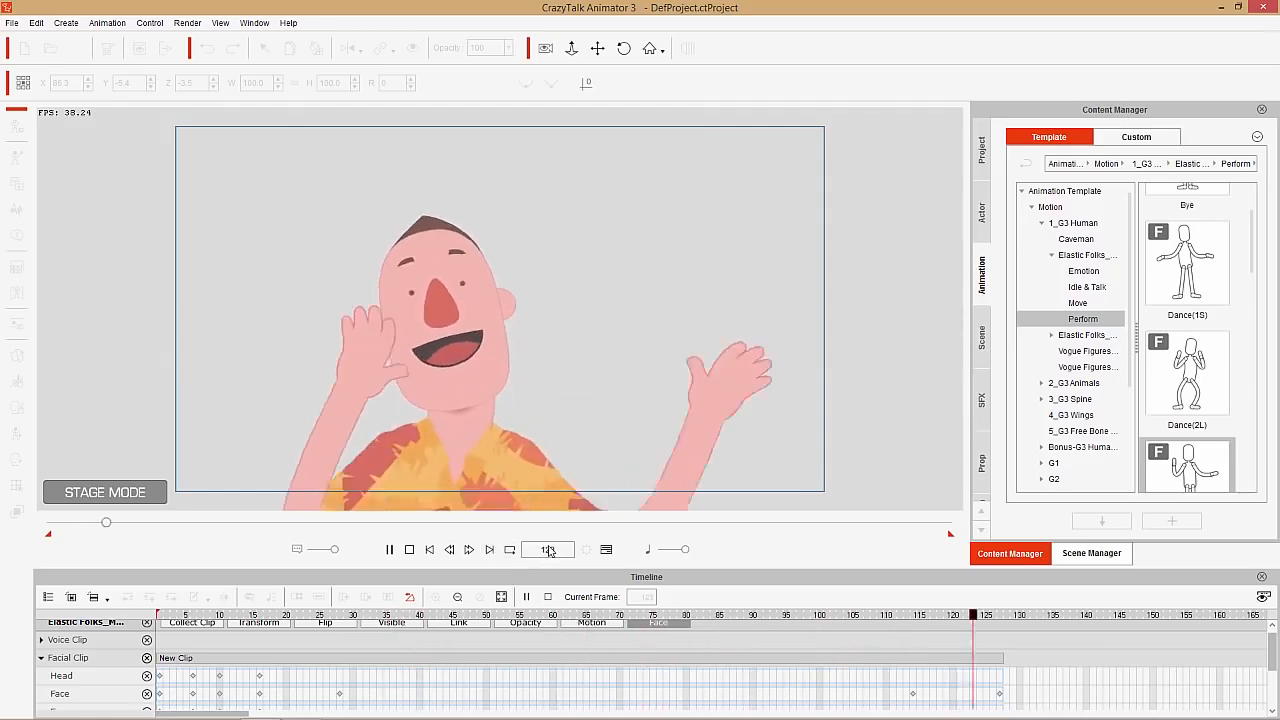
pyautogui.press('space')
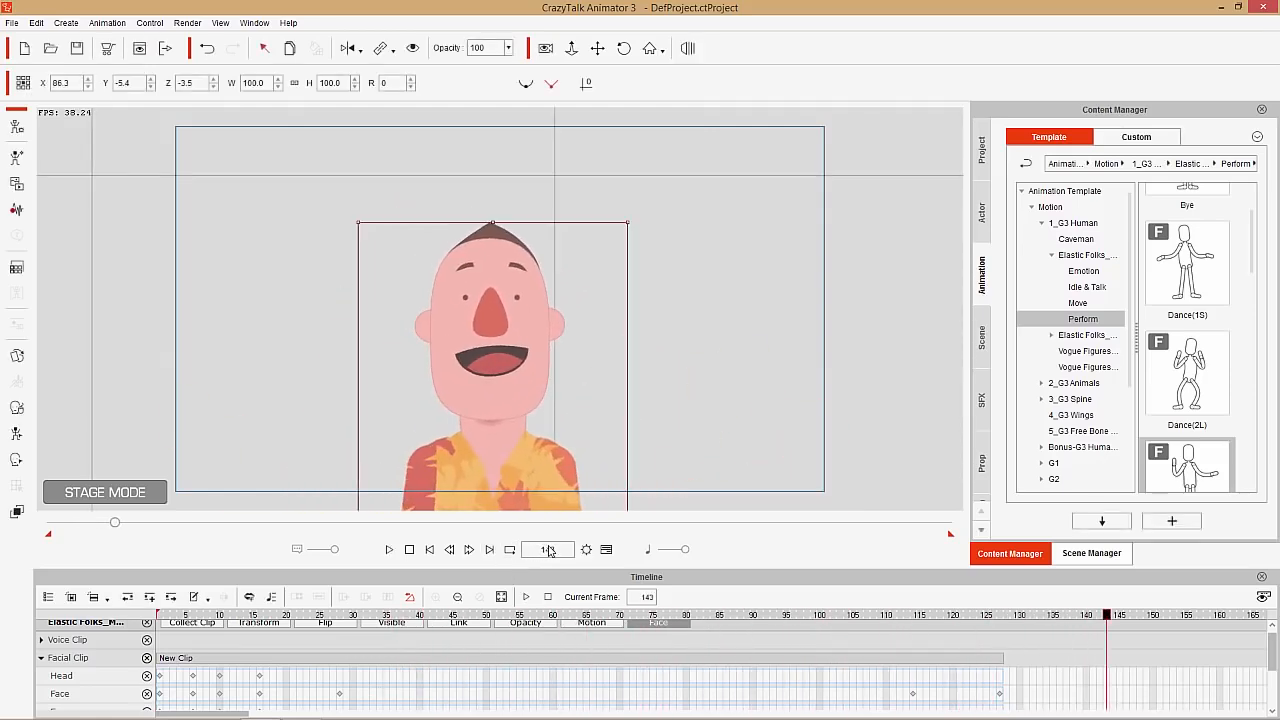